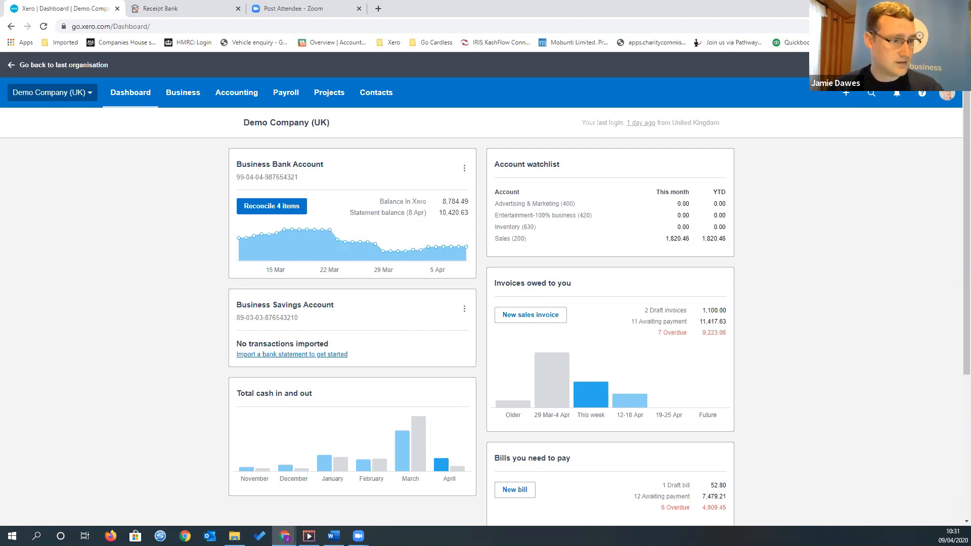
Look over the bank account, cash flow, invoice and bill summaries on the Demo Company (UK) dashboard
key("alt+Tab")
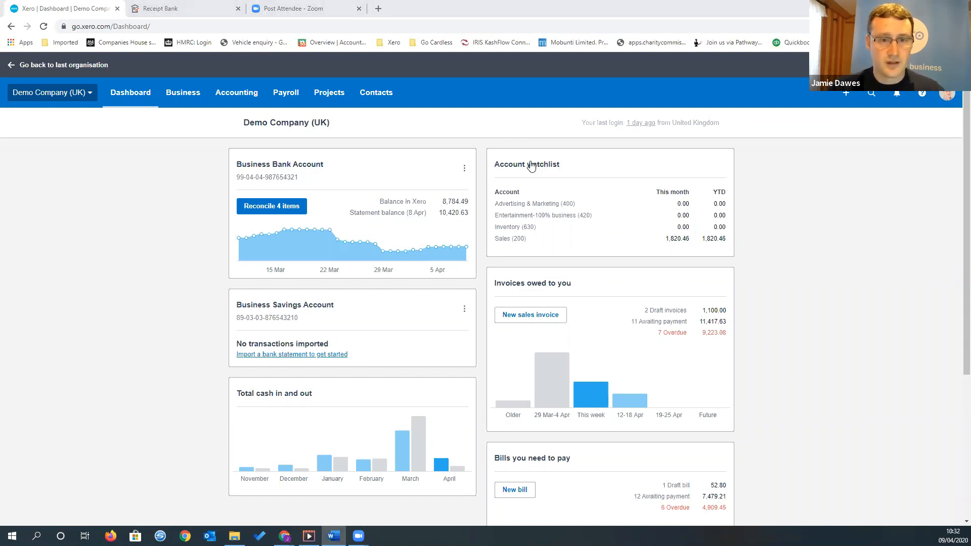
mouse_move(389, 248)
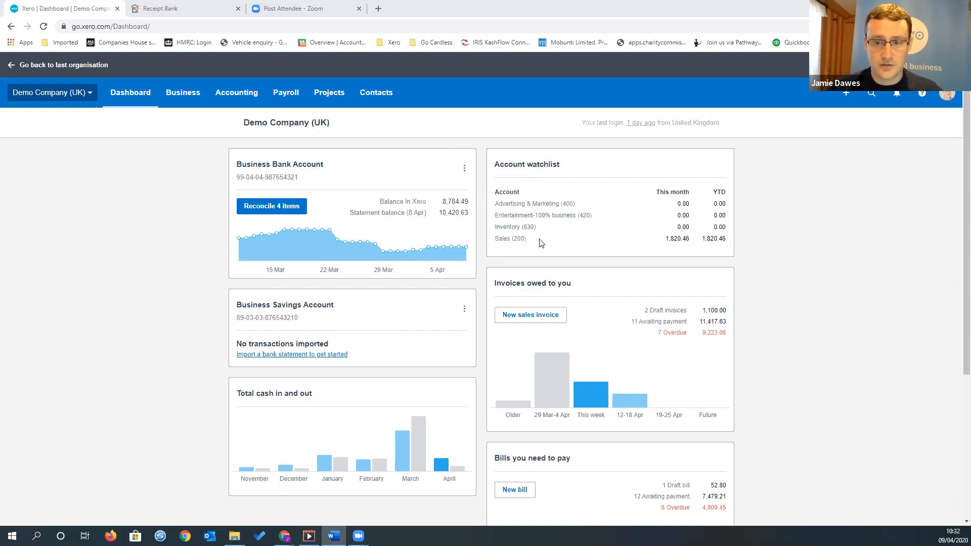
scroll(536, 235, "down", 2)
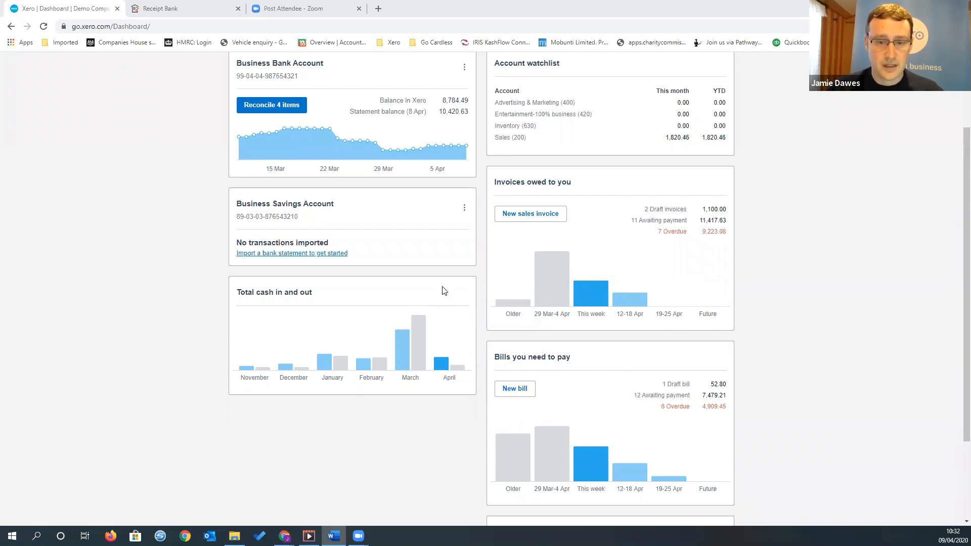
scroll(465, 286, "down", 2)
scroll(478, 286, "up", 5)
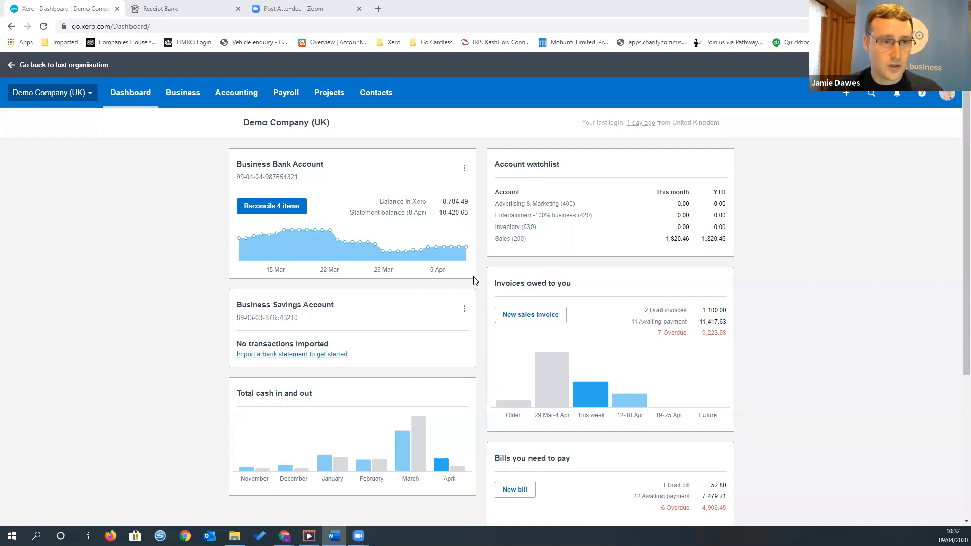
mouse_move(463, 236)
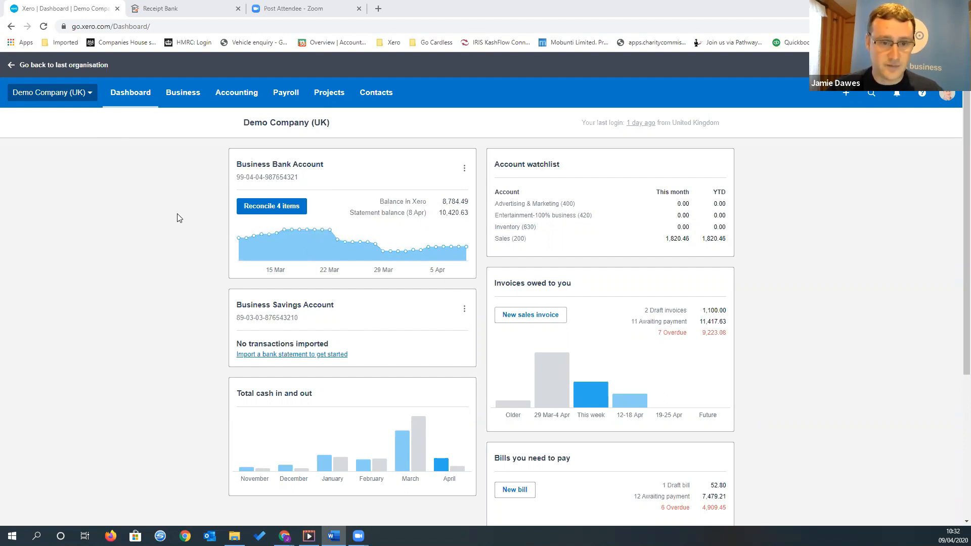
Open the organisation details in the settings and examine the basic information, including the available organisation types
left_click(78, 93)
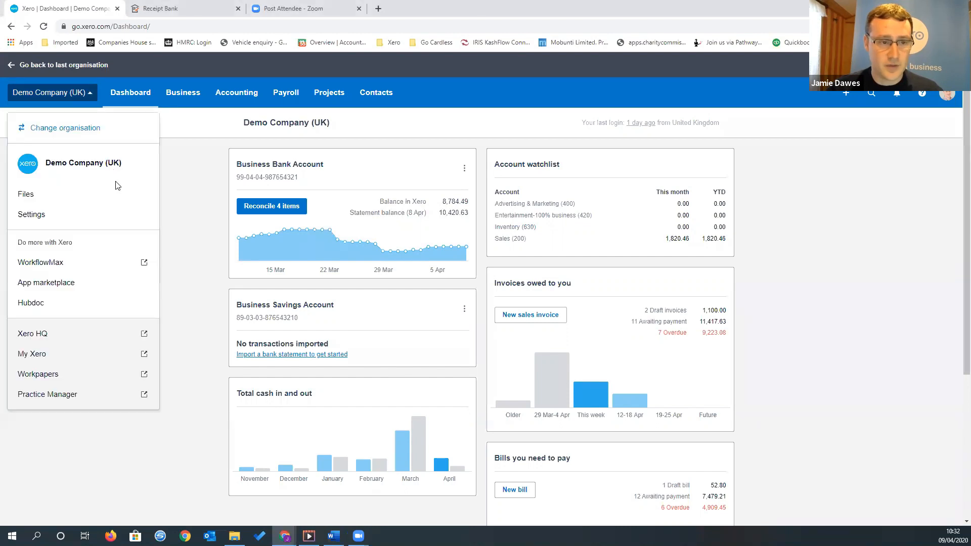
left_click(81, 214)
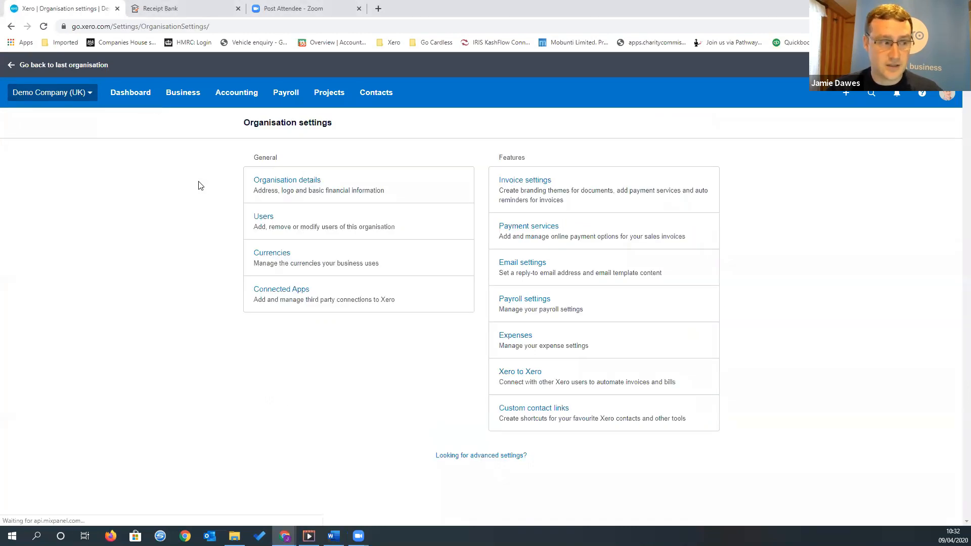
left_click(387, 188)
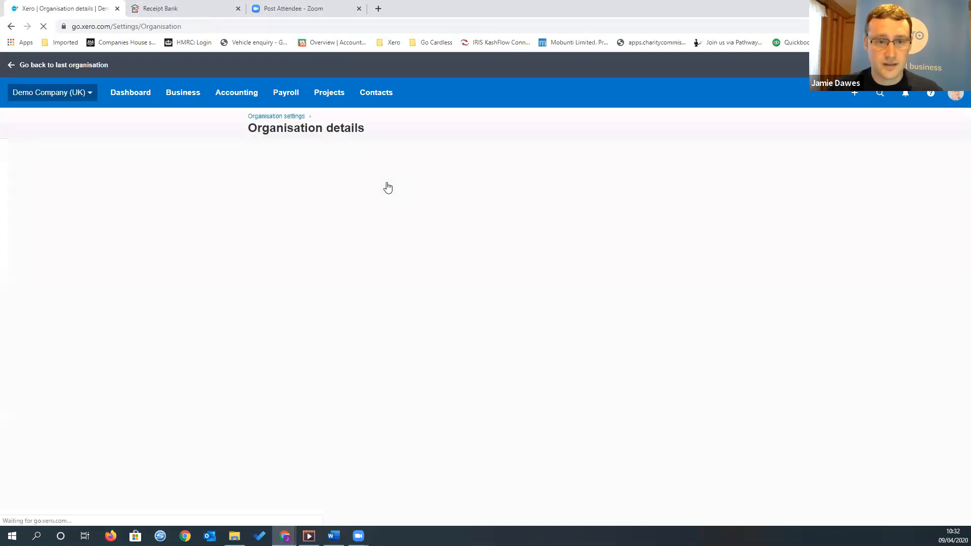
scroll(514, 229, "down", 2)
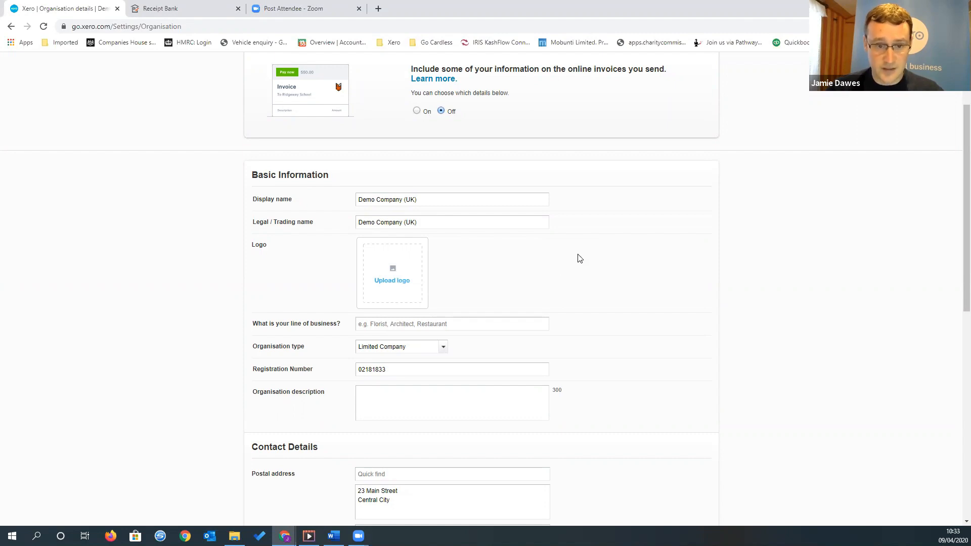
scroll(580, 272, "down", 2)
scroll(478, 266, "down", 2)
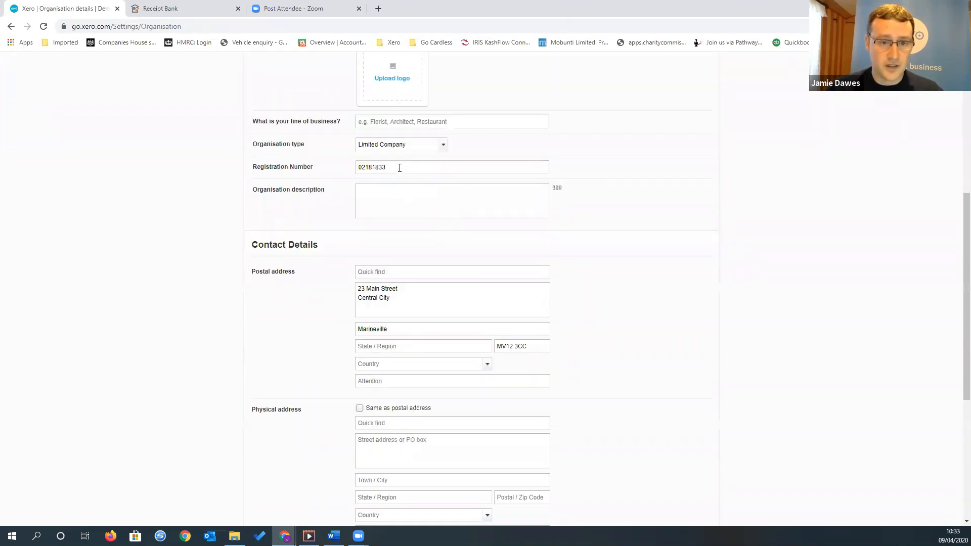
left_click(443, 145)
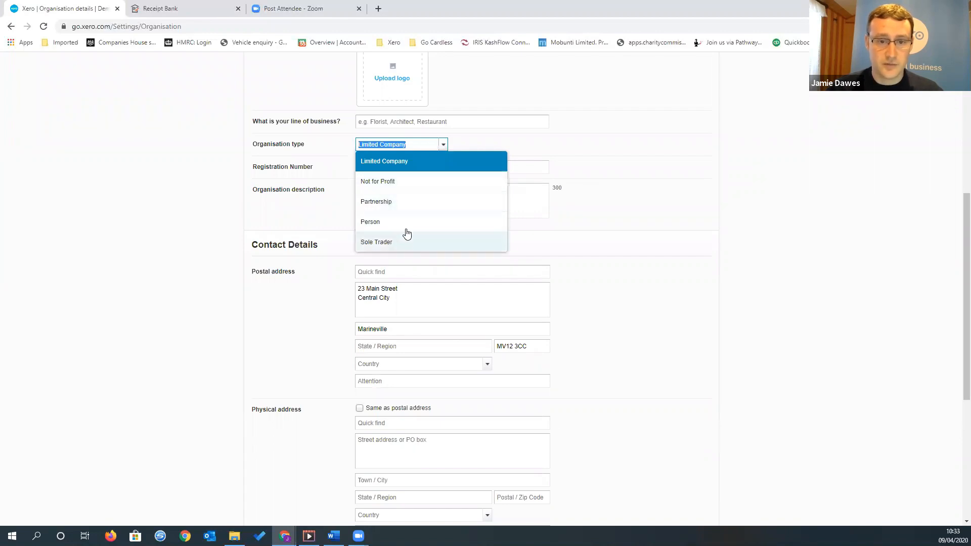
left_click(602, 169)
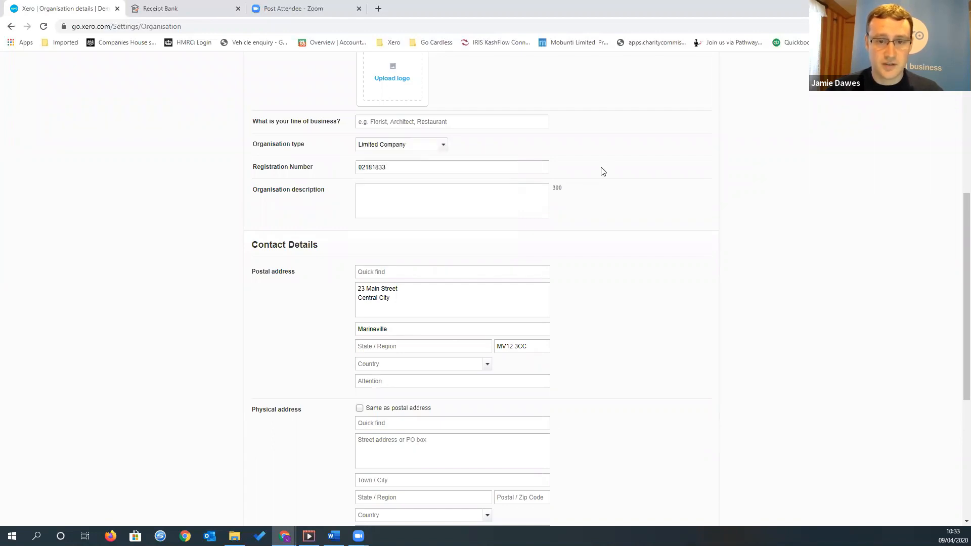
Examine the organisation's contact details, covering the postal and physical address, telephone, email and website fields
scroll(614, 202, "down", 2)
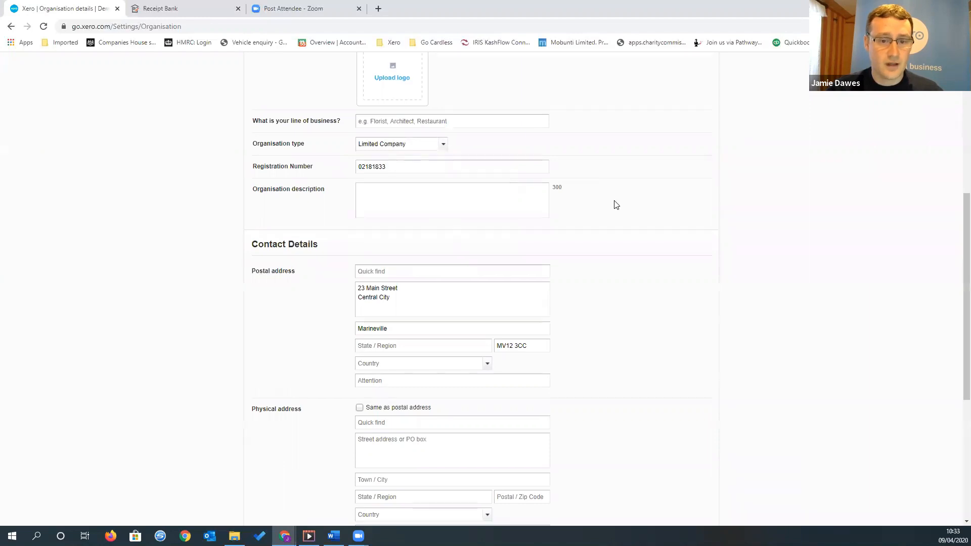
scroll(520, 209, "down", 2)
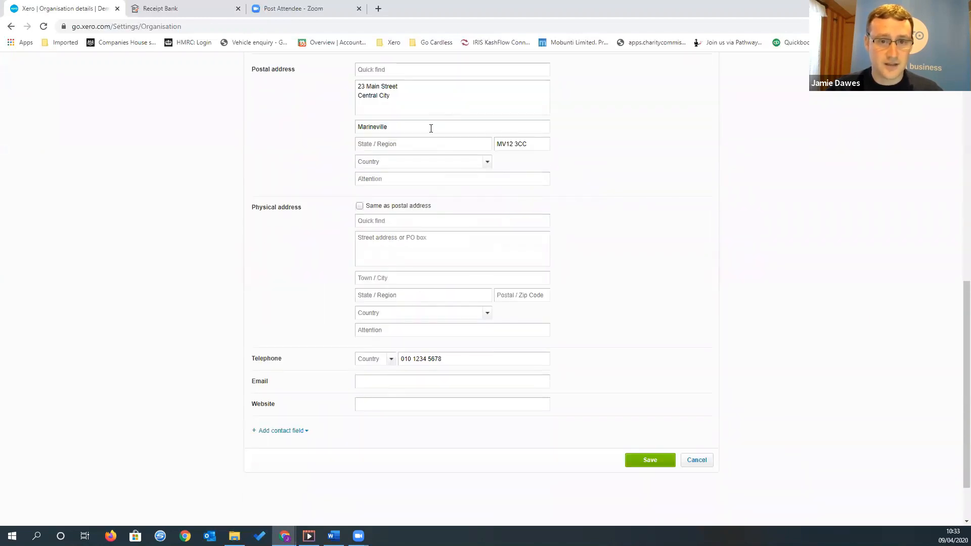
scroll(431, 129, "up", 1)
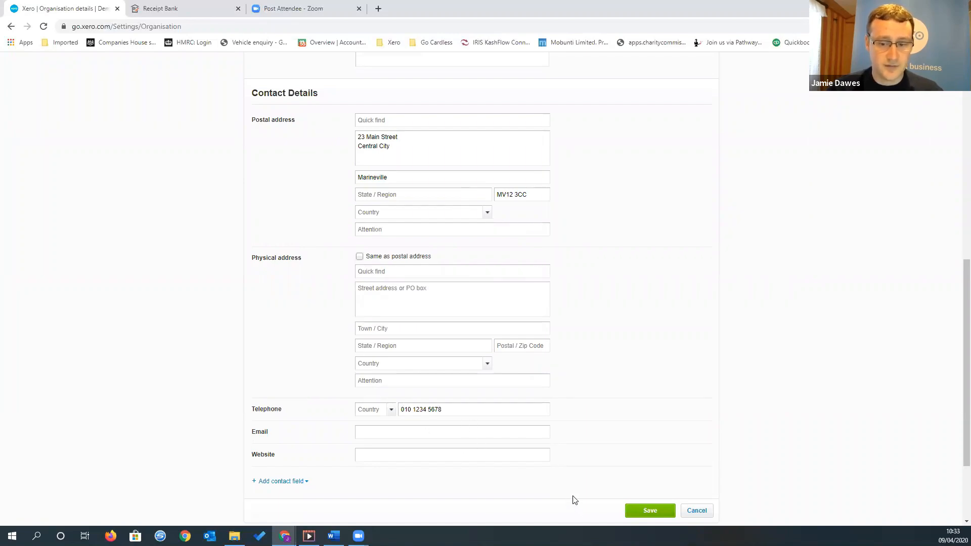
scroll(572, 495, "down", 2)
scroll(572, 490, "up", 4)
scroll(572, 480, "up", 7)
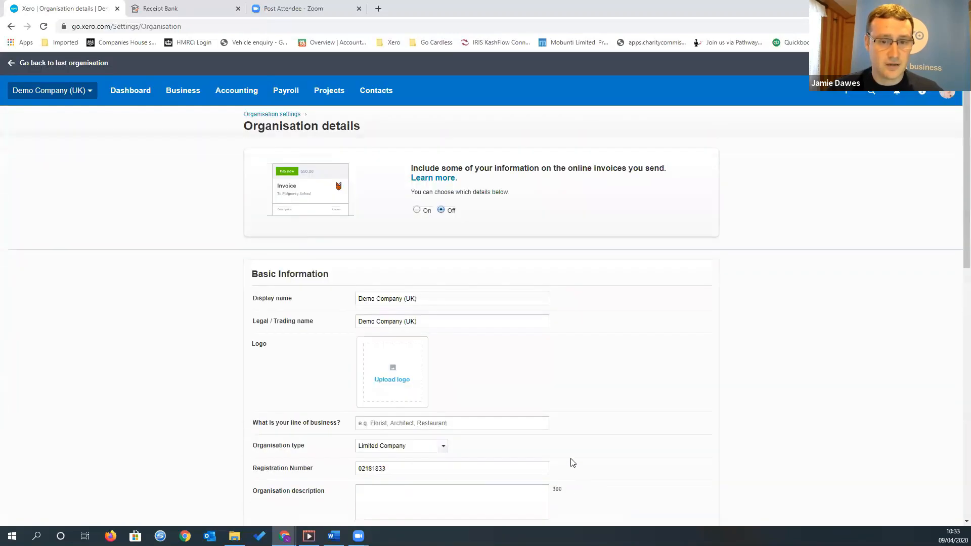
Open the invoice settings from the organisation settings and review the Standard, Special projects and Very orange invoice! branding themes
left_click(46, 94)
left_click(84, 214)
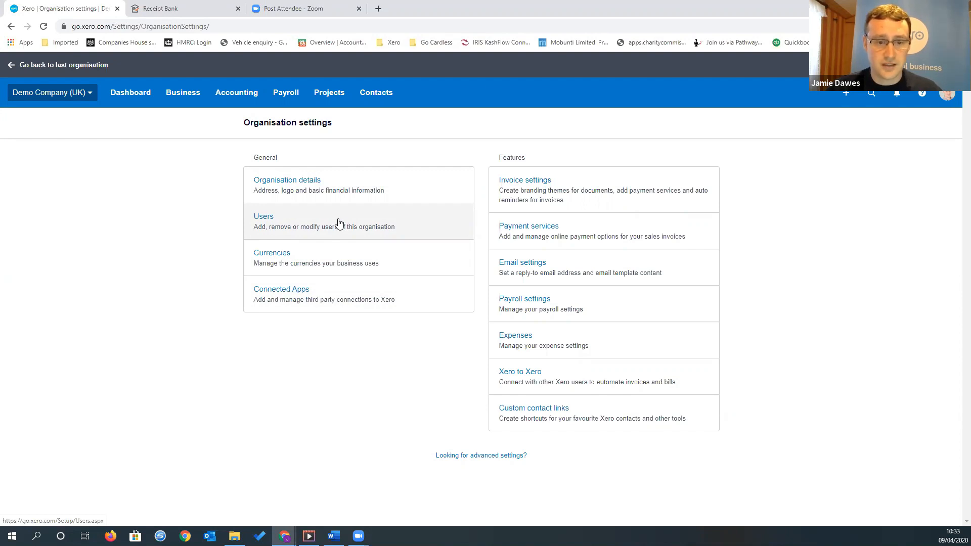
left_click(563, 187)
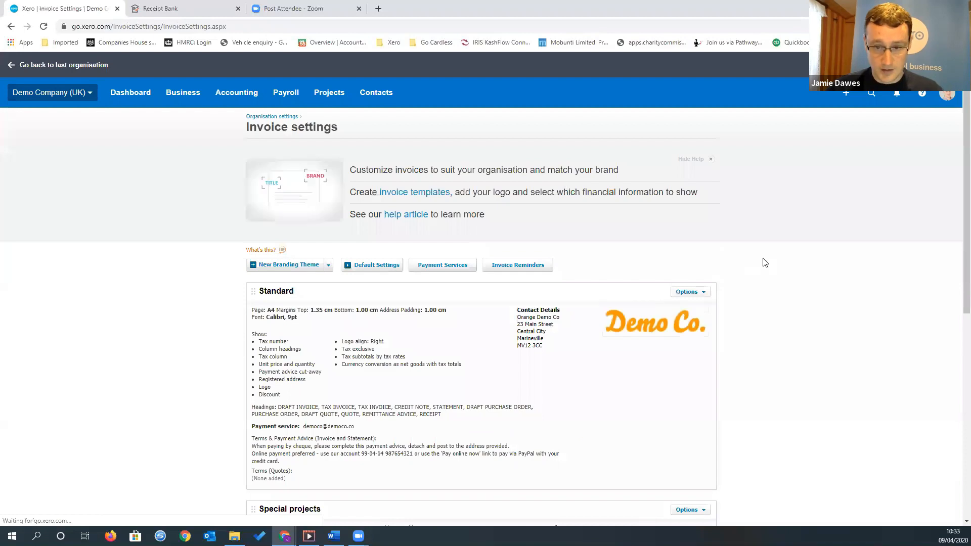
scroll(758, 260, "down", 1)
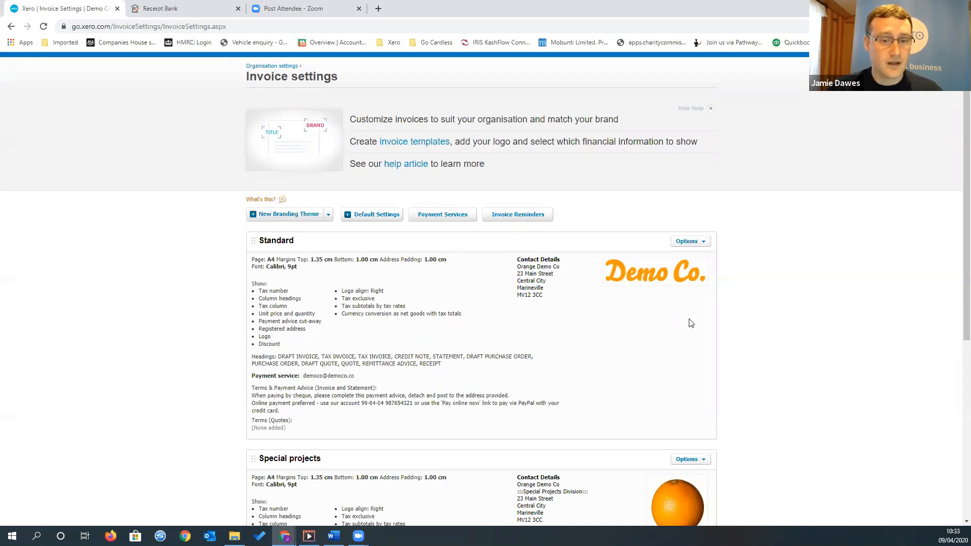
scroll(691, 323, "down", 1)
scroll(652, 309, "down", 5)
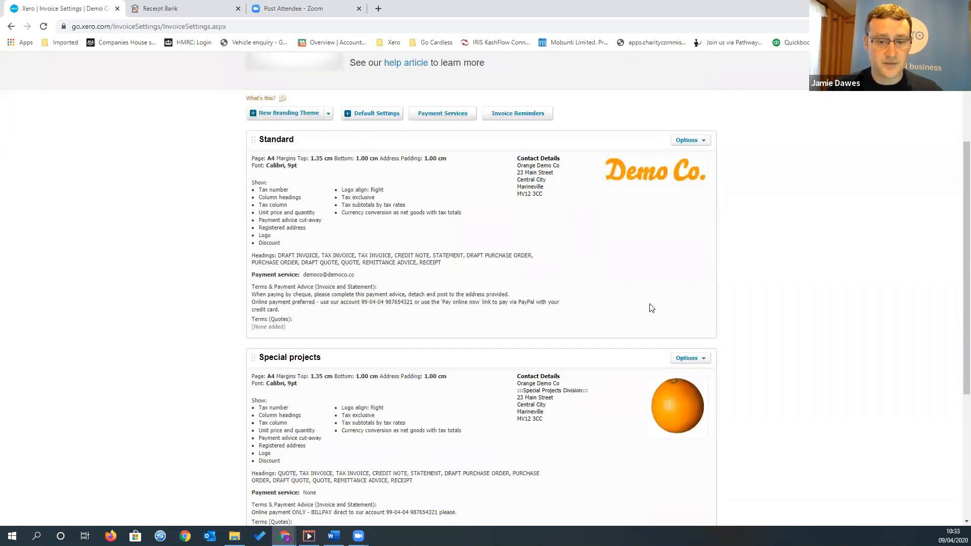
scroll(586, 336, "down", 1)
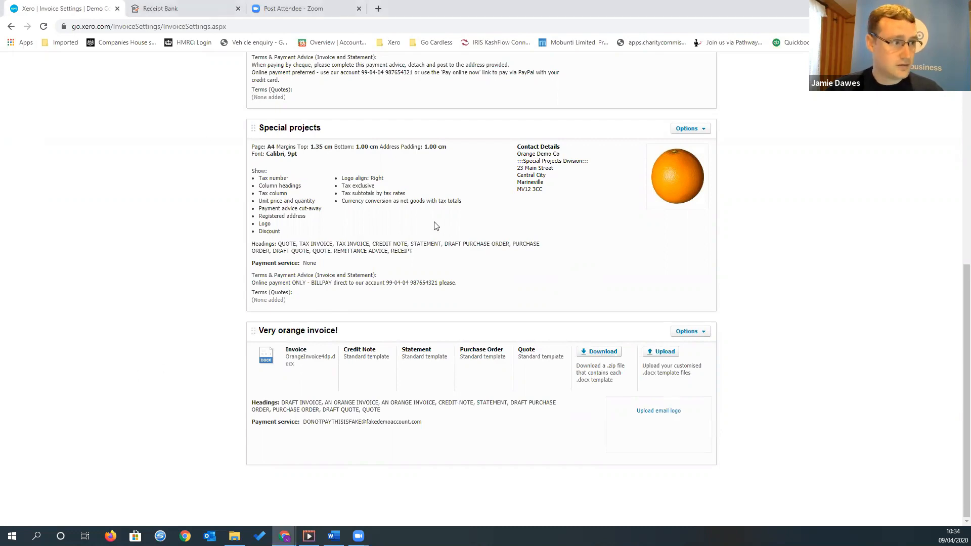
scroll(428, 266, "up", 7)
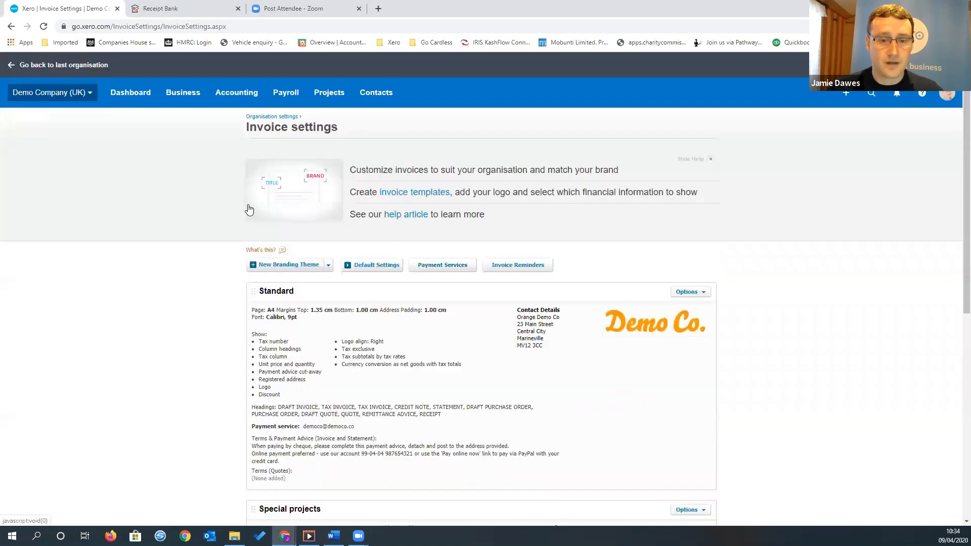
Open the payment services settings and review the active services and the credit card, PayPal and direct debit options
left_click(86, 94)
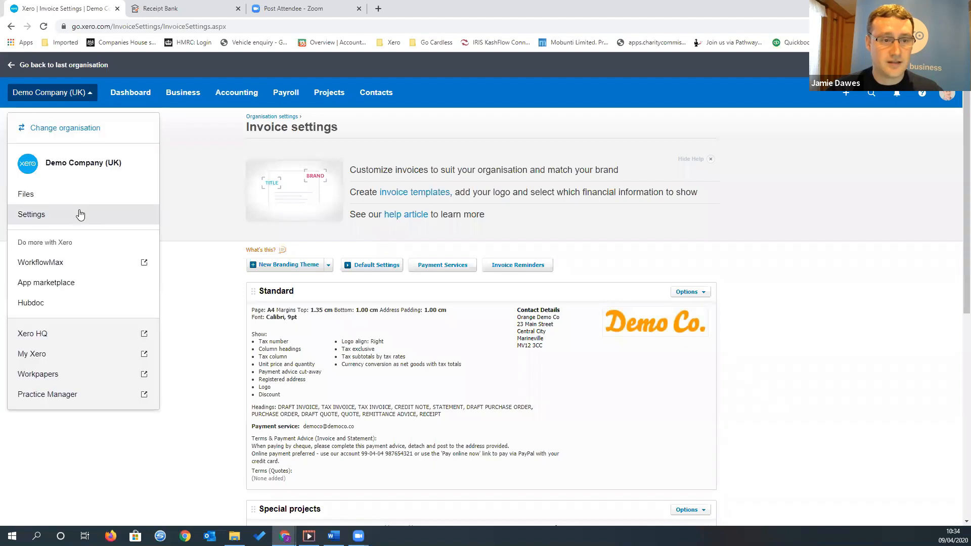
left_click(79, 211)
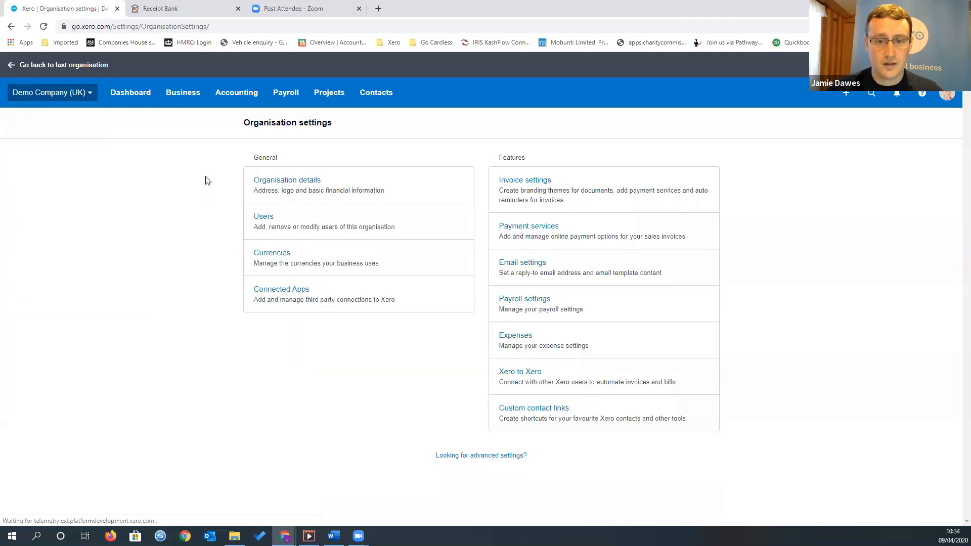
left_click(587, 228)
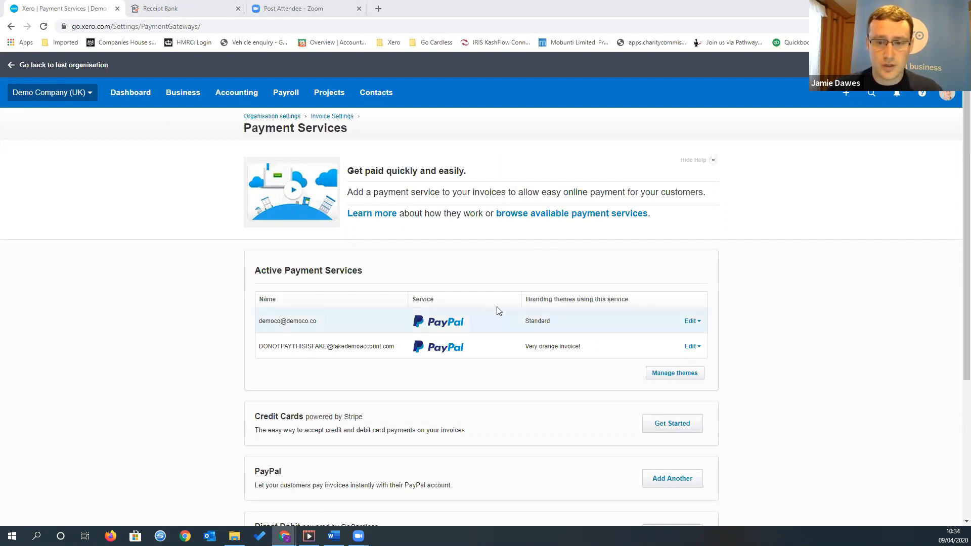
scroll(550, 255, "down", 1)
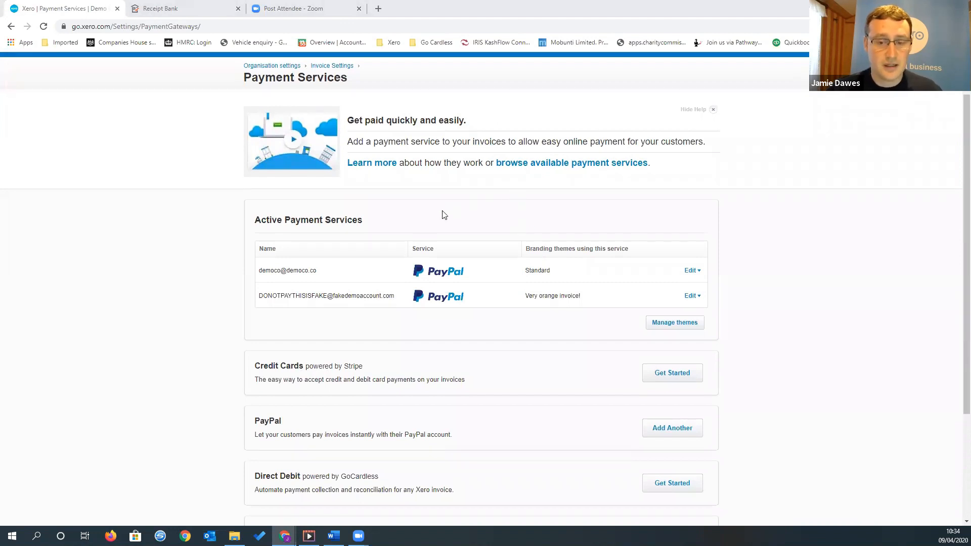
scroll(568, 239, "down", 3)
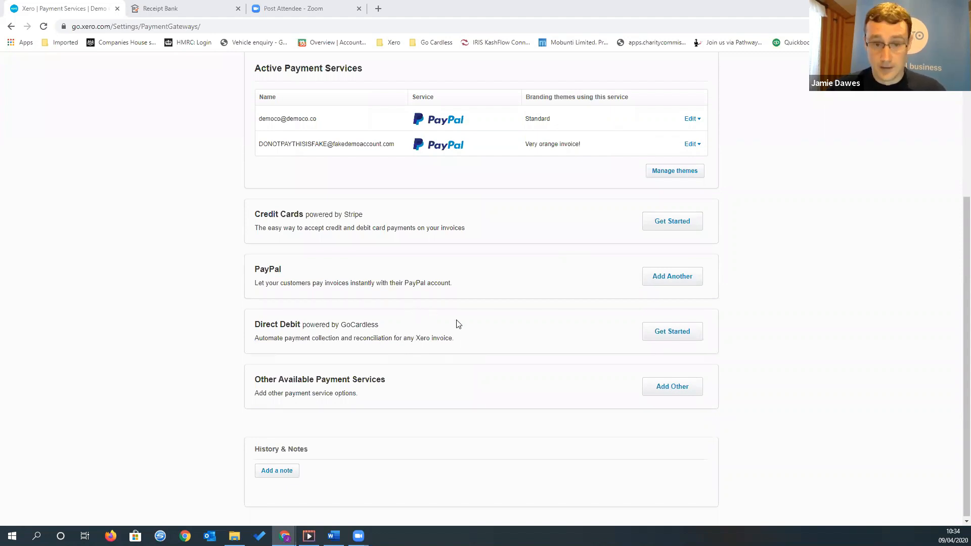
scroll(468, 331, "up", 1)
scroll(470, 334, "up", 1)
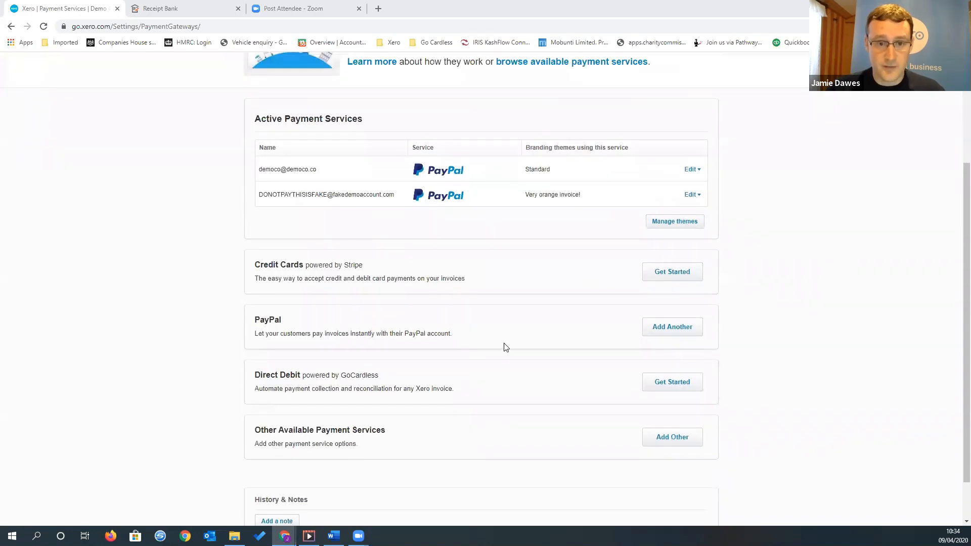
scroll(507, 338, "up", 2)
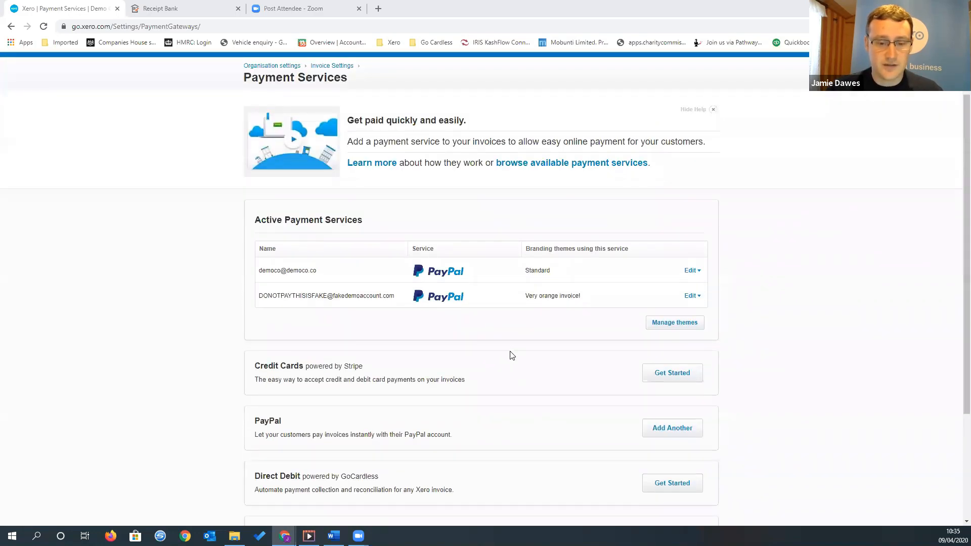
scroll(511, 355, "up", 1)
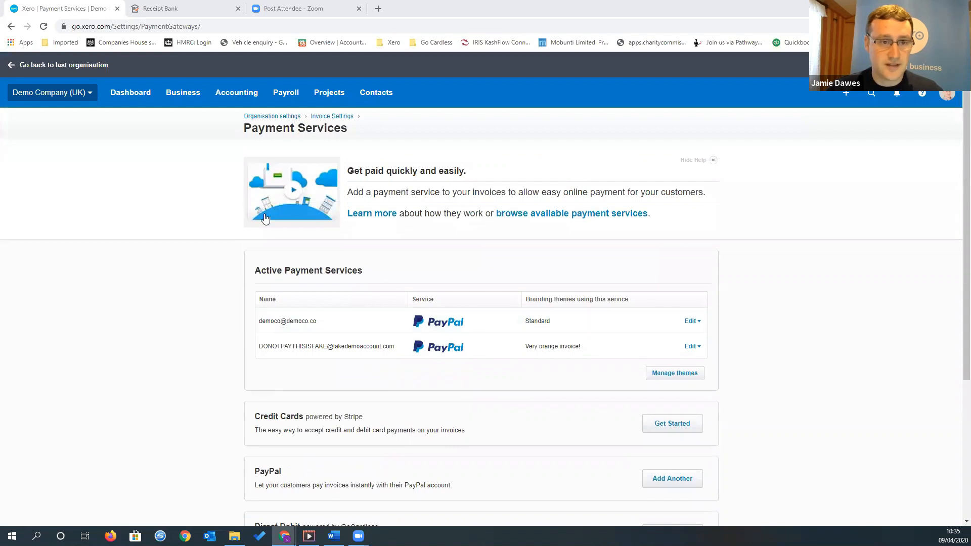
Open the email settings, expand the templates list and open the default Basic Sales Invoice template for editing
left_click(80, 94)
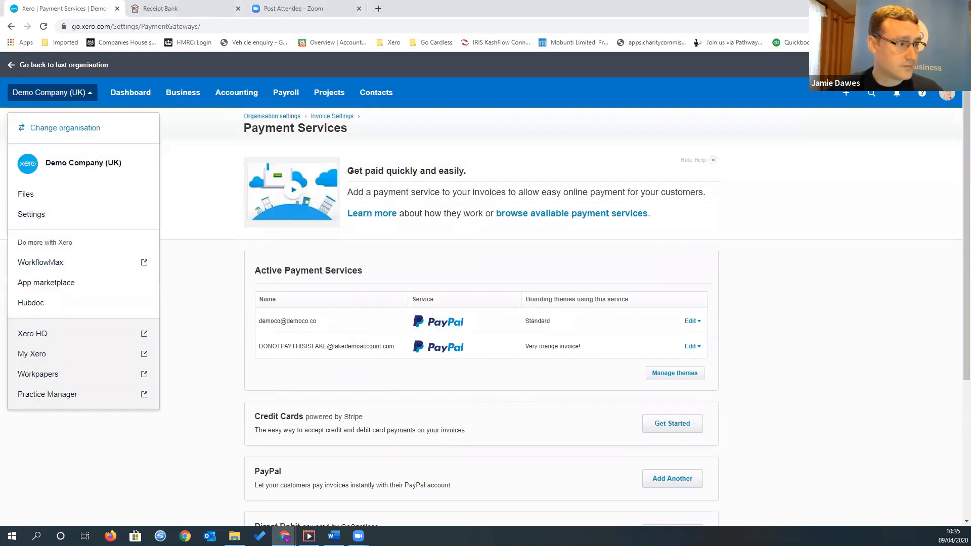
left_click(96, 217)
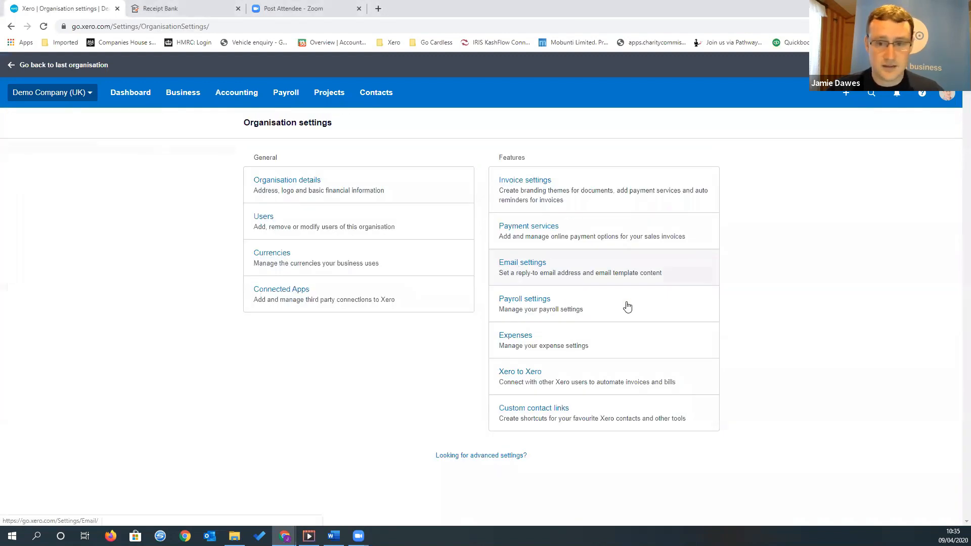
left_click(607, 268)
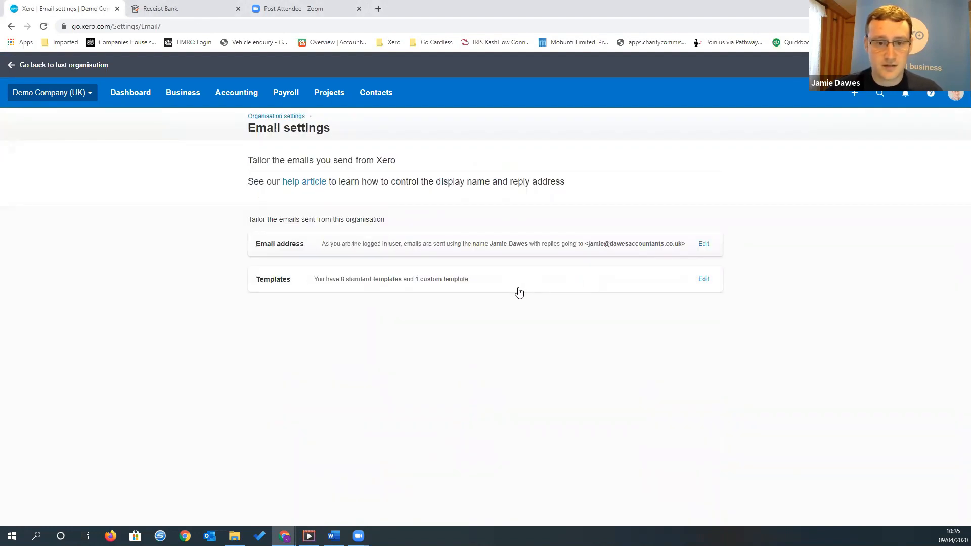
left_click(519, 292)
scroll(513, 427, "down", 1)
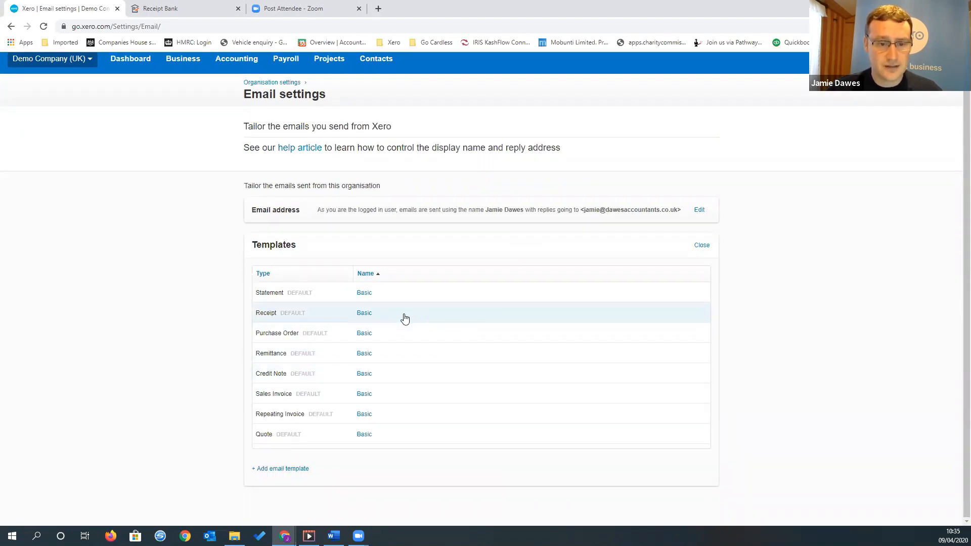
left_click(394, 396)
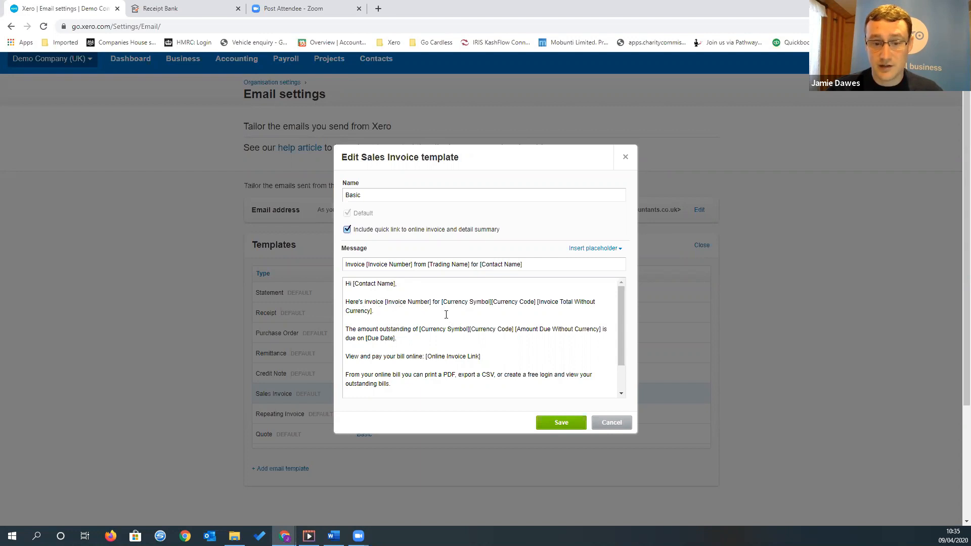
Read through the Basic Sales Invoice template's message and close the template without saving
scroll(459, 322, "down", 1)
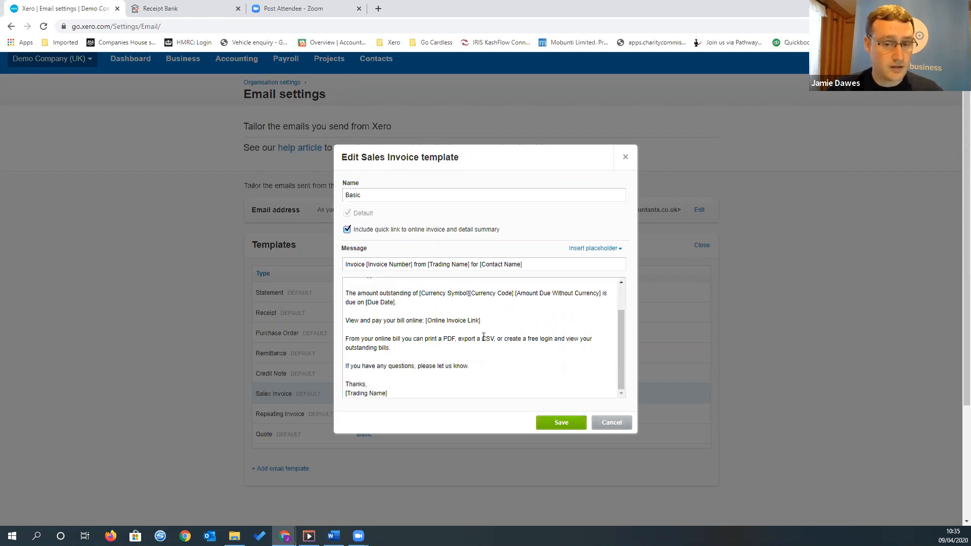
left_click(611, 422)
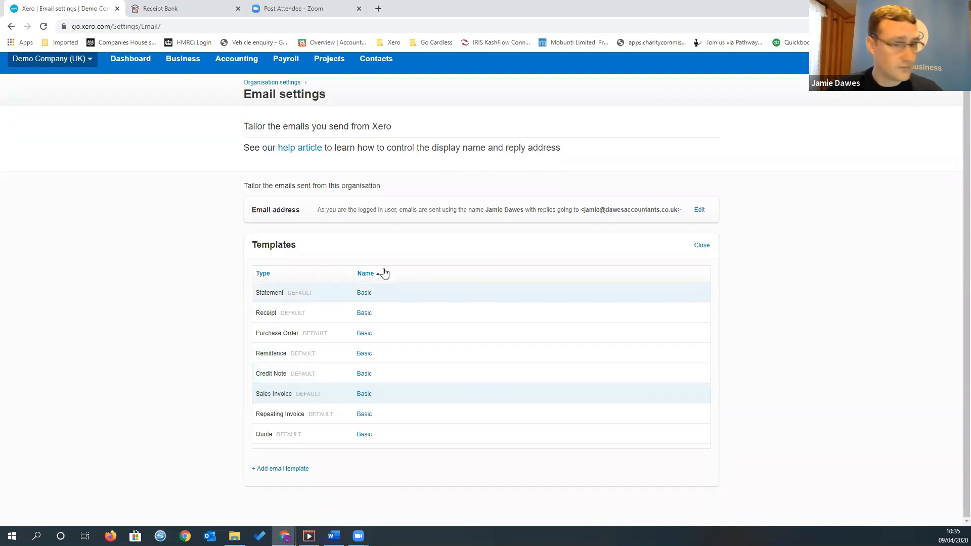
Open the financial settings from the advanced settings, review the VAT, tax default, CIS, BACS and lock date options, and return to Advanced accounting
left_click(70, 59)
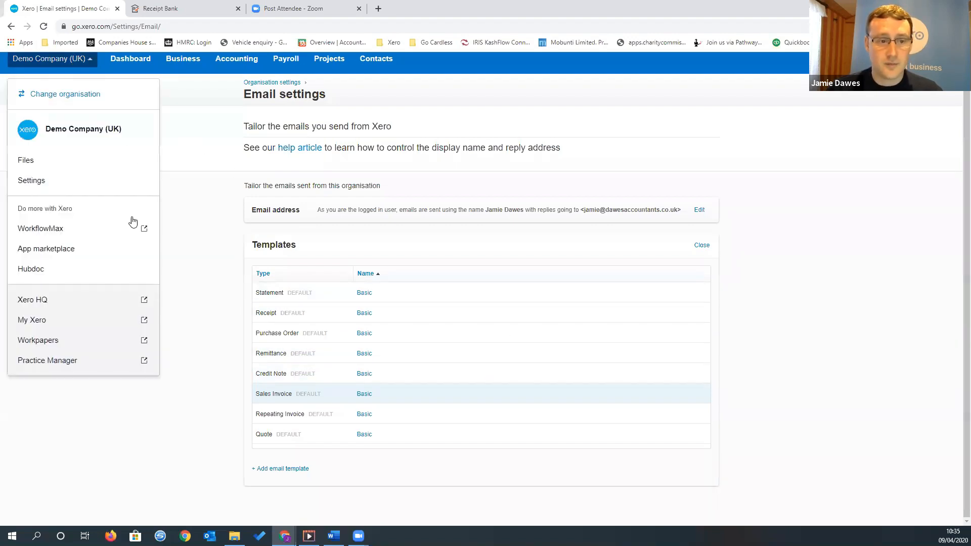
left_click(96, 183)
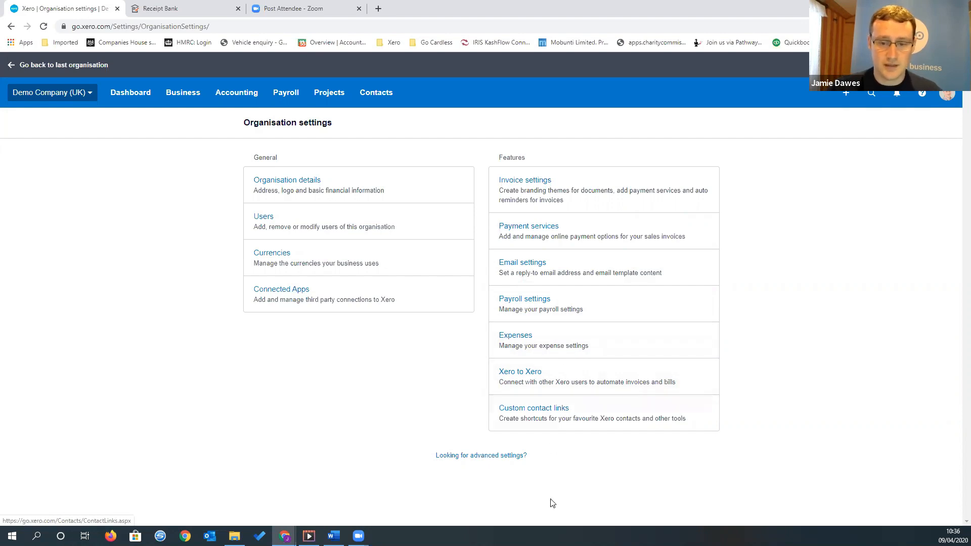
left_click(488, 461)
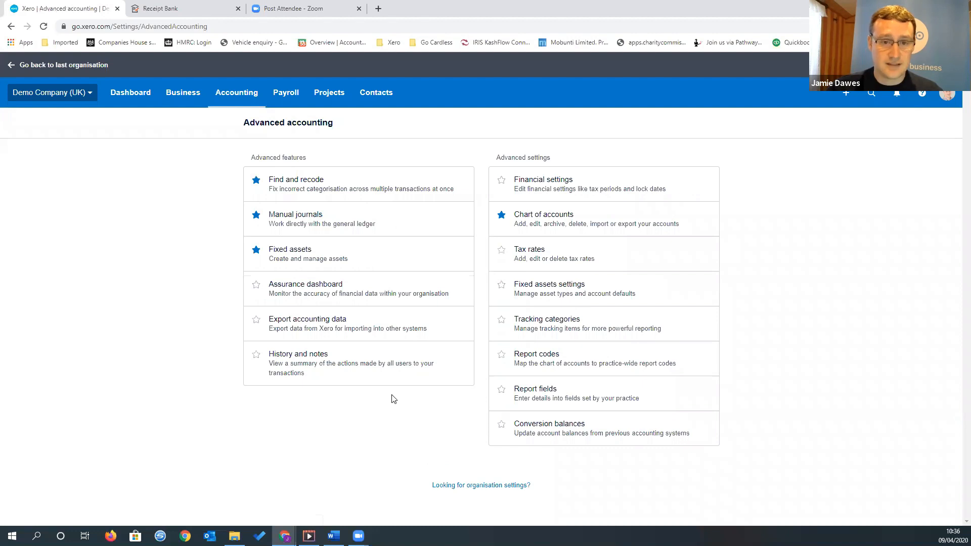
left_click(570, 183)
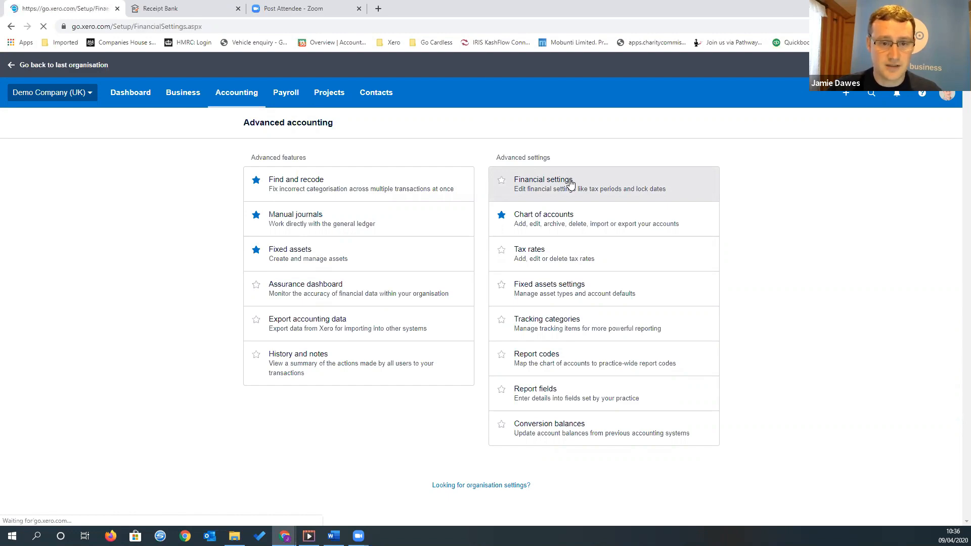
scroll(532, 297, "down", 2)
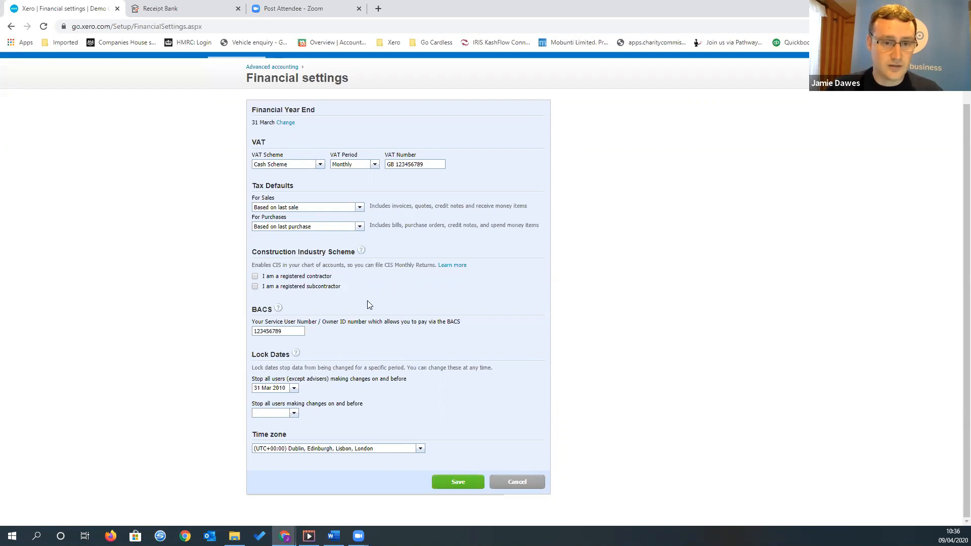
scroll(368, 302, "up", 1)
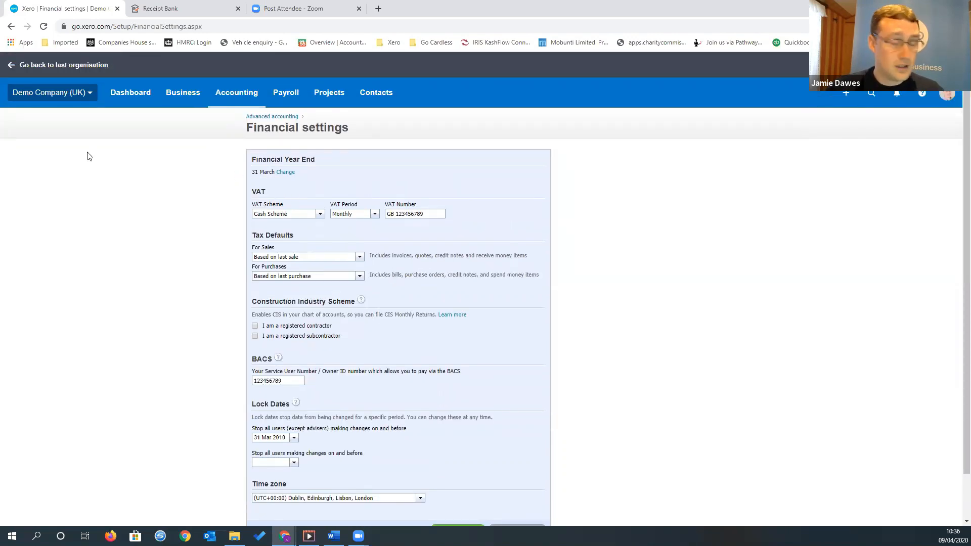
left_click(276, 117)
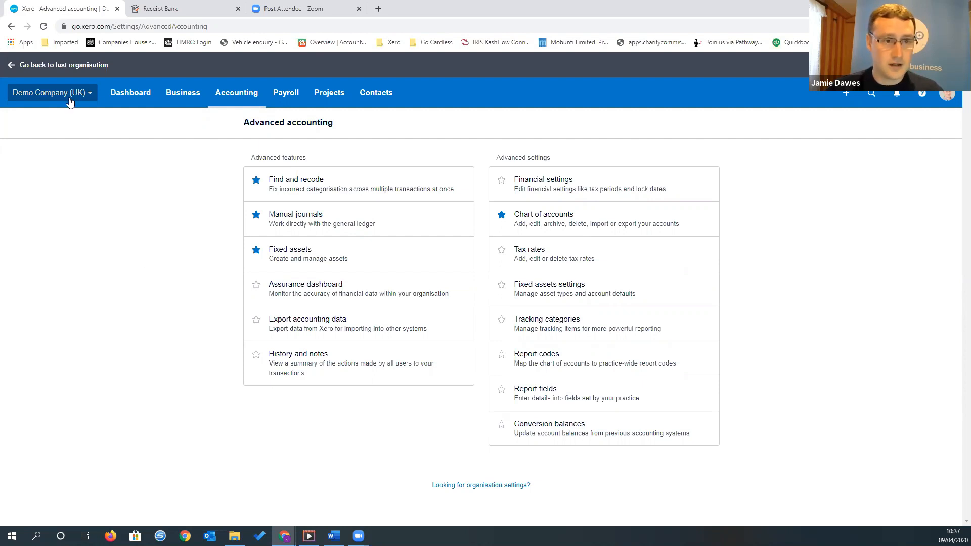
Open the products and services list and review the inventory items with their cost prices, sale prices and quantities
left_click(188, 97)
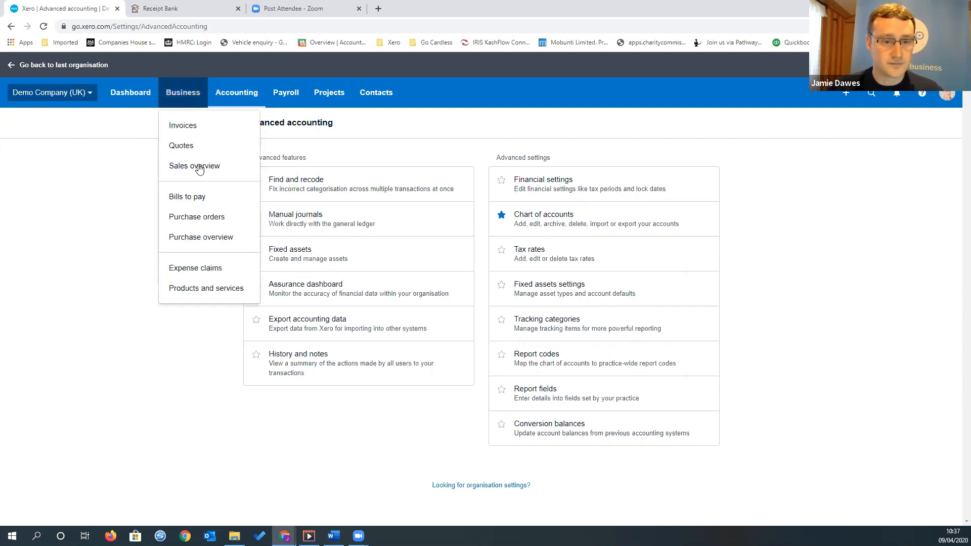
left_click(207, 288)
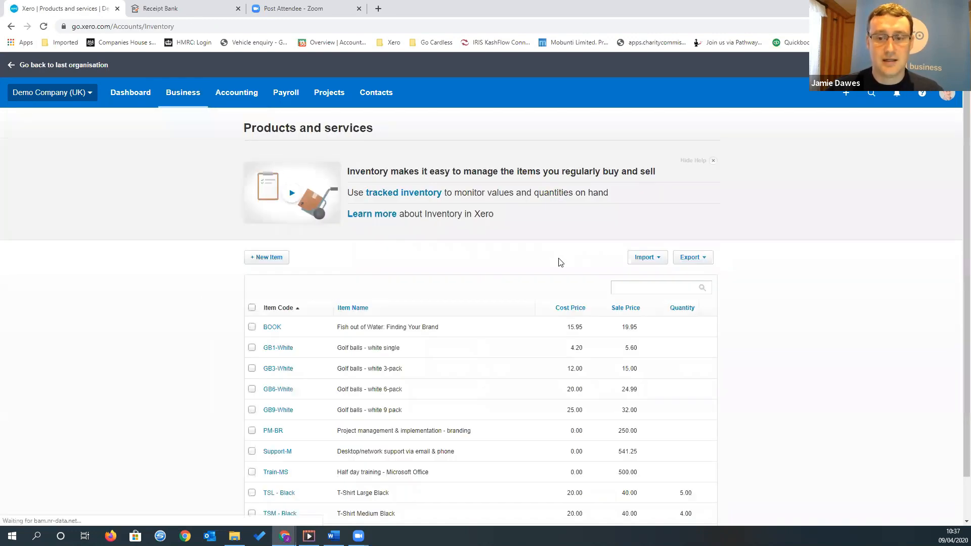
scroll(556, 250, "down", 1)
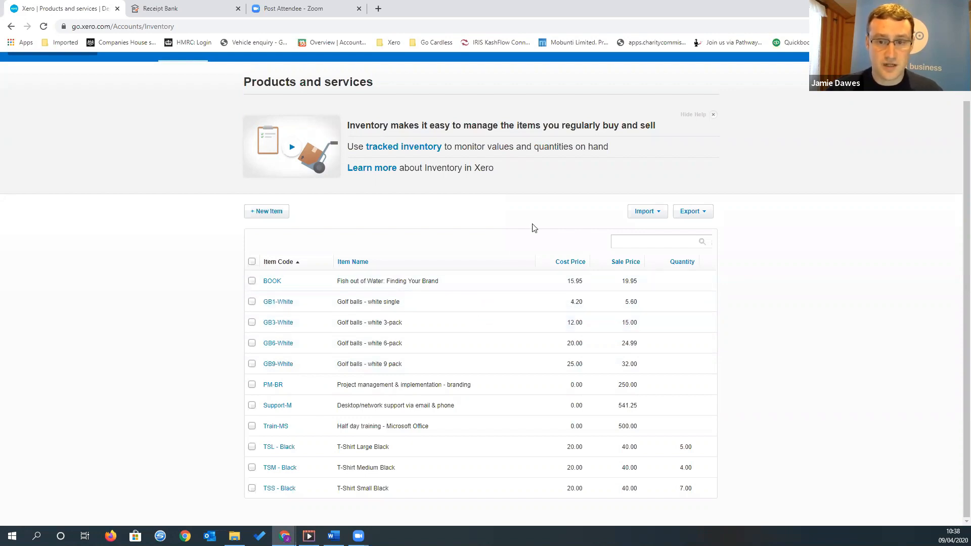
Start a new item that is sold but not purchased, with item code Easteregg and item name easteregg
left_click(280, 214)
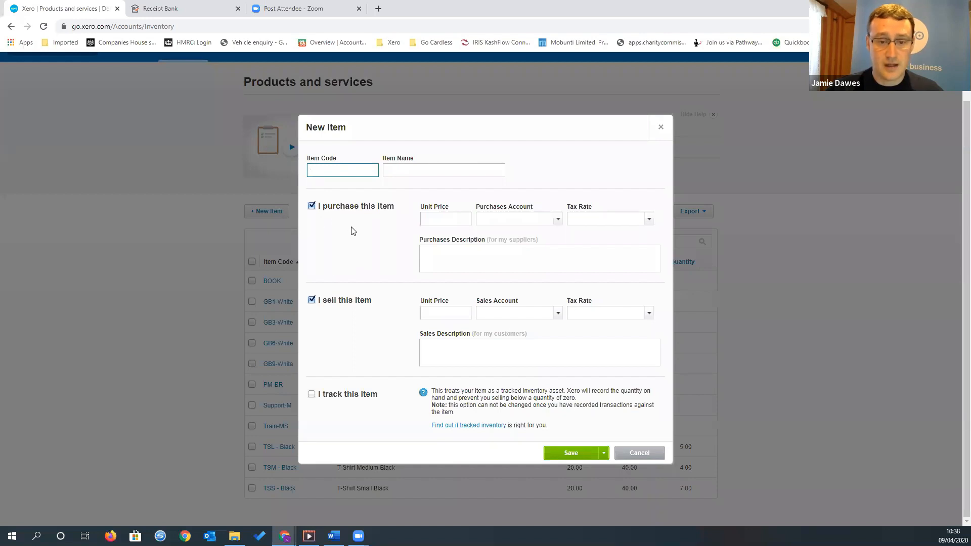
left_click(311, 207)
left_click(357, 170)
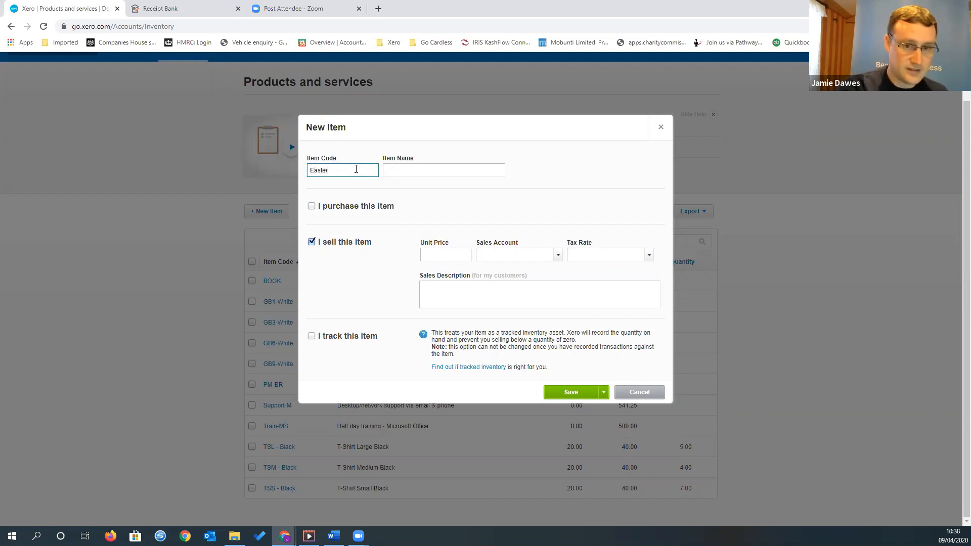
type("egg")
key("Tab")
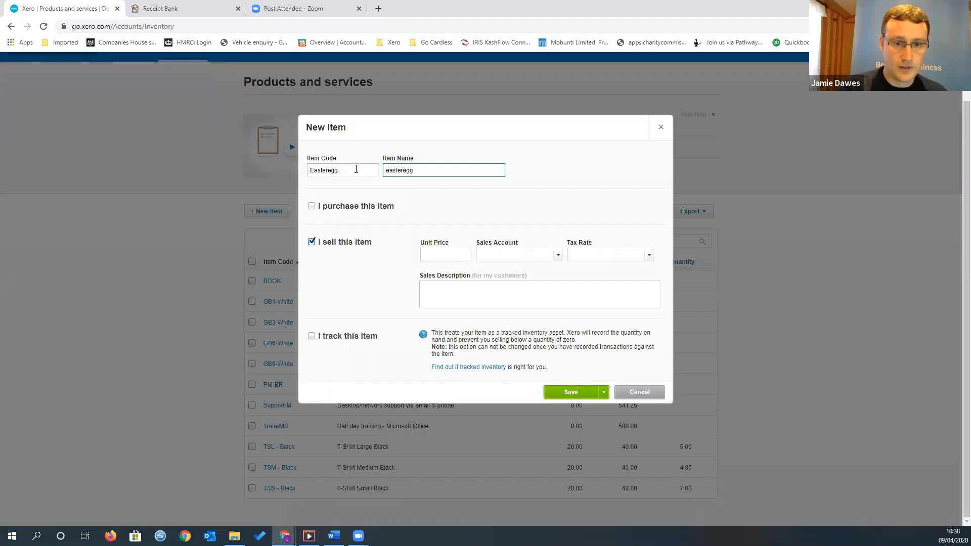
key("Tab")
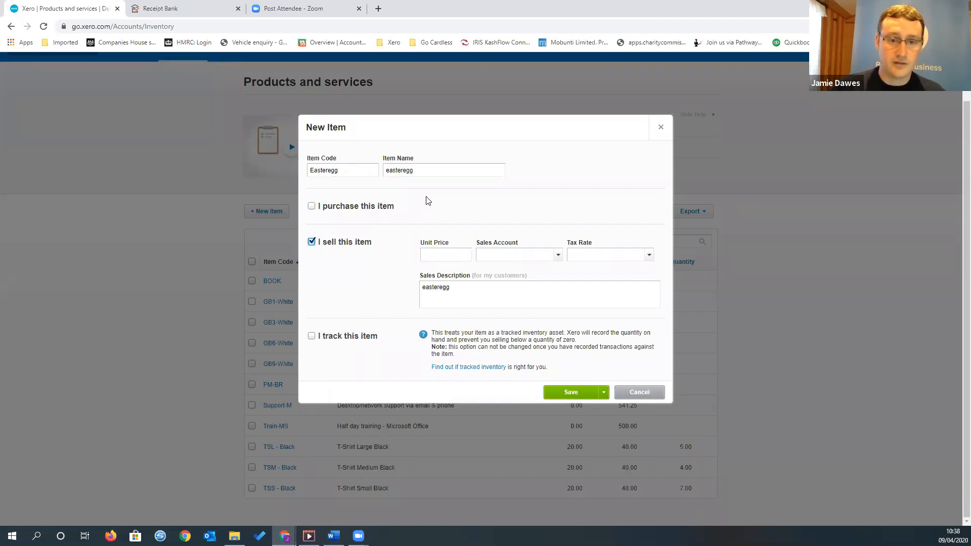
Set the Easteregg item's unit price to 50.00 and its sales account to 200 - Sales, and save the item
left_click(447, 257)
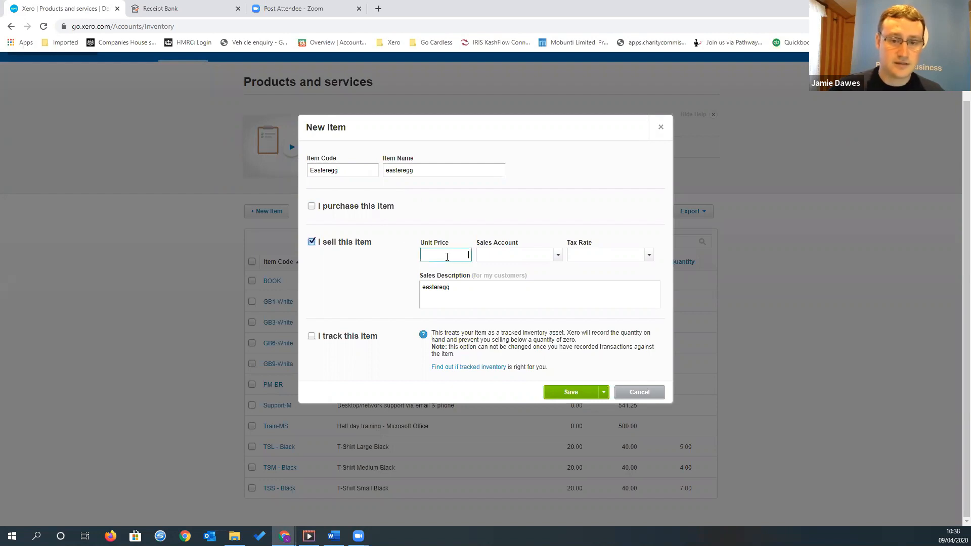
type("50")
key("Tab")
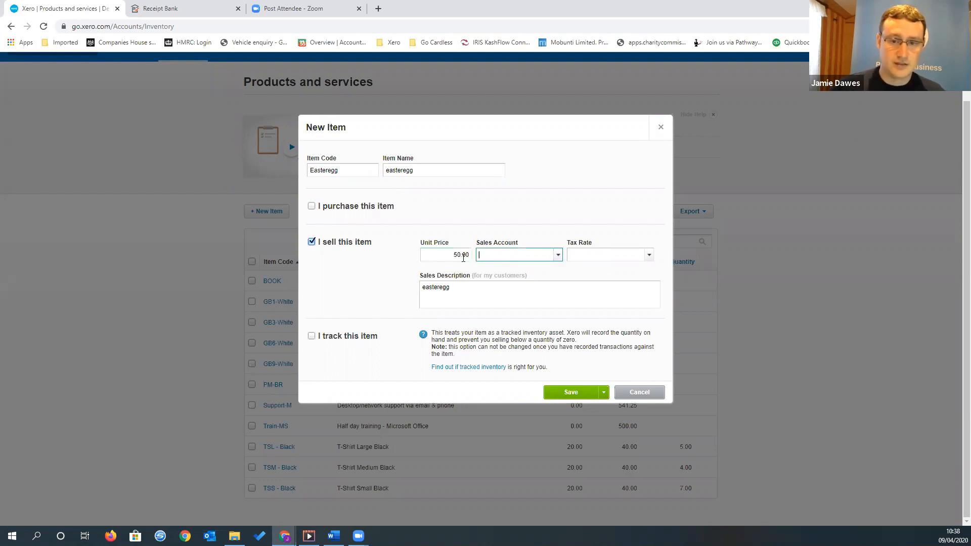
left_click(558, 256)
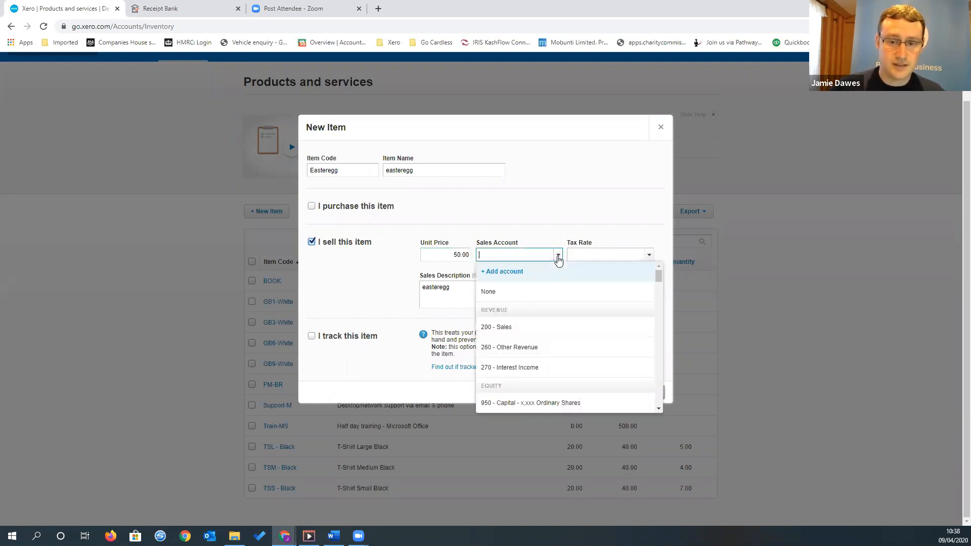
left_click(519, 332)
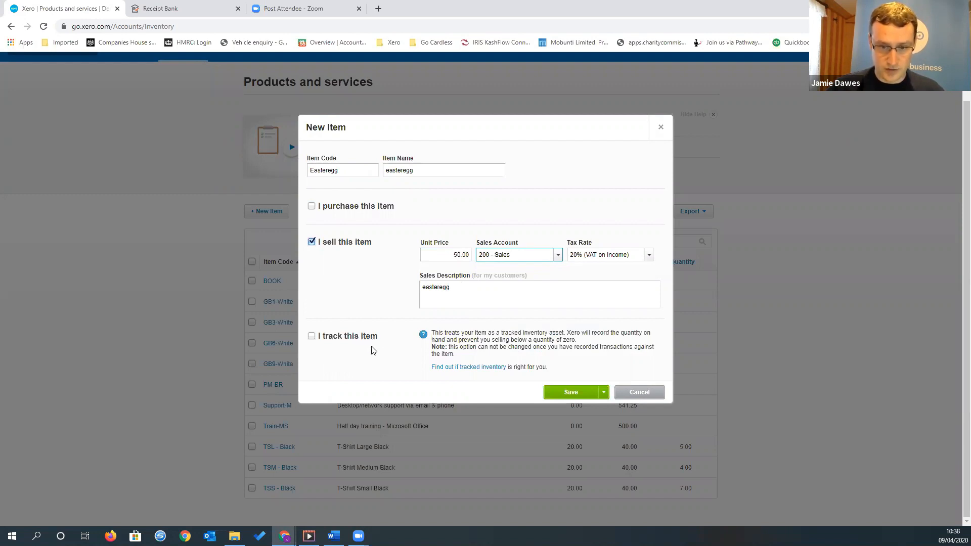
left_click(560, 393)
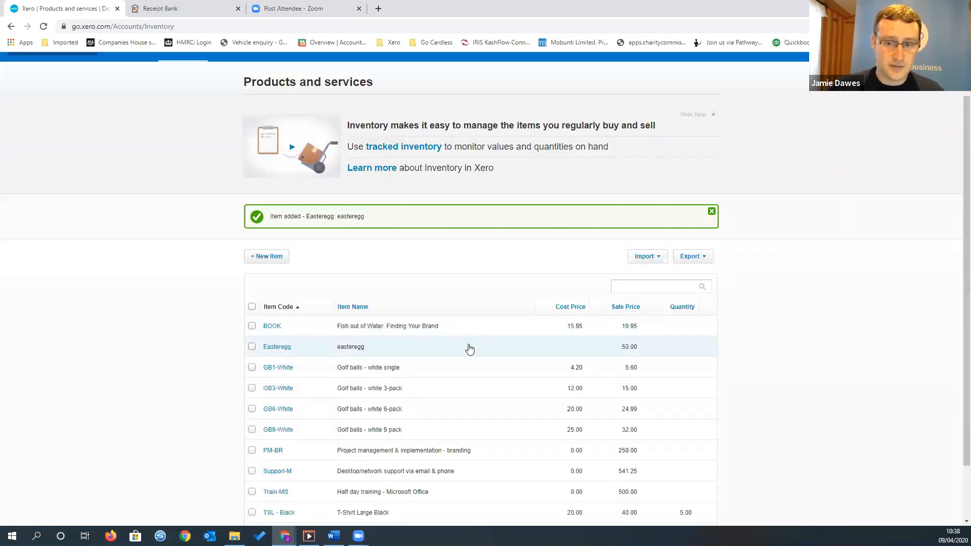
Start another item that is sold but not purchased, entering monthly accounts as both its item code and item name
scroll(469, 349, "down", 1)
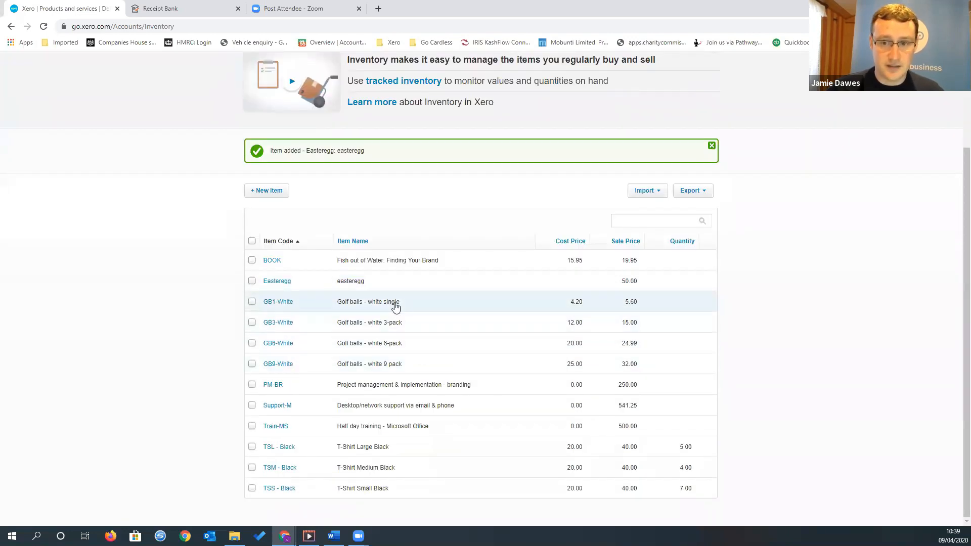
scroll(416, 308, "up", 3)
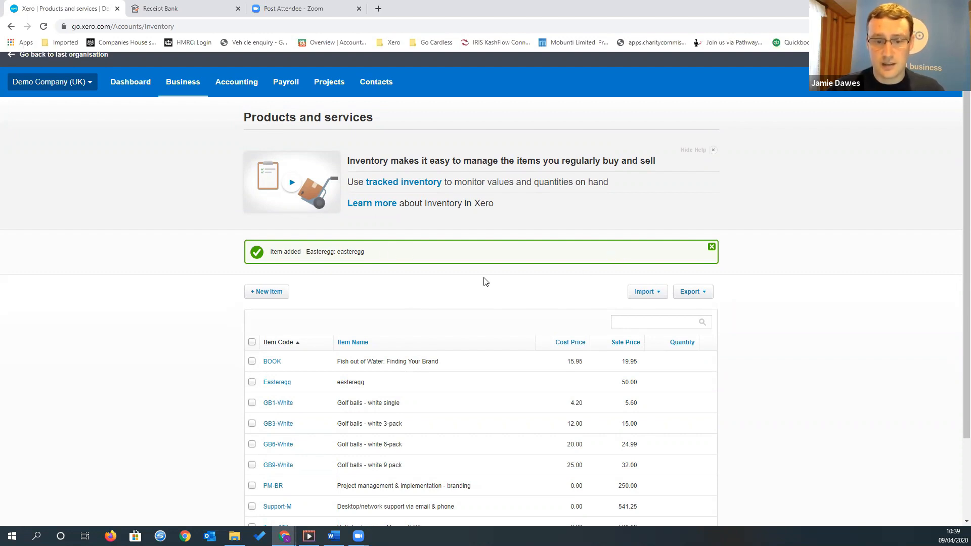
left_click(272, 295)
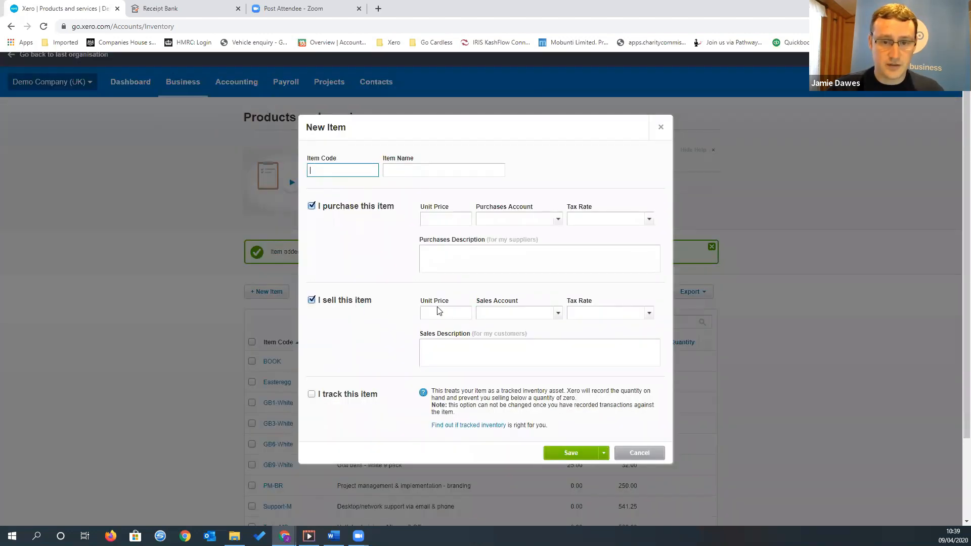
left_click(311, 206)
left_click(333, 177)
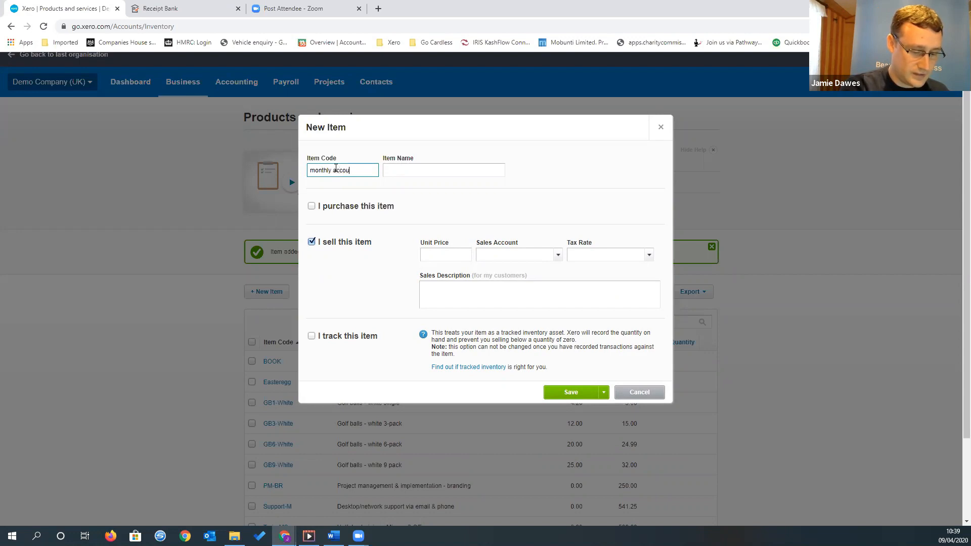
key("Tab")
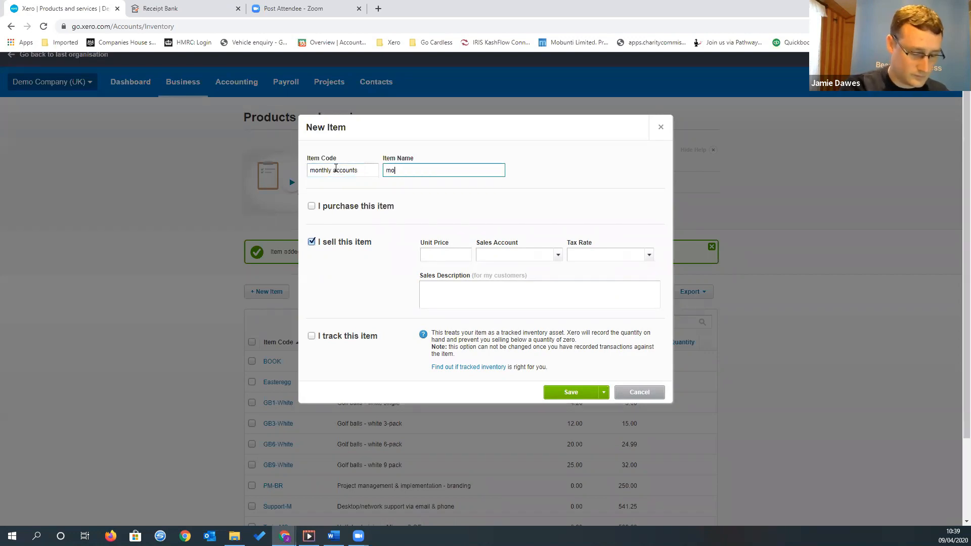
type("monthly account")
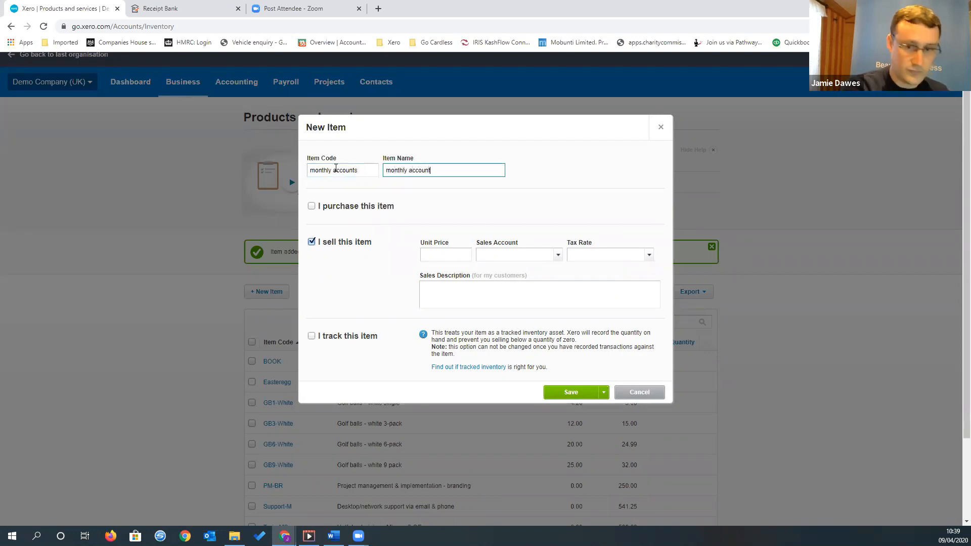
type("s")
key("Tab")
key("Tab")
key("Tab")
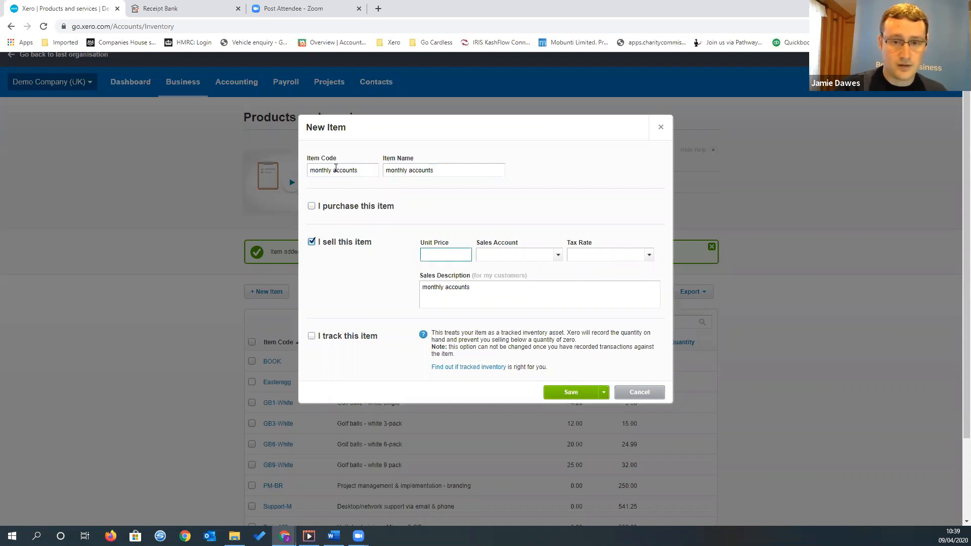
Set the monthly accounts item's unit price to 100.00 and its sales account to 200 - Sales, and save the item
key("Tab")
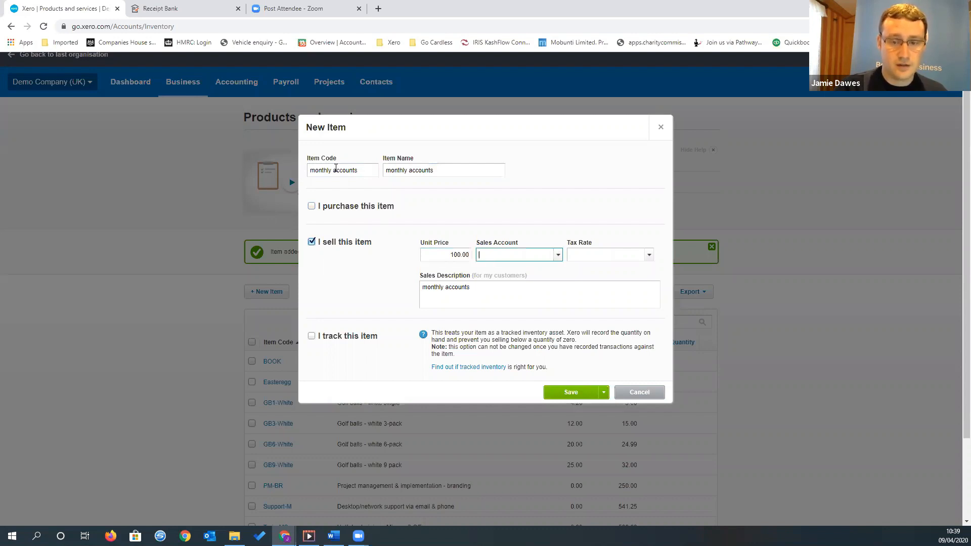
type("sal")
key("Return")
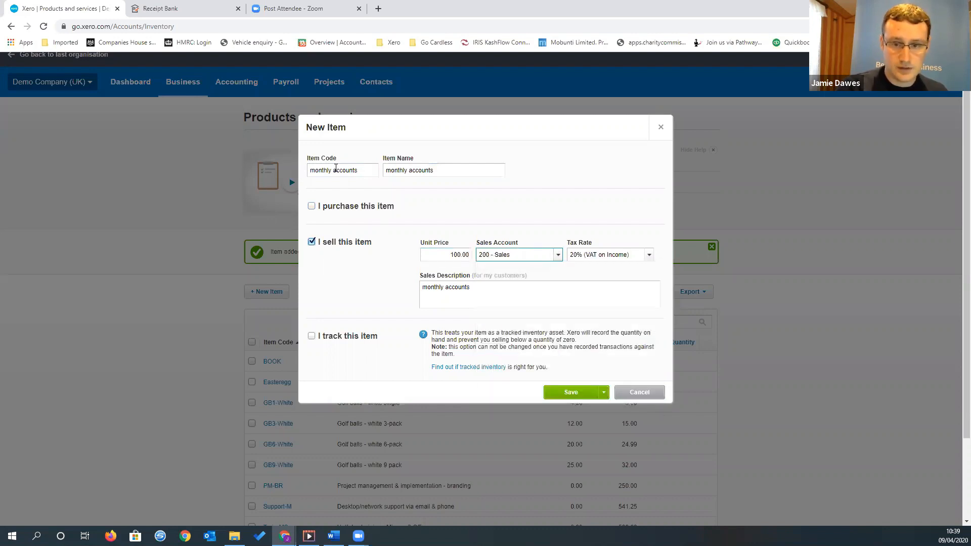
left_click(570, 392)
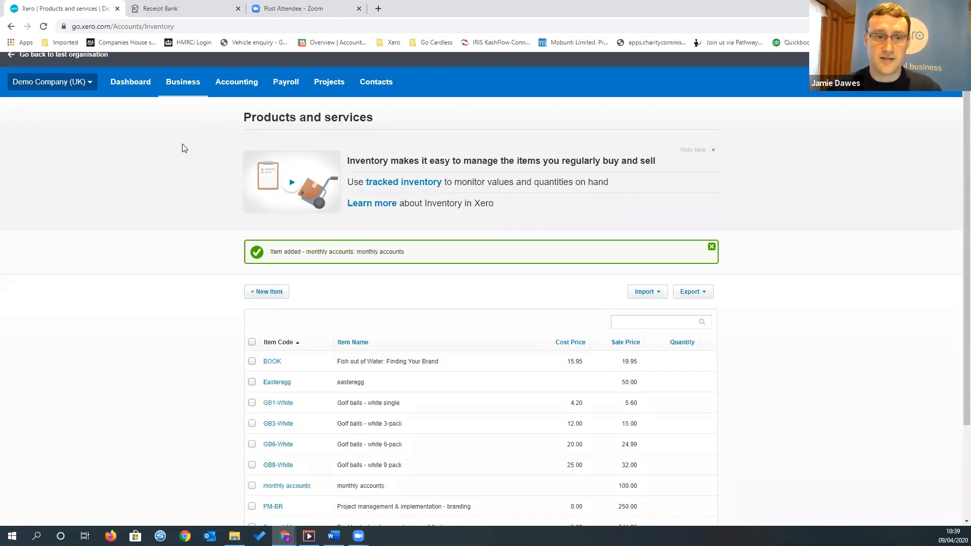
Start a new quote from the quotes list and enter the customer's full name as a new contact
left_click(188, 94)
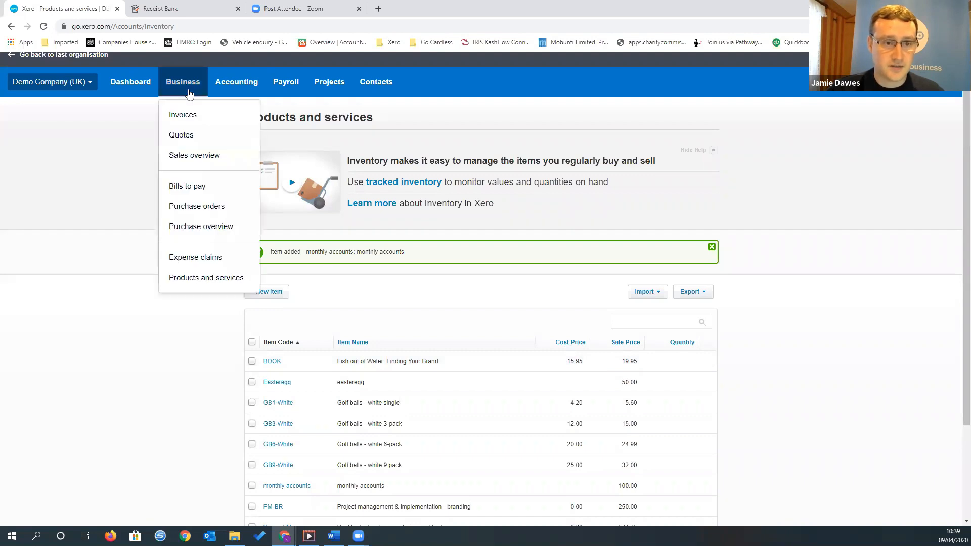
left_click(202, 140)
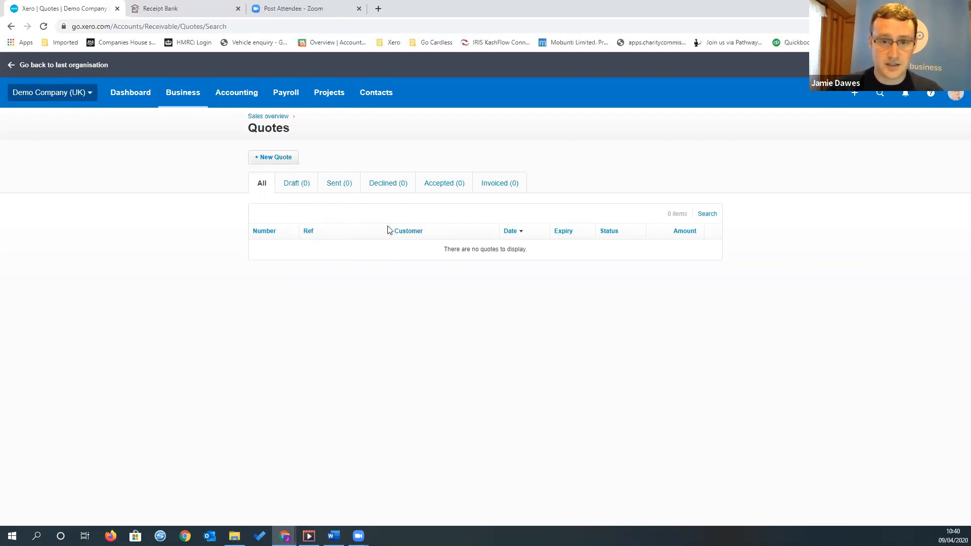
left_click(283, 162)
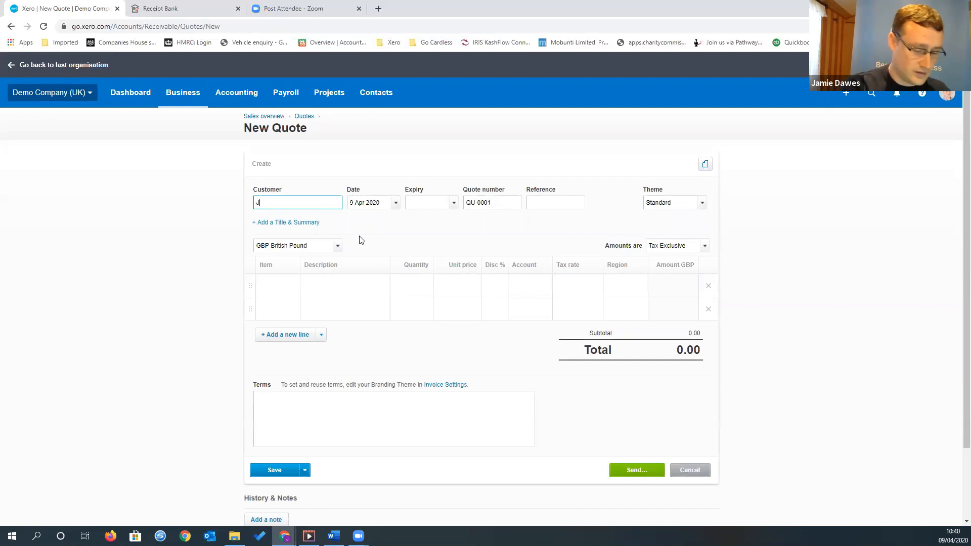
type("Joe Bloggs")
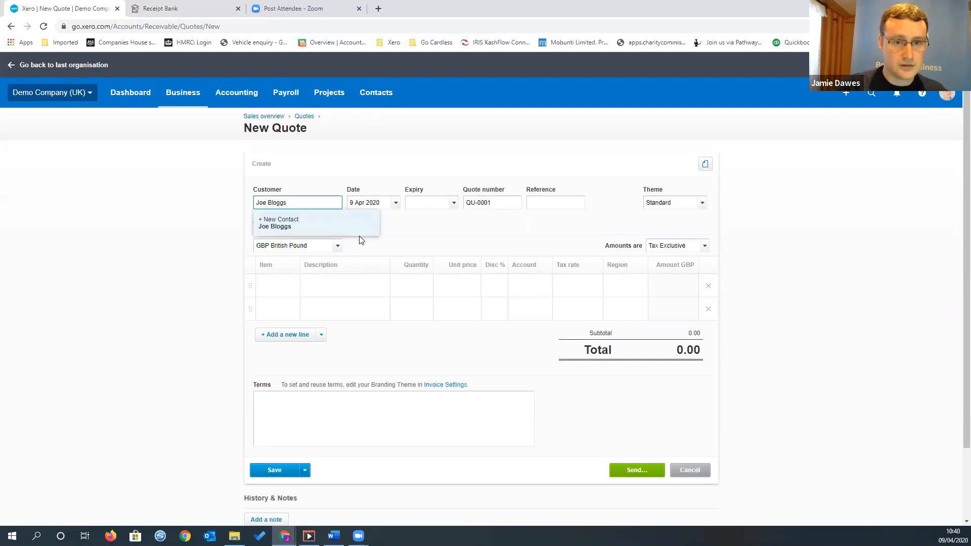
key("Tab")
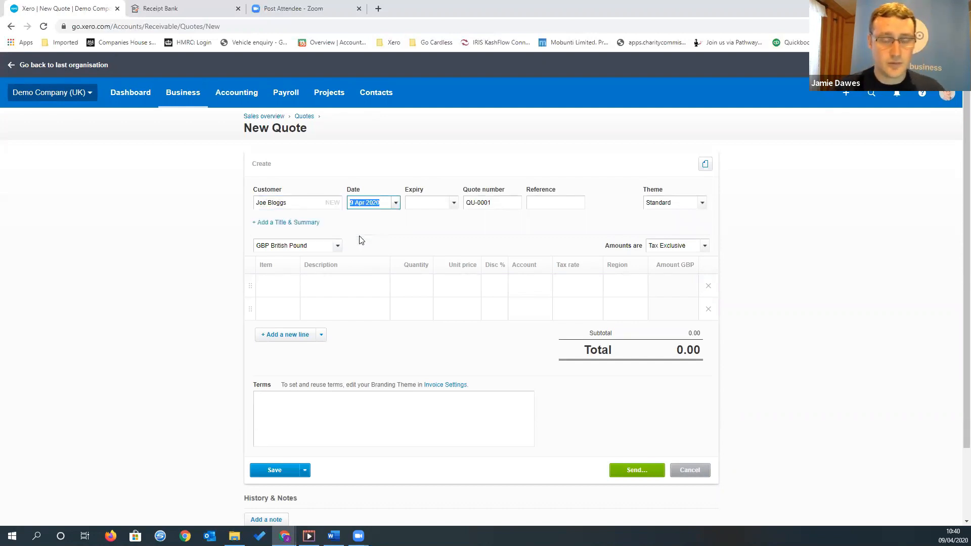
Set the quote's expiry date to 16 Apr 2020, keeping the default quote number and leaving the reference blank
key("Tab")
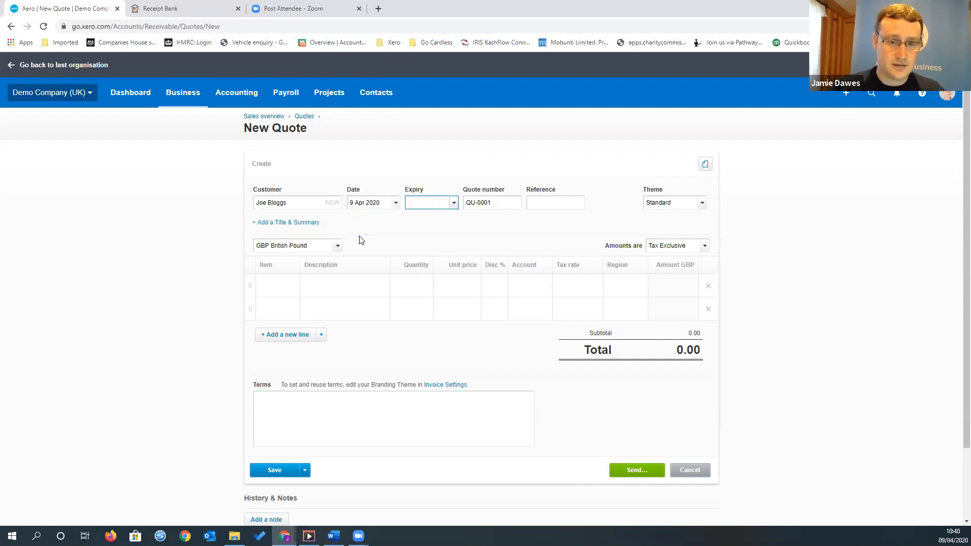
left_click(454, 202)
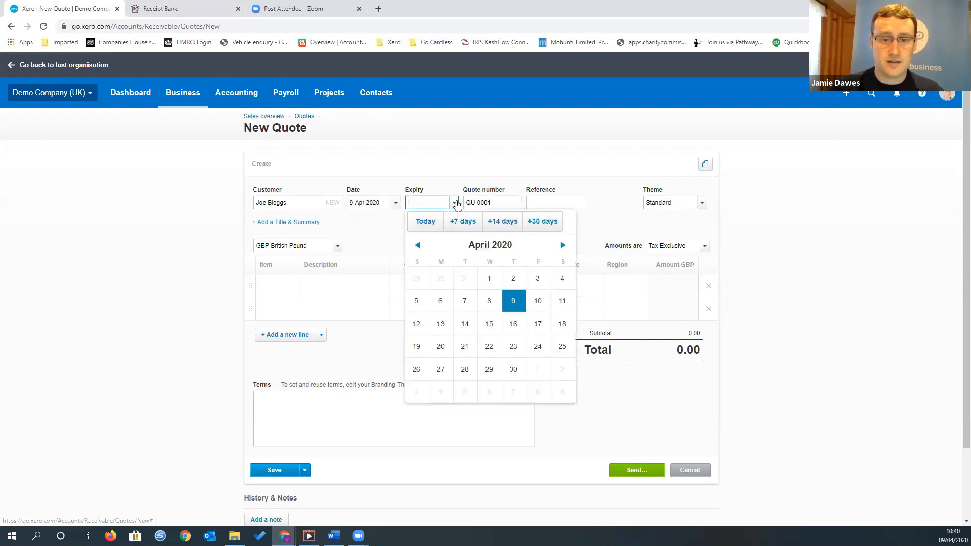
left_click(513, 324)
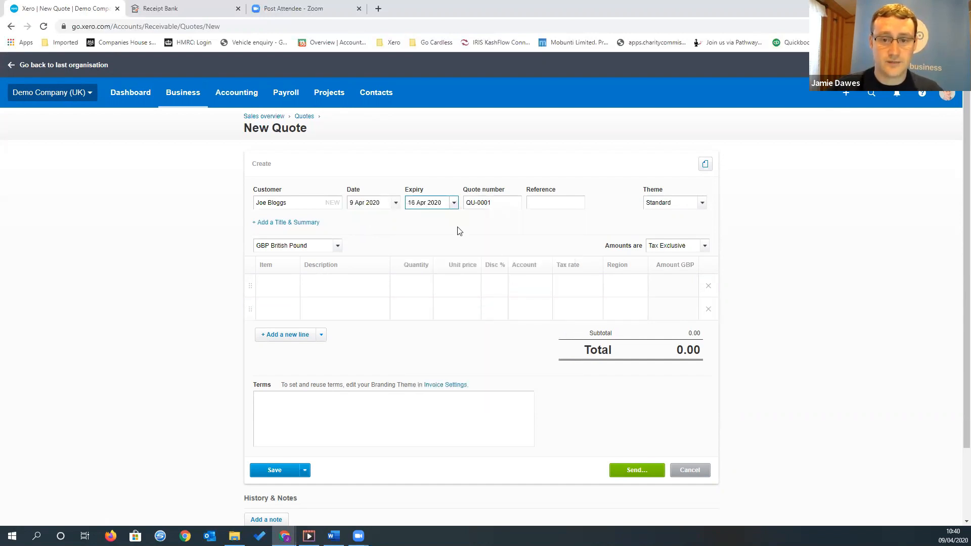
left_click(473, 204)
key("Tab")
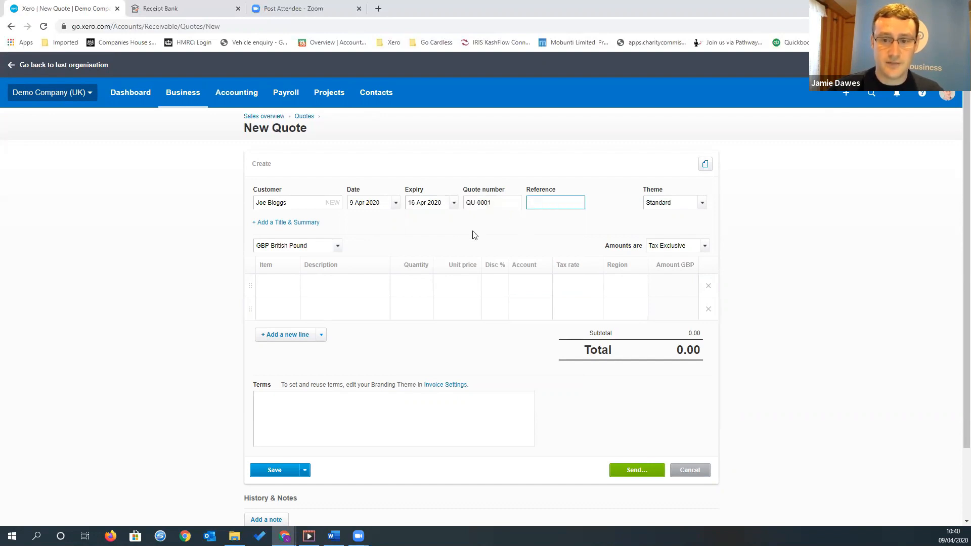
key("Tab")
key("Tab")
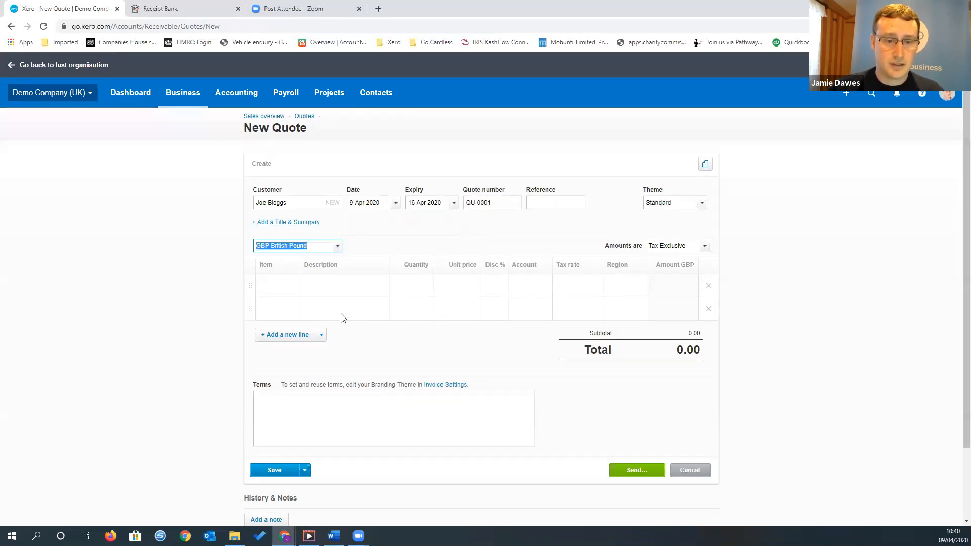
Add the Easteregg item to the quote's first line with a quantity of 9
left_click(288, 296)
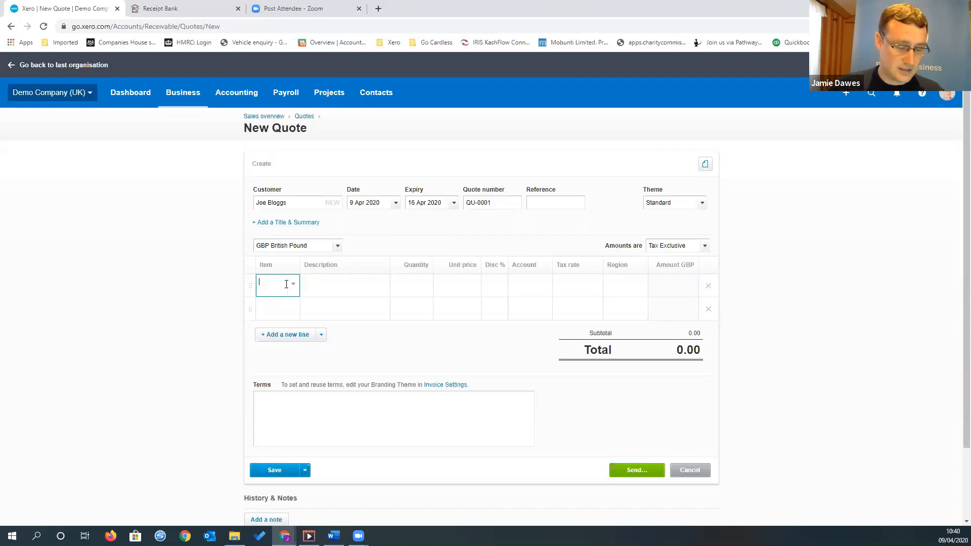
type("east")
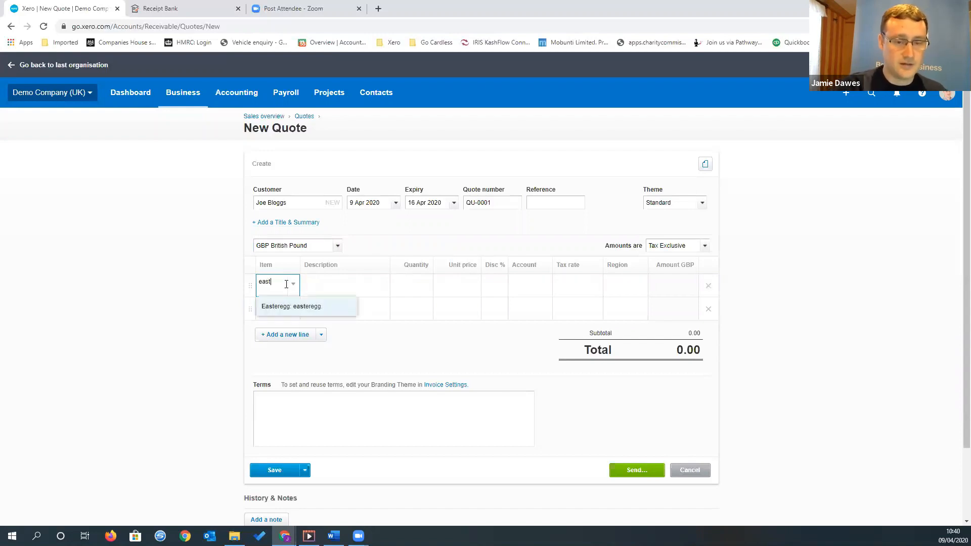
left_click(291, 306)
key("Tab")
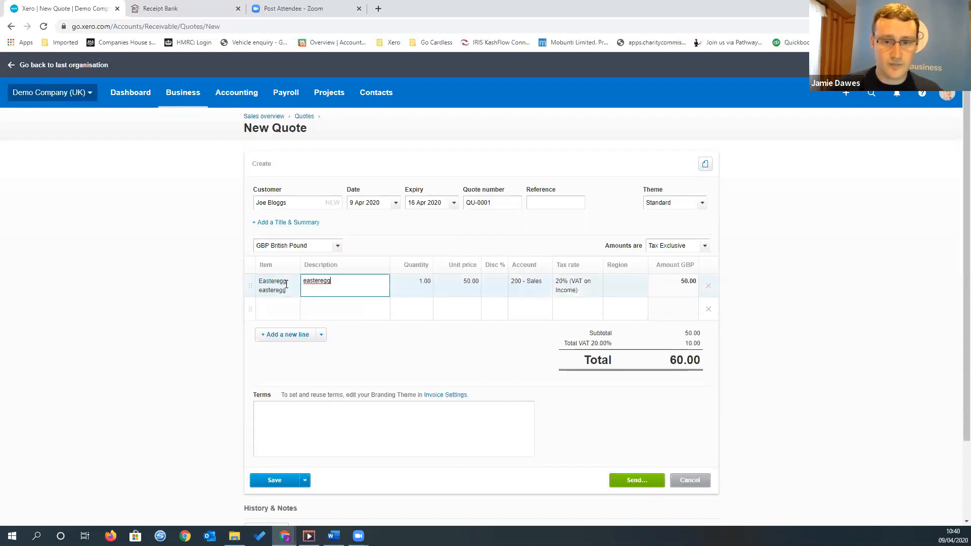
key("Tab")
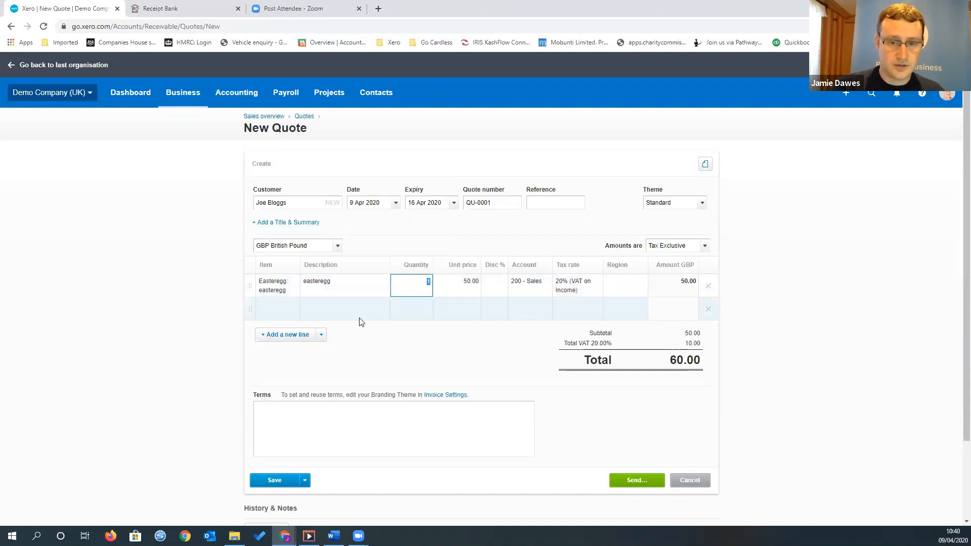
key("Tab")
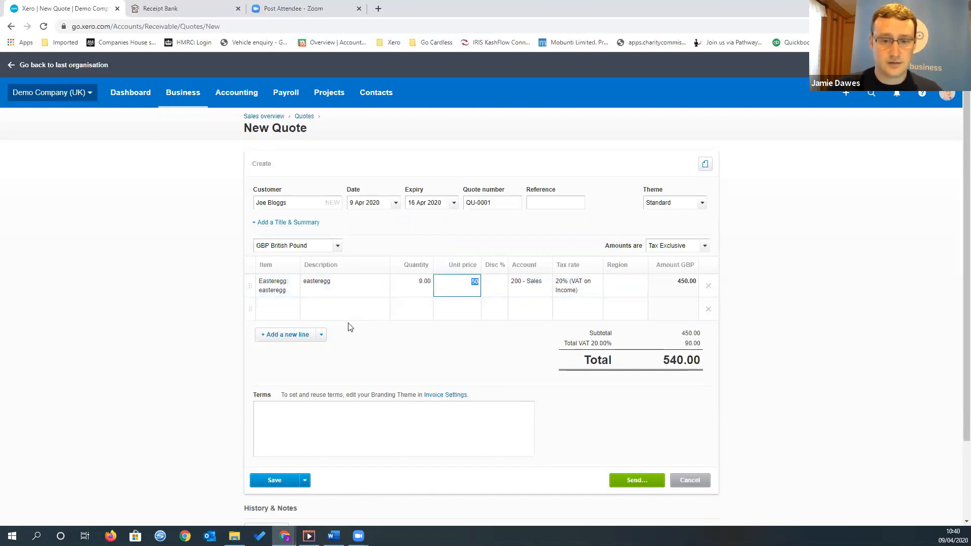
Set the Easteregg line's quantity to 8
left_click(409, 288)
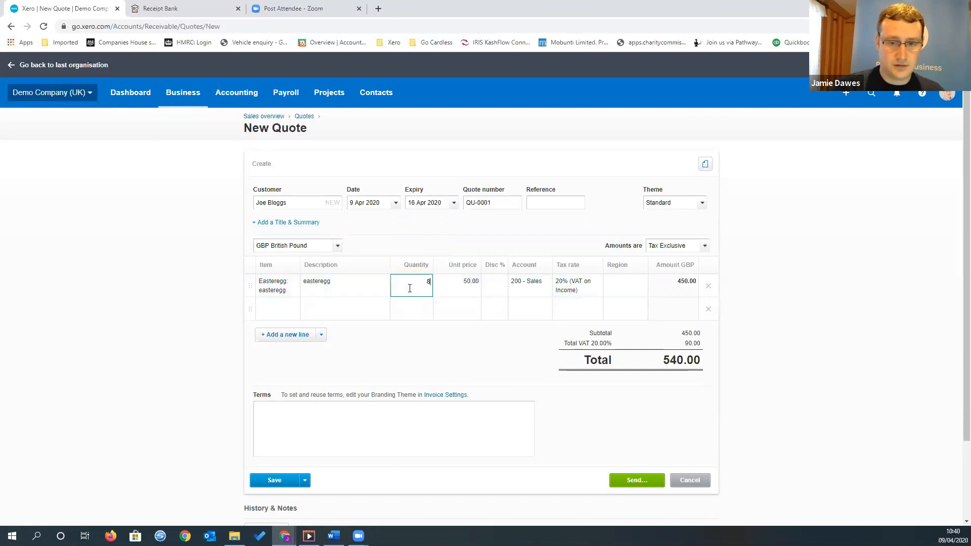
type("8")
key("Tab")
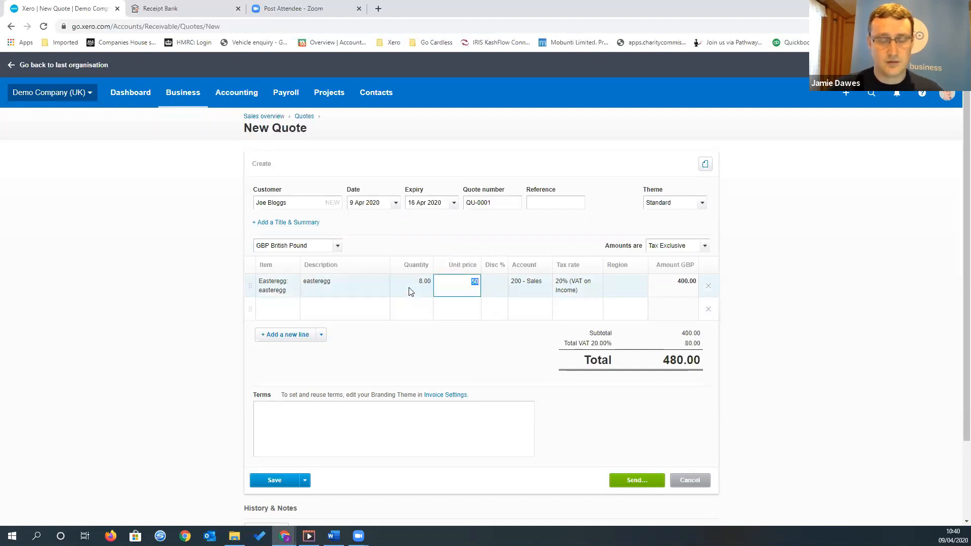
Set the Easteregg line's quantity to 7, keeping the other line details and leaving the quote's terms empty
left_click(419, 290)
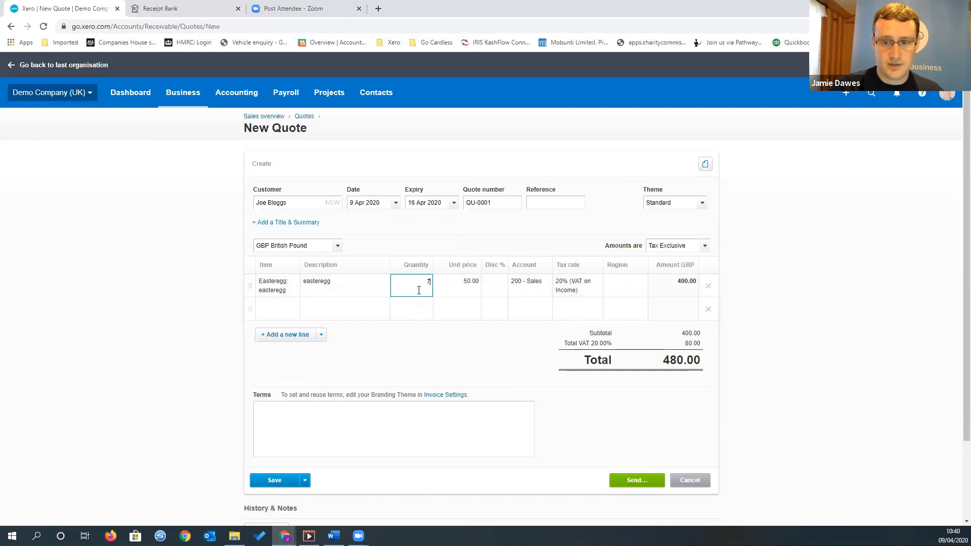
key("Tab")
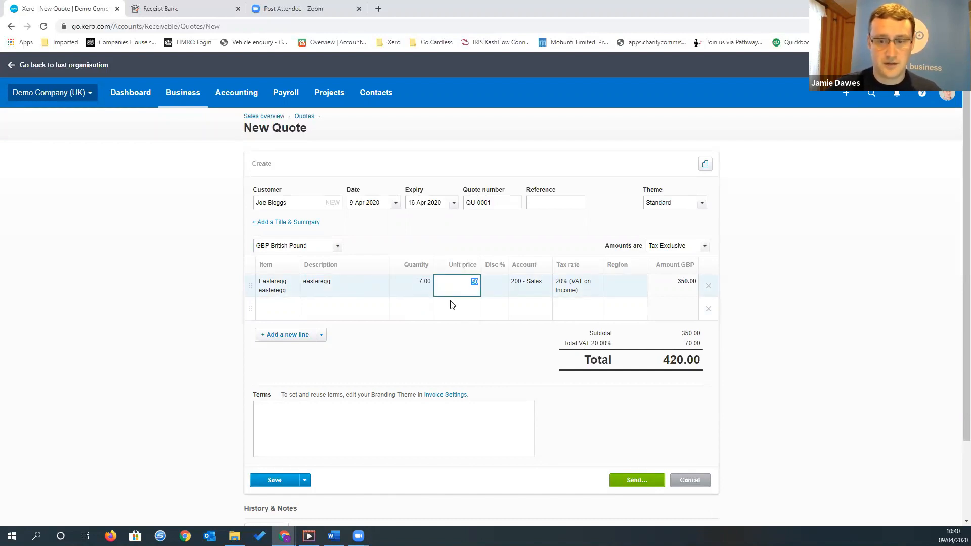
key("Tab")
key("Tab")
key("Tab")
key("Tab")
key("Tab")
key("Tab")
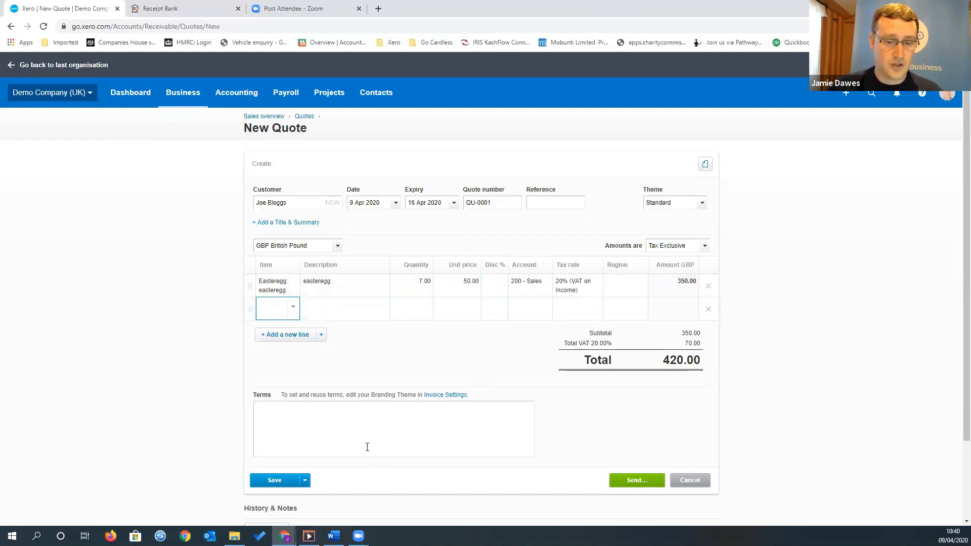
left_click(367, 429)
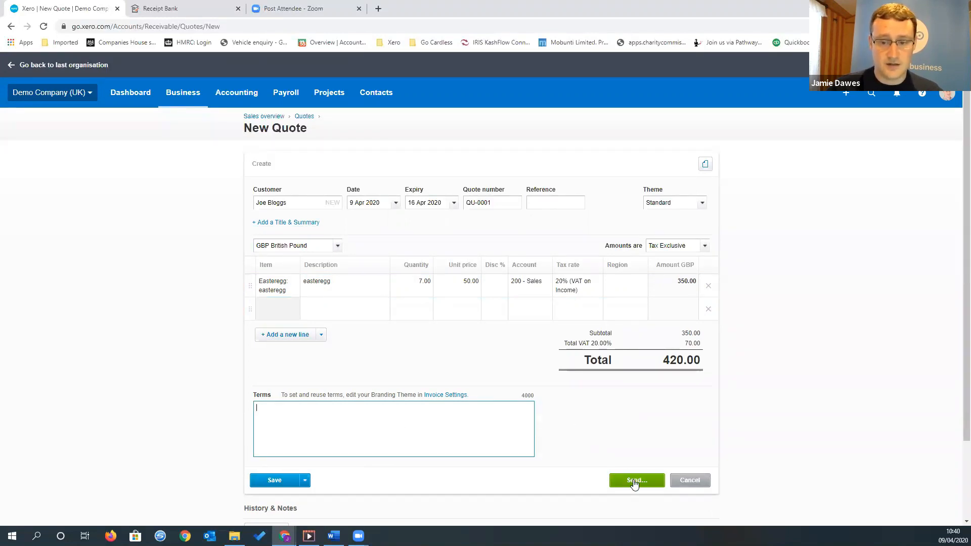
Start sending the quote by email and review the prepared message text
scroll(602, 433, "down", 1)
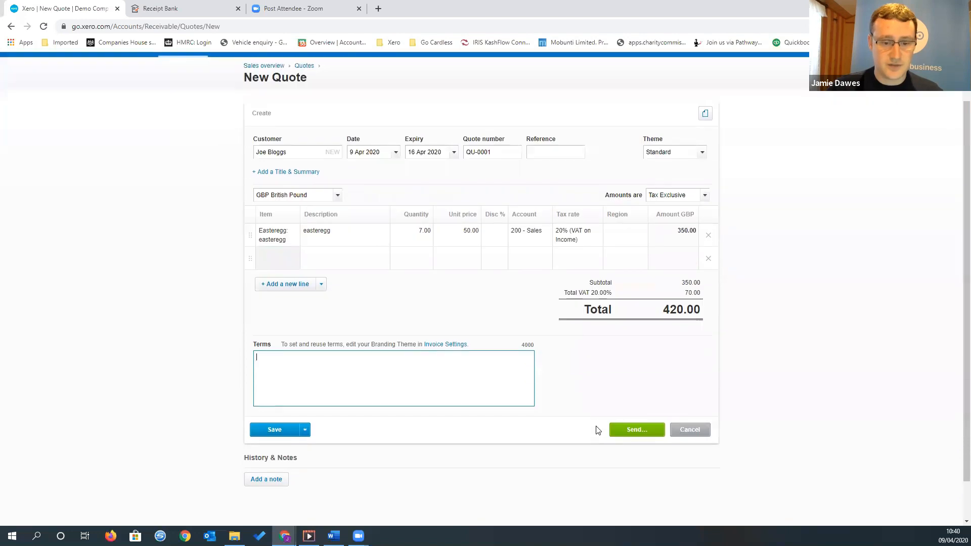
left_click(632, 429)
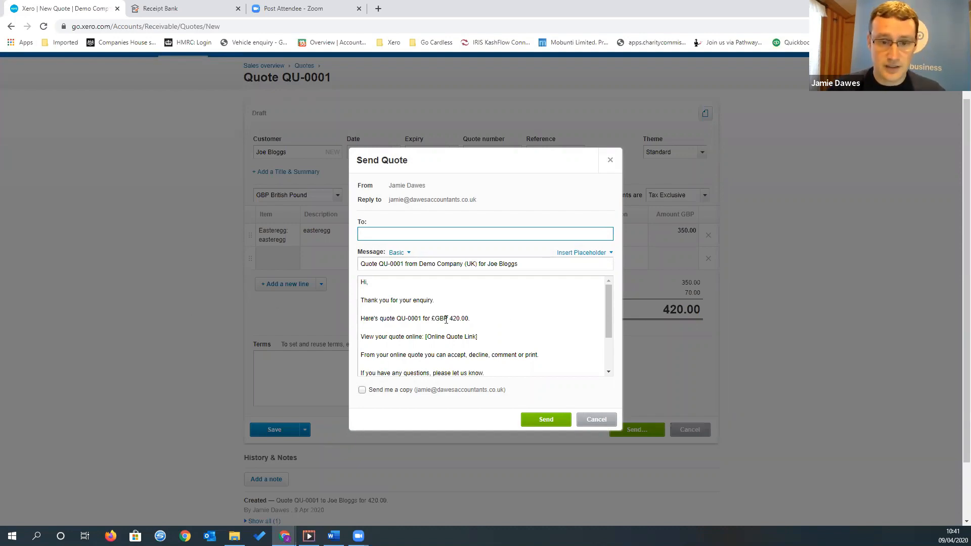
scroll(508, 303, "down", 4)
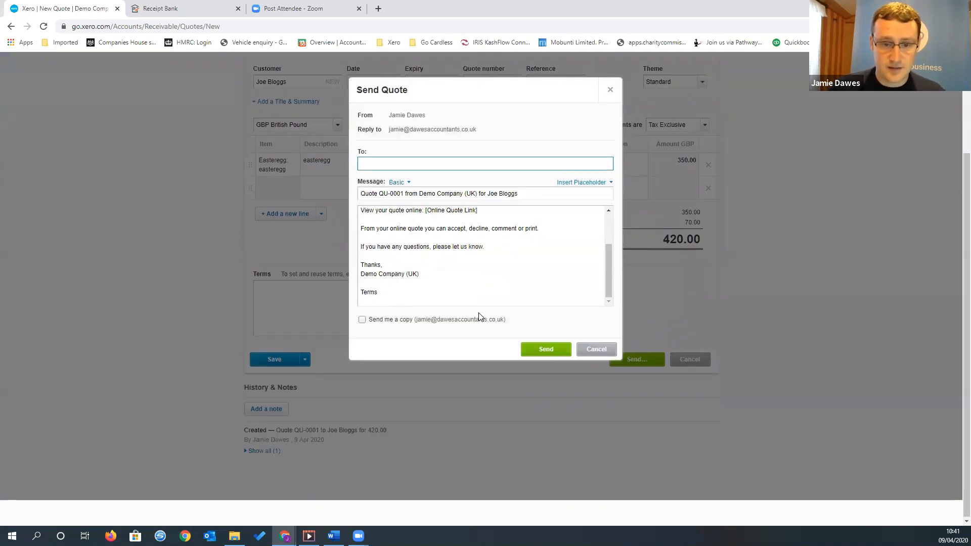
scroll(478, 316, "up", 2)
scroll(478, 315, "up", 5)
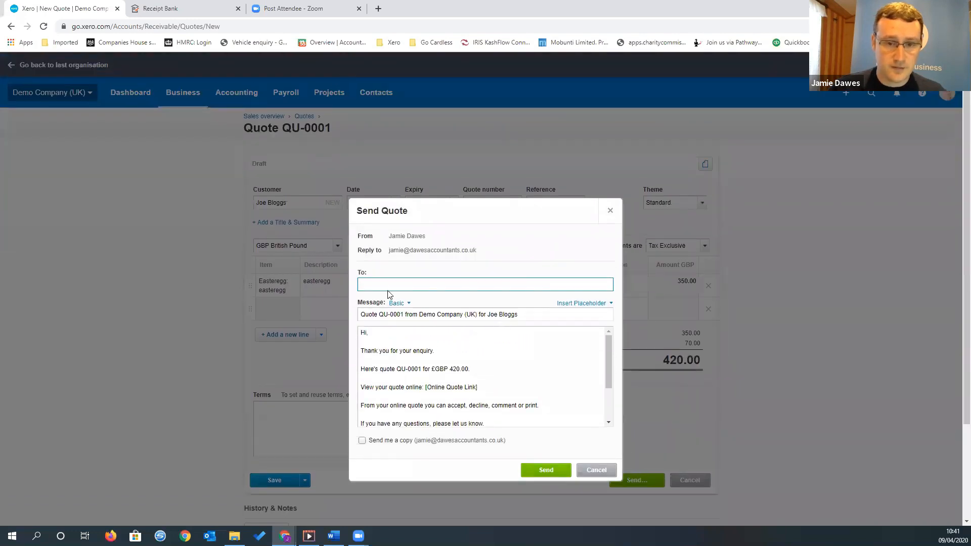
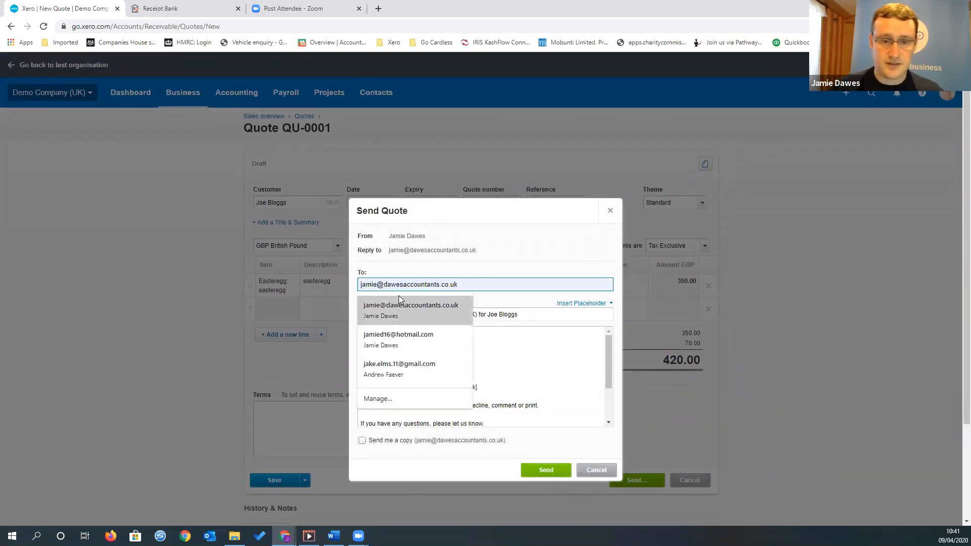
Enter the recipient's email address and send the quote with the default message
left_click(398, 298)
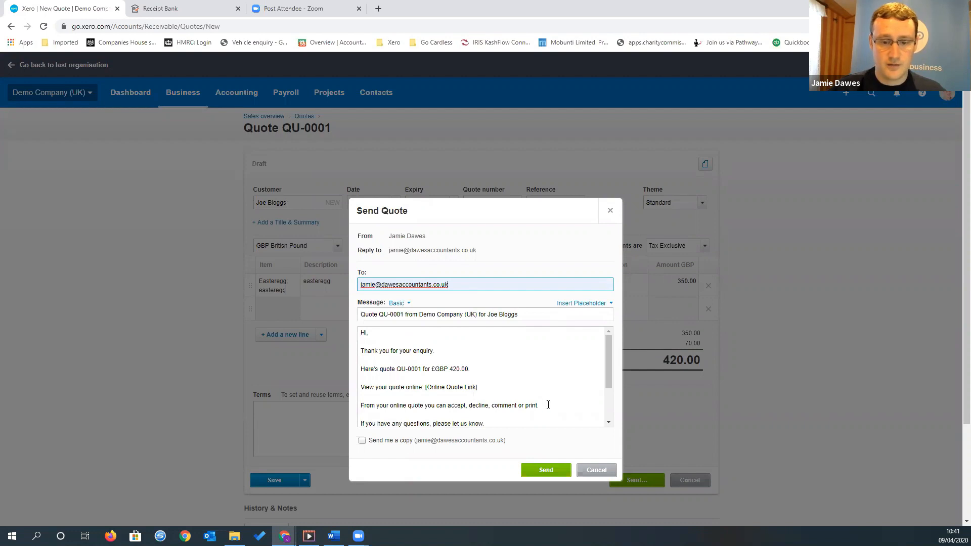
scroll(548, 404, "down", 5)
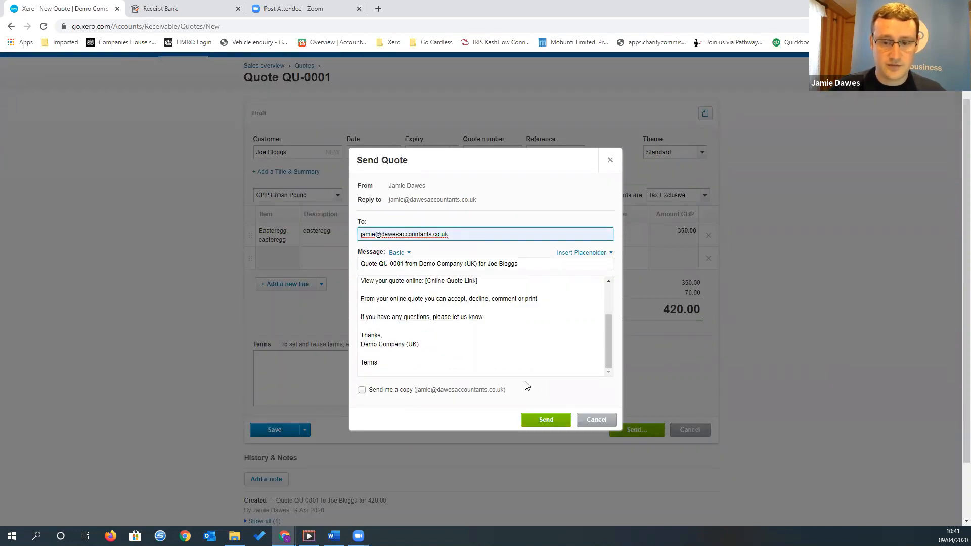
scroll(526, 386, "up", 1)
left_click(556, 468)
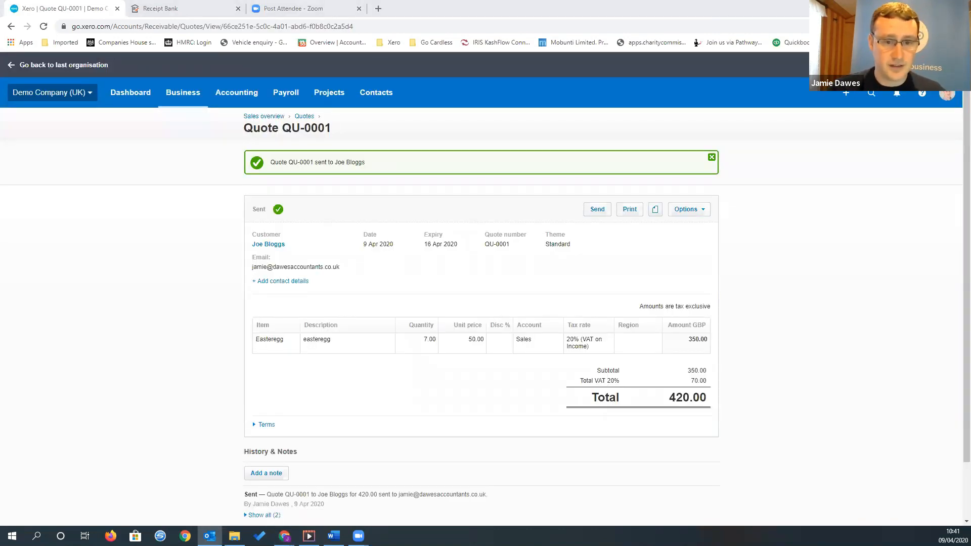
Reopen the sent quote from the quotes list for revision and update it
left_click(307, 119)
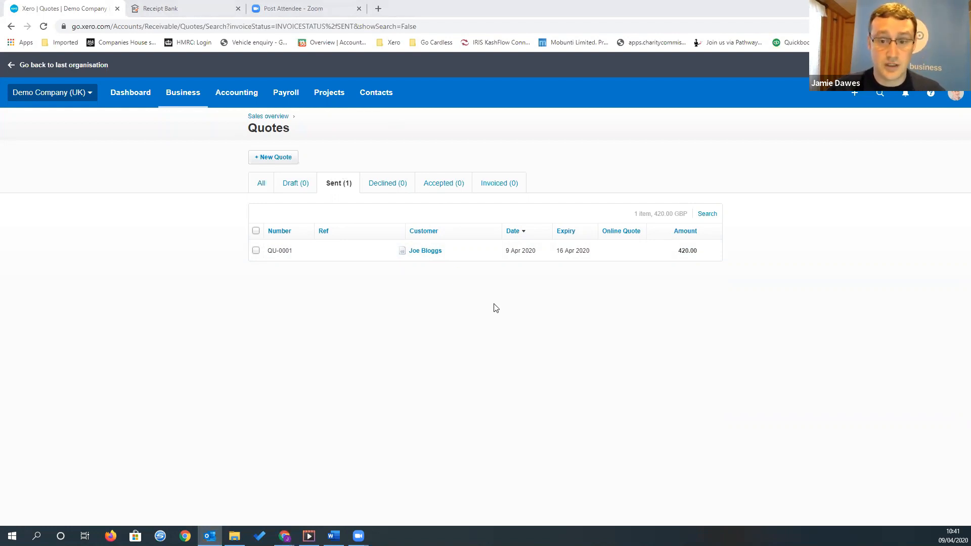
left_click(436, 254)
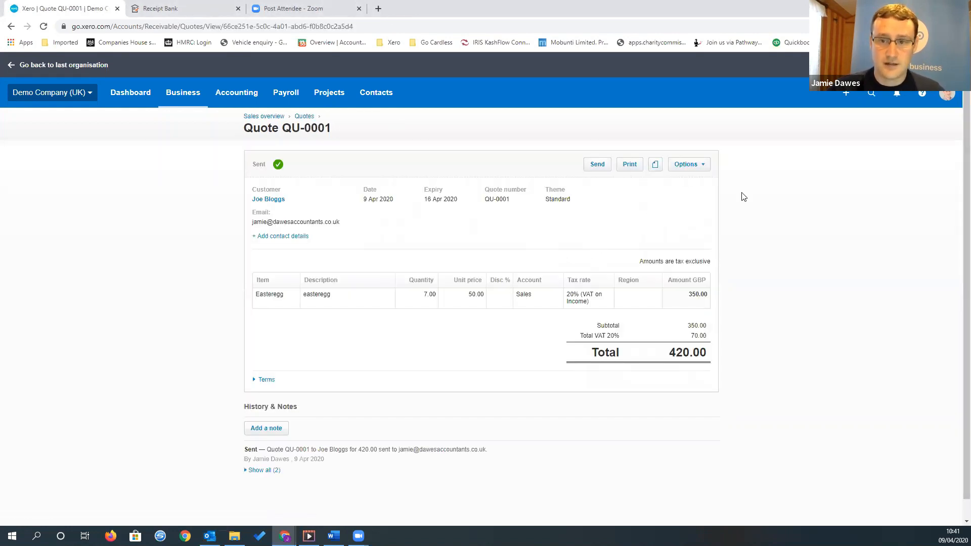
left_click(684, 169)
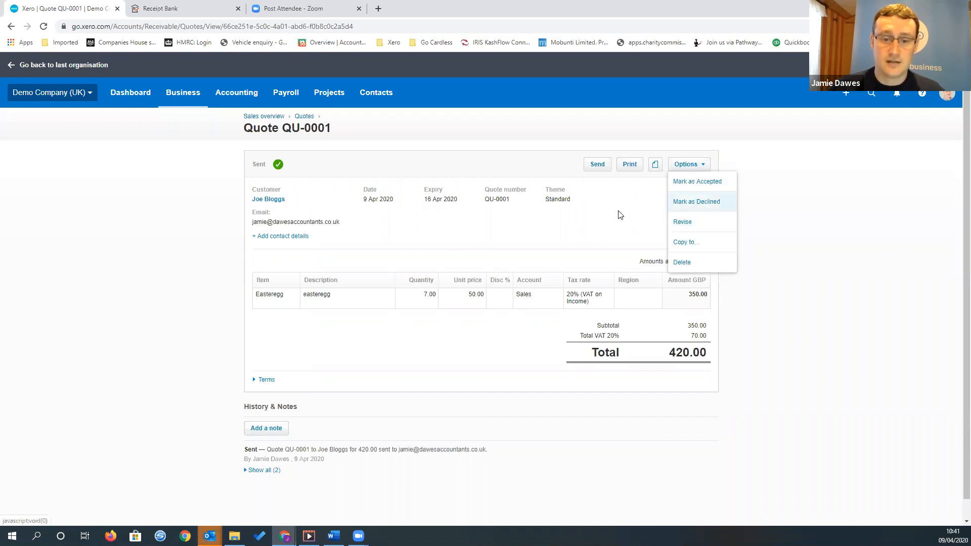
left_click(682, 223)
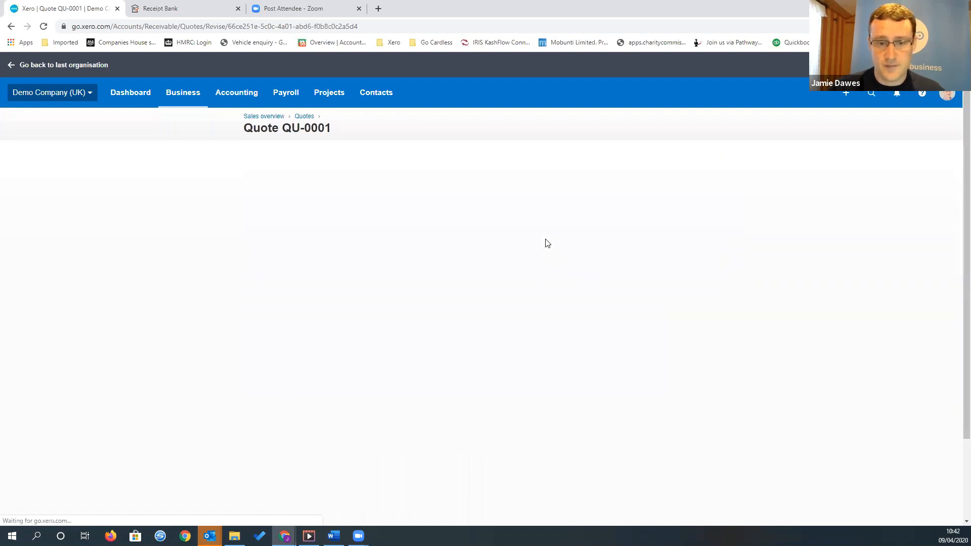
left_click(287, 311)
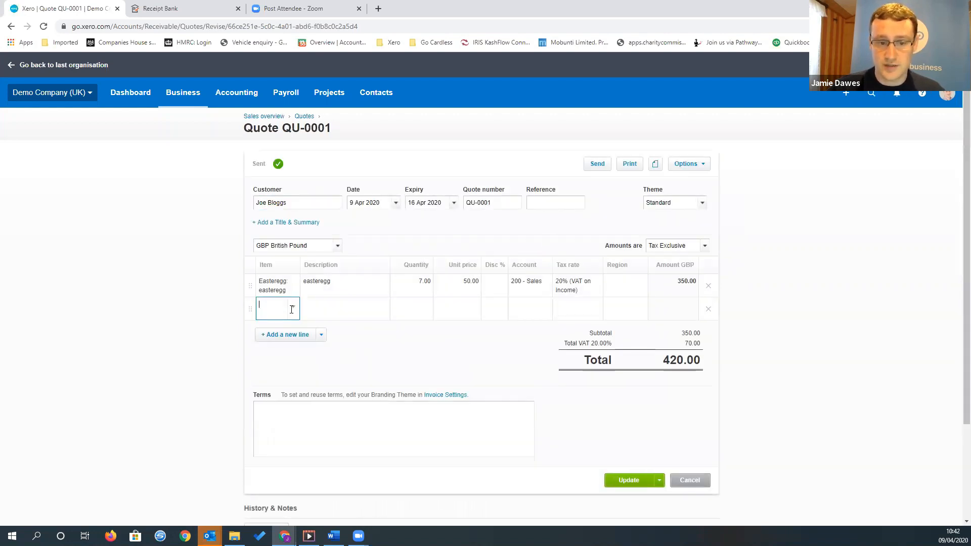
left_click(713, 317)
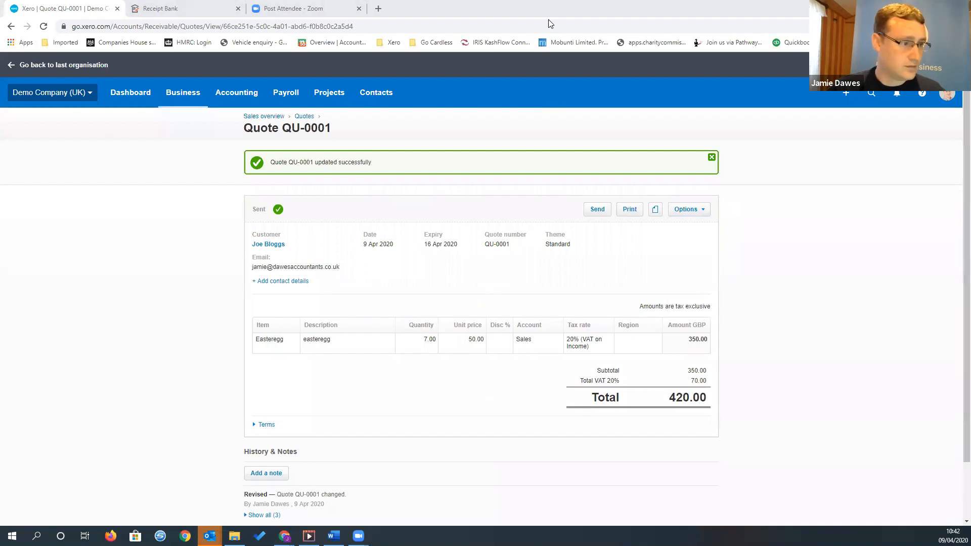
Reopen the sent quote QU-0001 from the quotes list and mark it as accepted
left_click(305, 121)
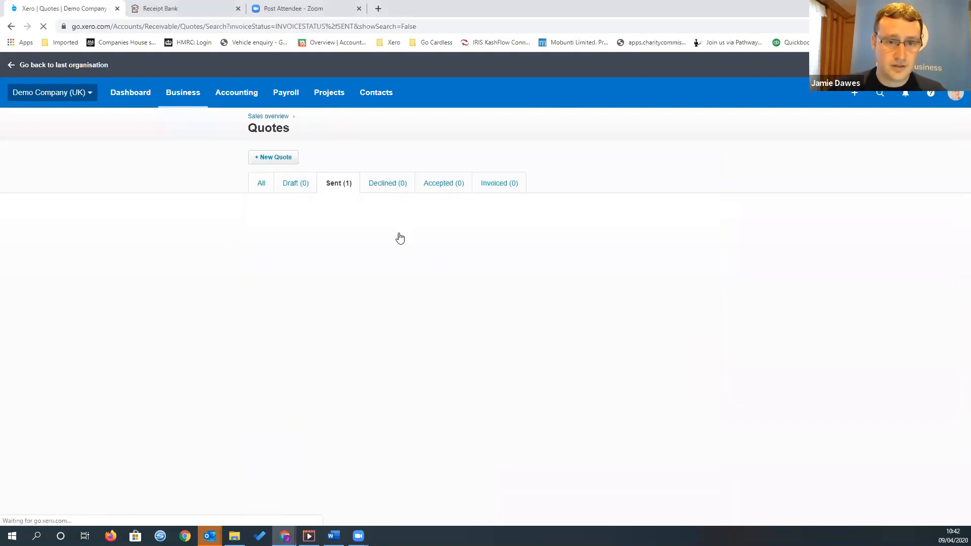
left_click(444, 252)
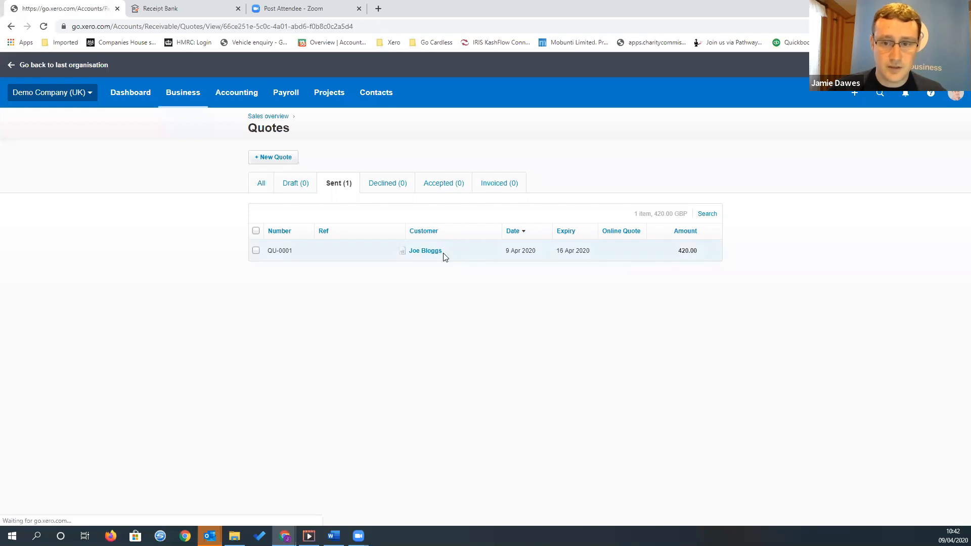
left_click(692, 165)
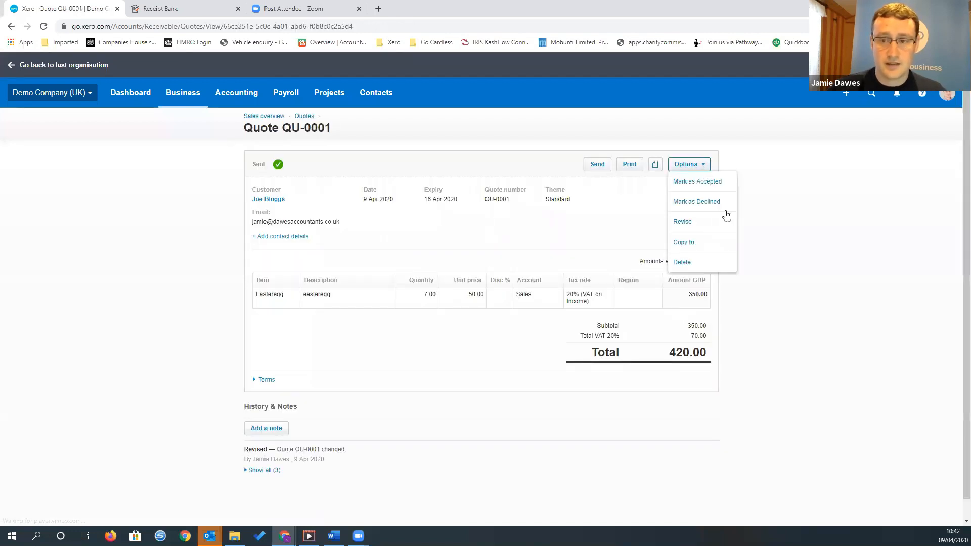
left_click(708, 189)
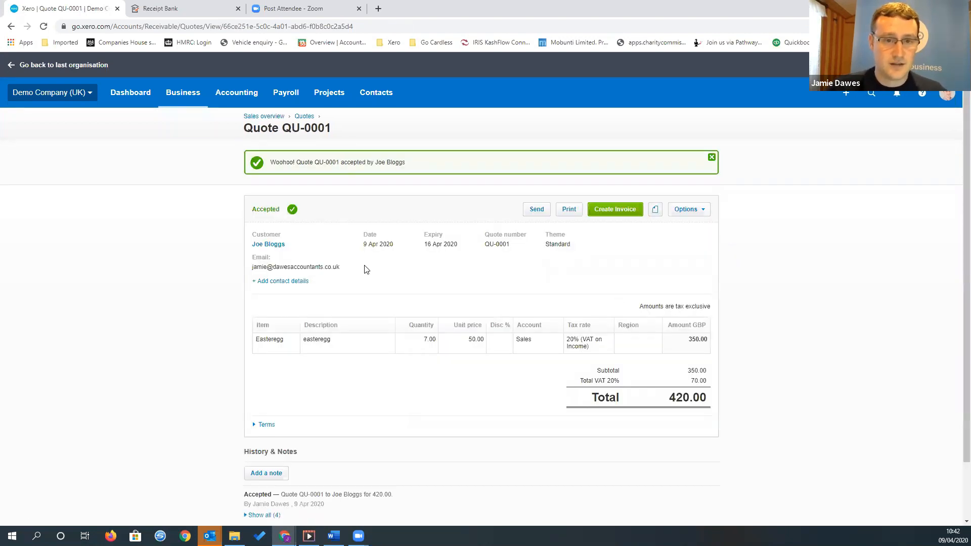
Open the accepted quote from the quotes list and create an invoice from it, marking the quote as invoiced
left_click(304, 116)
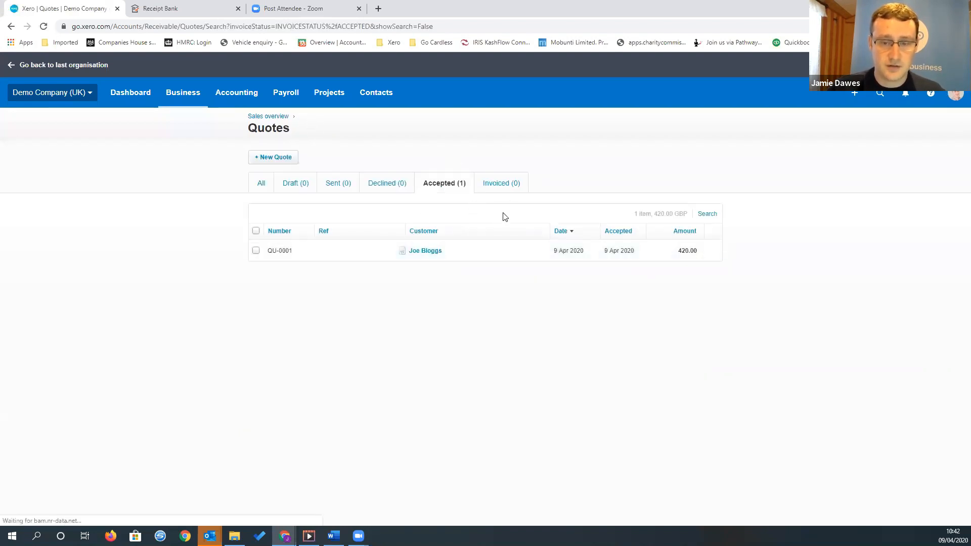
left_click(438, 255)
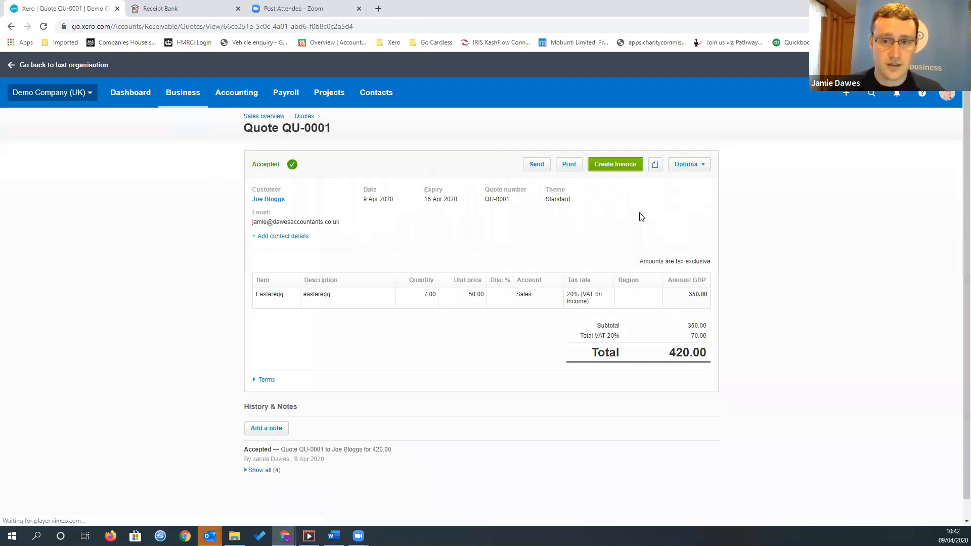
left_click(611, 169)
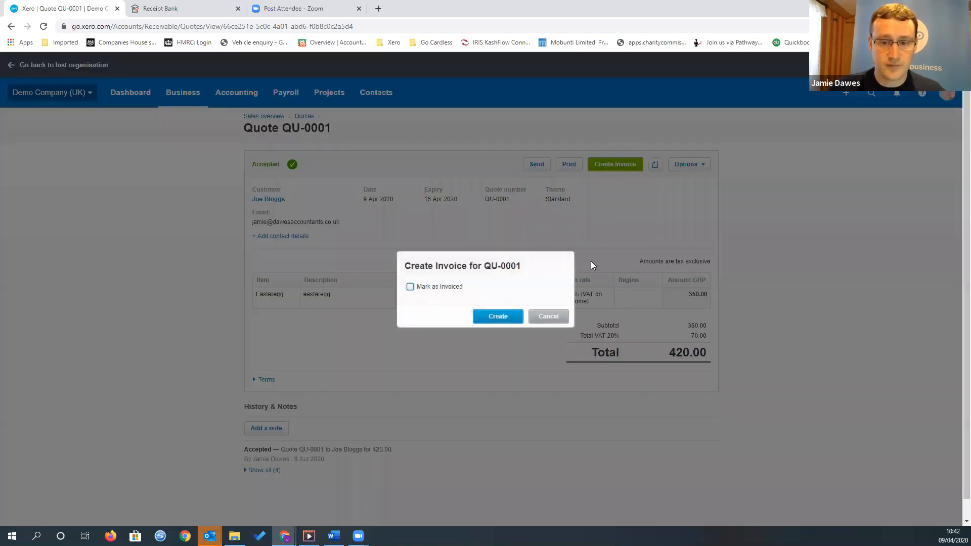
left_click(438, 286)
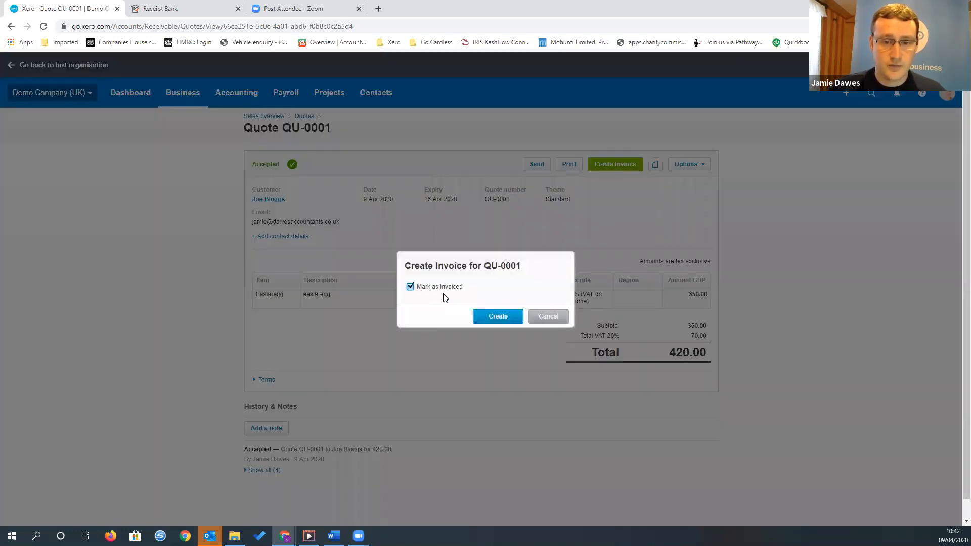
left_click(508, 318)
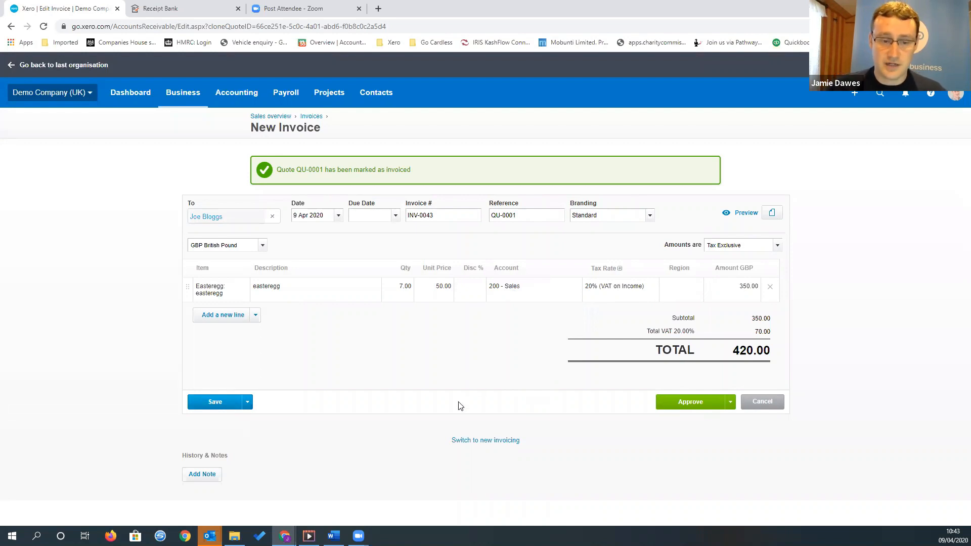
Add an invoice line described as "iwantaunicorn!" with quantity 1 and a unit price of 30
left_click(222, 316)
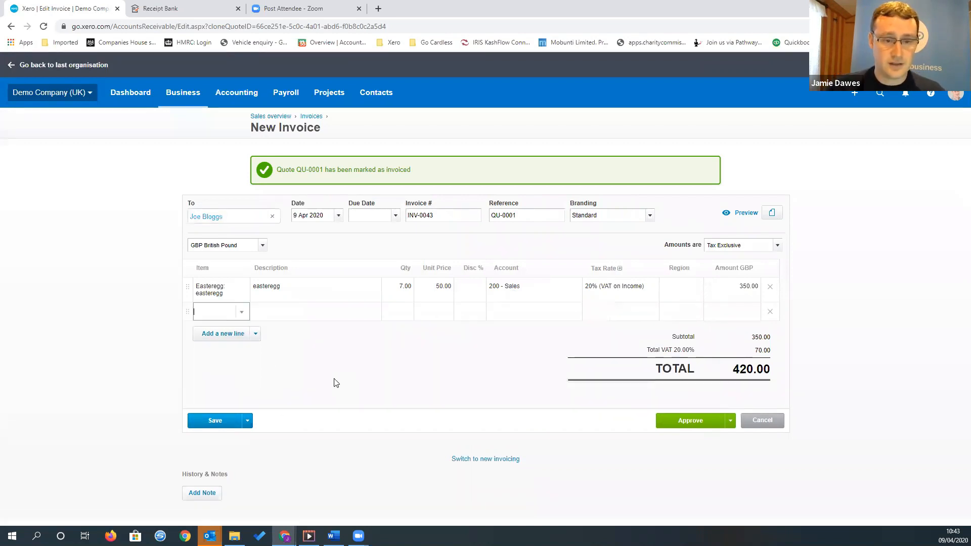
key("Tab")
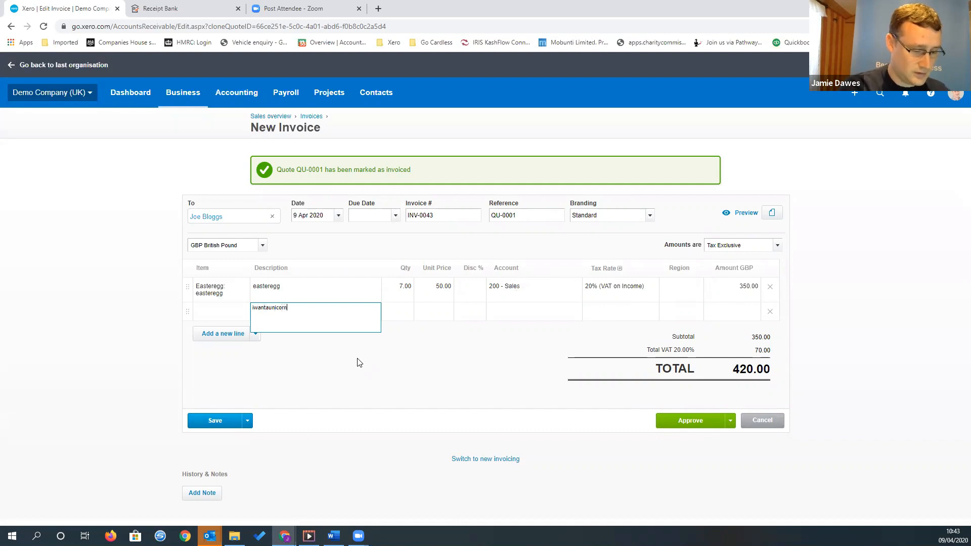
key("Tab")
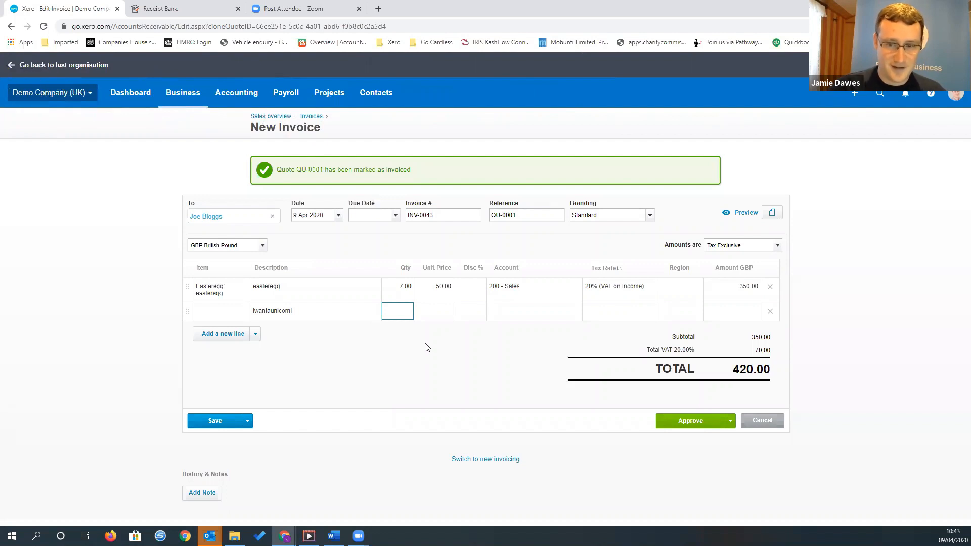
key("Tab")
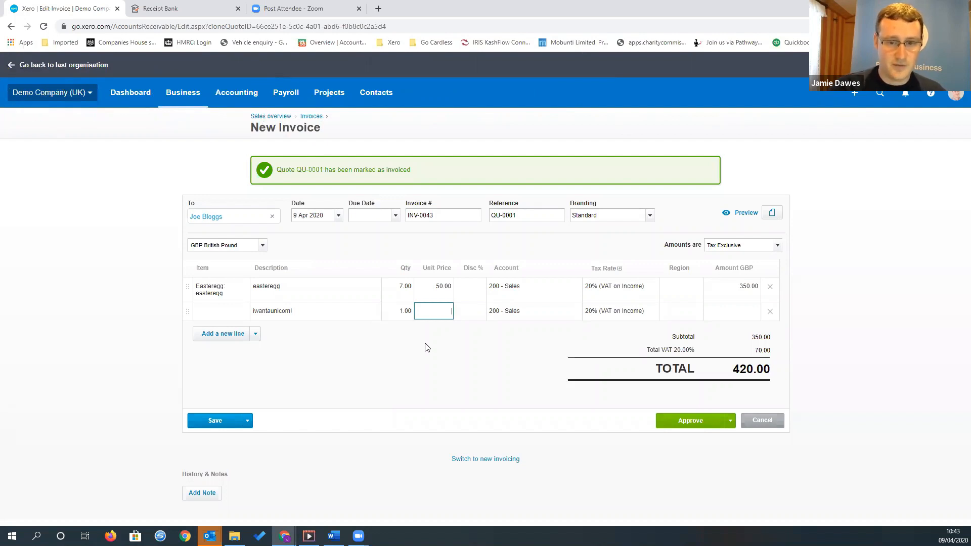
type("30")
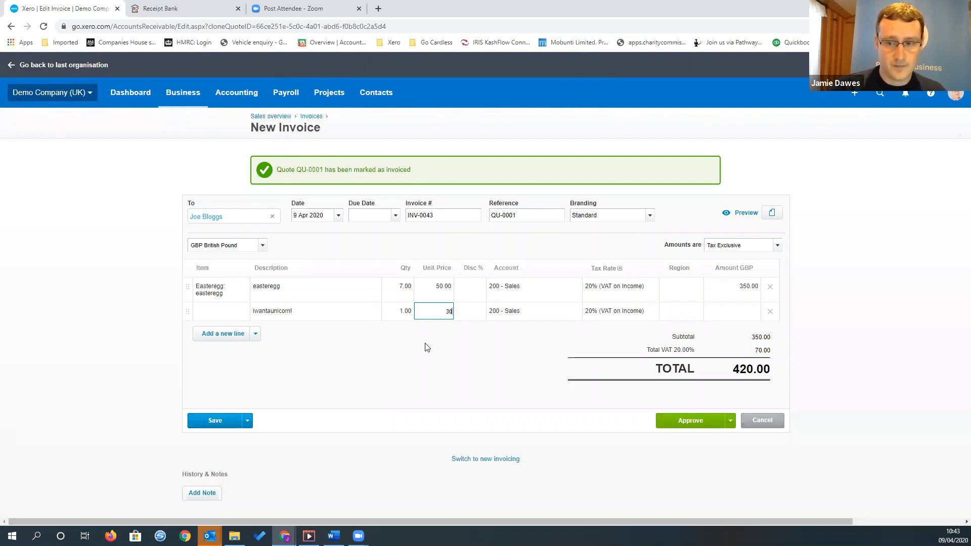
key("Tab")
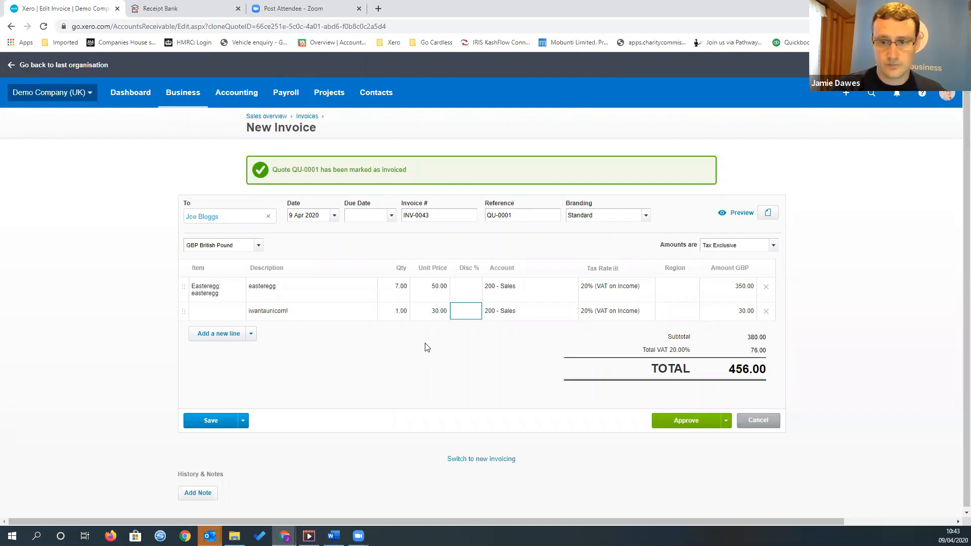
Set the unit price of the "iwantaunicorn!" line to 33.33
key("shift+Tab")
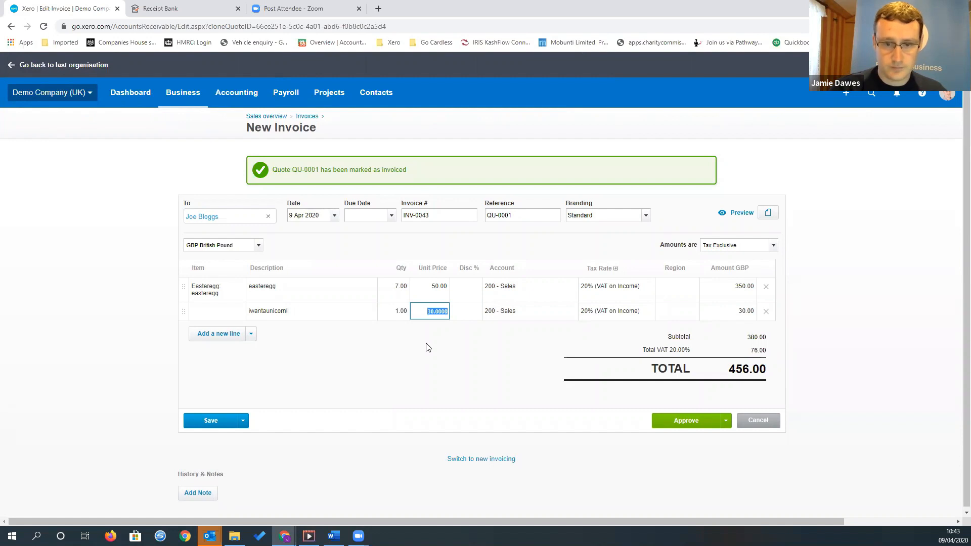
type("33.33")
key("Tab")
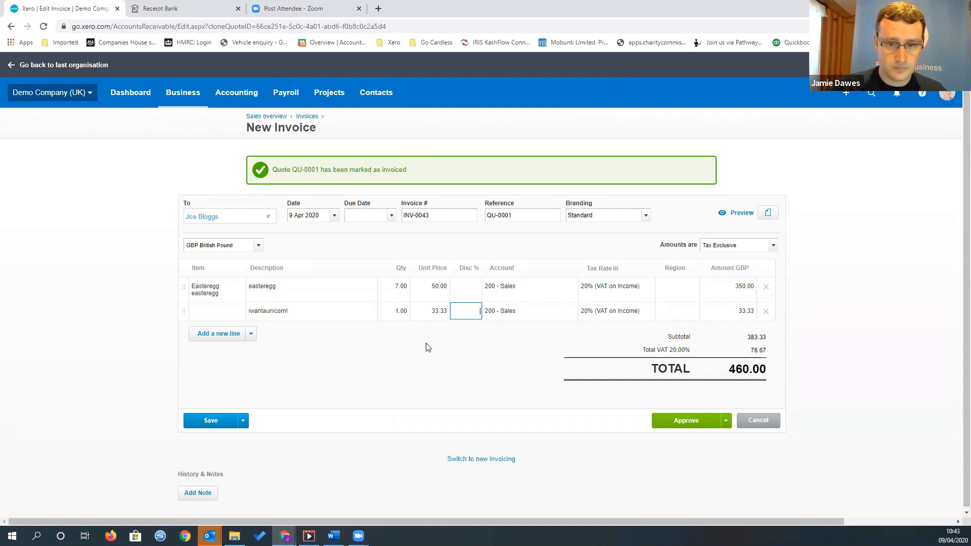
key("Tab")
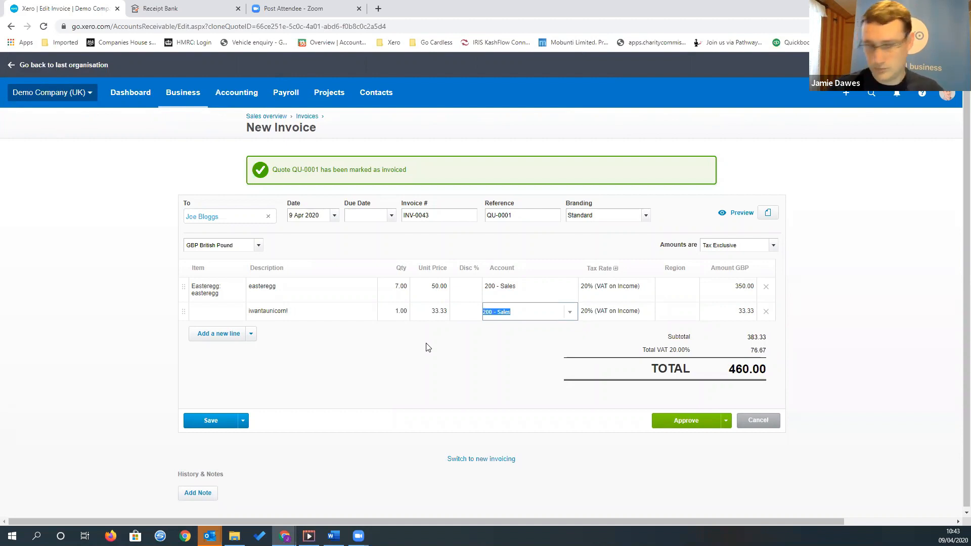
Replace the unit price of the "iwantaunicorn!" line with 66.67
key("shift+Tab")
key("shift+Tab")
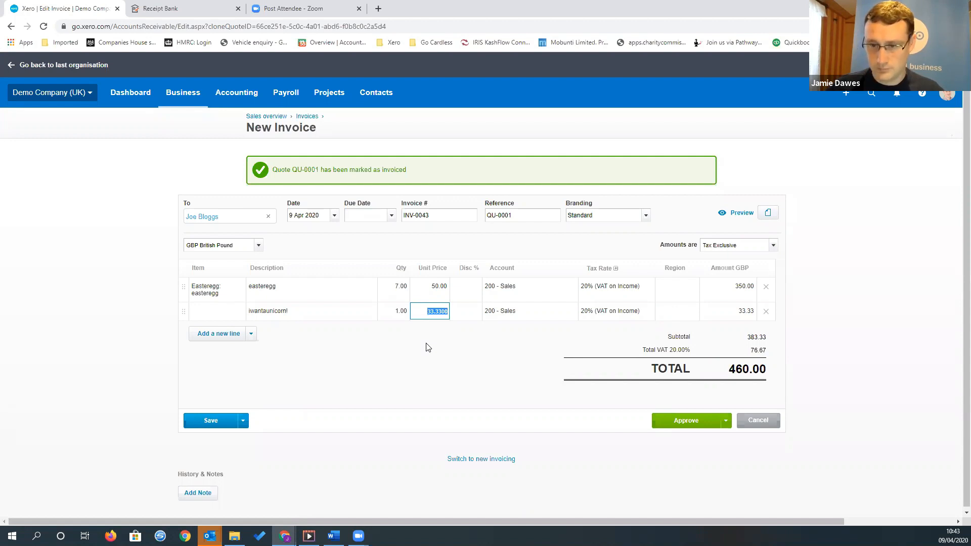
key("BackSpace")
key("Tab")
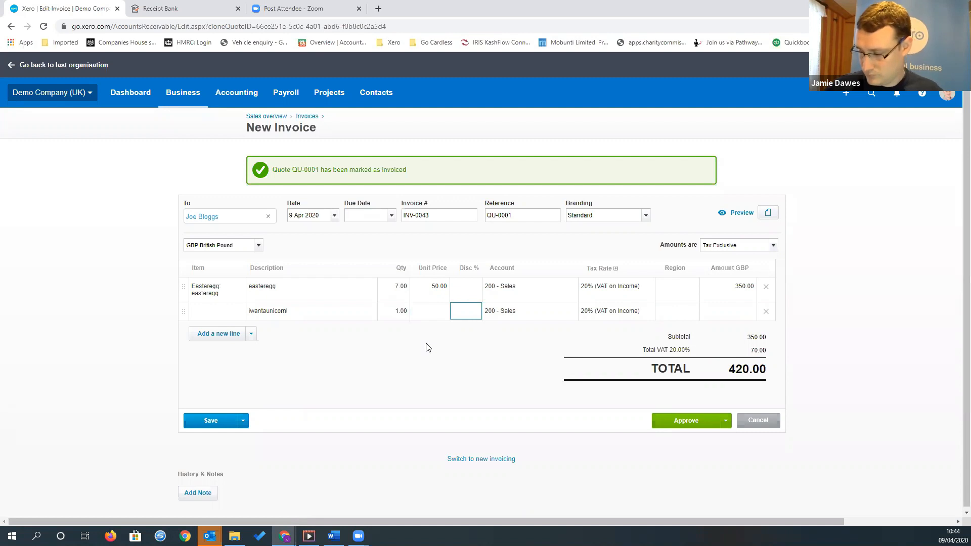
key("shift+Tab")
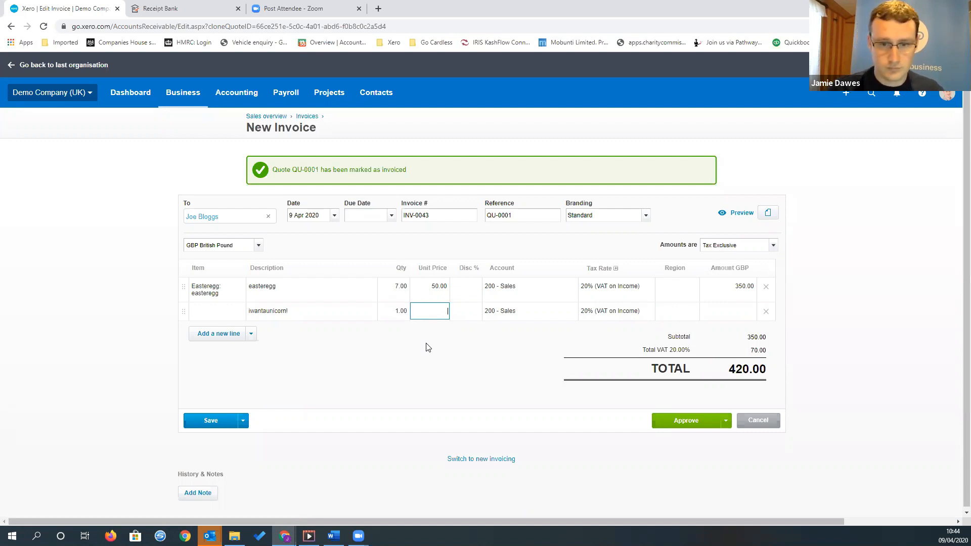
key("Tab")
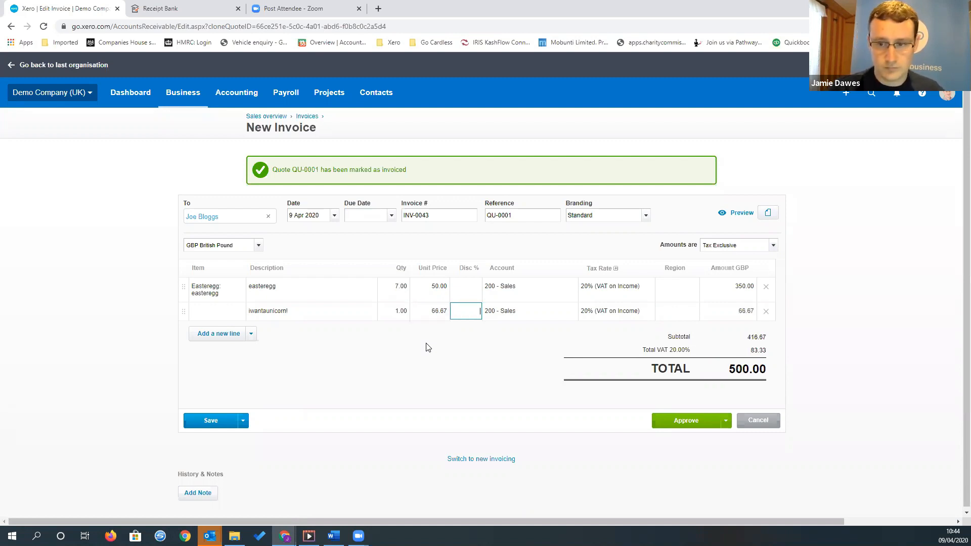
Set the invoice's due date to 16 Apr 2020 and approve the invoice
left_click(686, 426)
left_click(392, 225)
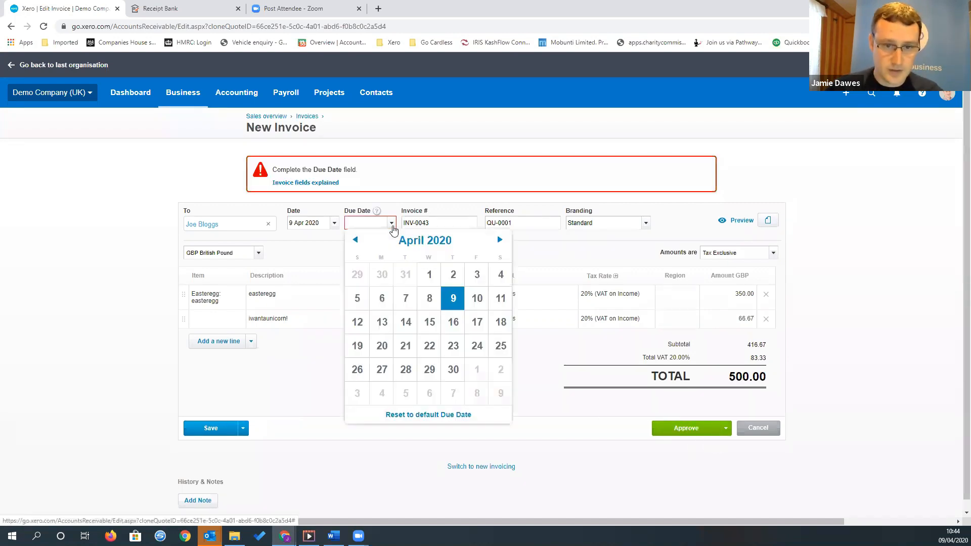
left_click(435, 321)
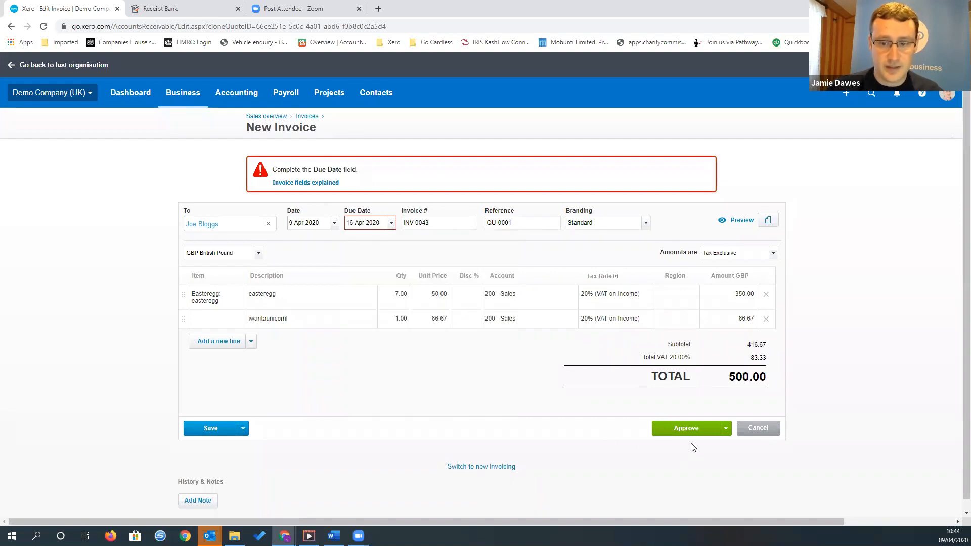
left_click(685, 428)
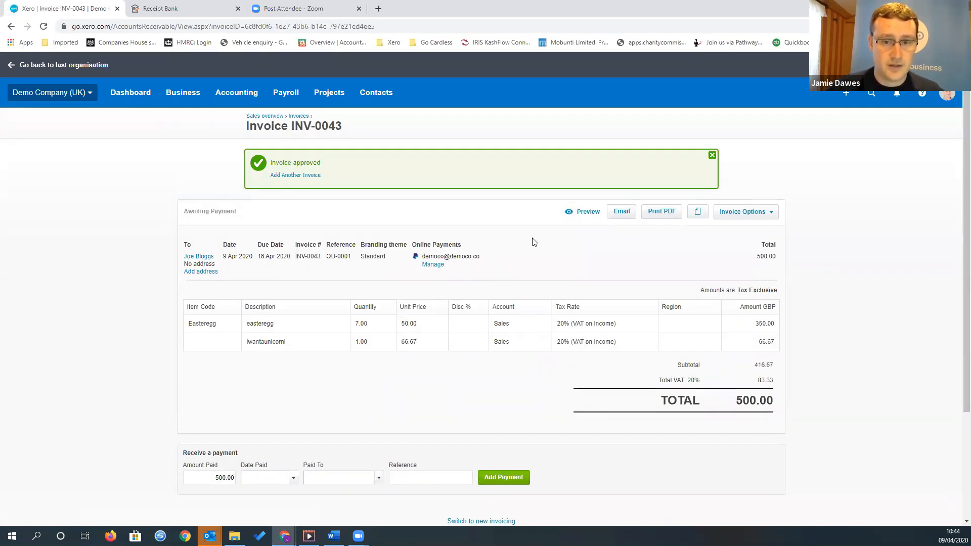
Check the prepared invoice email without sending it, and generate the invoice's PDF and view it
left_click(625, 219)
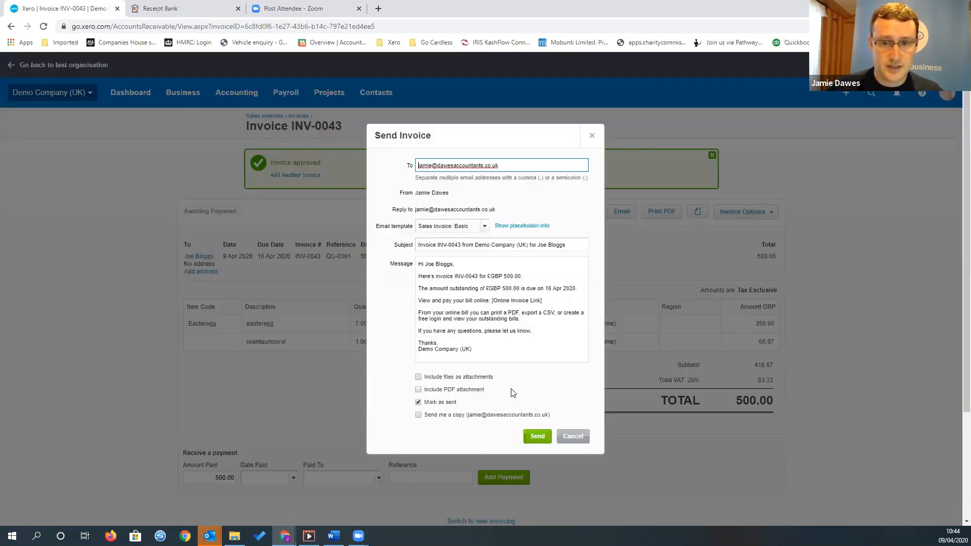
left_click(568, 436)
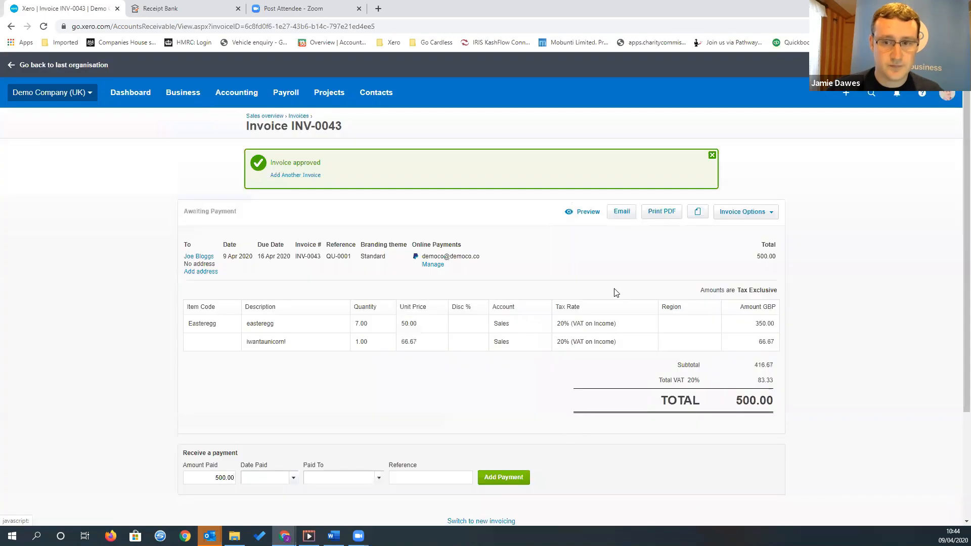
left_click(666, 212)
left_click(524, 305)
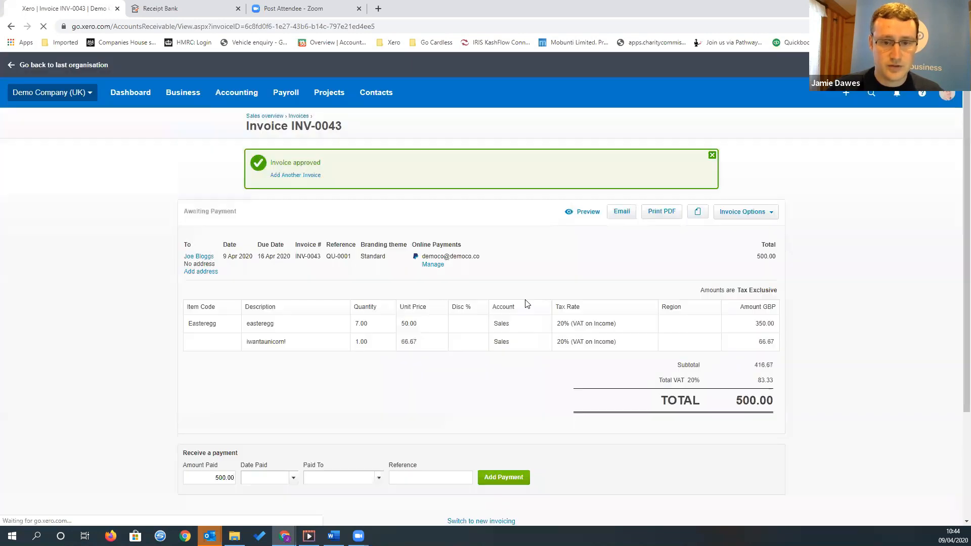
left_click(55, 514)
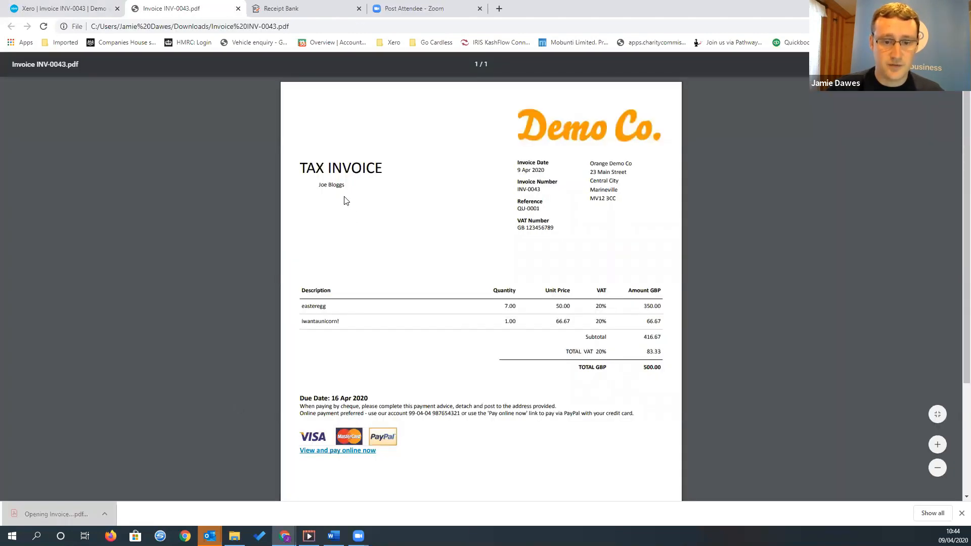
left_click(237, 8)
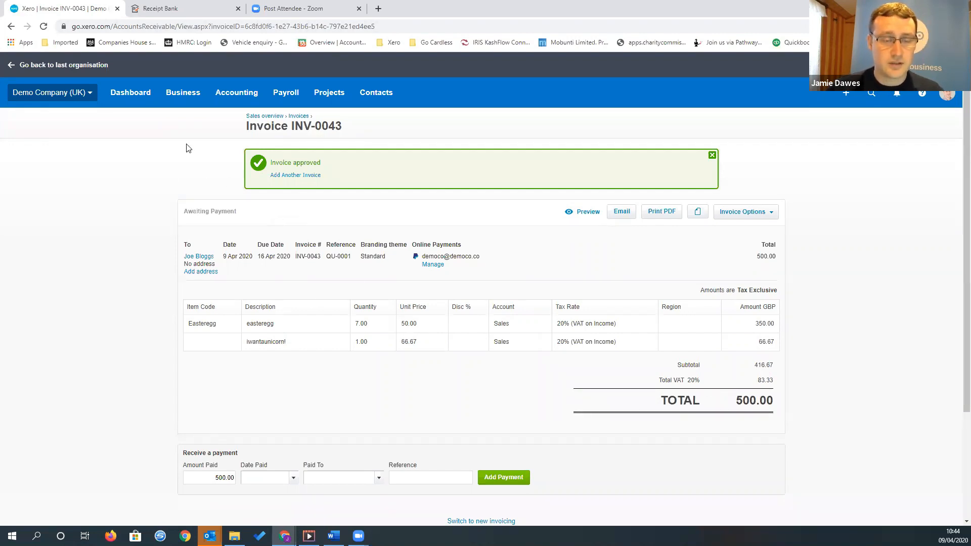
Go to the invoices list and start a new blank invoice
left_click(197, 104)
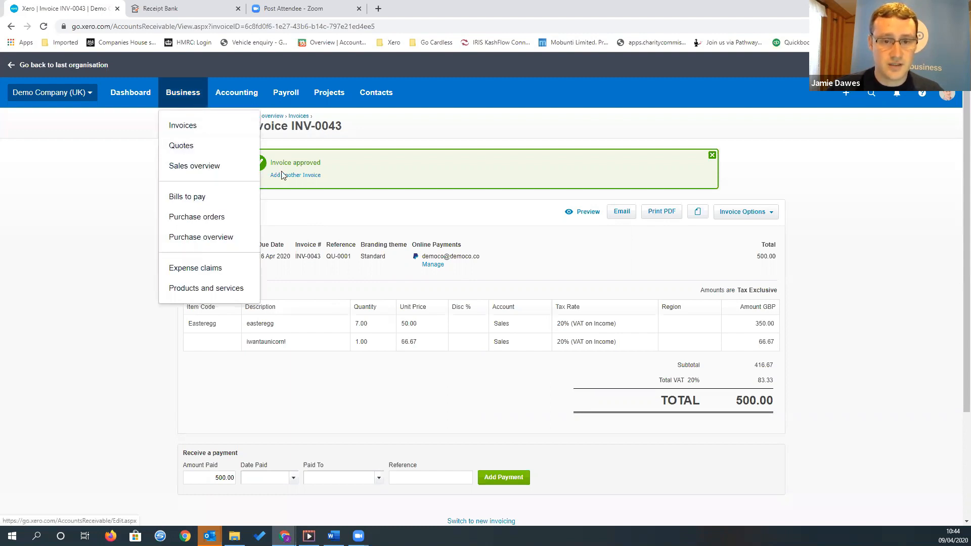
left_click(361, 228)
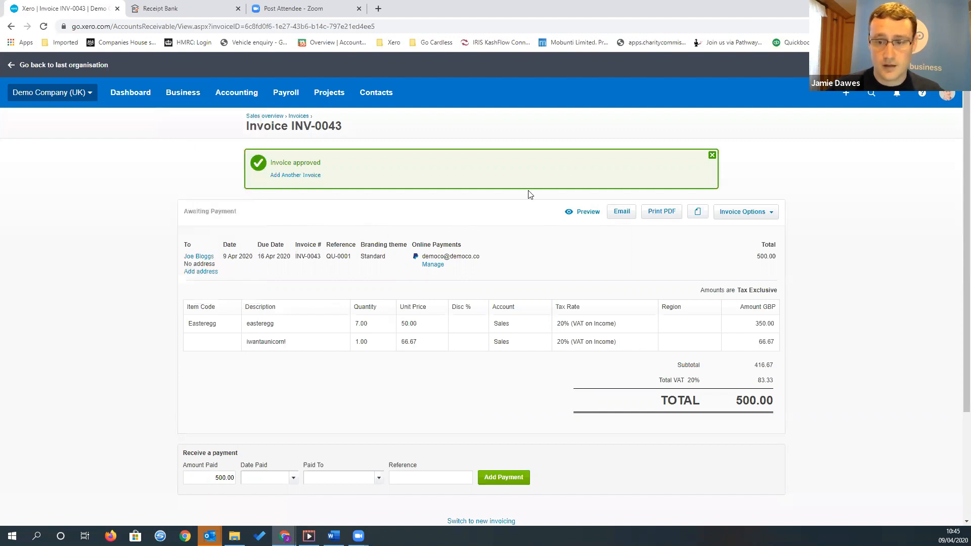
left_click(300, 117)
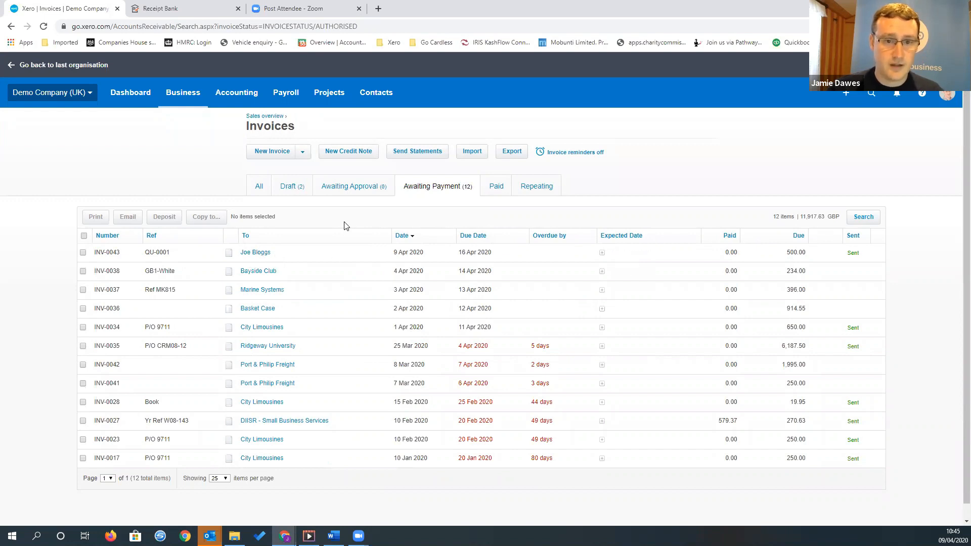
left_click(299, 191)
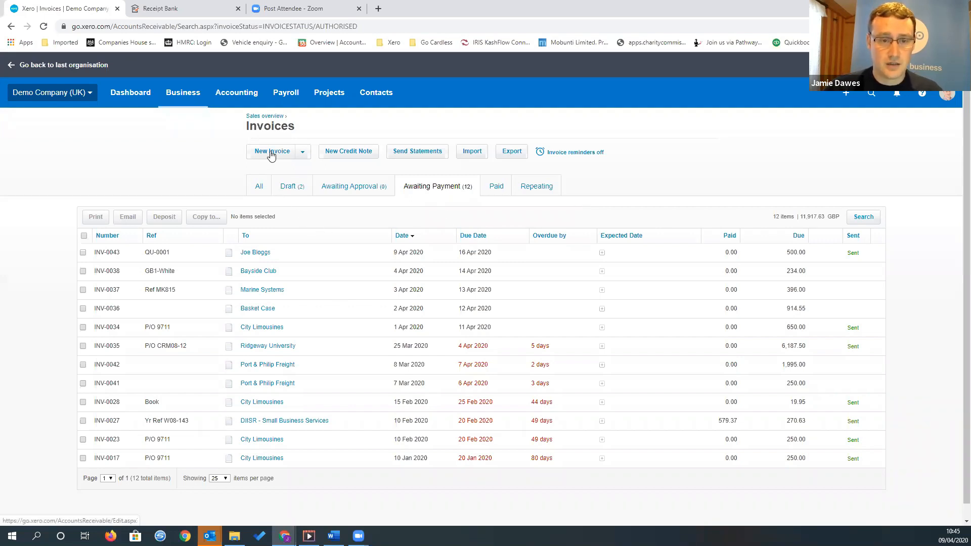
left_click(272, 152)
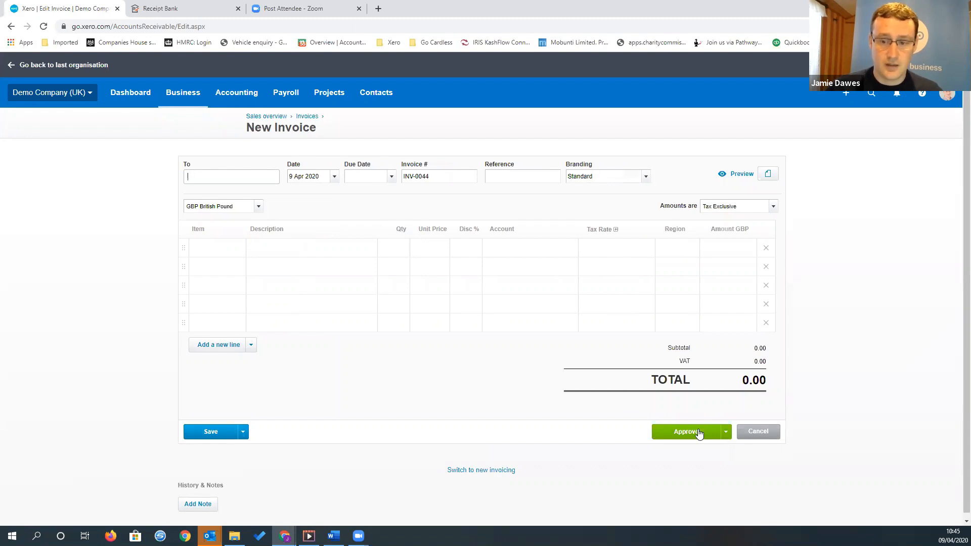
Cancel the blank invoice and look through the invoices awaiting payment and the repeating invoices, skipping the automatic payment offer
left_click(756, 435)
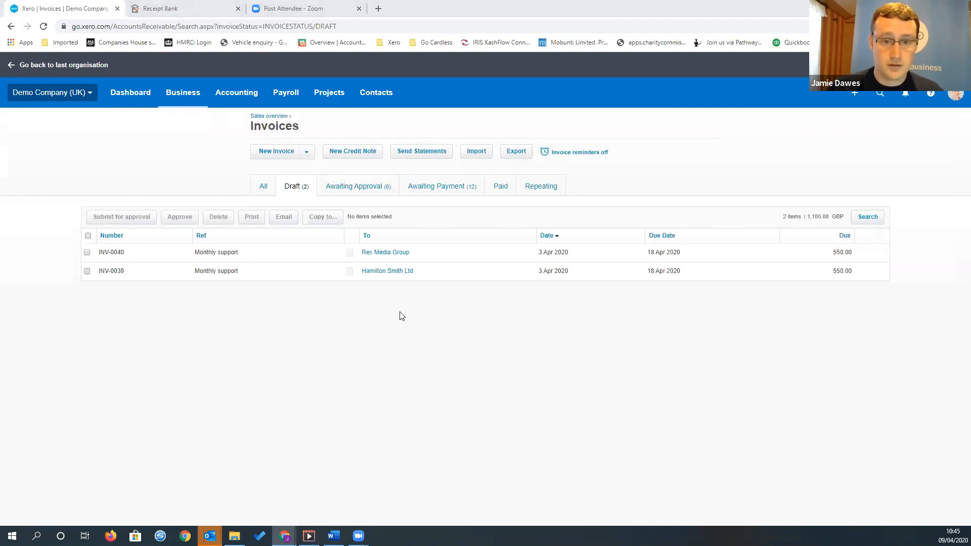
left_click(445, 197)
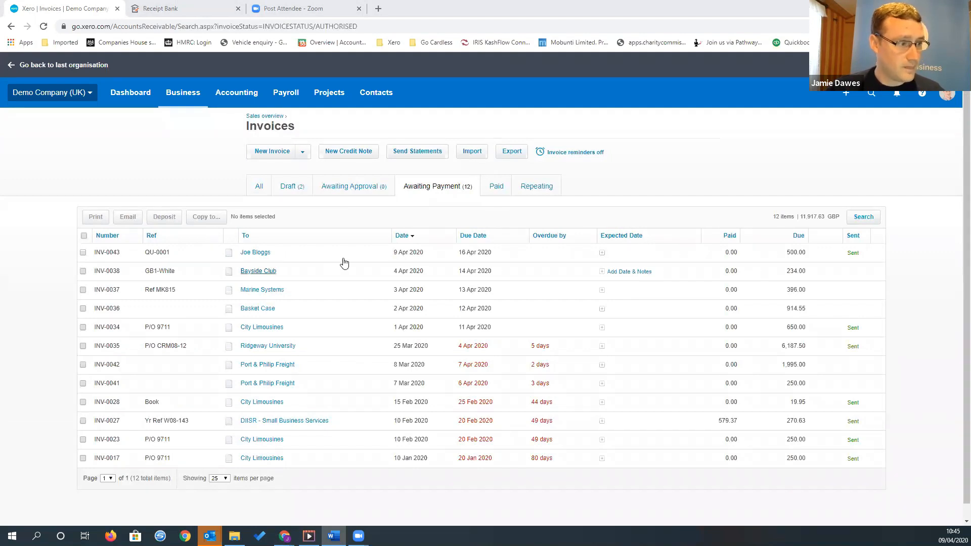
left_click(539, 191)
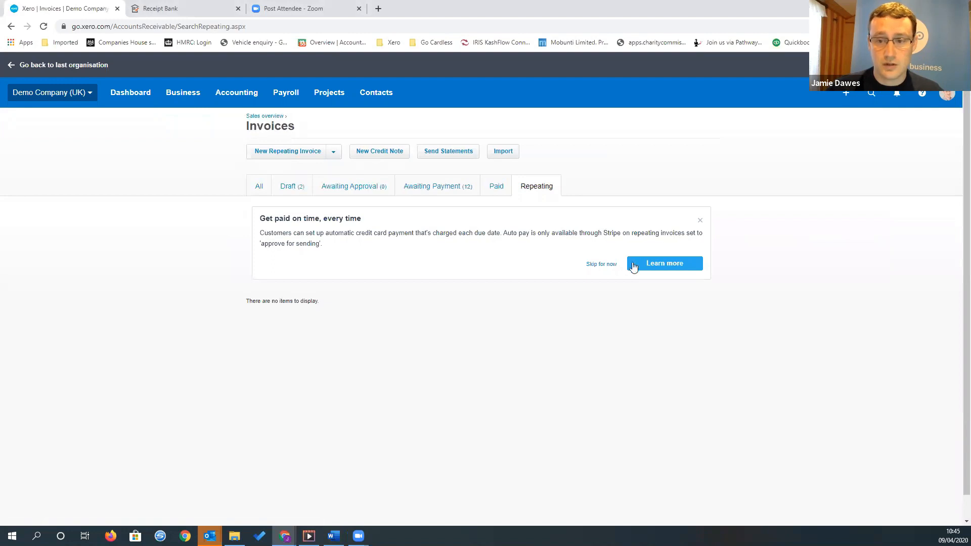
left_click(601, 264)
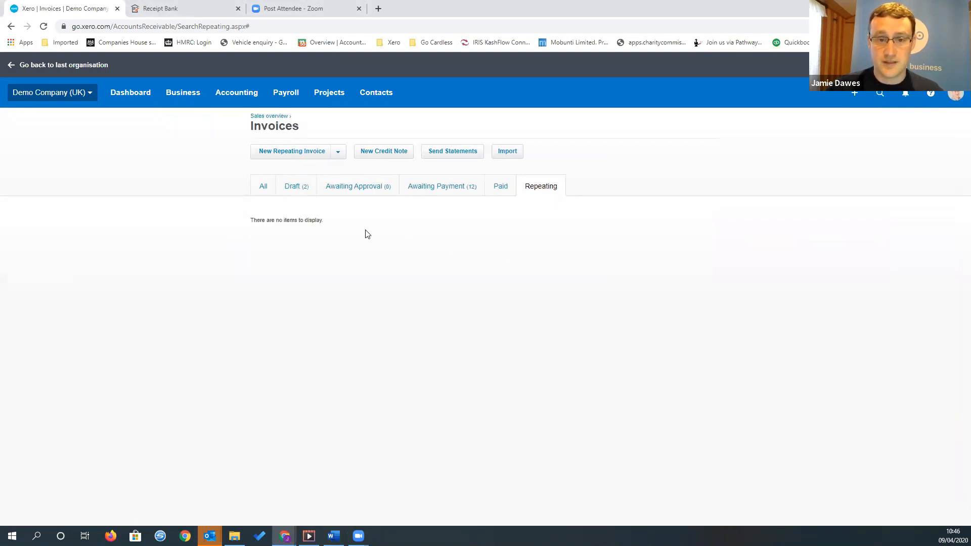
Start a new repeating invoice and review its schedule, approval options, customer details, line items and save options
left_click(303, 154)
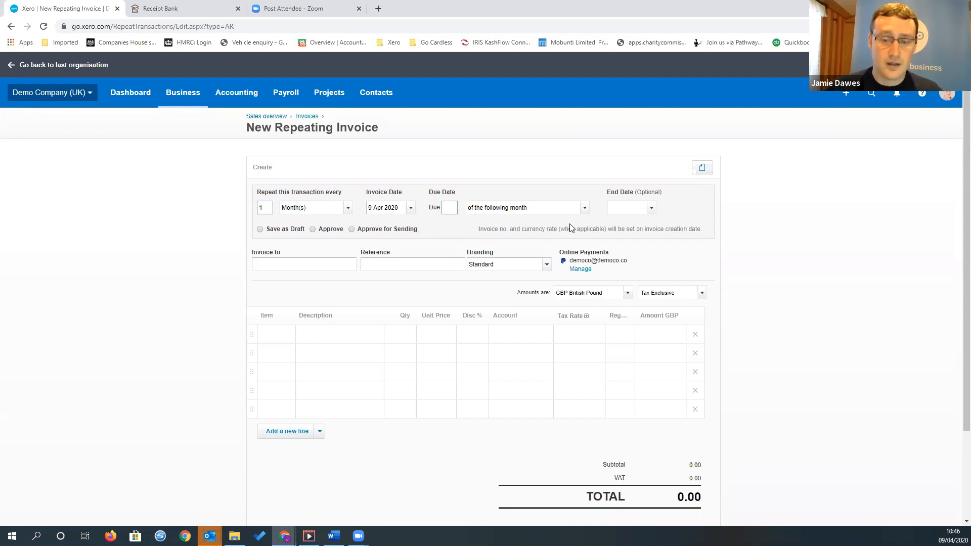
scroll(566, 227, "down", 1)
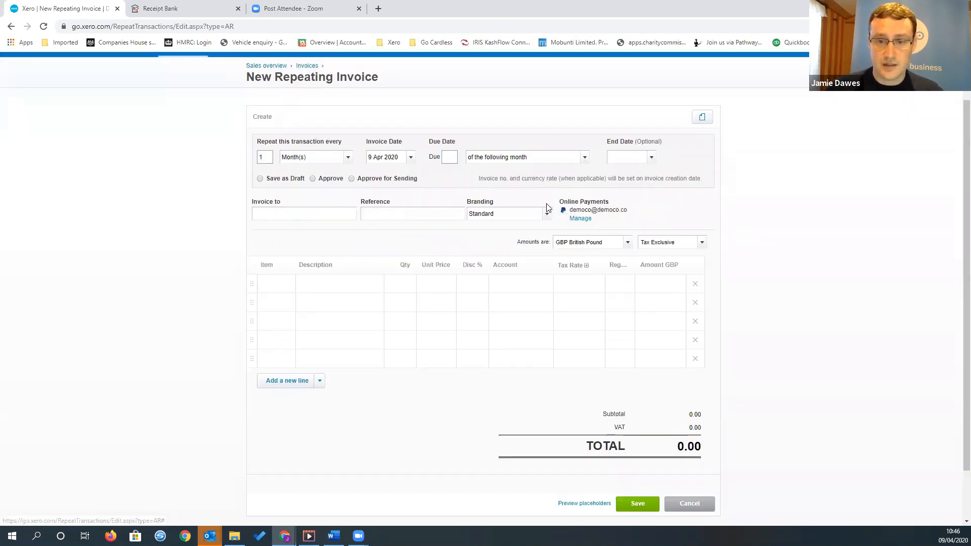
scroll(544, 204, "up", 1)
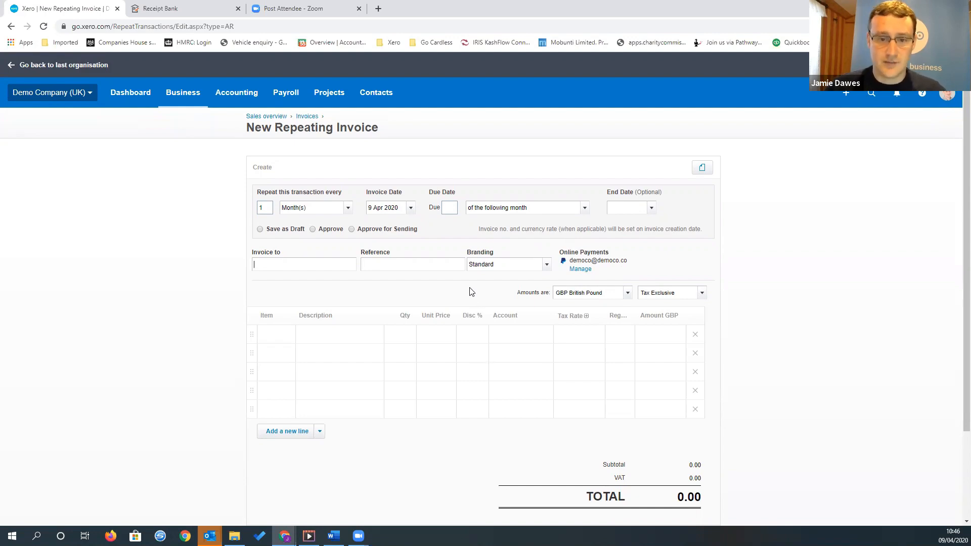
scroll(533, 347, "down", 1)
scroll(532, 347, "down", 5)
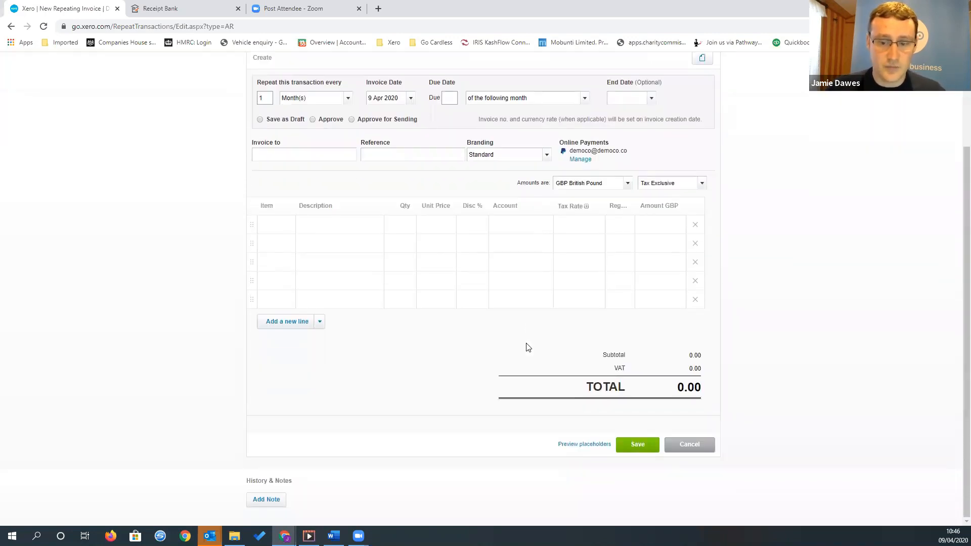
scroll(525, 345, "up", 5)
scroll(523, 341, "up", 1)
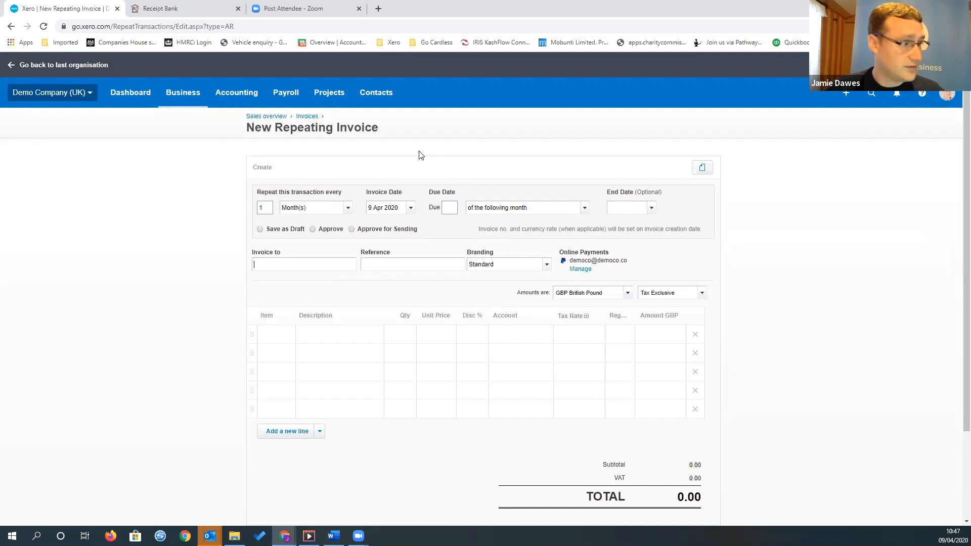
Leave the repeating invoice, open the invoice reminders from the awaiting payment list, and switch customer reminder emails on and off again
left_click(306, 118)
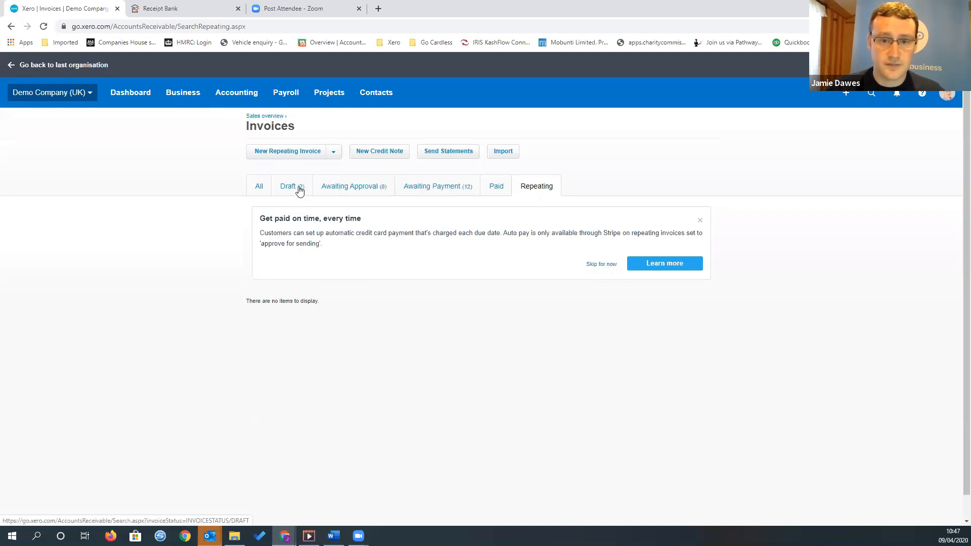
left_click(418, 189)
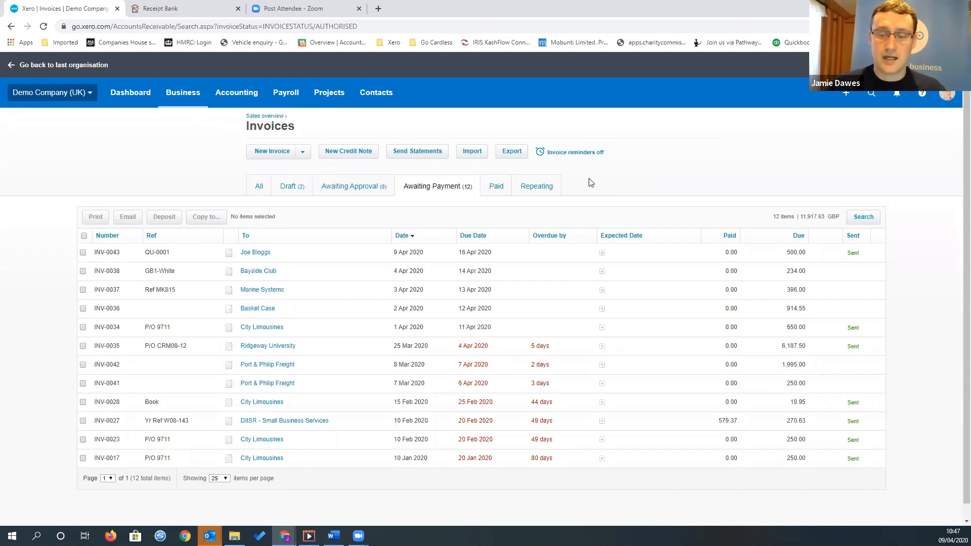
left_click(574, 153)
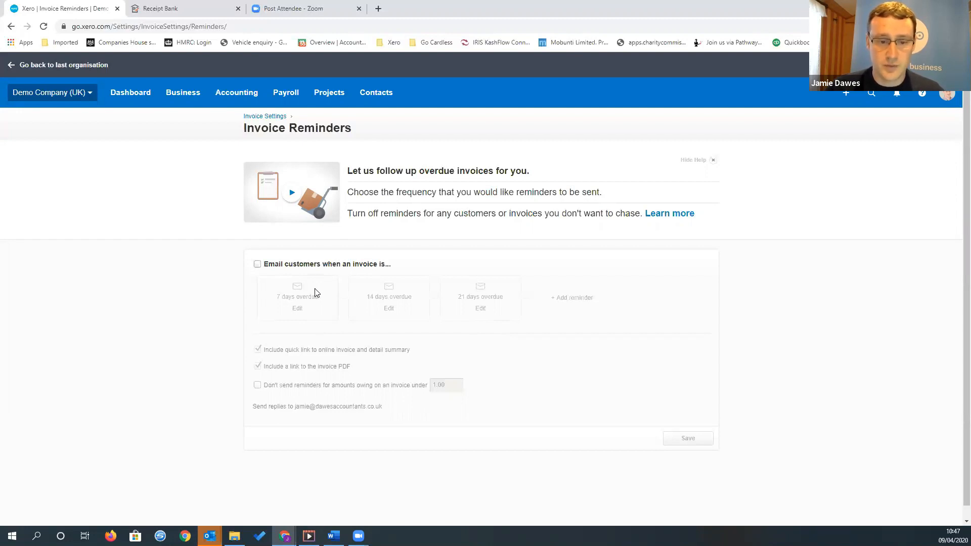
left_click(257, 264)
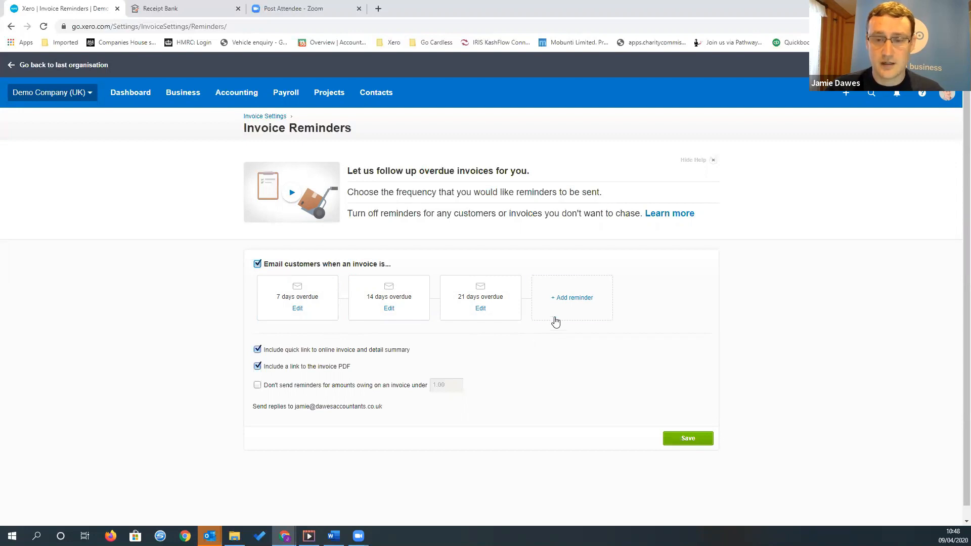
left_click(258, 264)
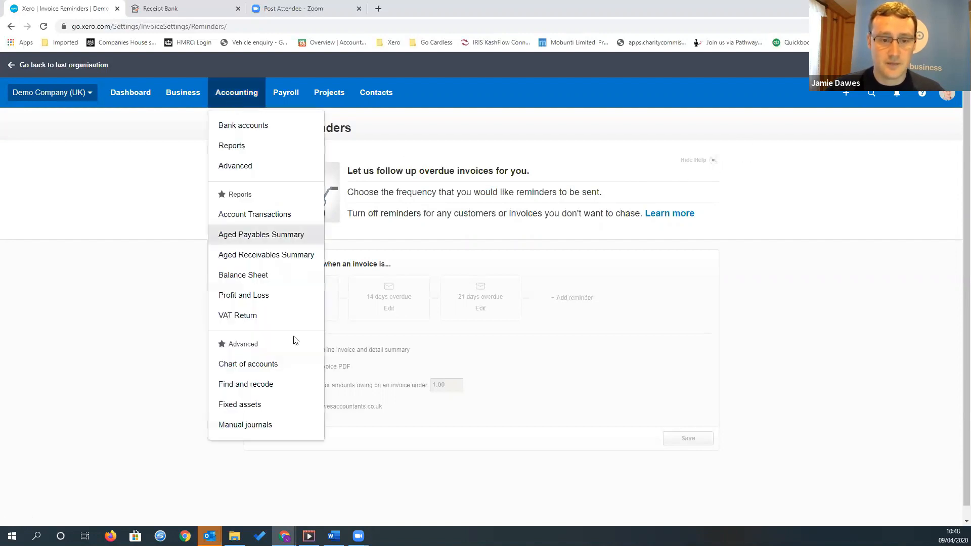
View the Aged Receivables Summary report and go to the purchase orders list
left_click(264, 255)
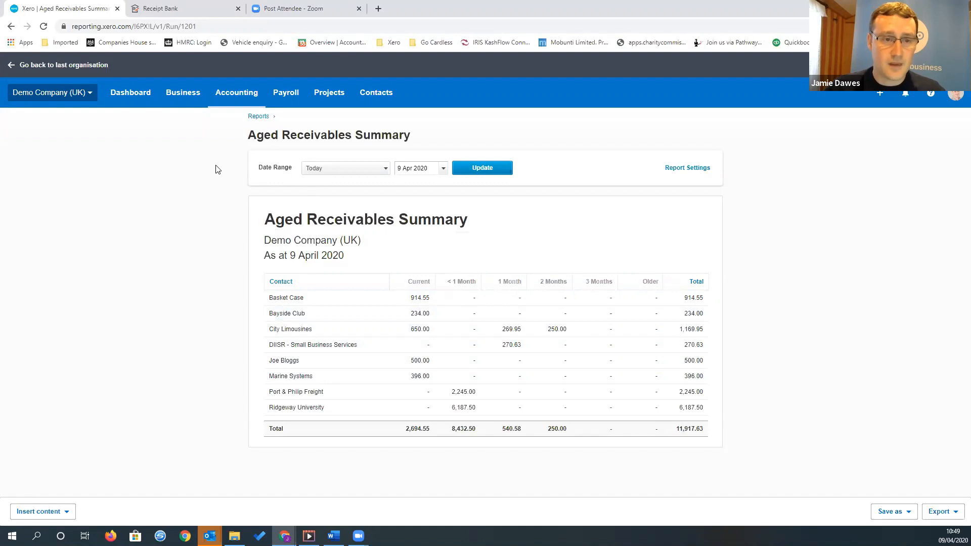
left_click(236, 99)
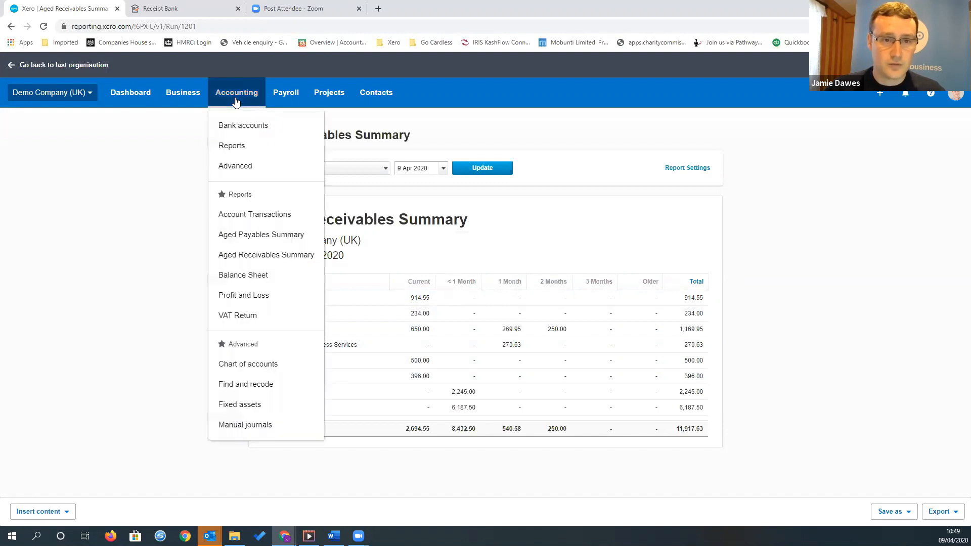
left_click(192, 97)
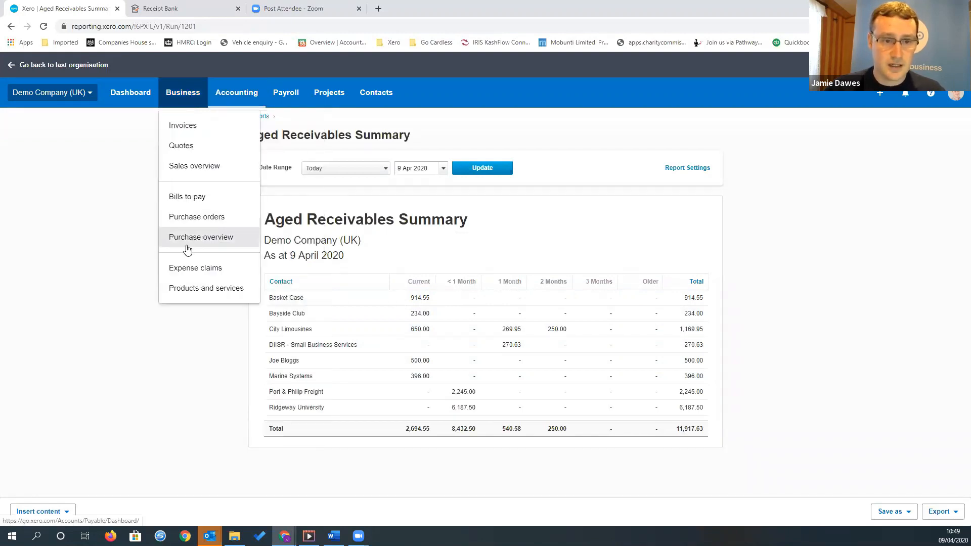
left_click(204, 221)
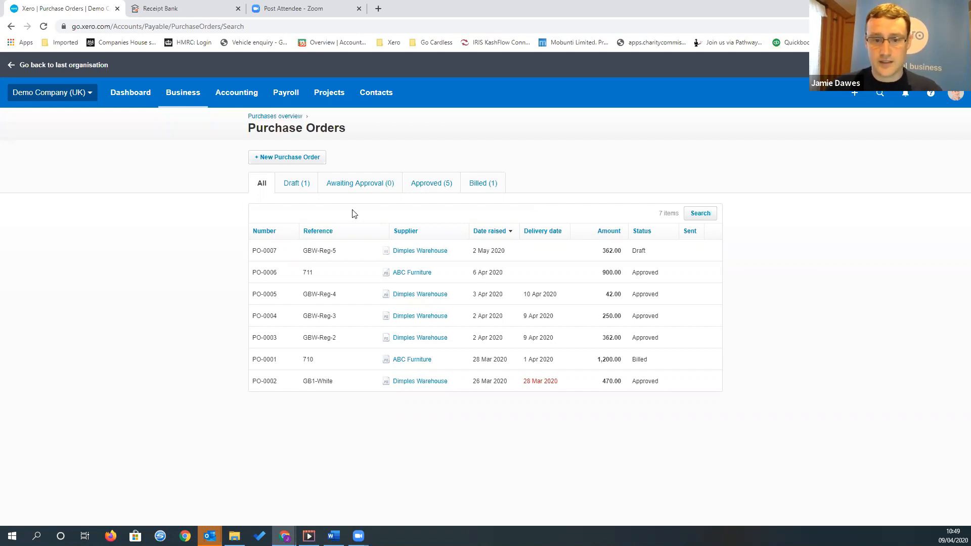
Start a new blank purchase order
left_click(293, 158)
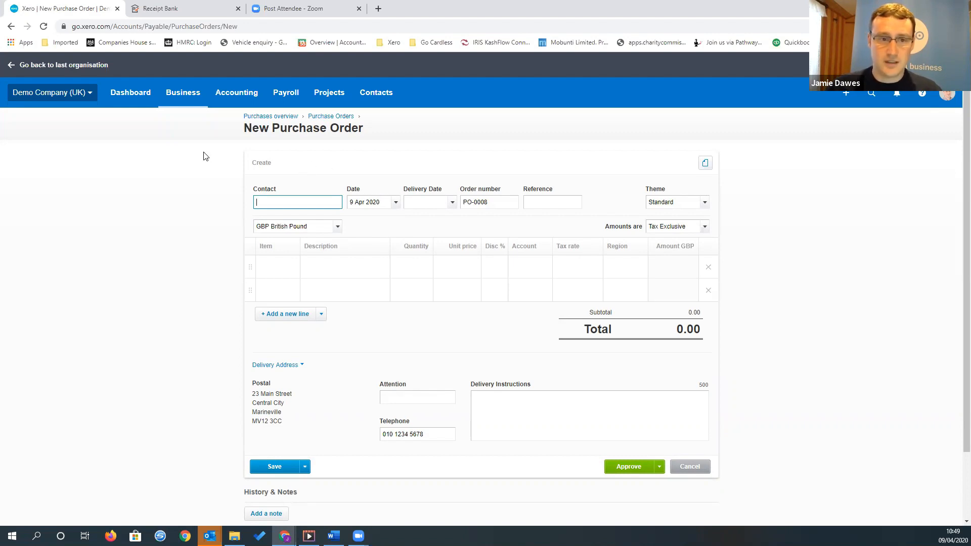
left_click(182, 101)
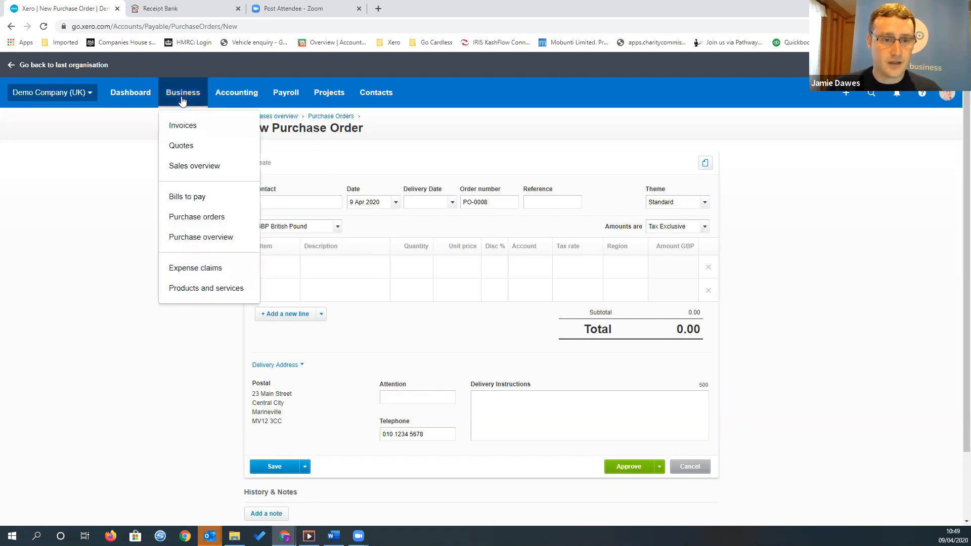
left_click(339, 156)
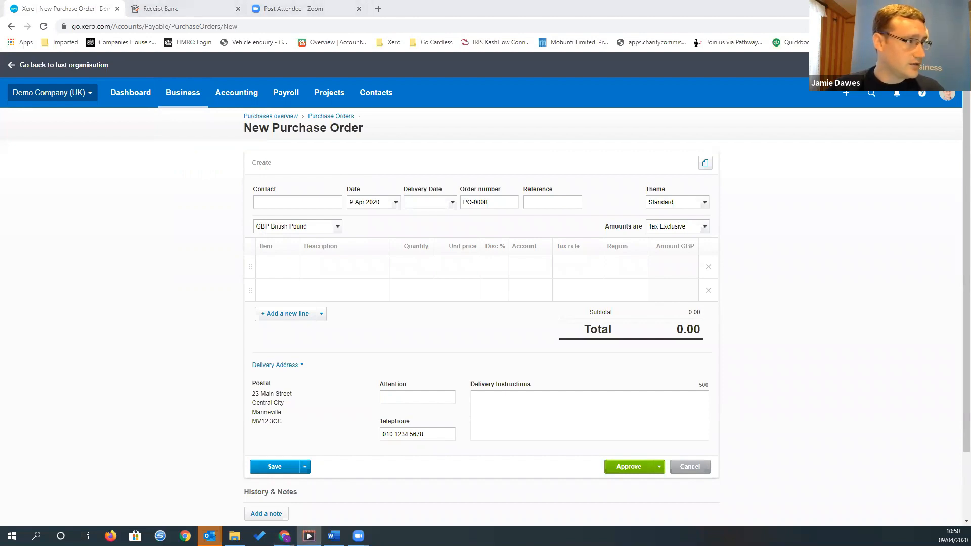
left_click(307, 536)
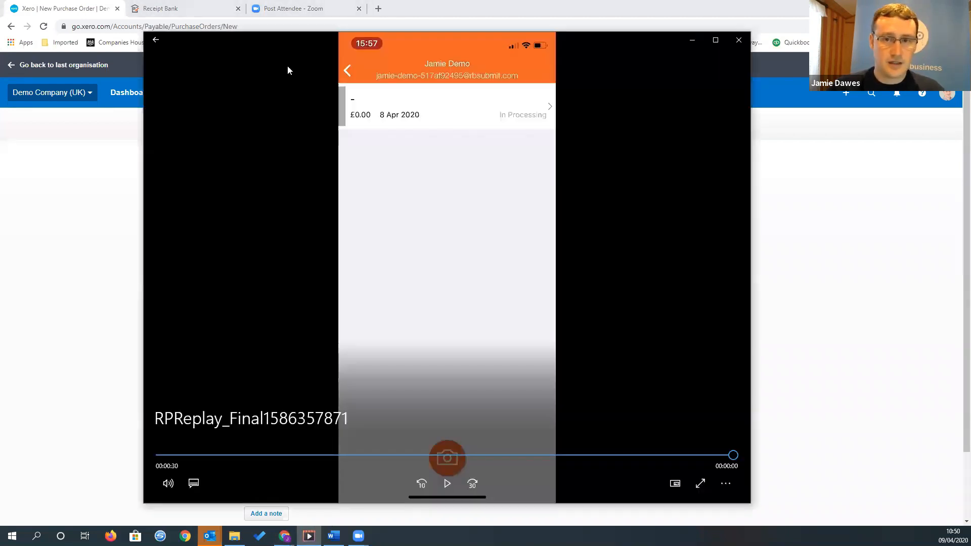
left_click(713, 41)
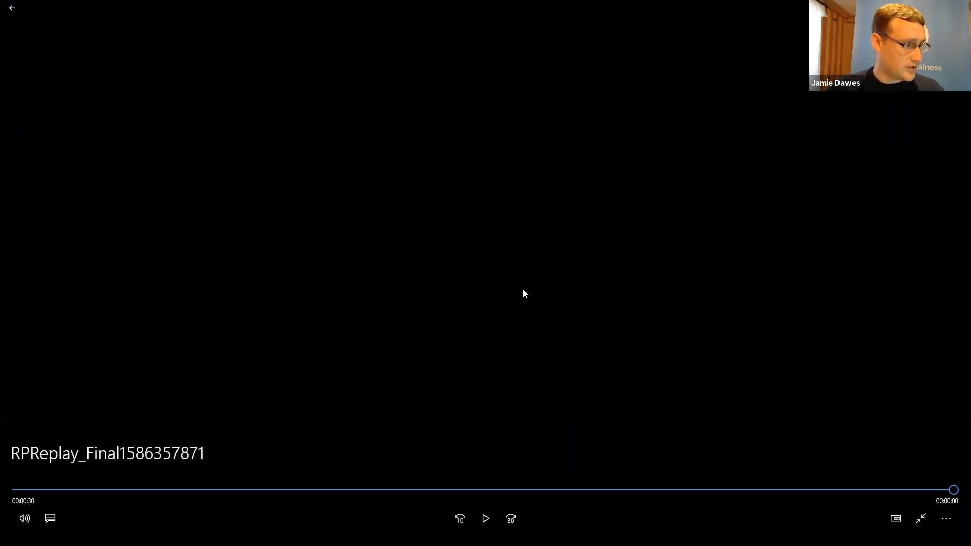
left_click(485, 518)
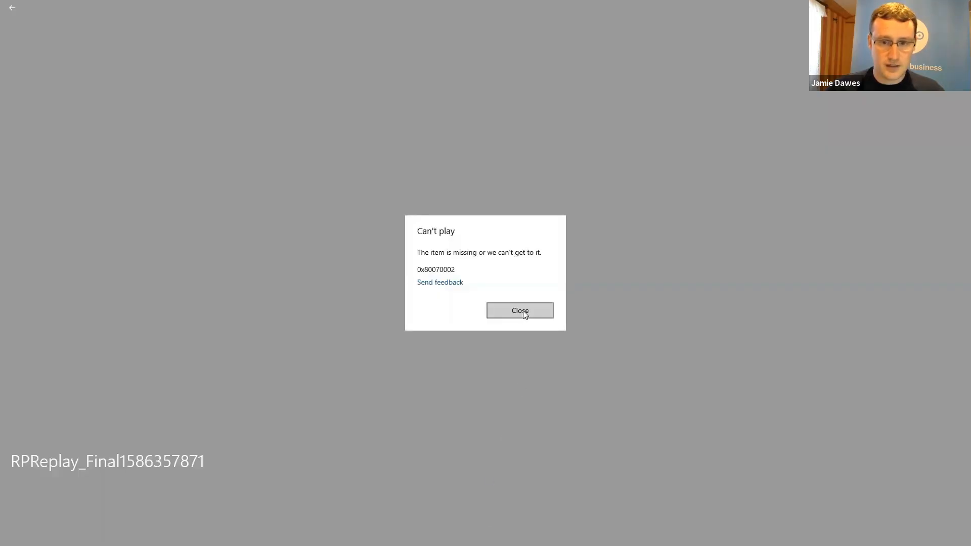
left_click(520, 314)
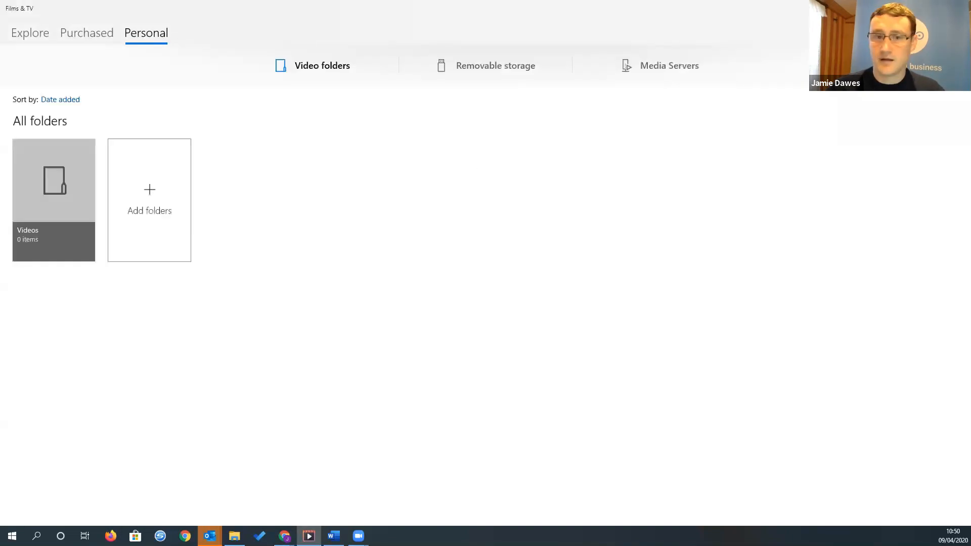
key("alt+F4")
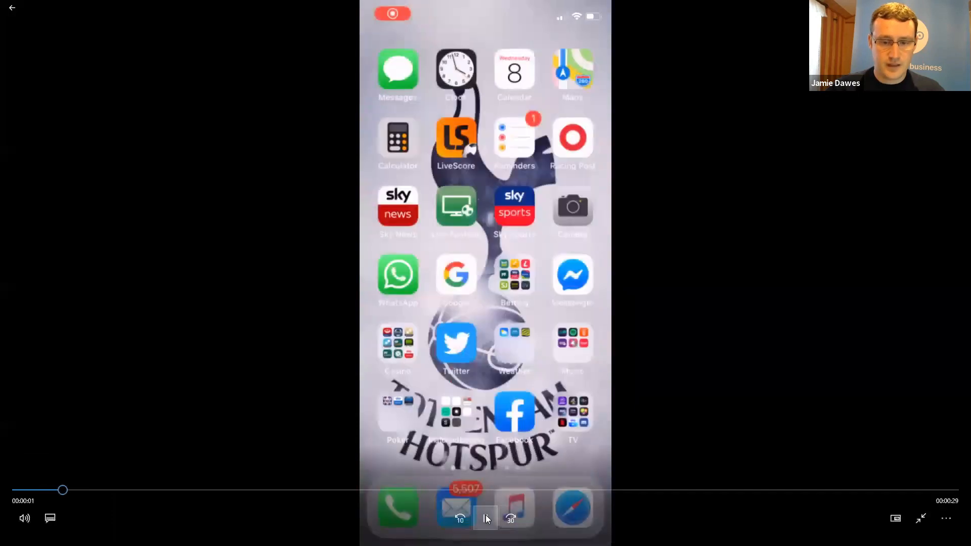
left_click(483, 517)
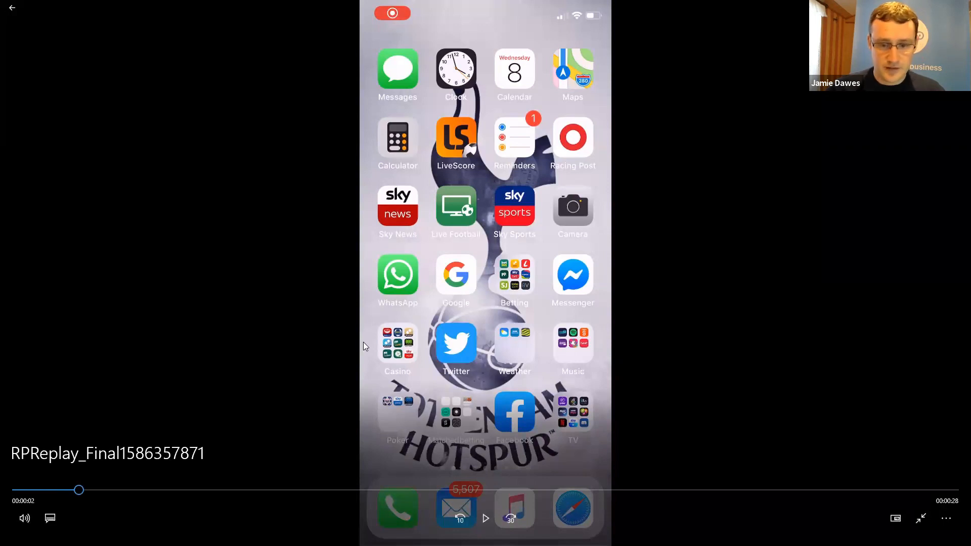
left_click(485, 524)
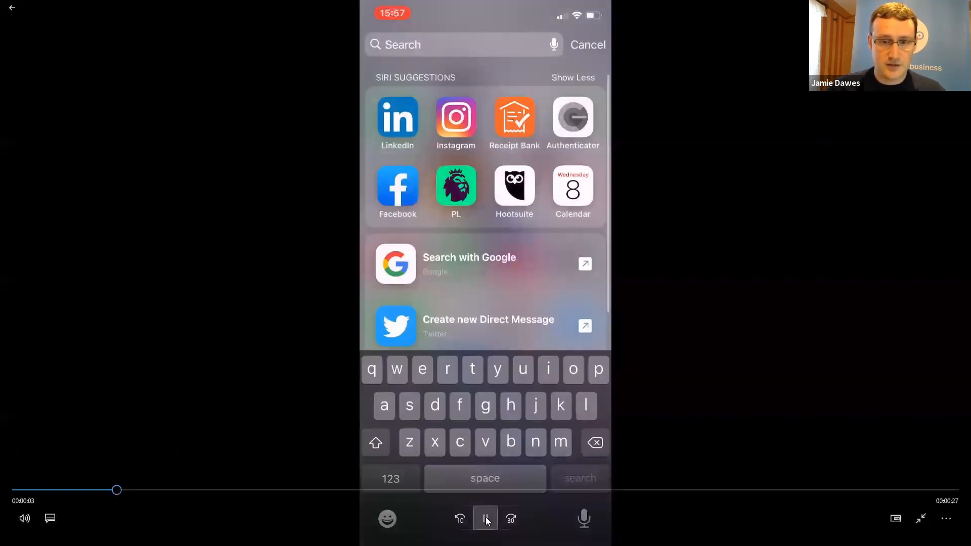
left_click(485, 518)
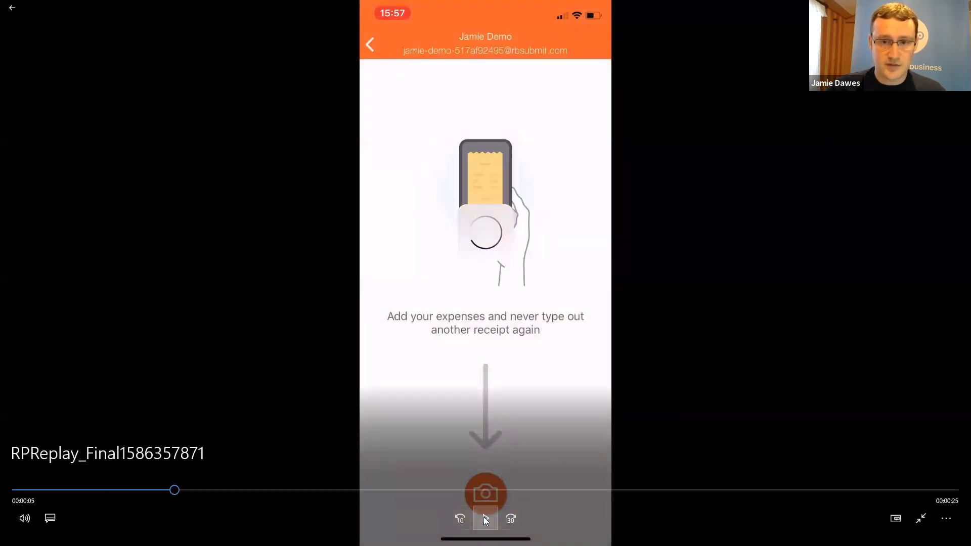
left_click(484, 517)
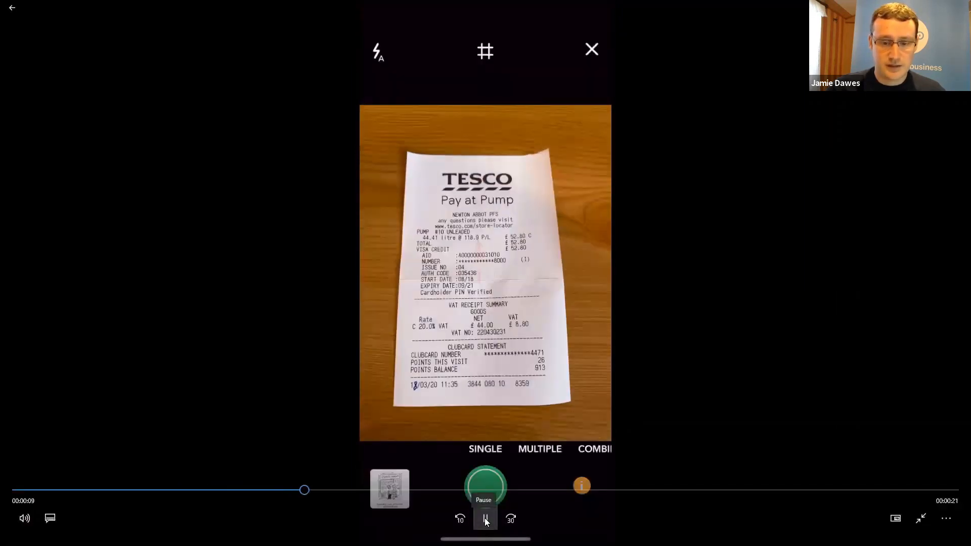
left_click(485, 519)
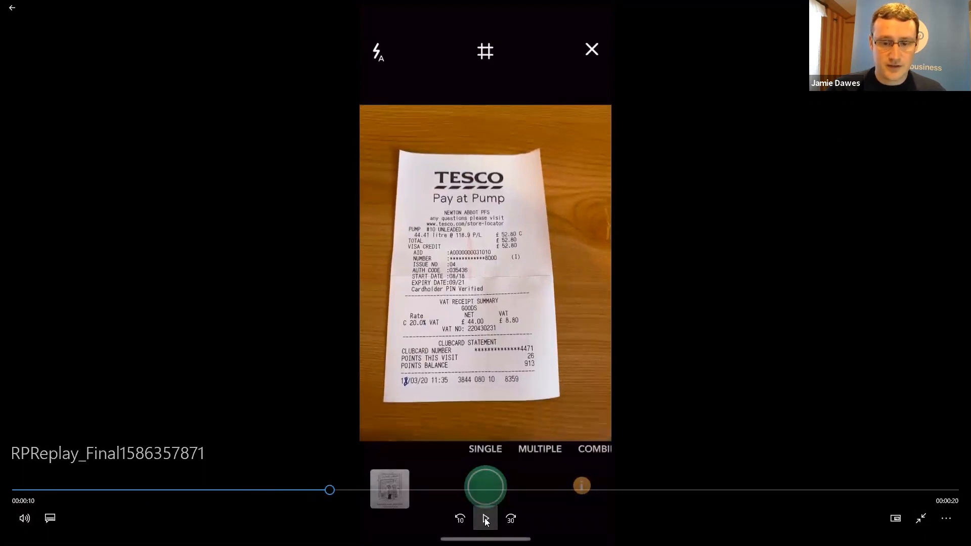
left_click(485, 519)
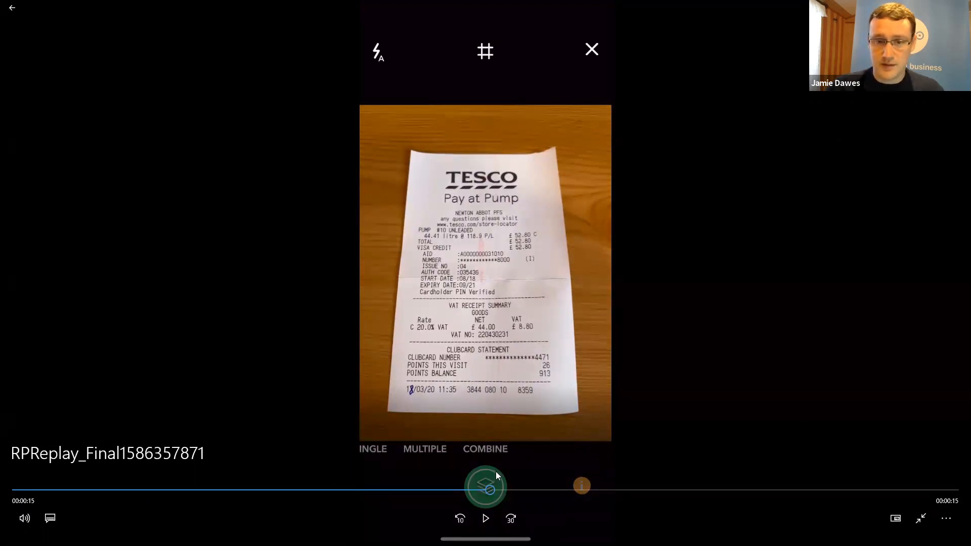
left_click(490, 521)
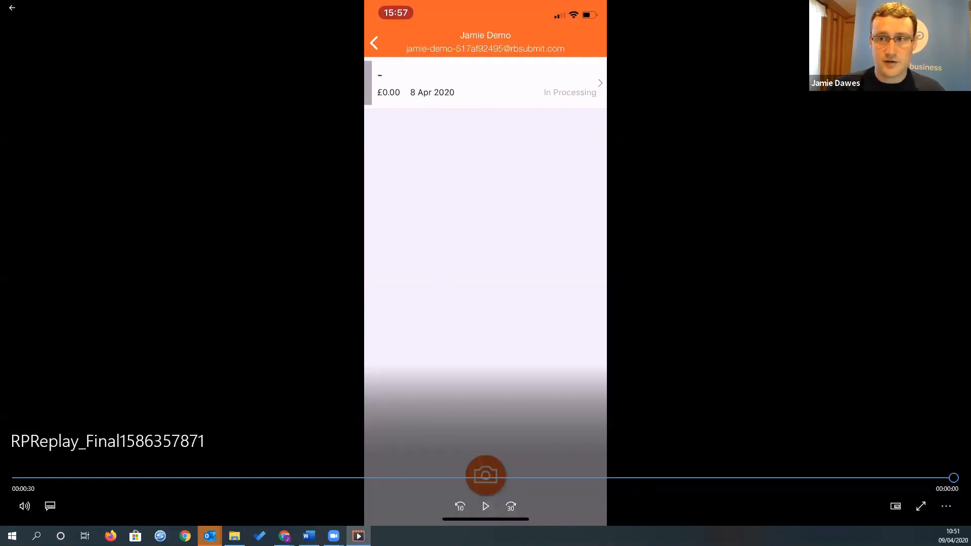
Return to the browser and switch to the Receipt Bank costs inbox
key("alt+Tab")
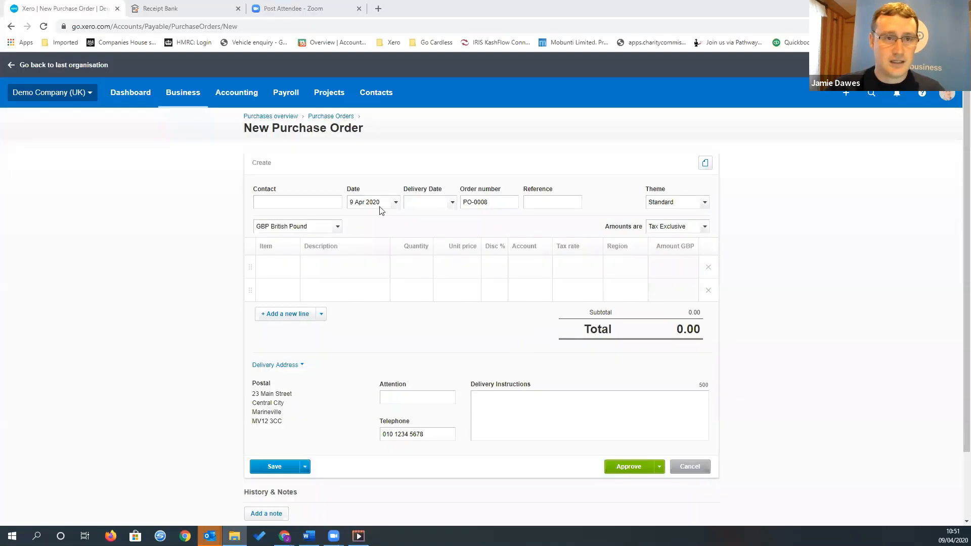
left_click(188, 9)
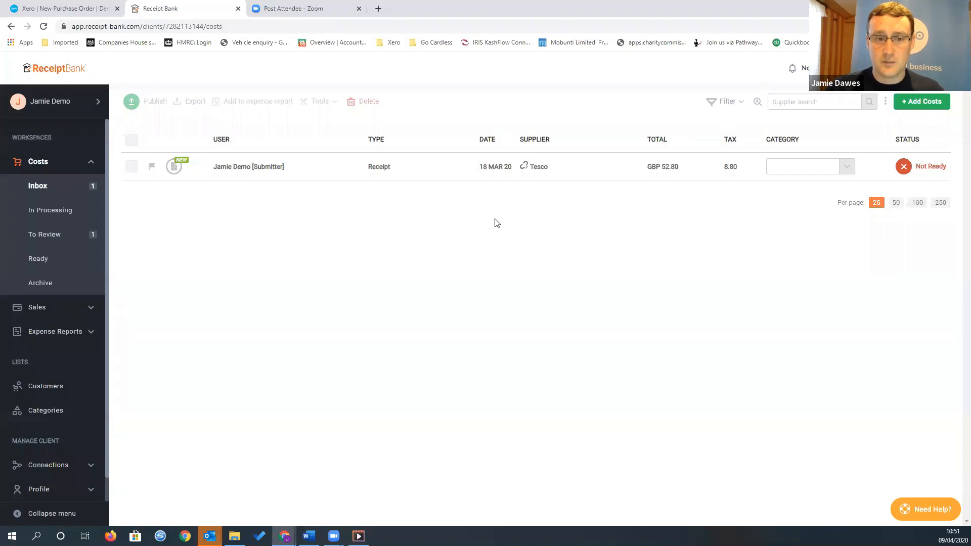
Open the Tesco receipt from the costs inbox and compare its extracted date, supplier, total and tax with the receipt image
left_click(441, 170)
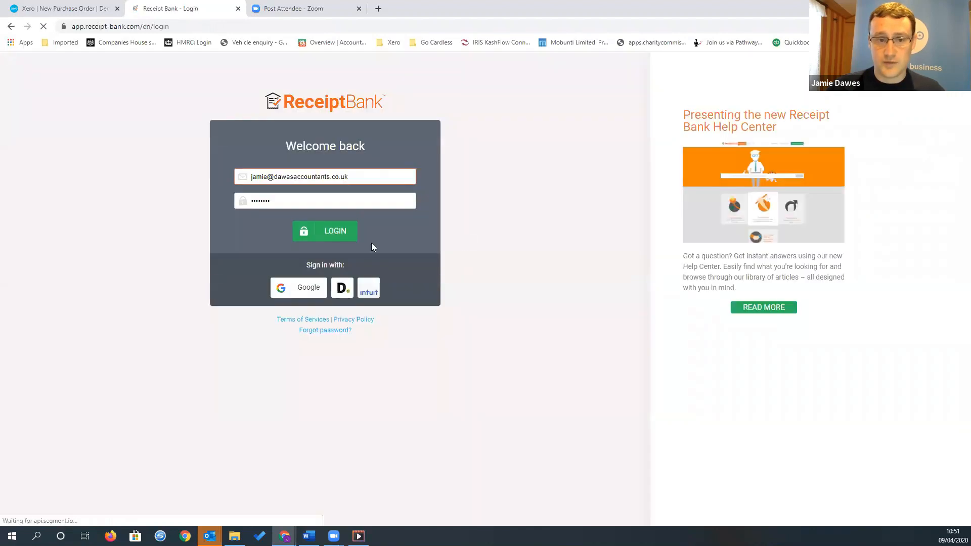
left_click(330, 239)
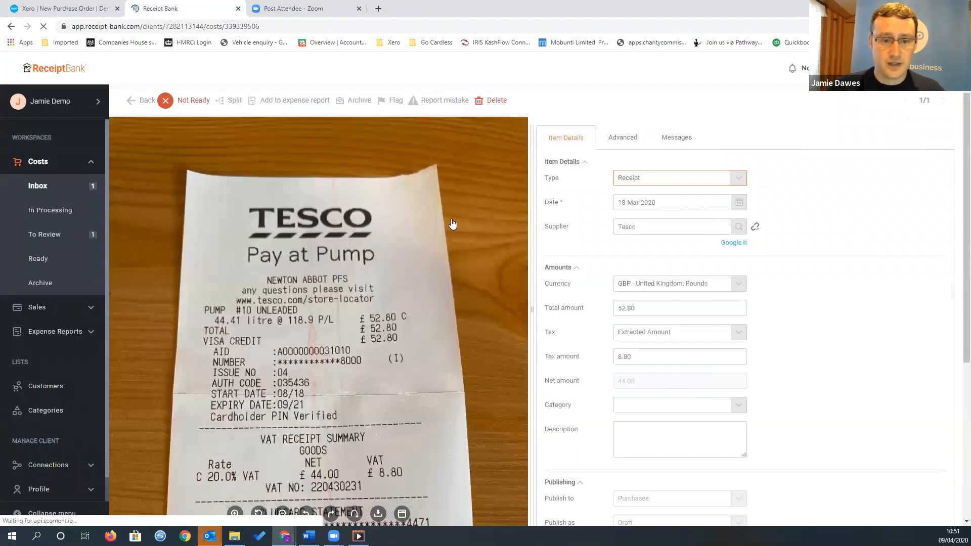
scroll(412, 248, "down", 1)
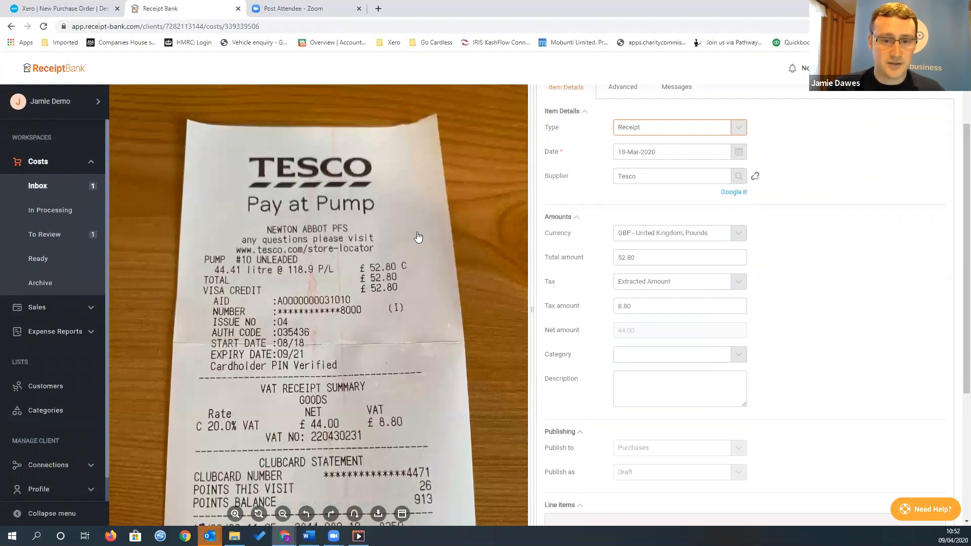
scroll(415, 240, "down", 1)
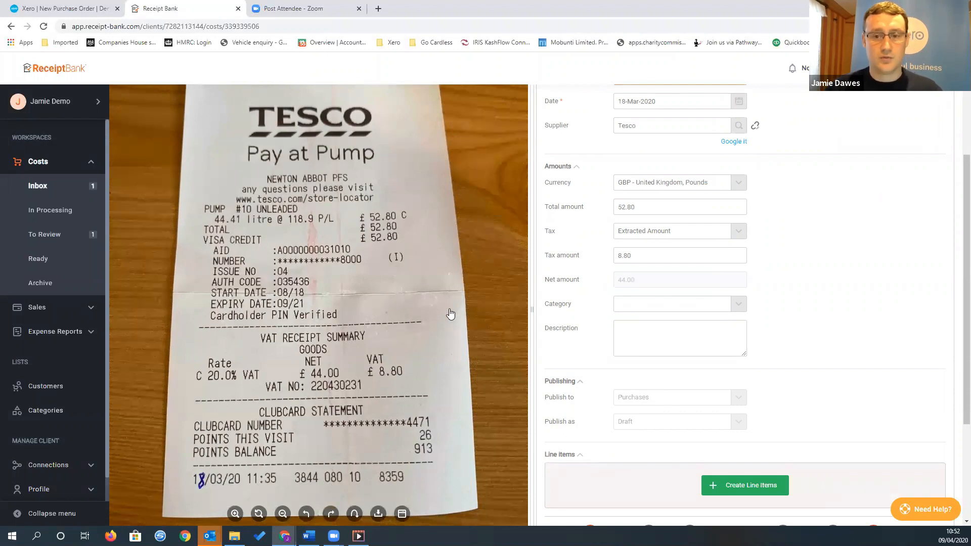
scroll(691, 219, "up", 1)
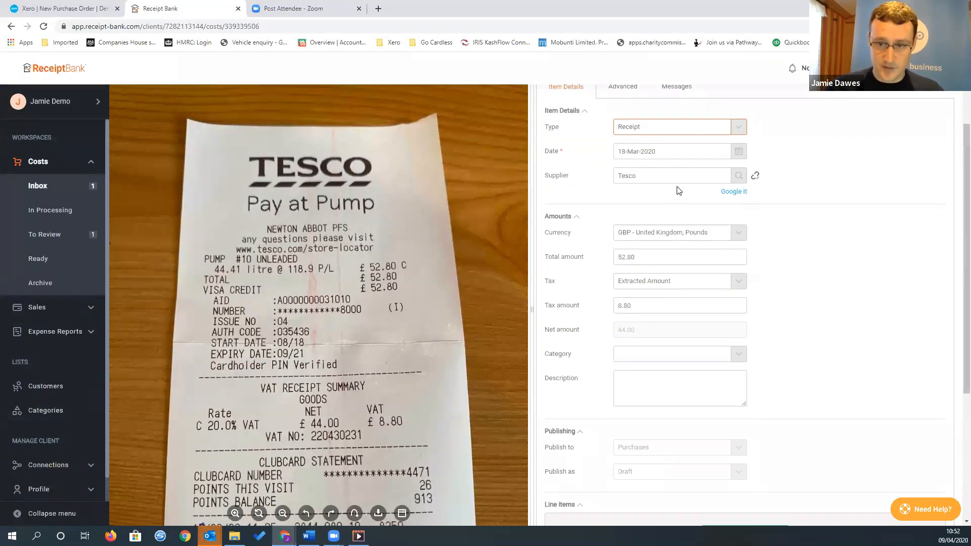
scroll(678, 189, "down", 1)
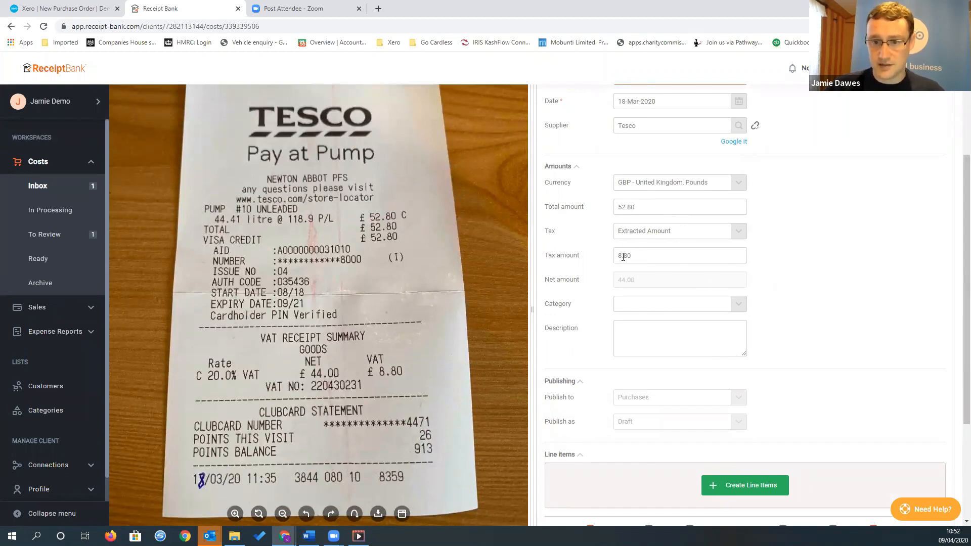
Set the Tesco receipt's category to 449 - Motor Vehicle Expenses and enter the description Fuel
left_click(706, 310)
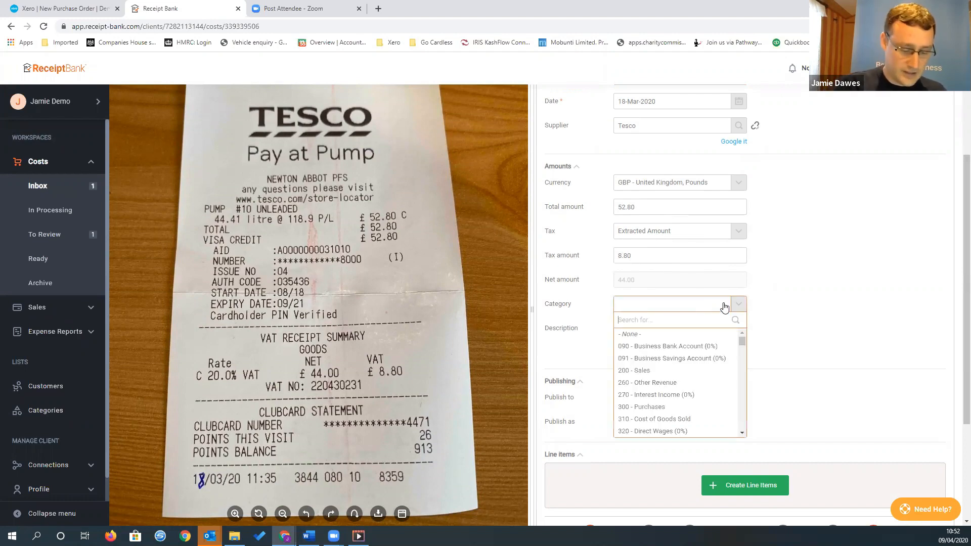
type("mot")
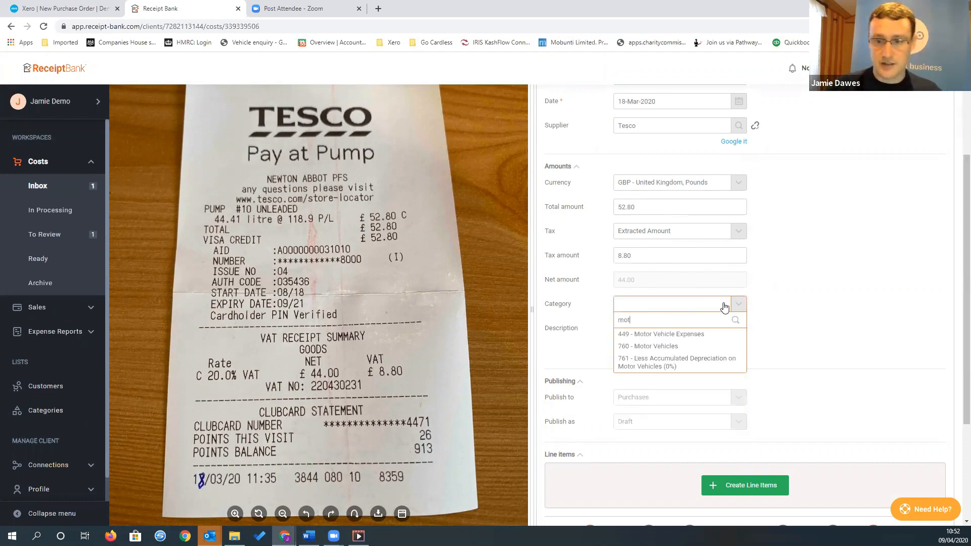
left_click(697, 335)
left_click(654, 348)
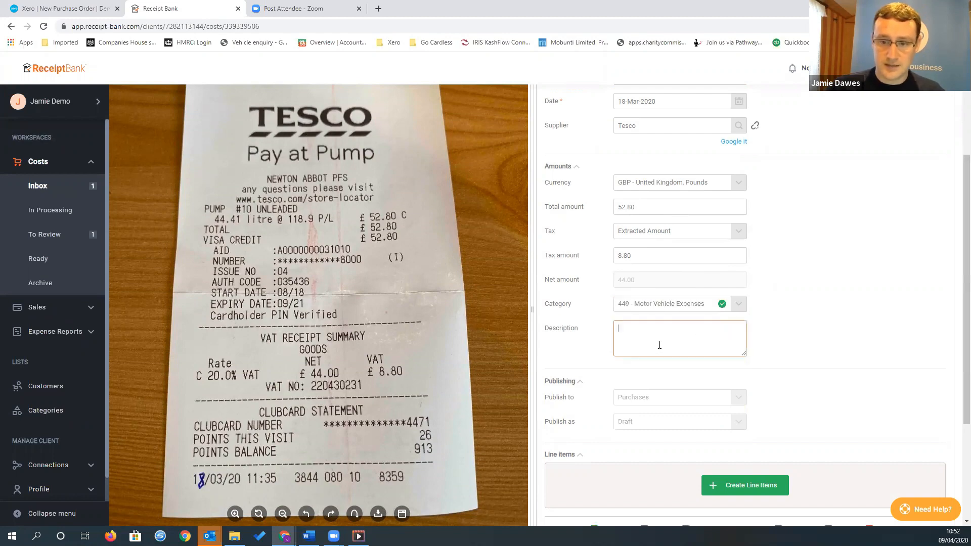
type("Fuel")
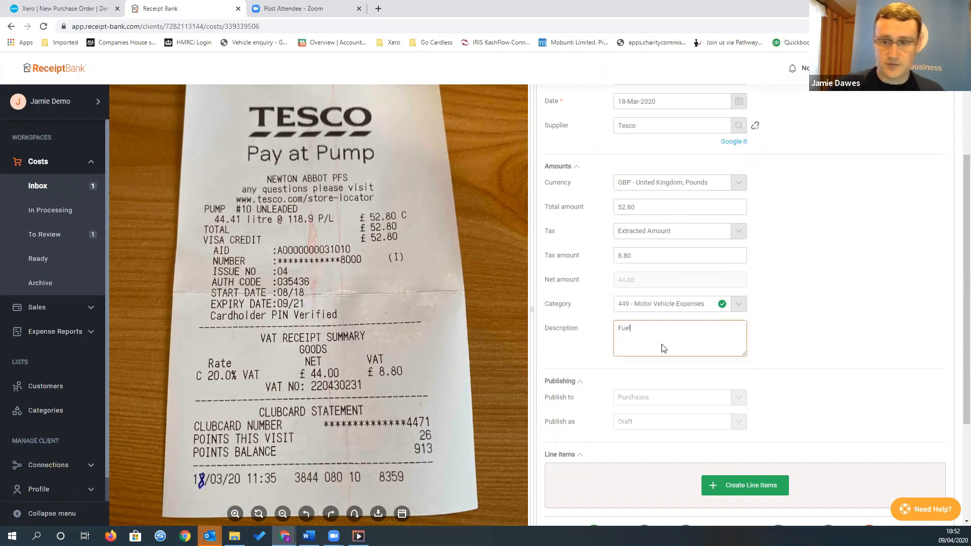
Publish the categorised Tesco fuel receipt to Purchases as a draft
scroll(664, 348, "down", 1)
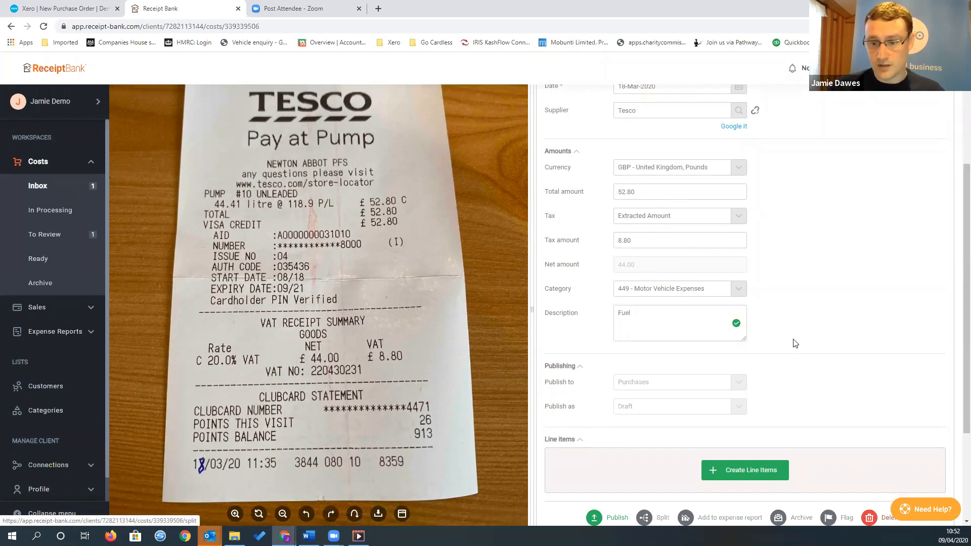
scroll(799, 344, "down", 3)
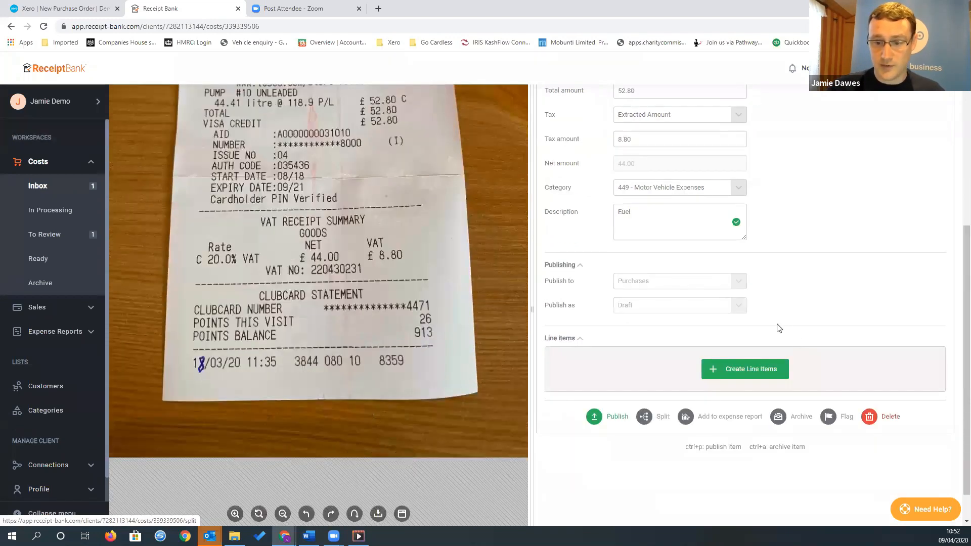
left_click(612, 419)
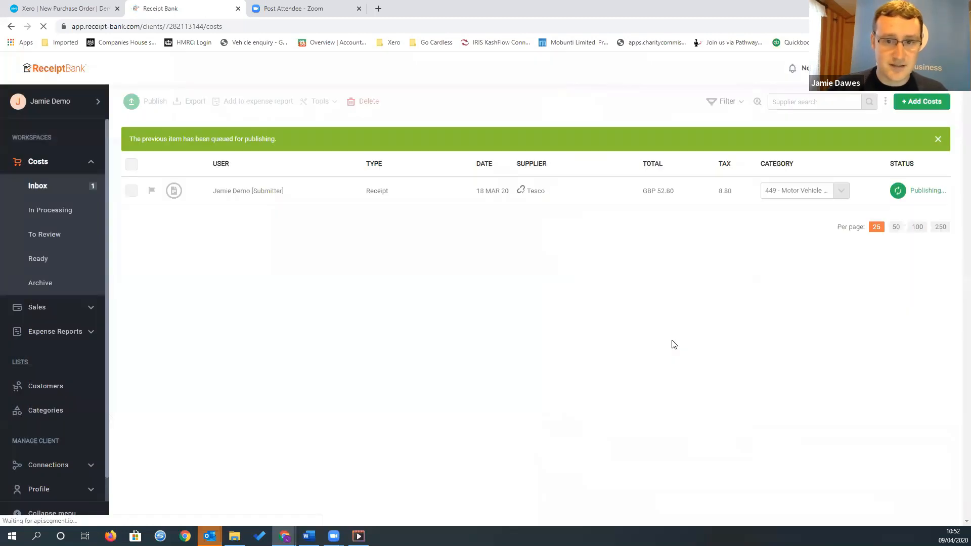
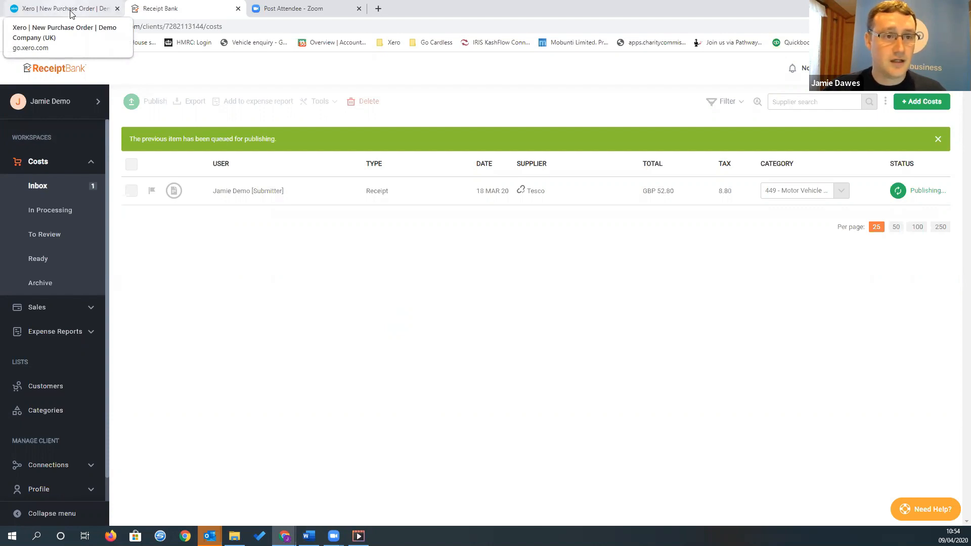
Switch to Xero, open the draft Tesco bill dated 18 Mar 2020 from the bills to pay, and approve it
left_click(71, 14)
left_click(187, 92)
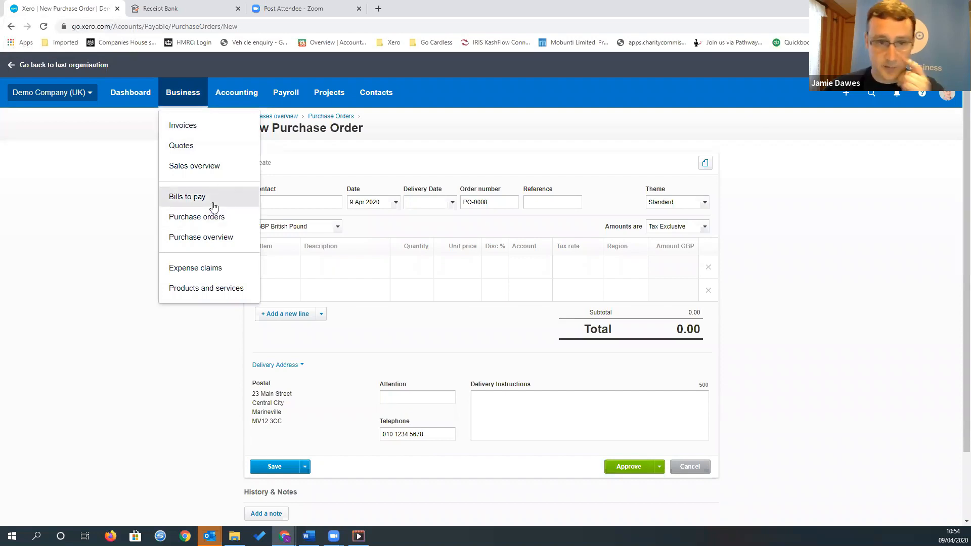
left_click(213, 202)
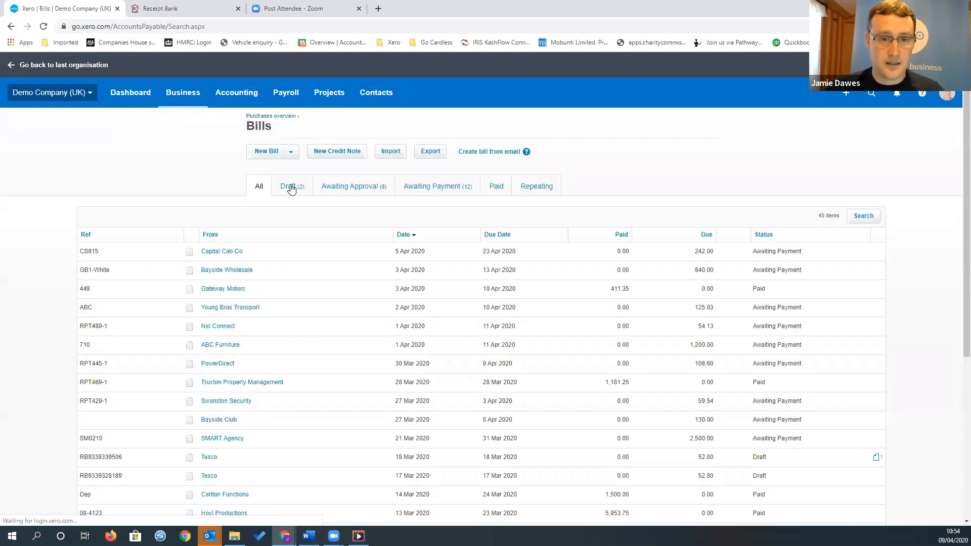
left_click(291, 187)
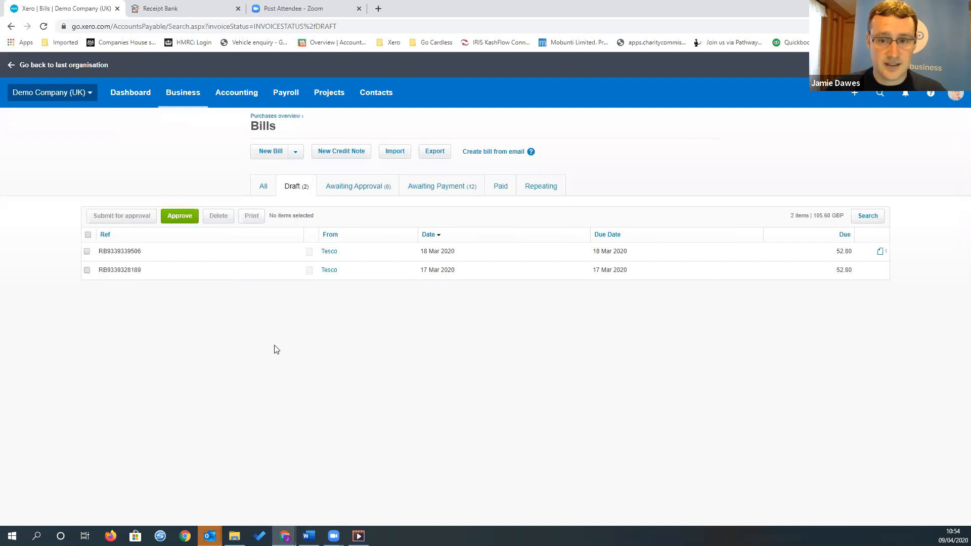
left_click(380, 257)
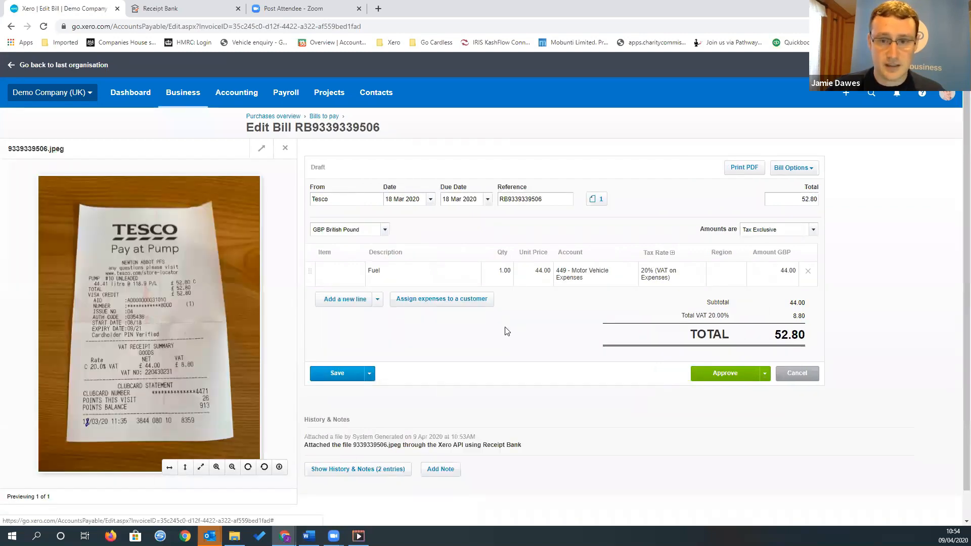
left_click(725, 374)
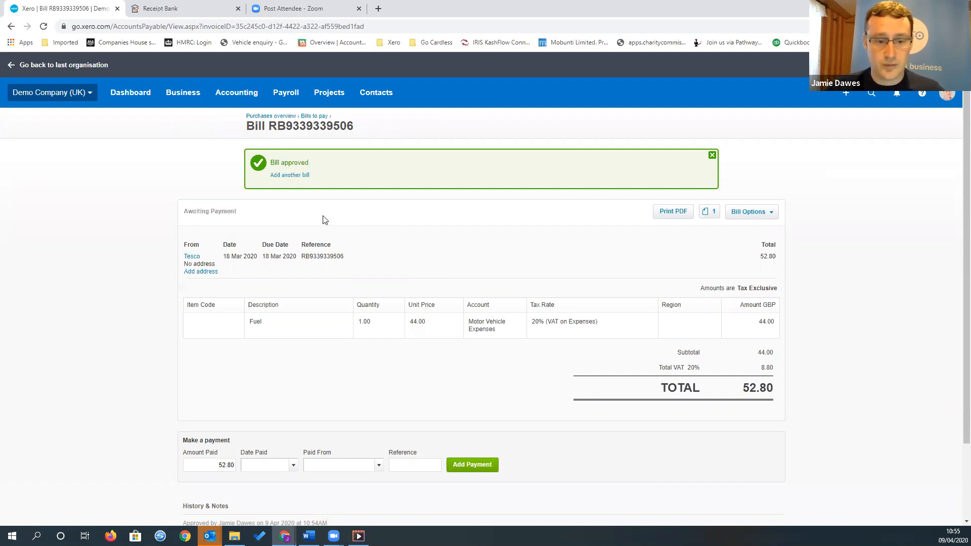
Start a new bill from the bills to pay list with B&Q as a new contact
left_click(197, 104)
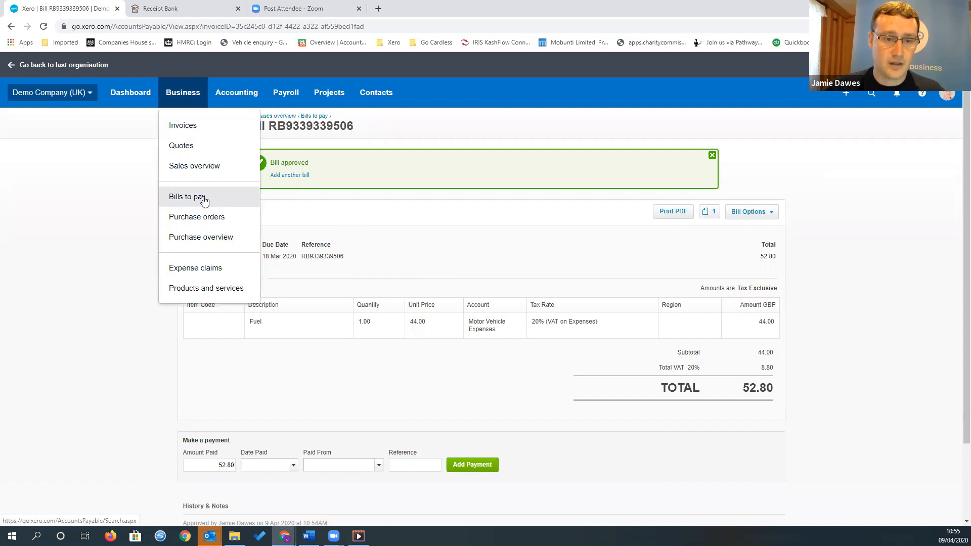
left_click(205, 201)
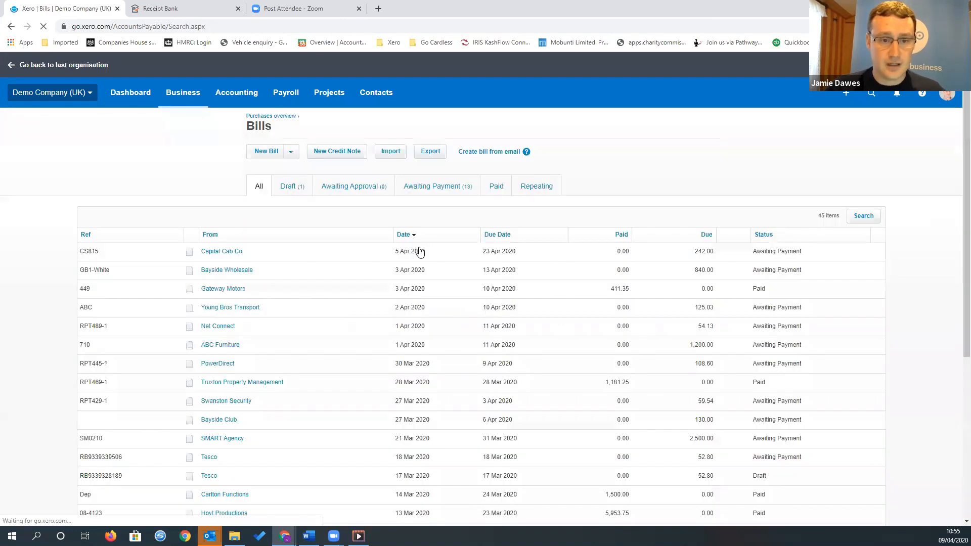
left_click(272, 153)
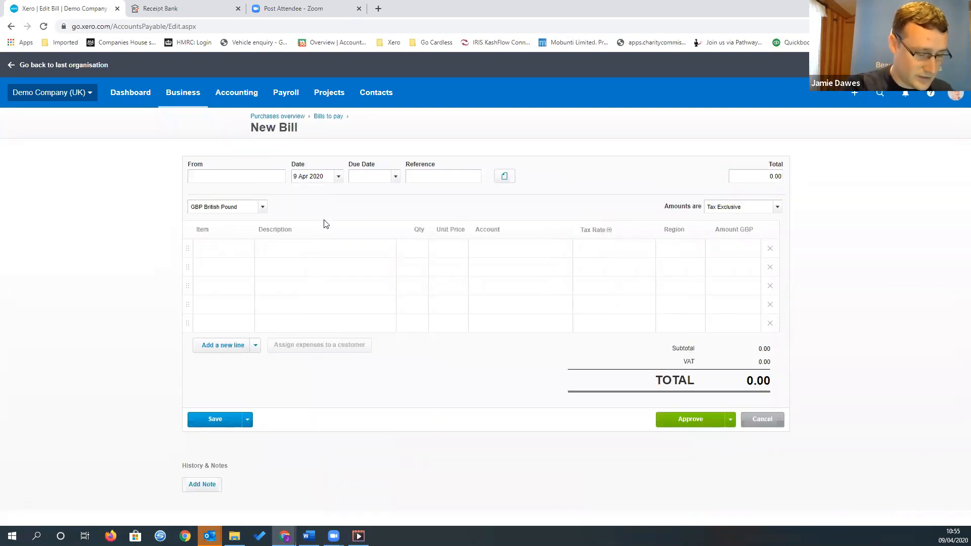
type("B&Q")
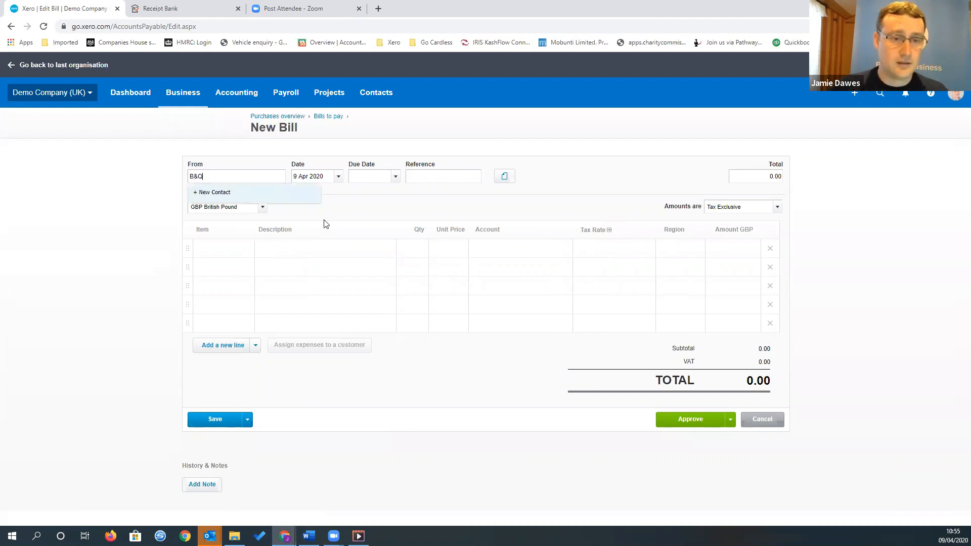
left_click(231, 197)
Set the B&Q bill's due date to 9 Apr 2020 and its reference to 10201564
left_click(388, 174)
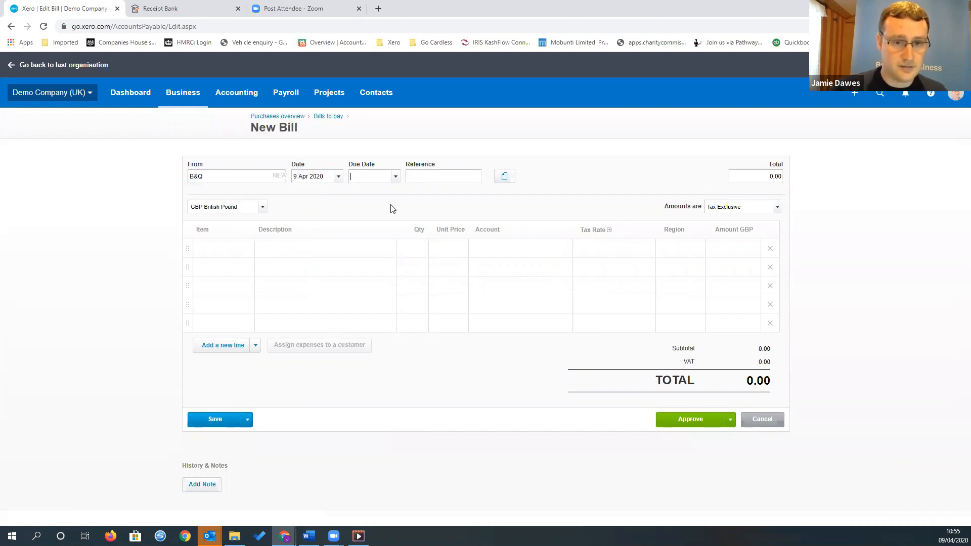
type("09/04/201")
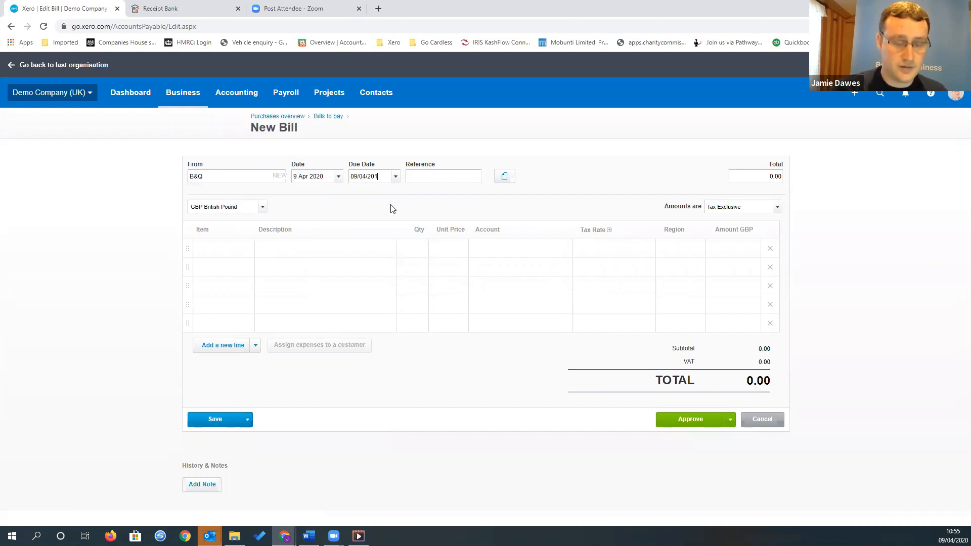
key("BackSpace")
type("20")
key("Tab")
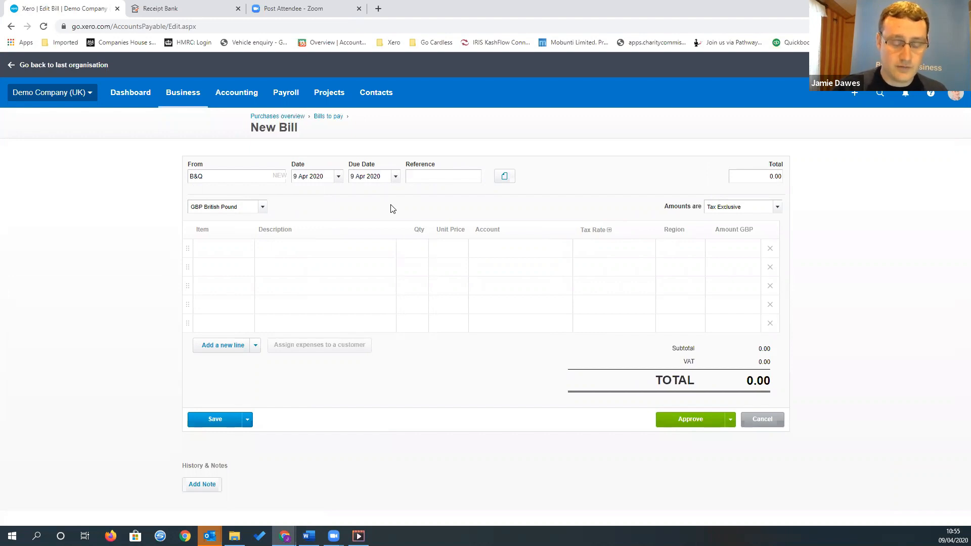
type("10201564")
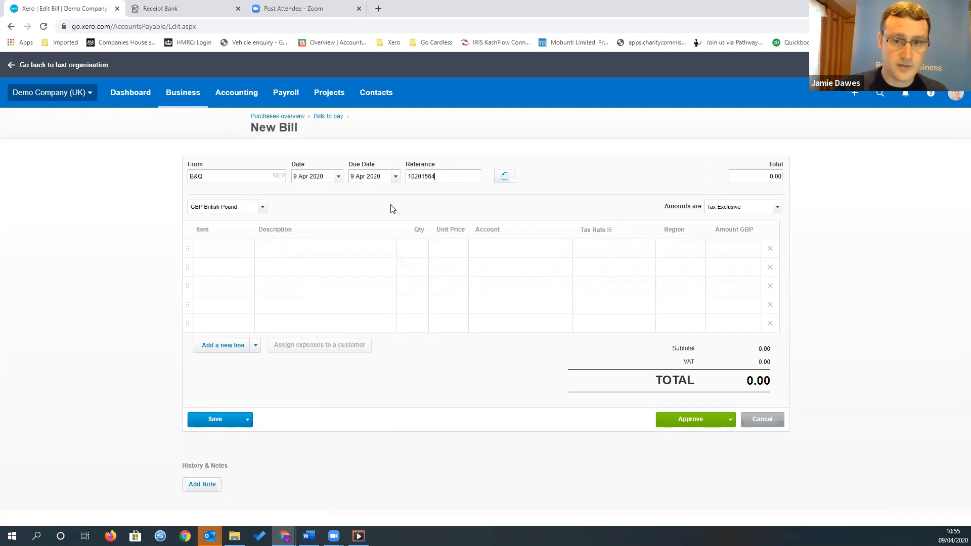
key("Tab")
key("Tab")
key("Tab")
key("Tab")
key("Tab")
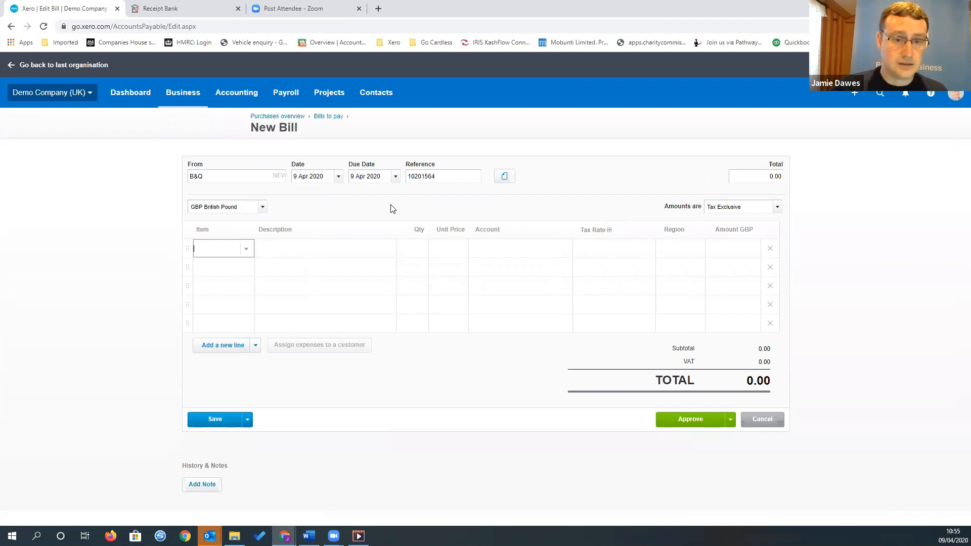
Fill in the first bill line with the description Drill, quantity 1 and unit price 50
type("Dril")
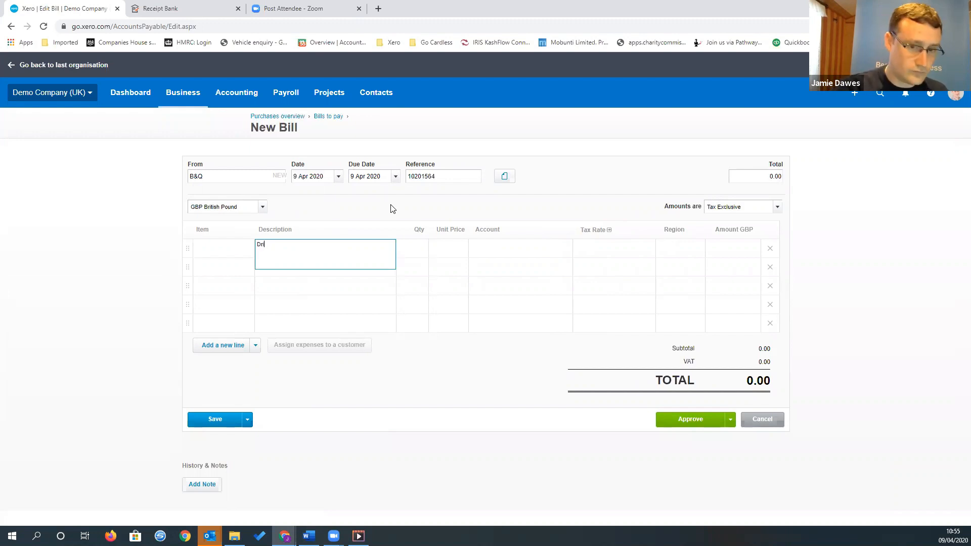
type("l")
key("Tab")
key("Tab")
type("50")
key("Tab")
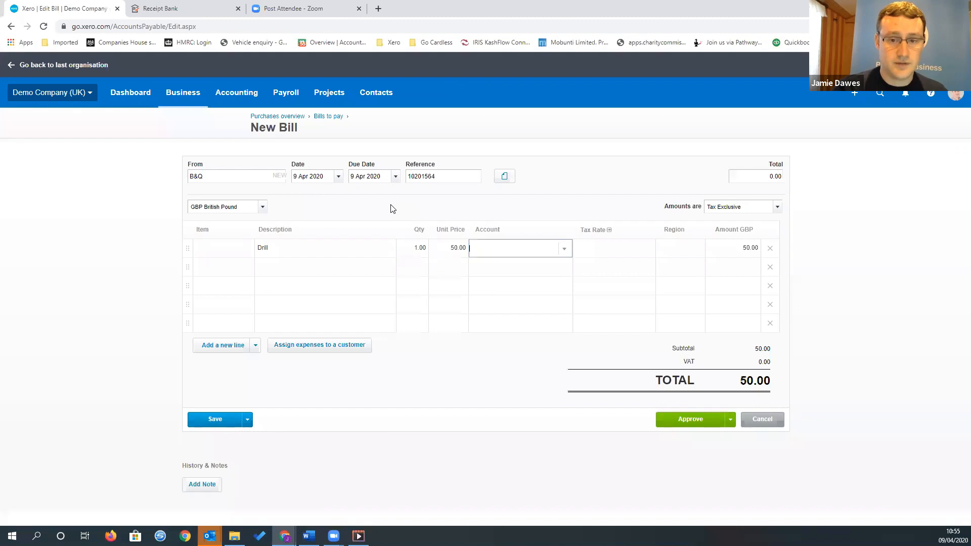
type("equ")
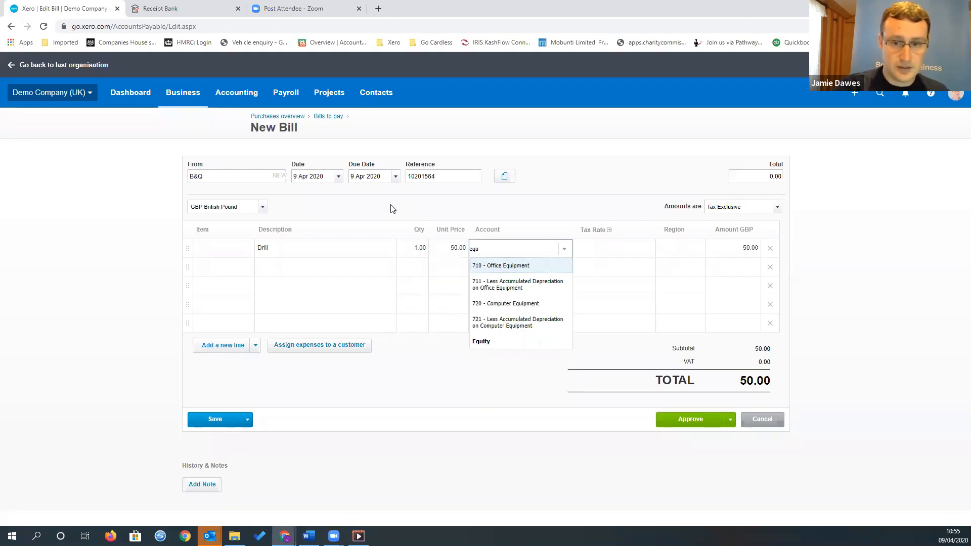
key("Down")
key("Down")
key("Down")
key("Down")
key("Up")
key("Up")
key("Up")
key("Up")
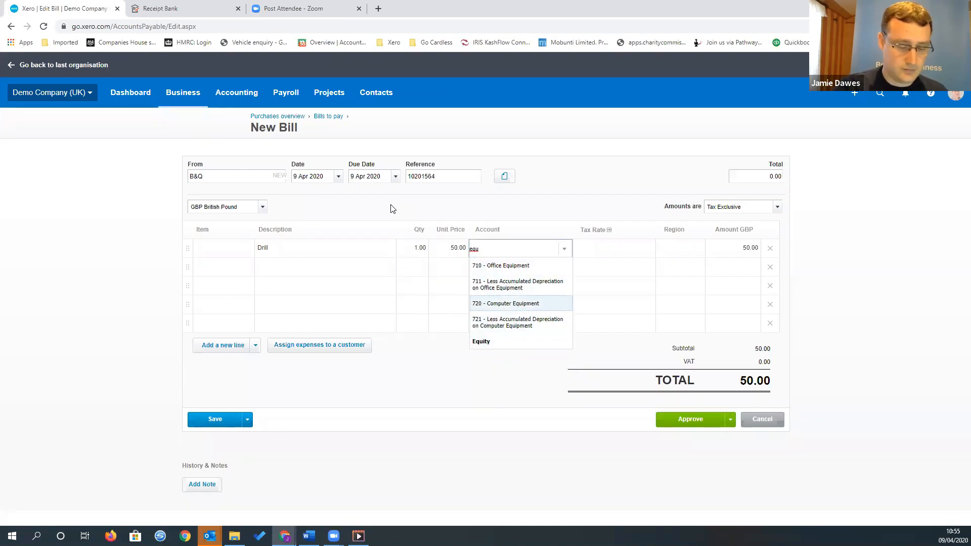
key("BackSpace")
key("BackSpace")
key("BackSpace")
Code the drill line to account 473 - Repairs & Maintenance with 20% (VAT on Expenses), and approve the bill
type("repai")
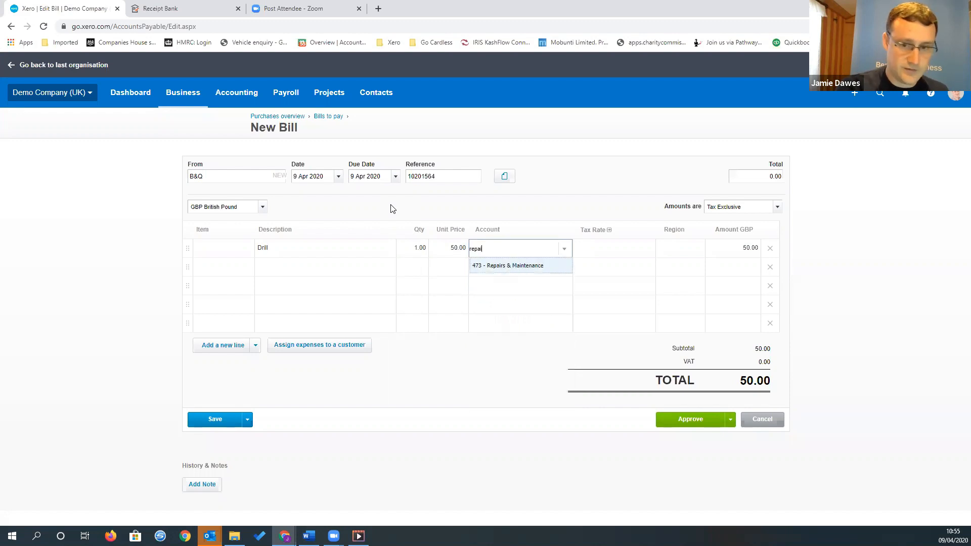
key("Tab")
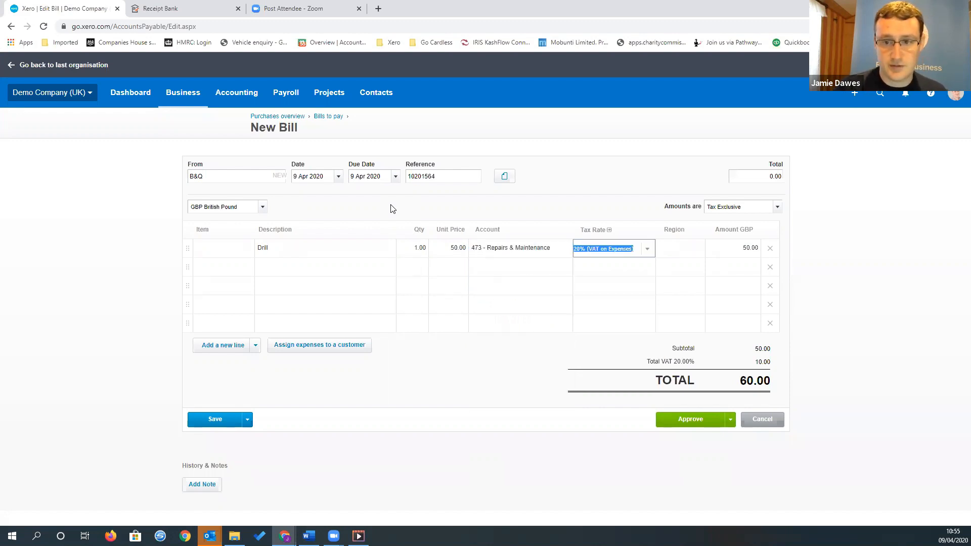
key("Tab")
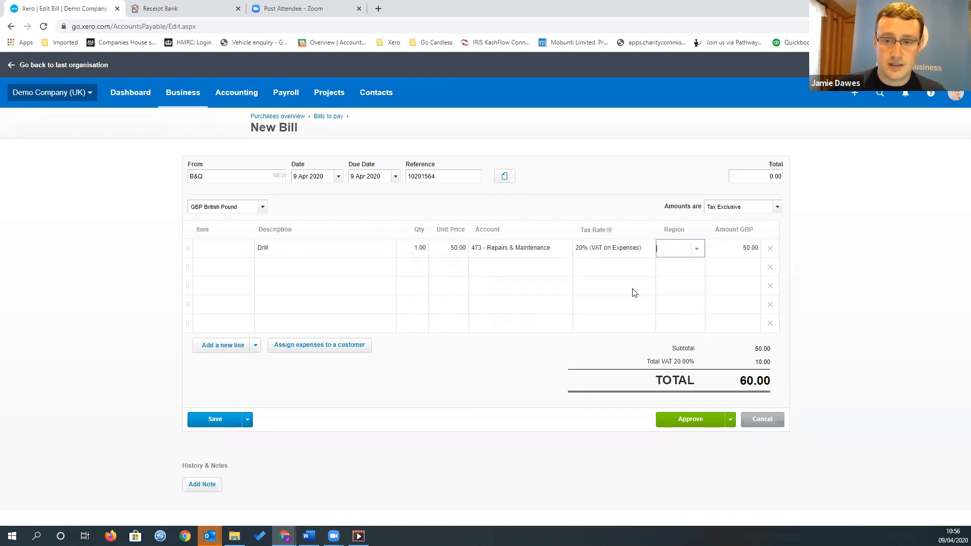
key("Tab")
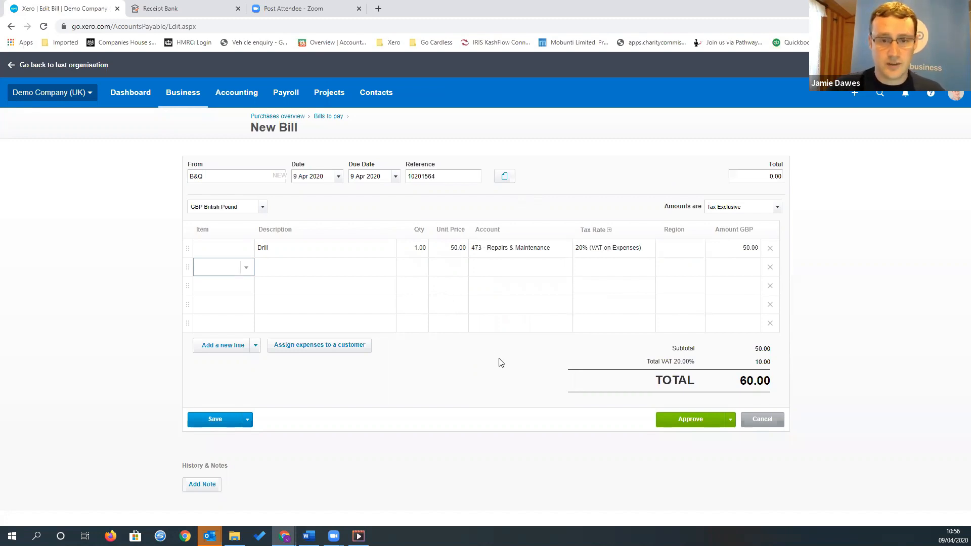
left_click(699, 430)
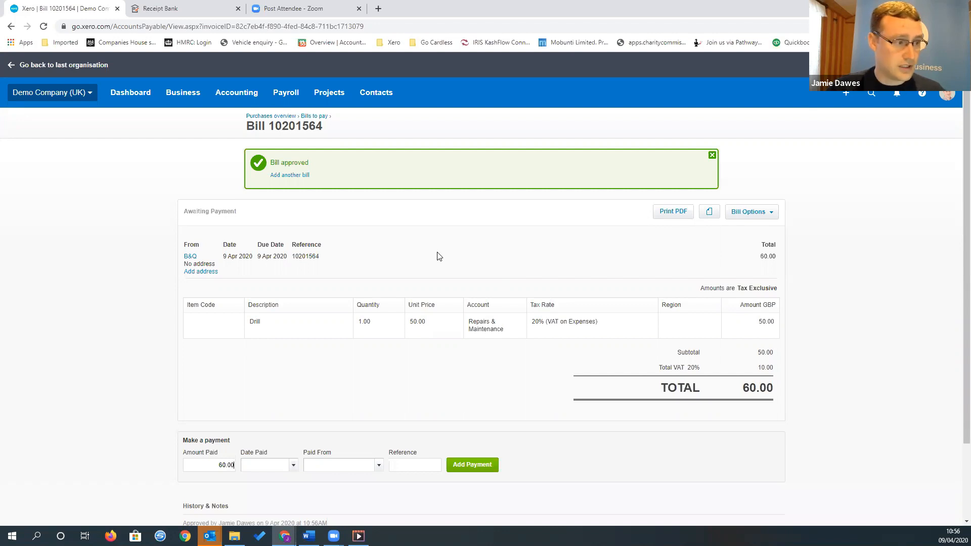
View the options for attaching related files to the approved B&Q bill
left_click(709, 214)
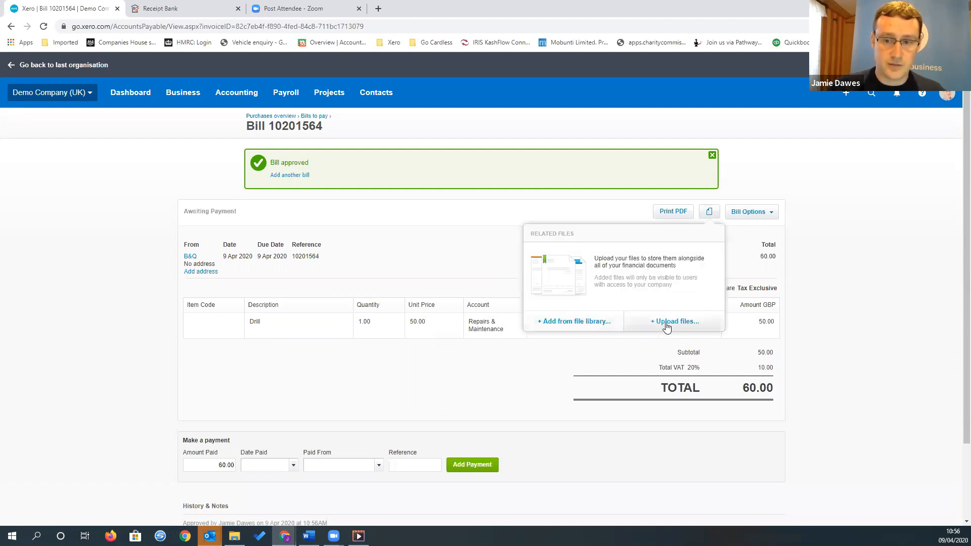
left_click(446, 261)
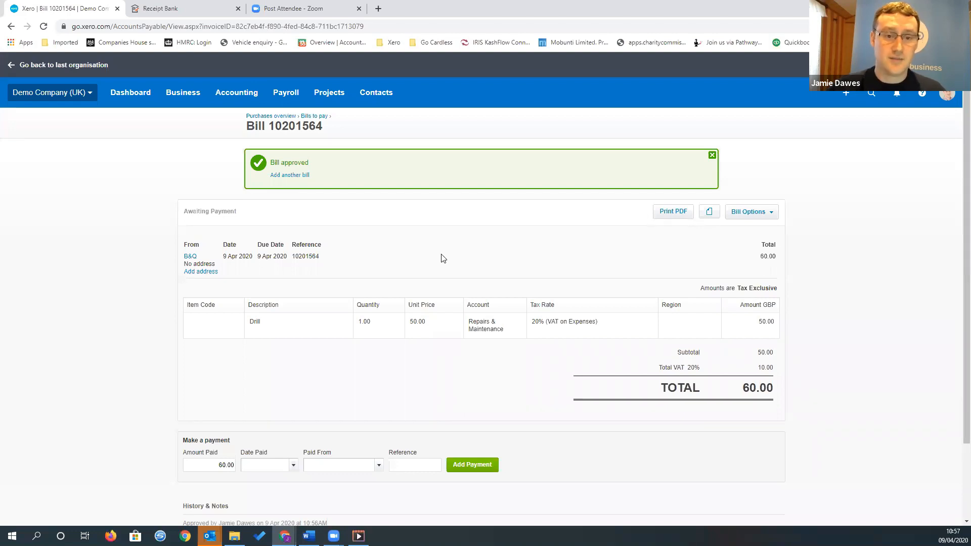
Run the Aged Payables Summary report and examine the amounts owed to each supplier by age
left_click(234, 96)
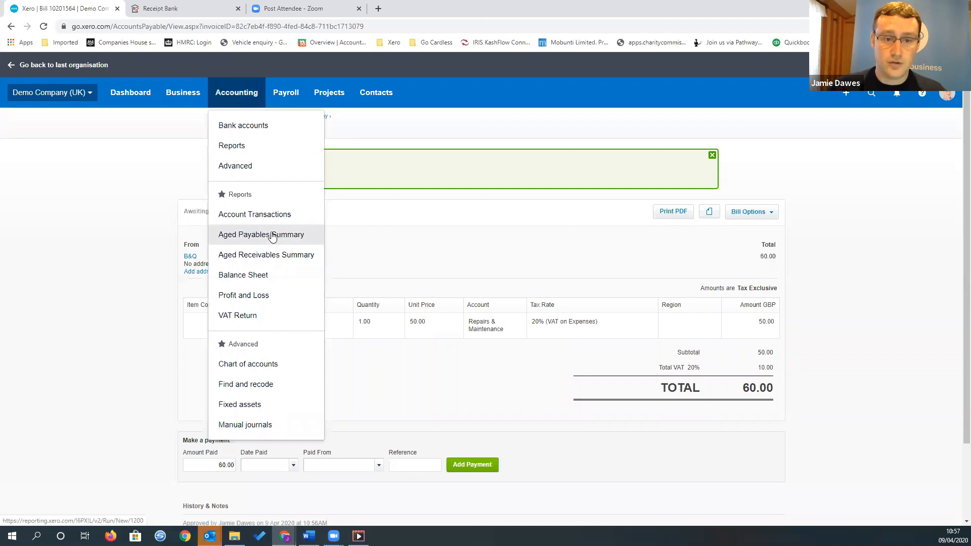
left_click(250, 237)
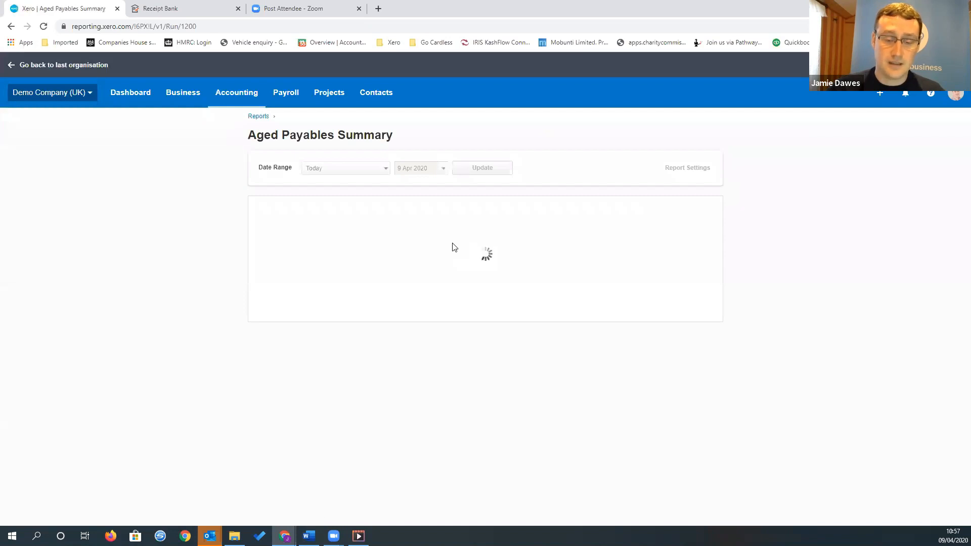
scroll(418, 321, "down", 2)
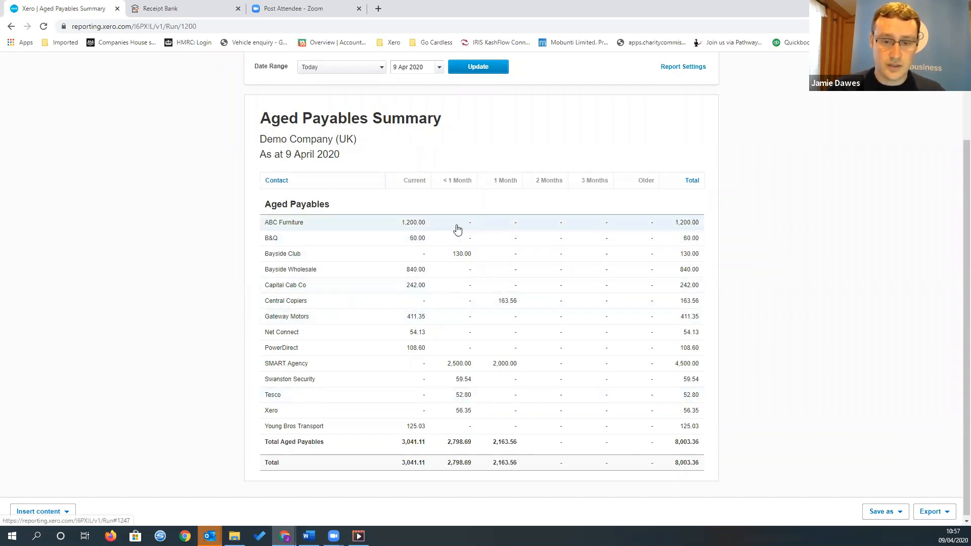
scroll(443, 321, "up", 3)
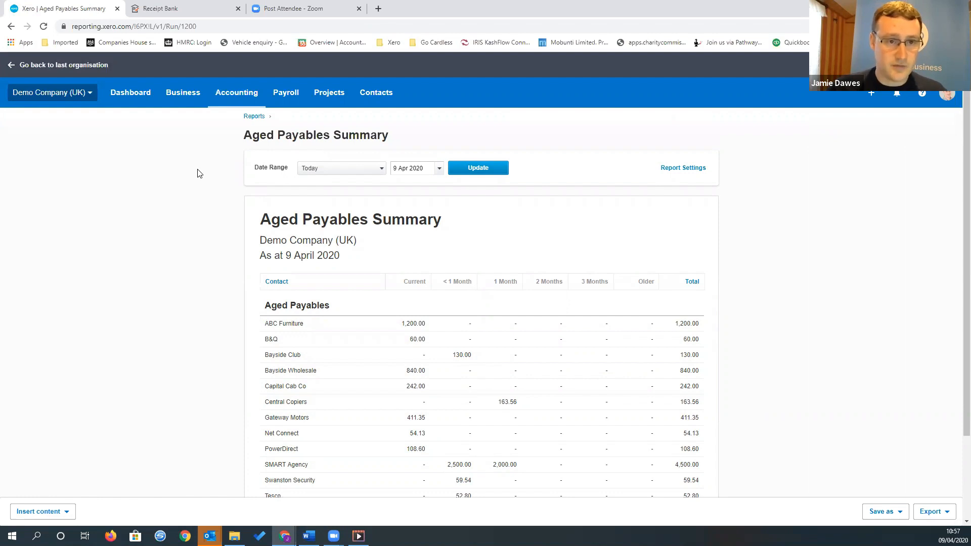
Reconcile the 17 Mar 2020 Tesco PFS payment in the Business Bank Account against its suggested Tesco bill, accepting the date warning
left_click(139, 96)
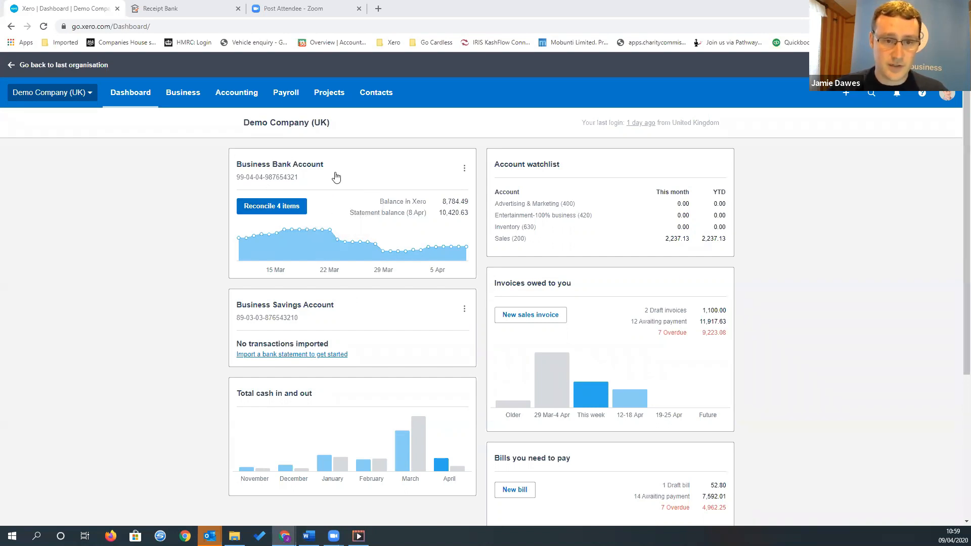
left_click(273, 212)
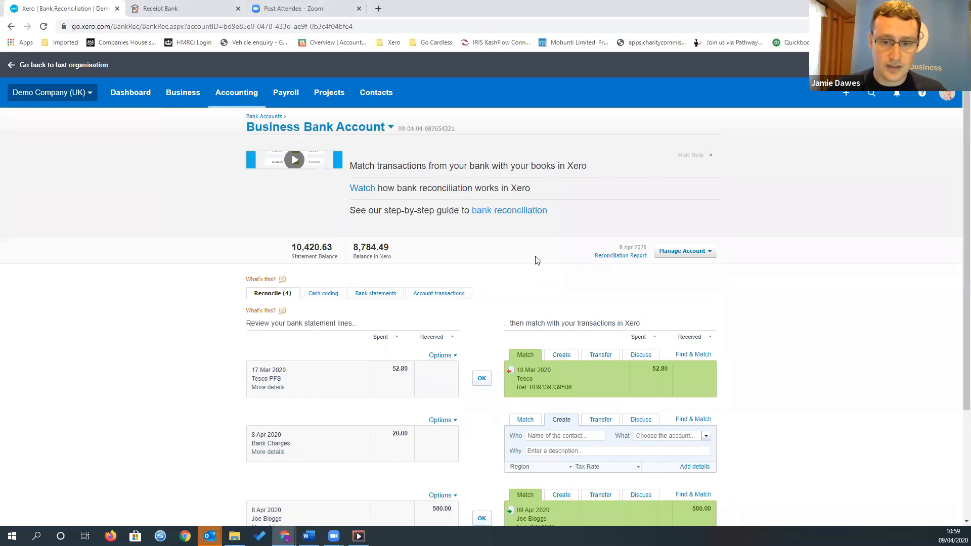
scroll(537, 260, "down", 2)
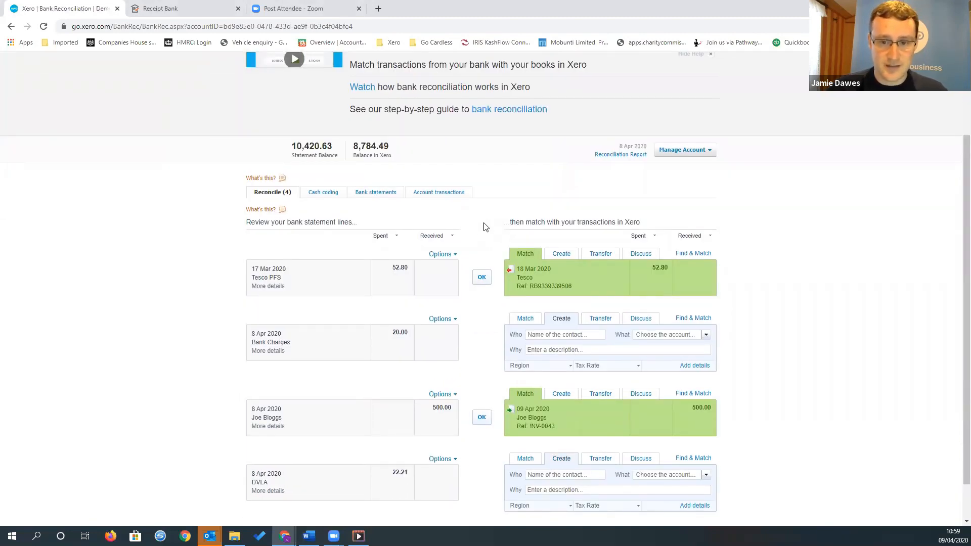
scroll(483, 225, "up", 1)
scroll(480, 225, "down", 1)
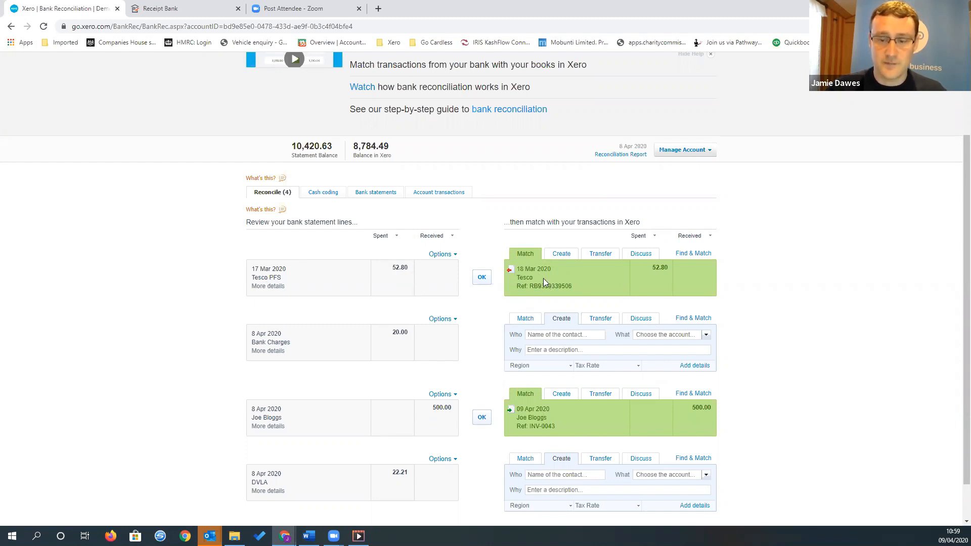
left_click(482, 279)
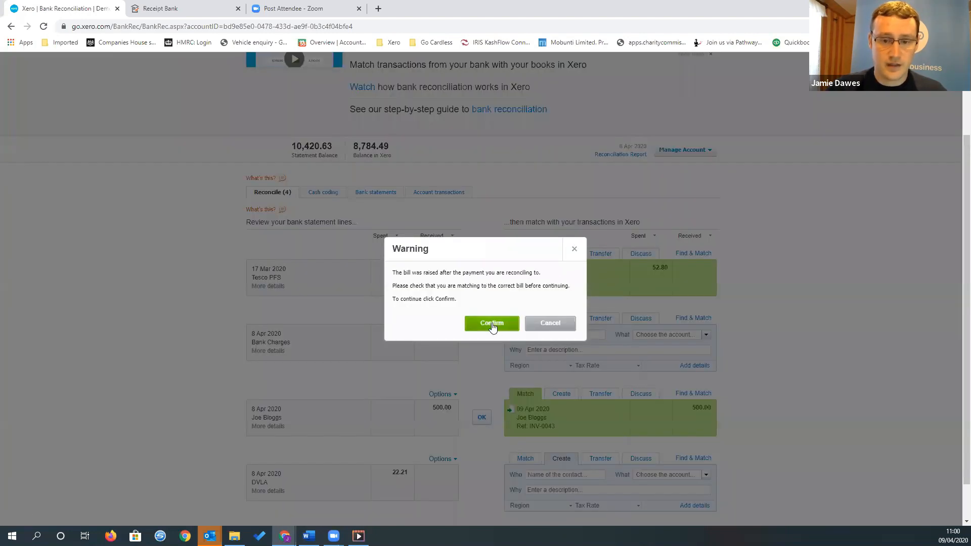
left_click(492, 325)
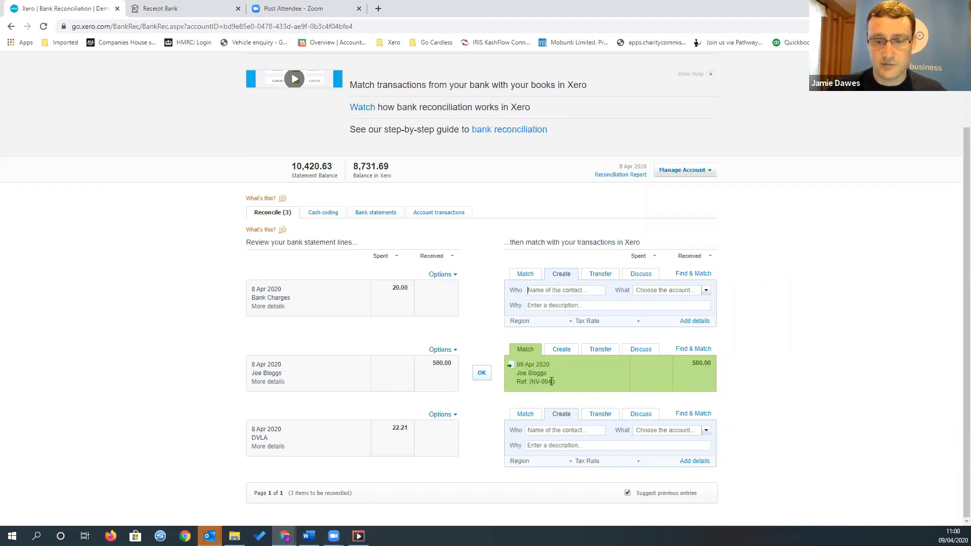
Reconcile the 8 Apr 2020 customer receipt of 500.00 against its matching 9 Apr 2020 sales invoice
left_click(482, 375)
left_click(488, 328)
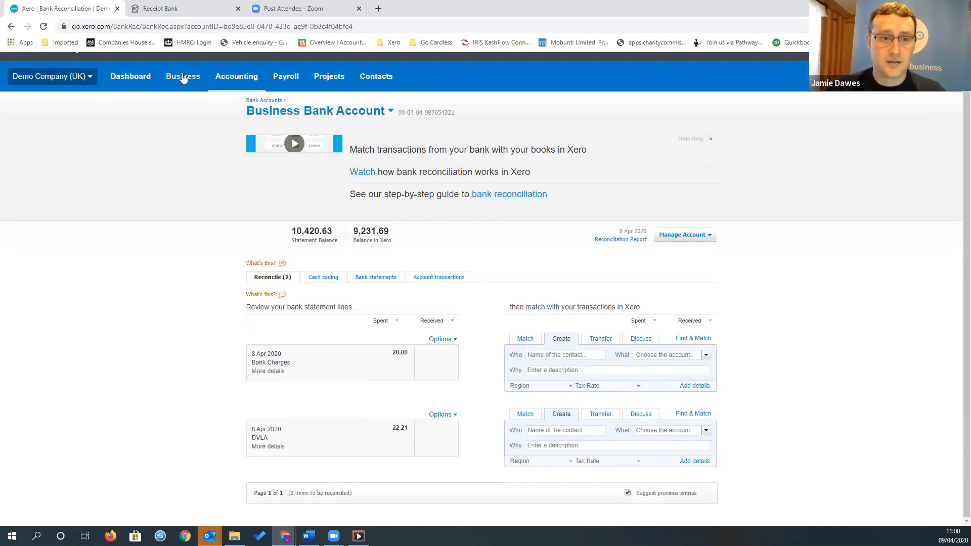
View the sales invoices that are awaiting payment
left_click(185, 80)
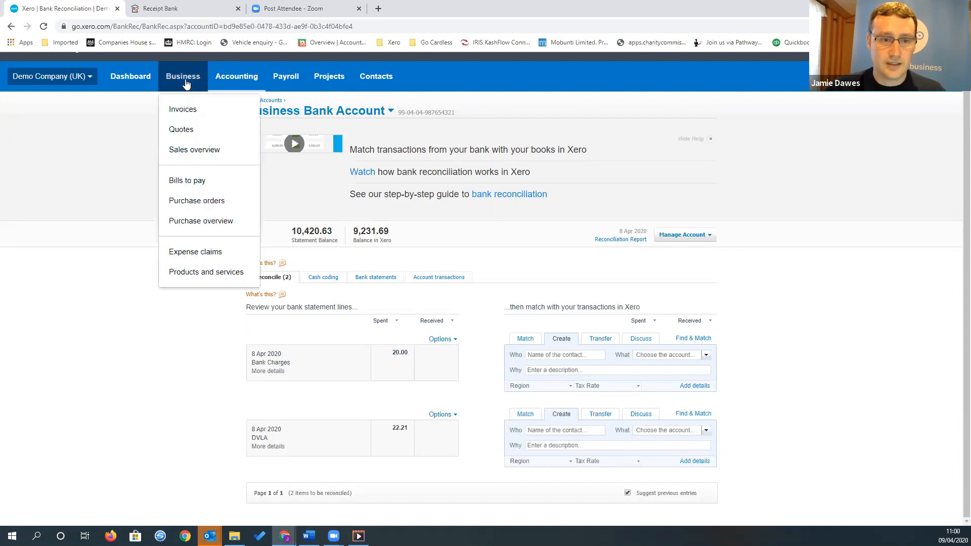
left_click(210, 114)
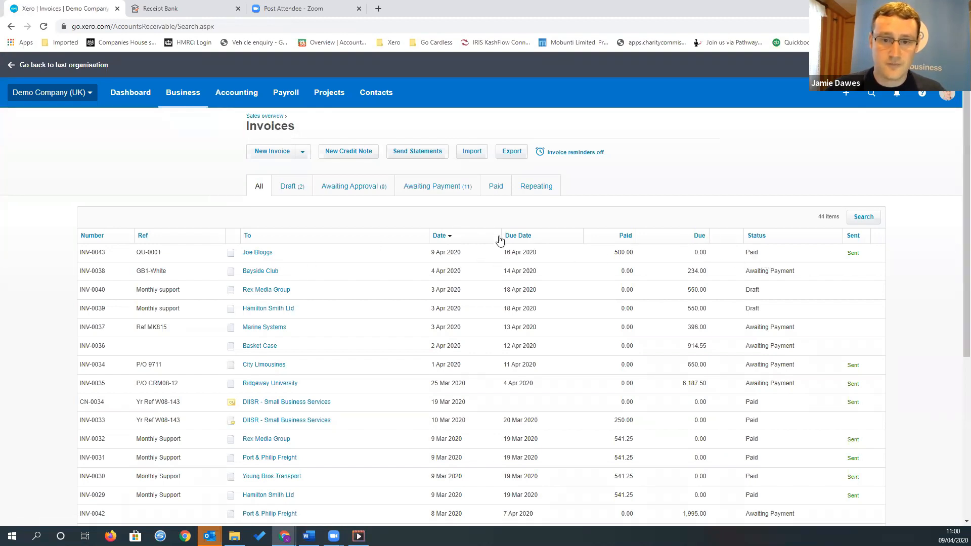
left_click(462, 190)
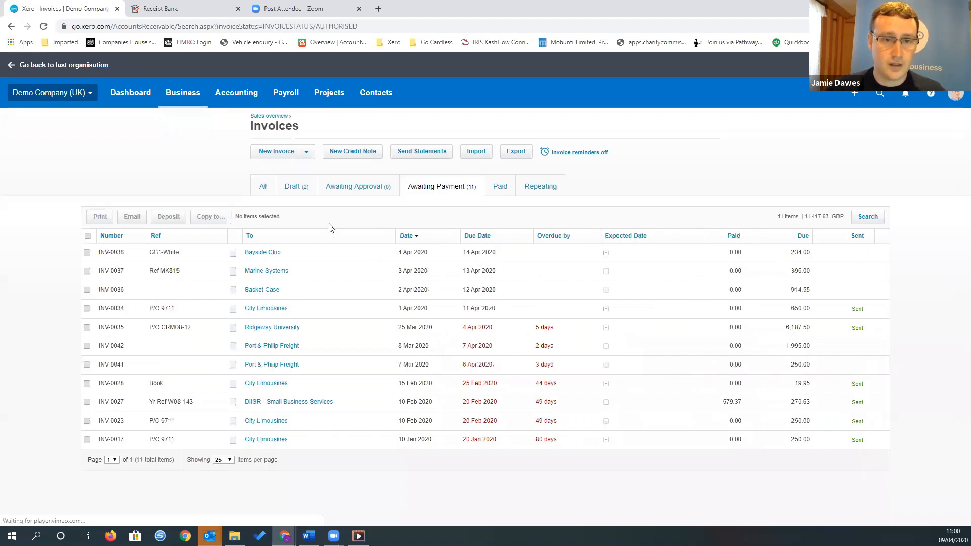
Search the bills to pay for tesco with any date
left_click(184, 93)
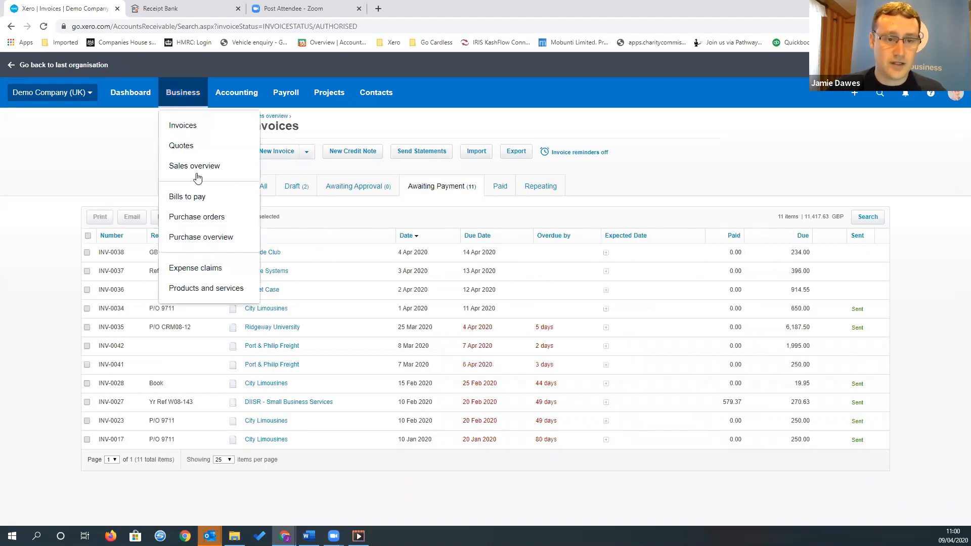
left_click(190, 199)
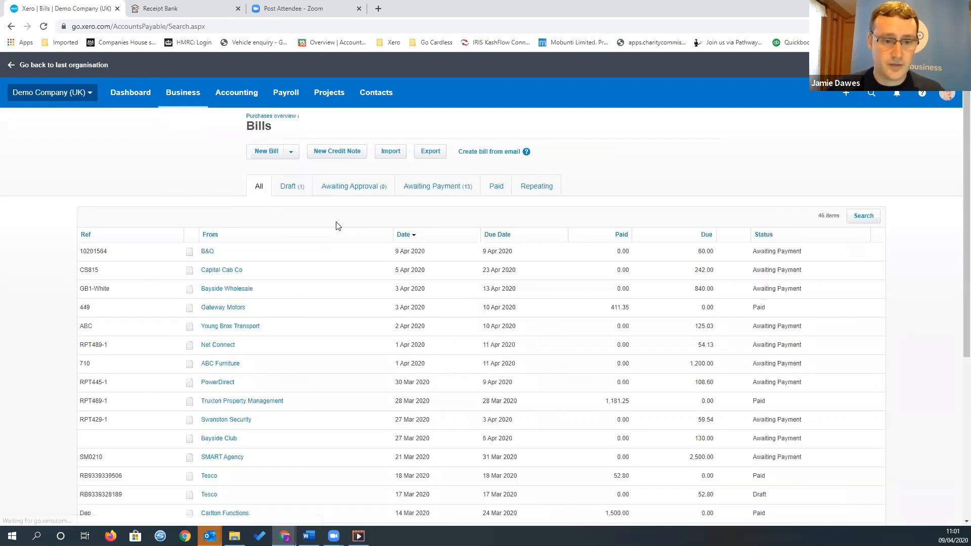
left_click(861, 218)
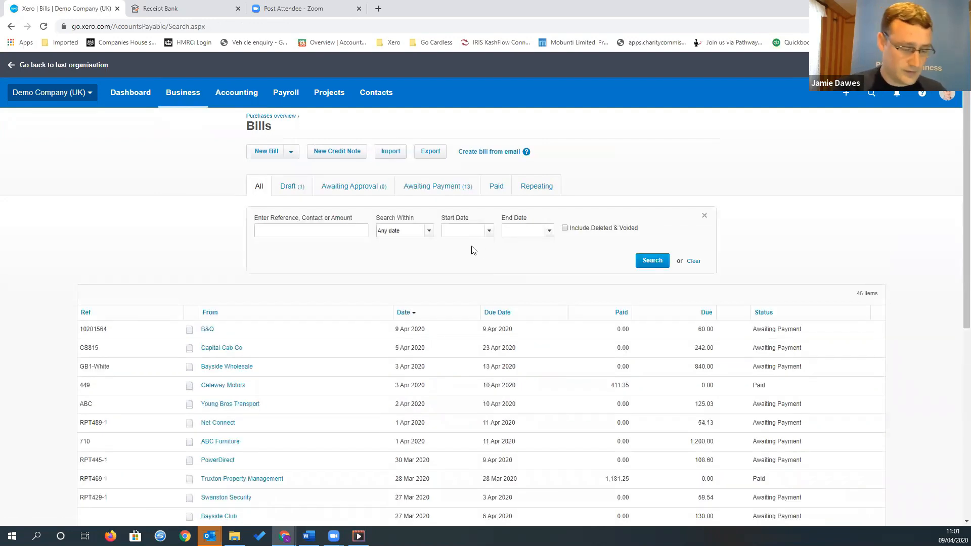
type("tesco")
key("Return")
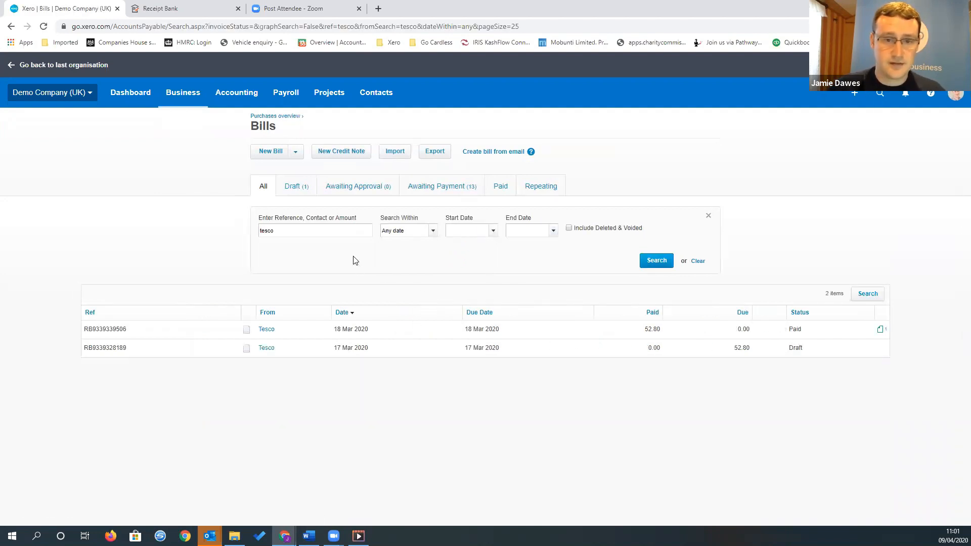
Start a spend money bank rule from the Business Bank Account's Bank Charges statement line and set its contact to Barclays
left_click(132, 101)
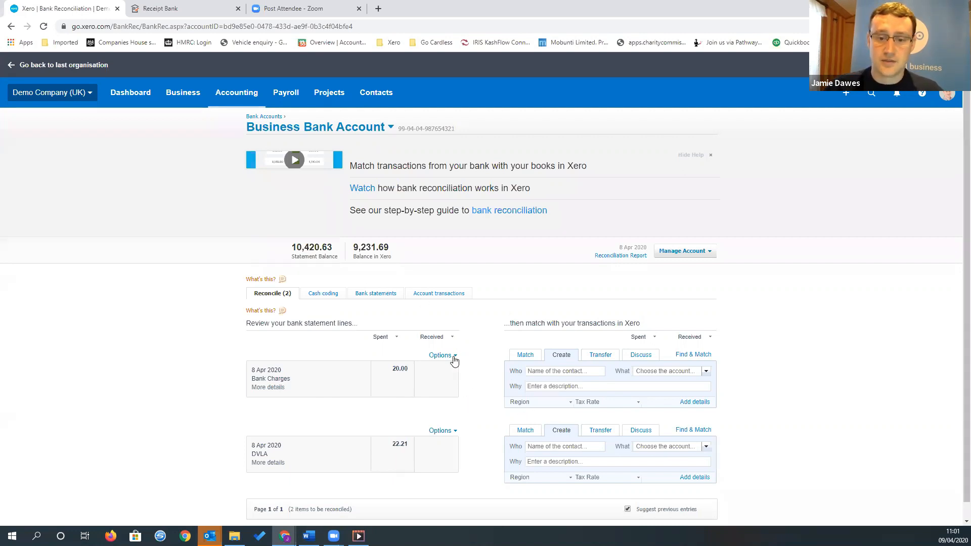
left_click(454, 356)
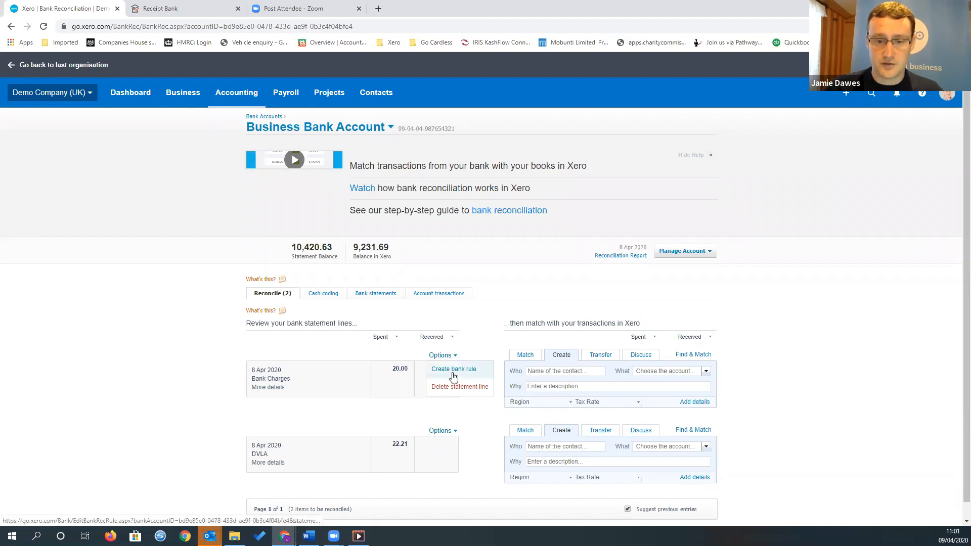
left_click(454, 372)
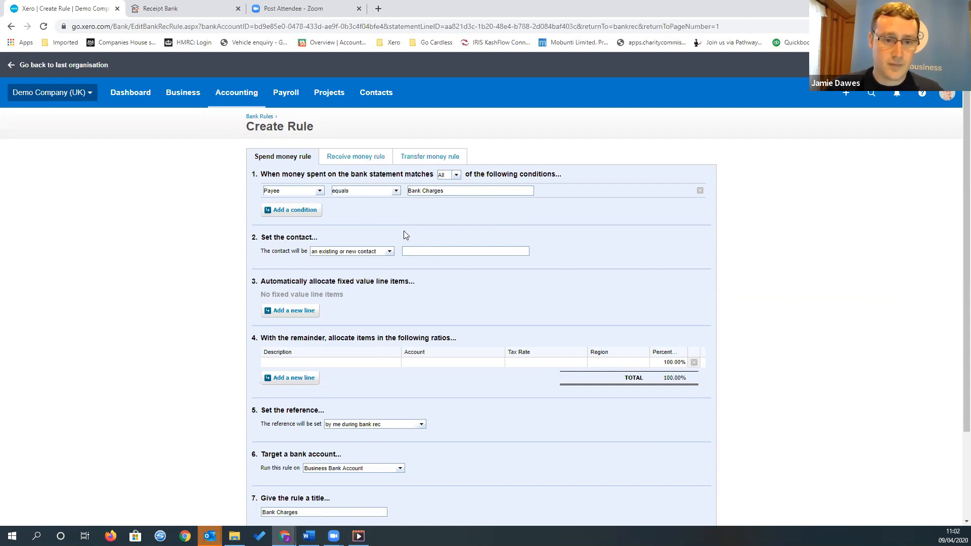
scroll(404, 233, "down", 1)
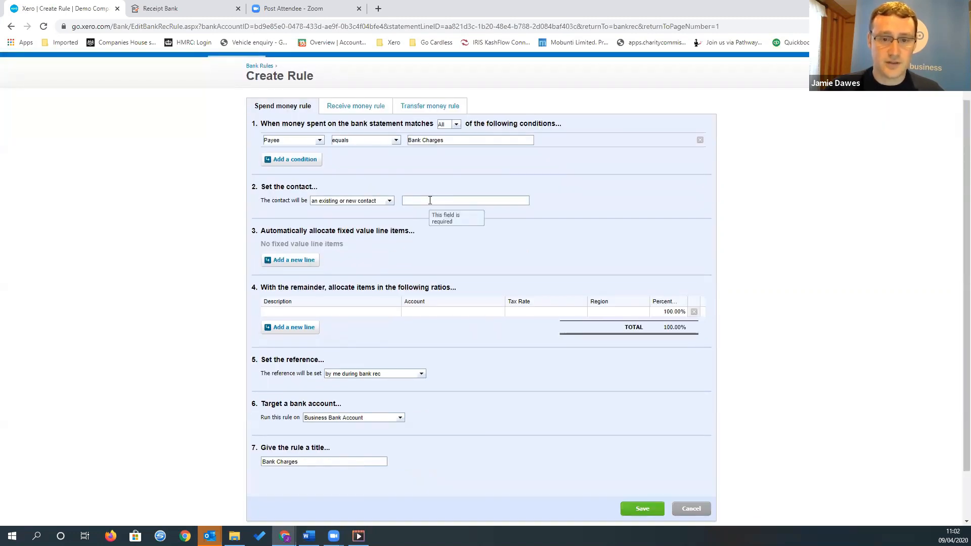
left_click(450, 198)
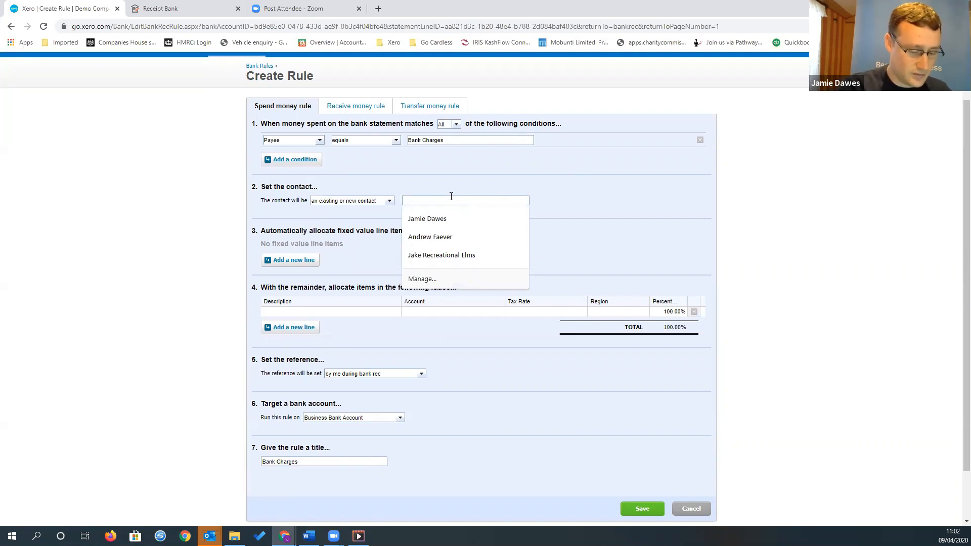
type("Barclays")
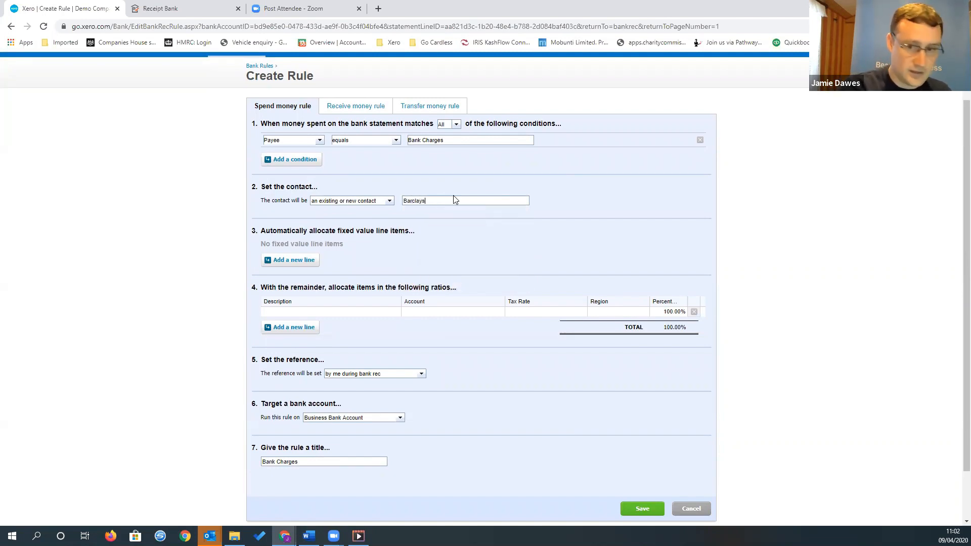
Allocate the rule's remainder to a line described as Bank Charges on account 404 - Bank Fees
left_click(353, 310)
type("Bank")
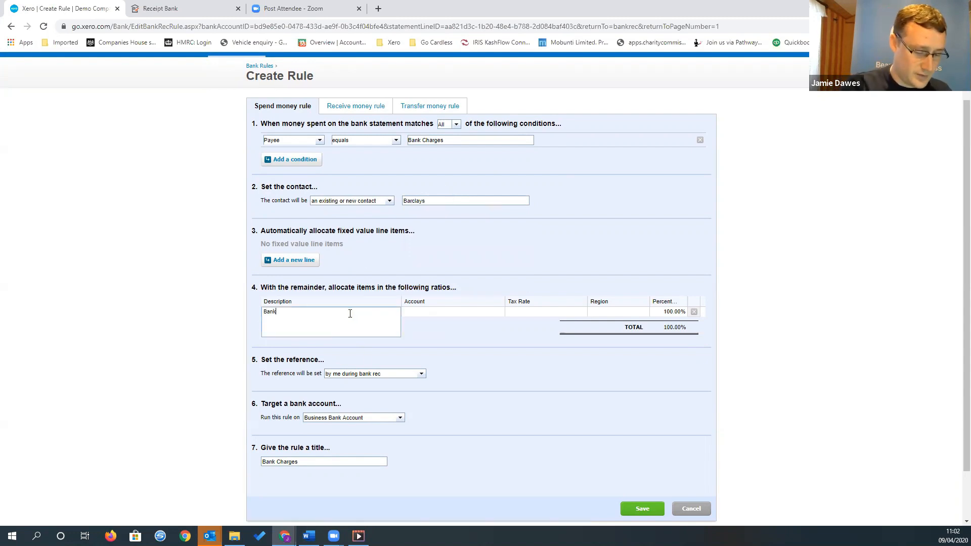
type(" Charges")
key("Tab")
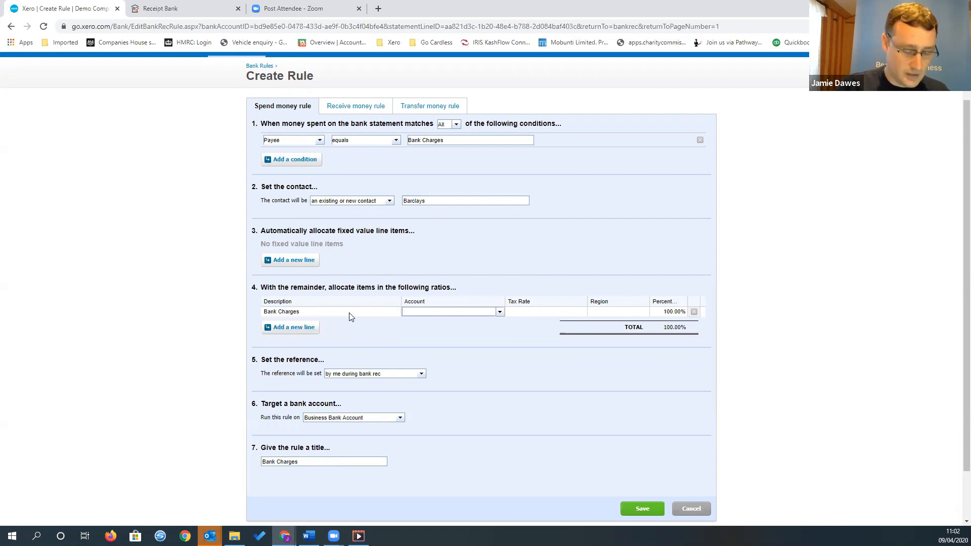
type("bn")
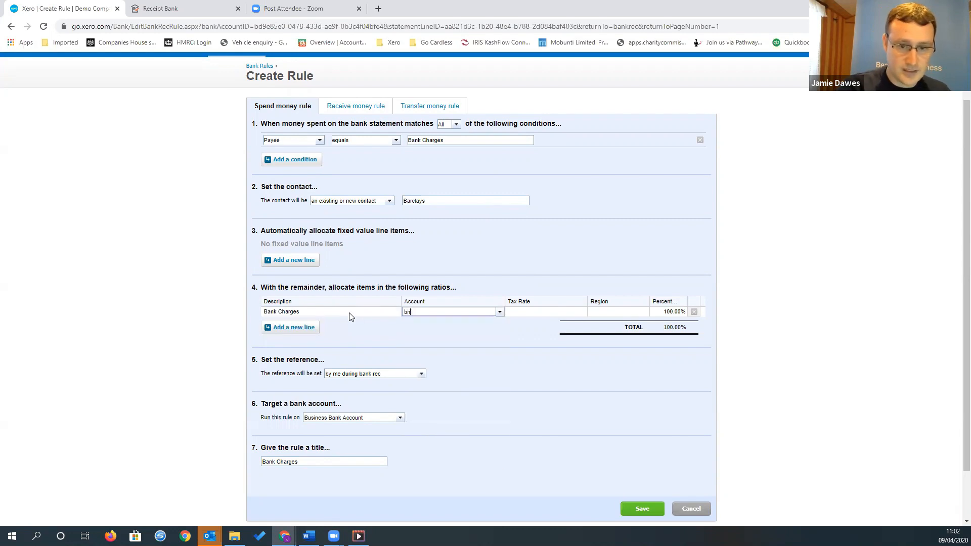
key("BackSpace")
type("ank")
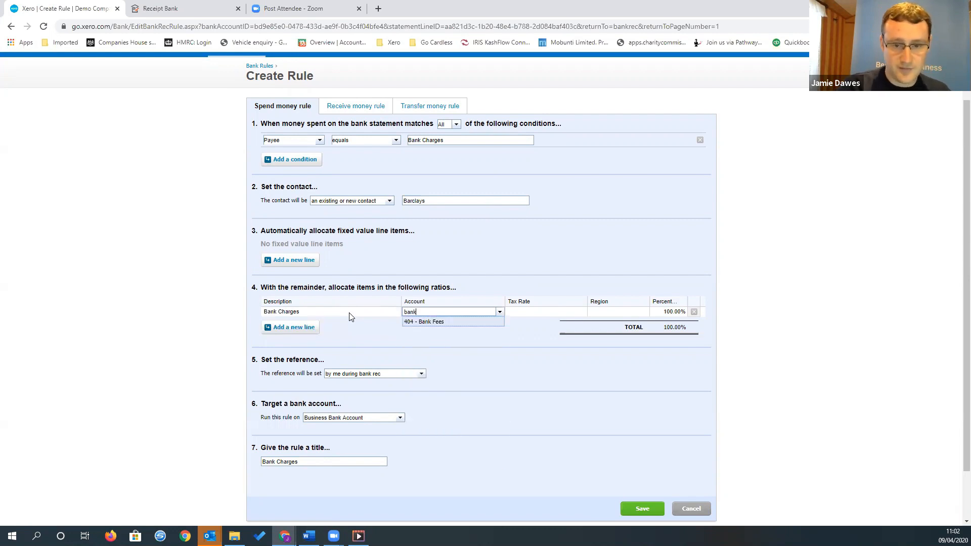
key("Tab")
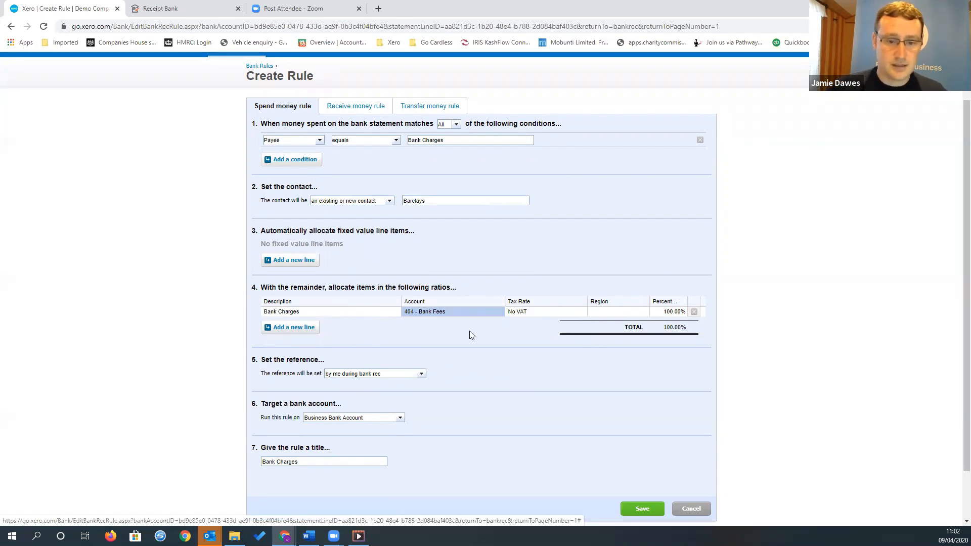
scroll(469, 331, "down", 1)
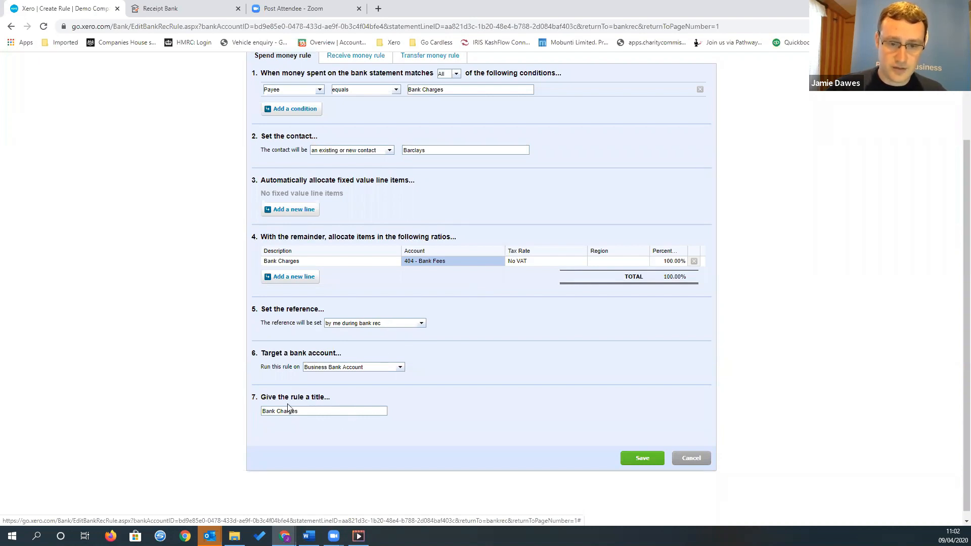
scroll(470, 398, "up", 1)
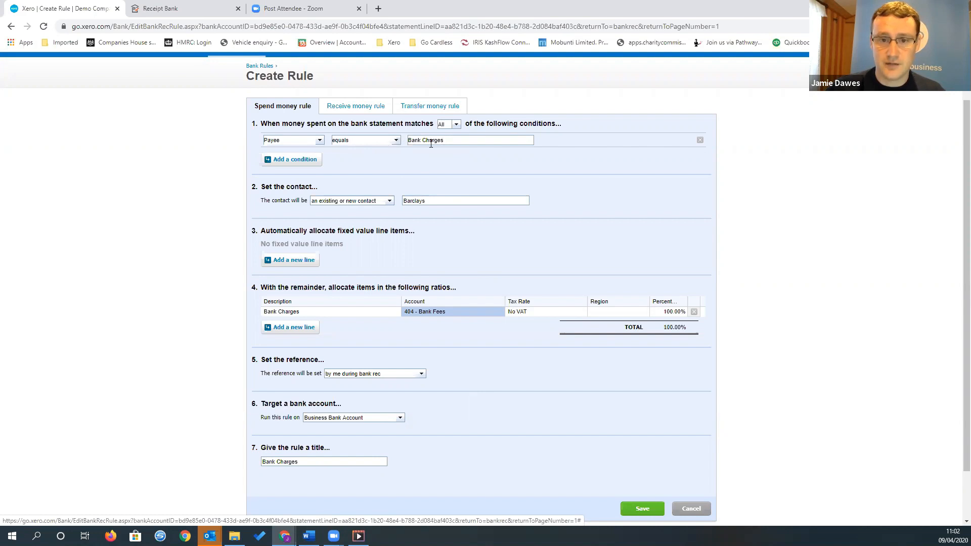
Change the rule's payee condition to contains Bank Charges and let the rule match Any of the conditions
left_click(395, 141)
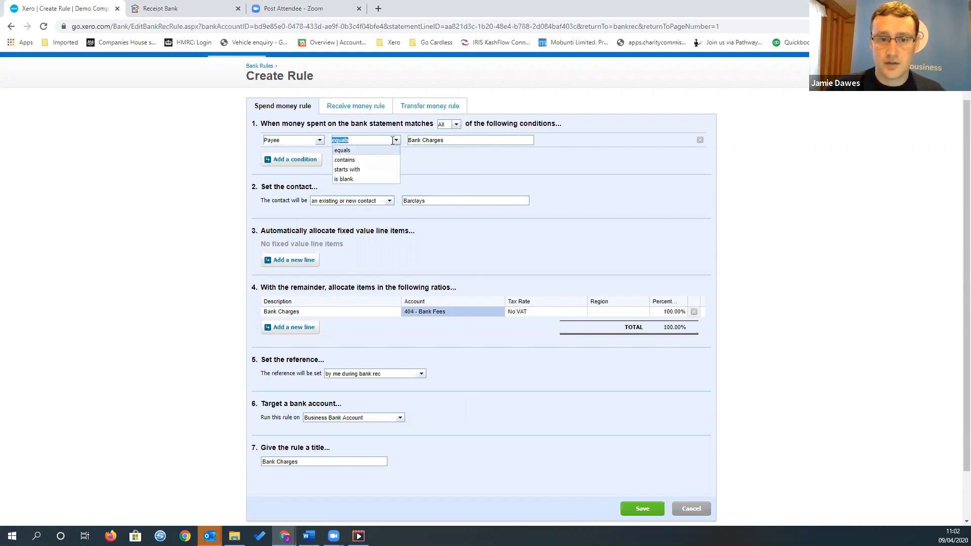
left_click(374, 160)
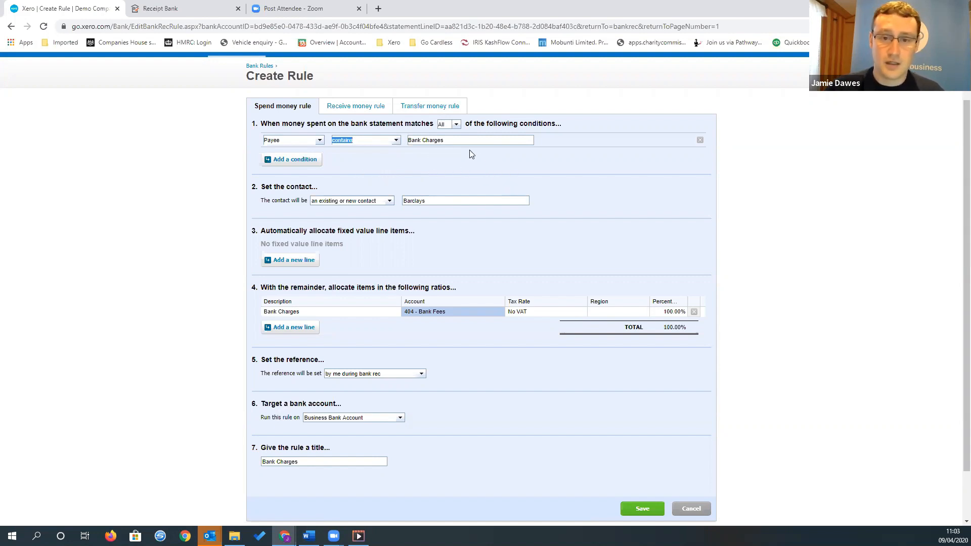
left_click(456, 125)
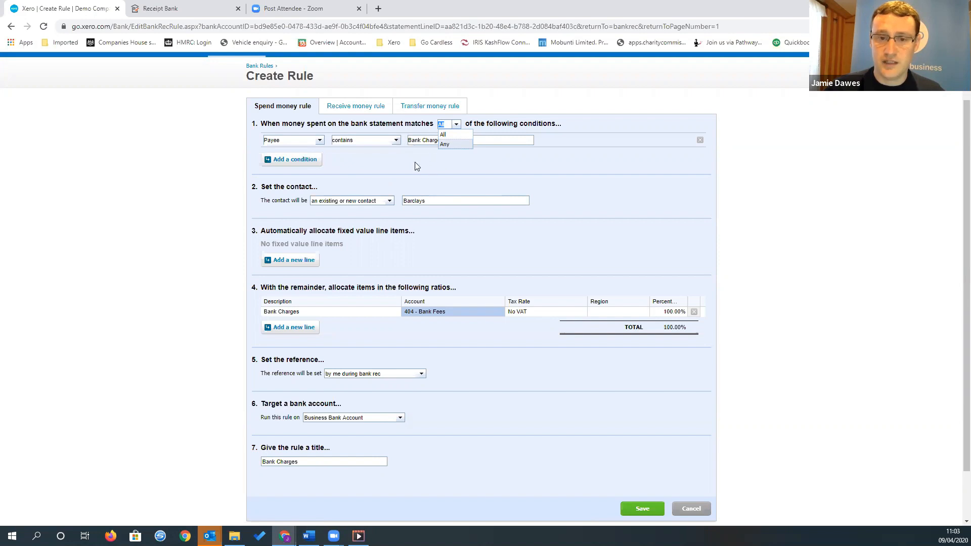
left_click(444, 144)
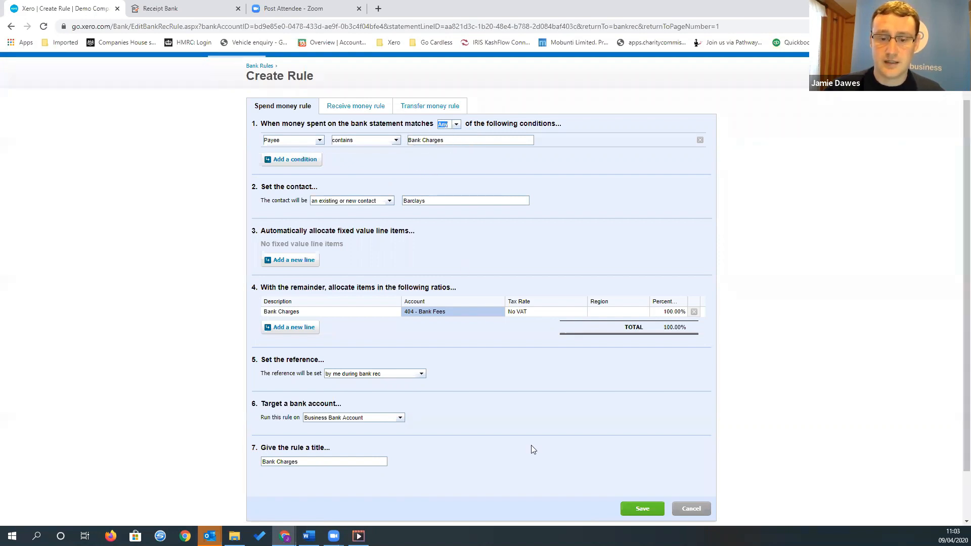
Save the bank rule and use it to reconcile the 20.00 Bank Charges payment
left_click(641, 507)
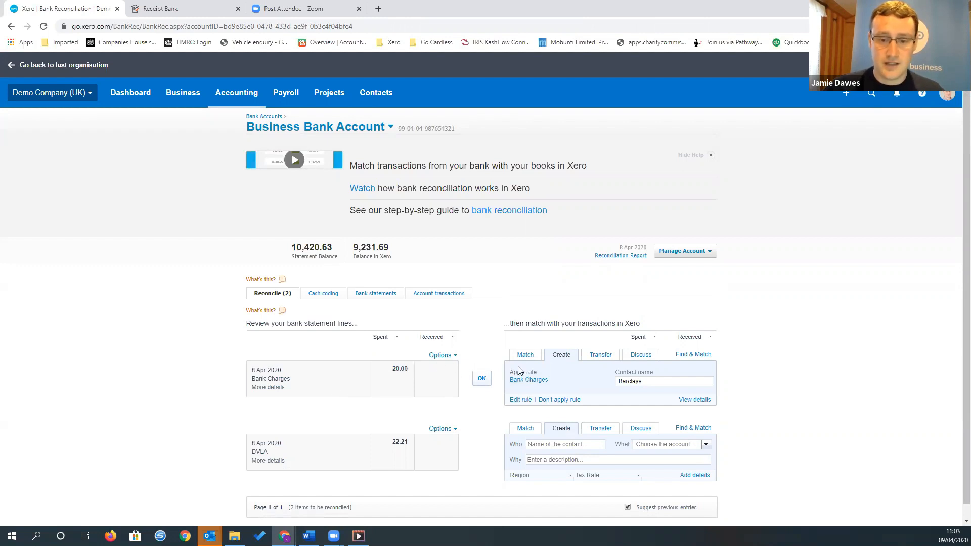
left_click(481, 379)
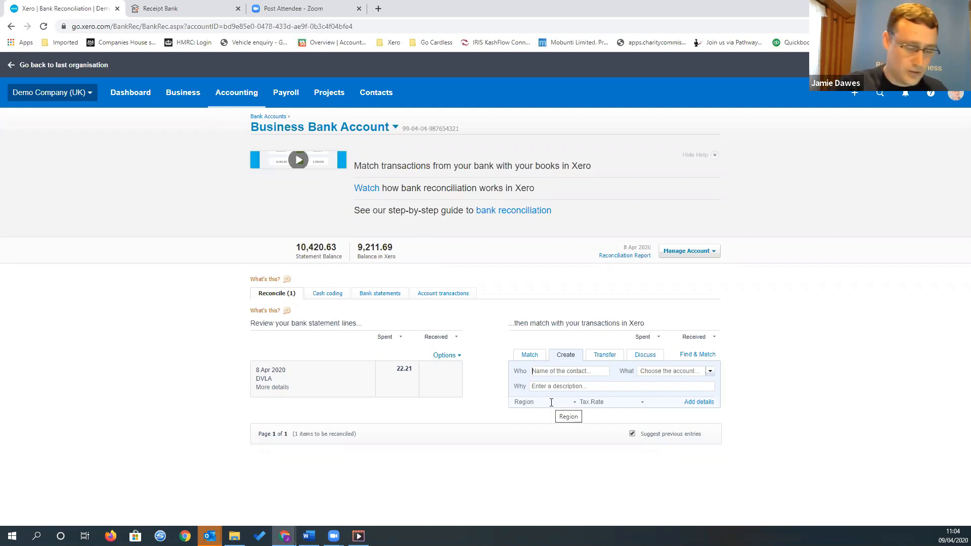
Enter DVLA as a new contact for the 22.21 payment and code it to account 449 - Motor Vehicle Expenses
type("DVLA")
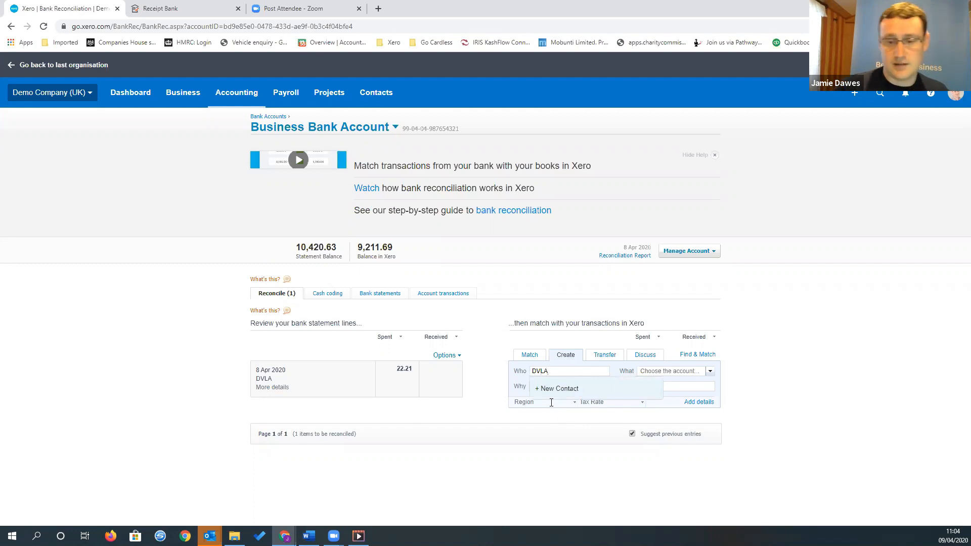
key("Tab")
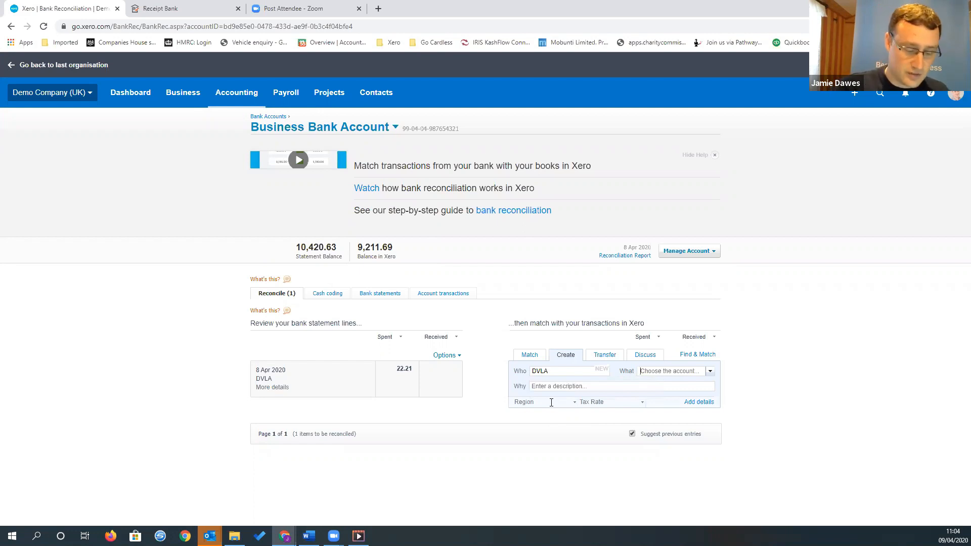
type("moto")
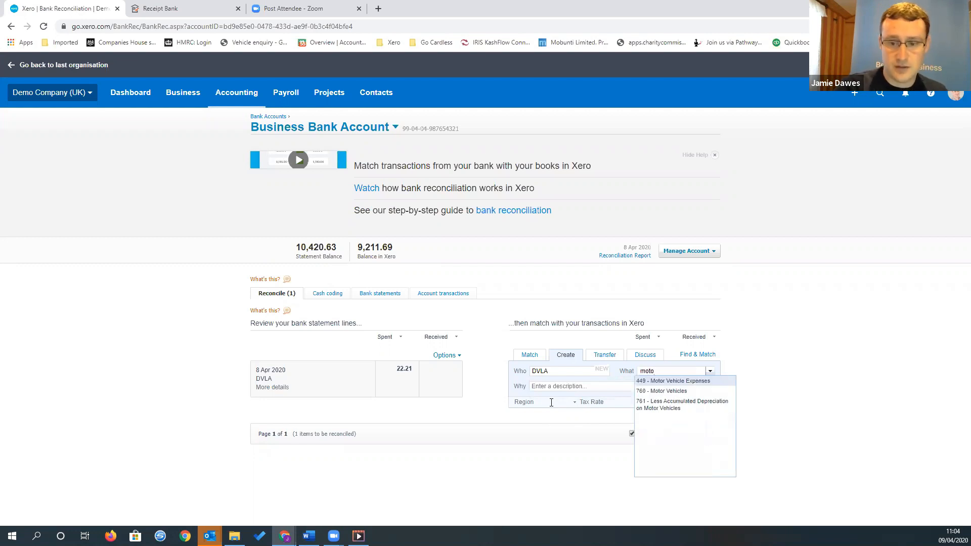
key("Return")
key("Tab")
key("shift+Tab")
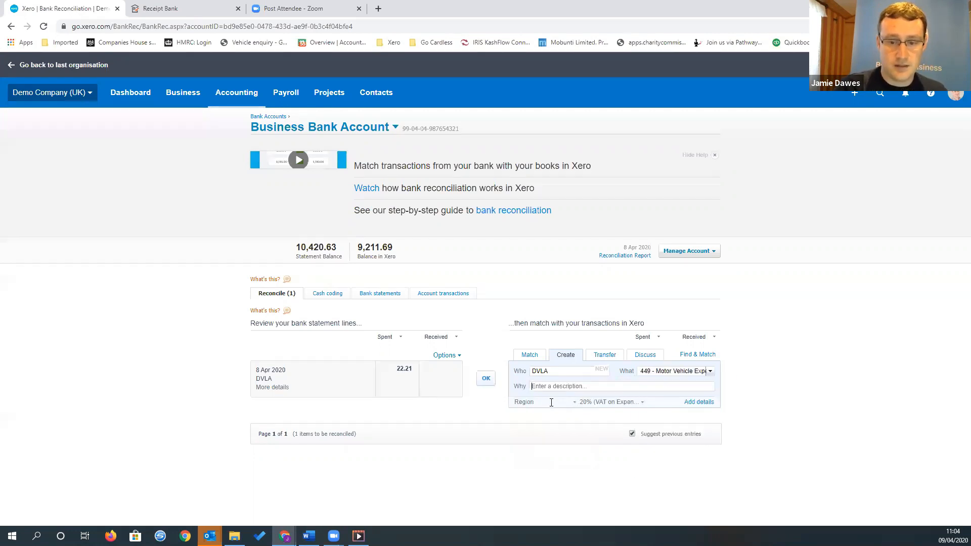
Describe the DVLA payment as Licence fee, leave its region unset and set its tax rate to No VAT
type("Licence fee")
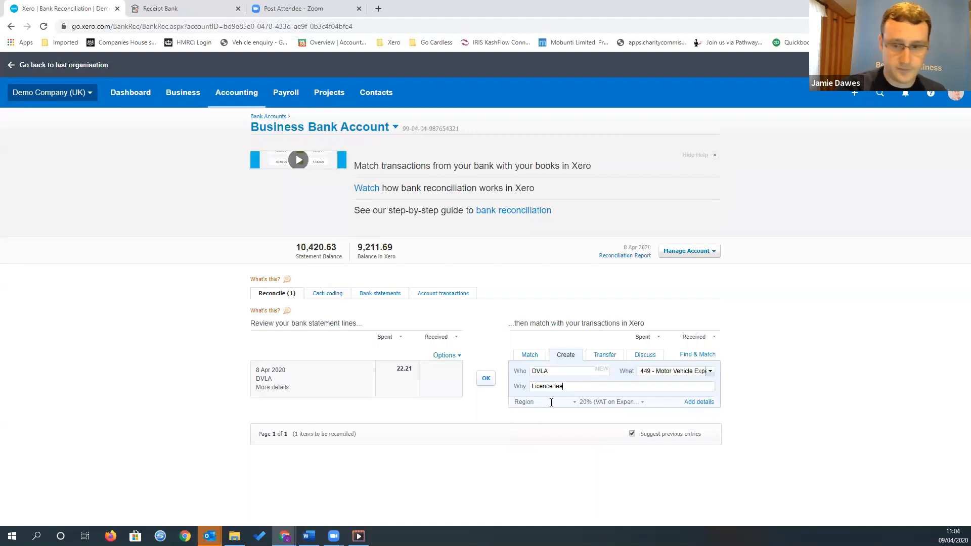
key("Tab")
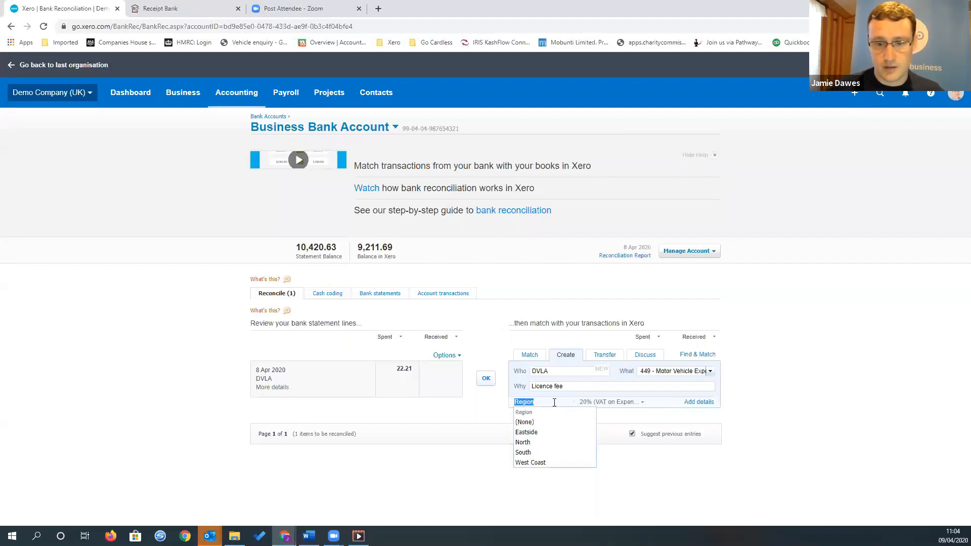
key("Tab")
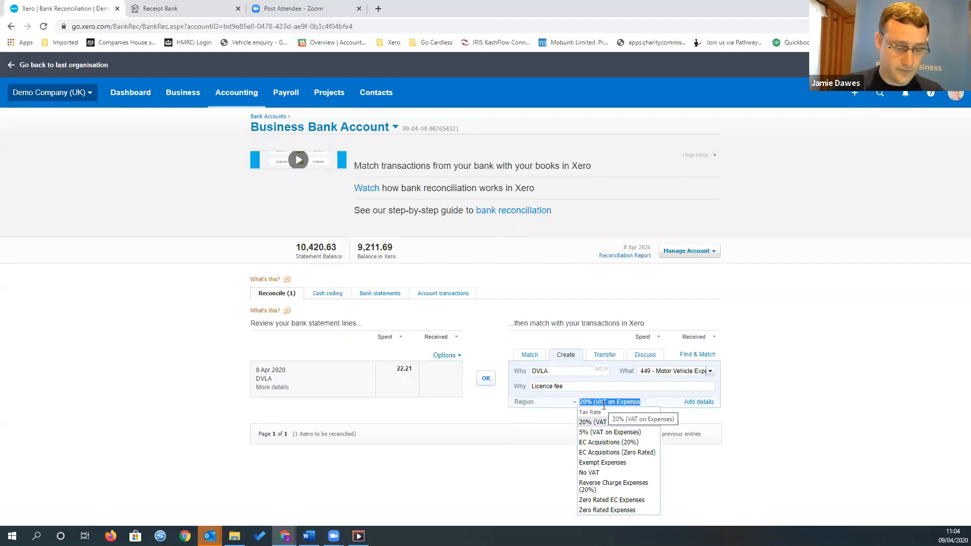
type("no")
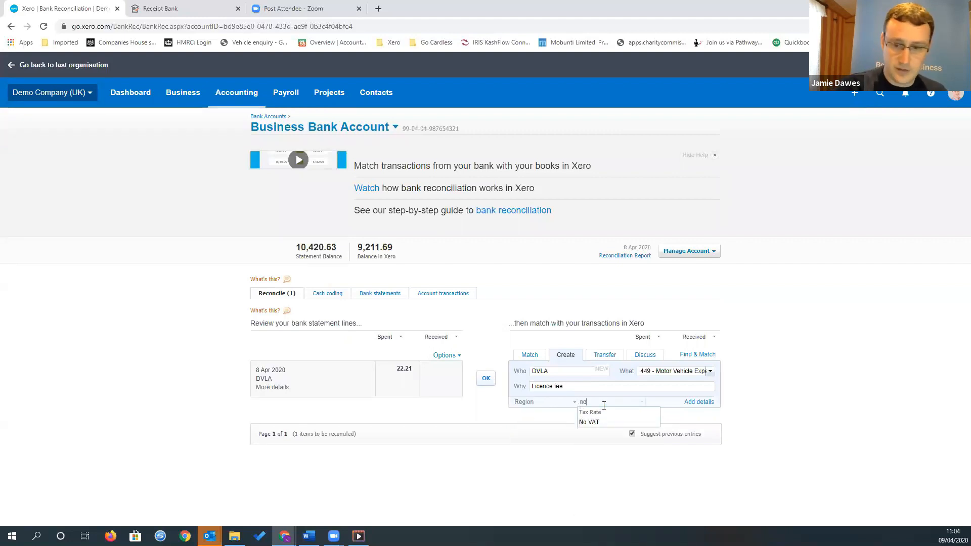
left_click(632, 422)
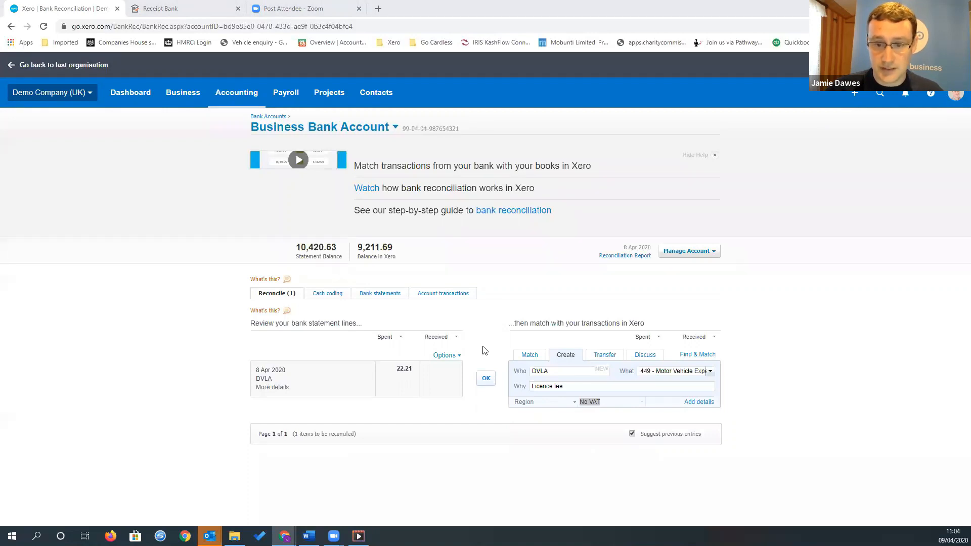
View the transfer option for the DVLA payment, then save a discussion note on it asking a colleague for help
left_click(604, 355)
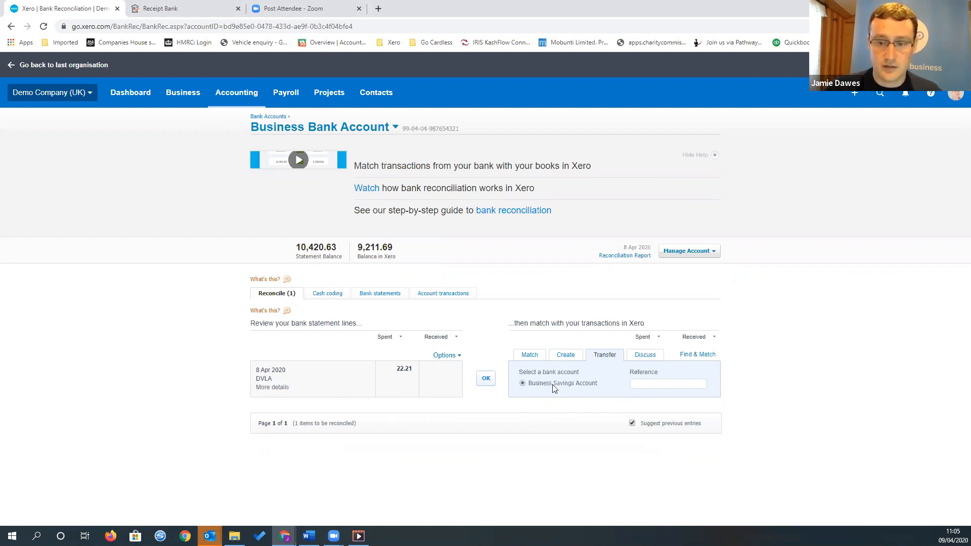
left_click(642, 358)
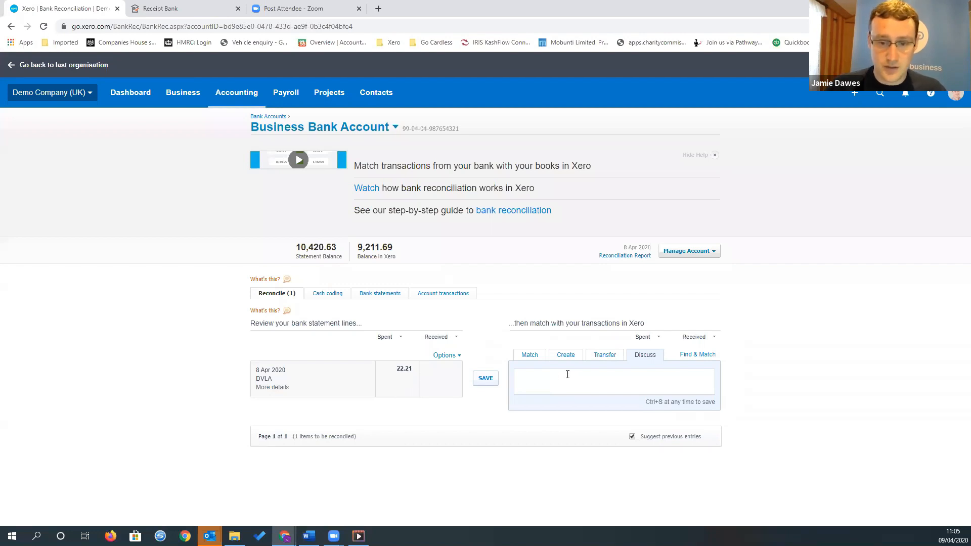
left_click(551, 381)
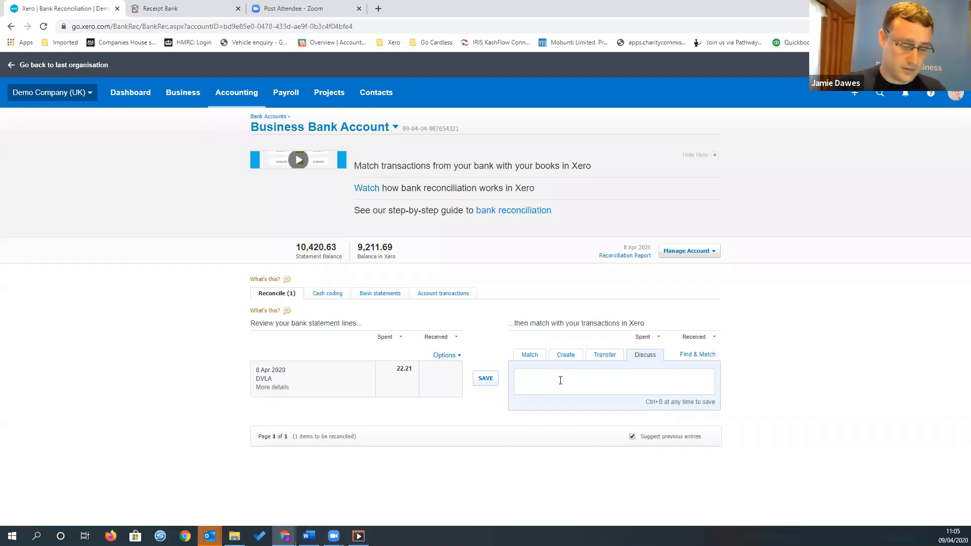
type("please hel")
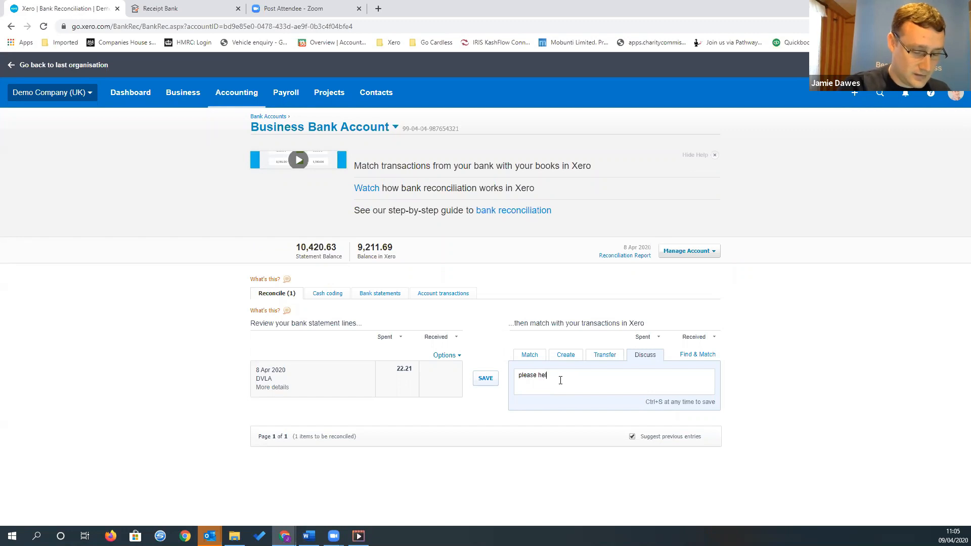
type("p Jamie!")
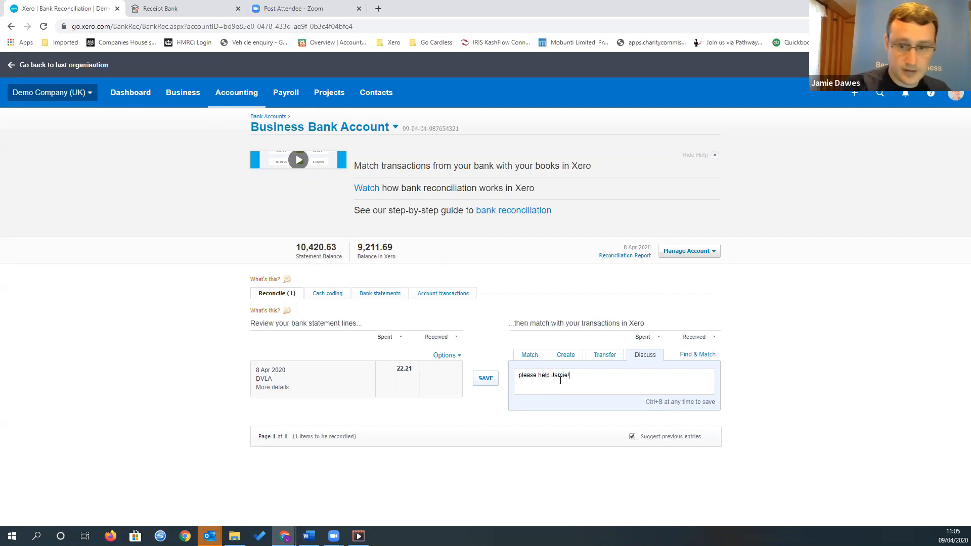
left_click(493, 385)
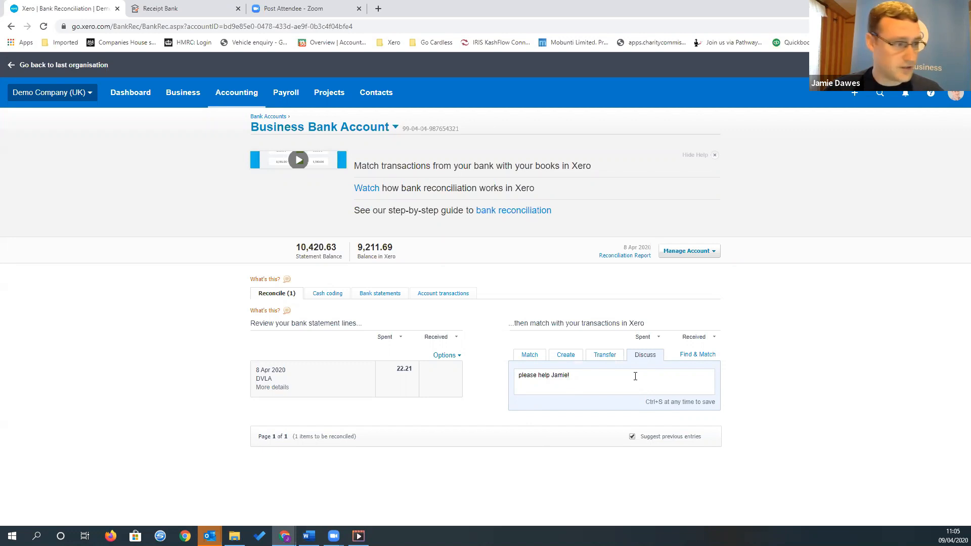
Look through the possible matching transactions for the DVLA payment and search them by name or reference for abc
left_click(692, 355)
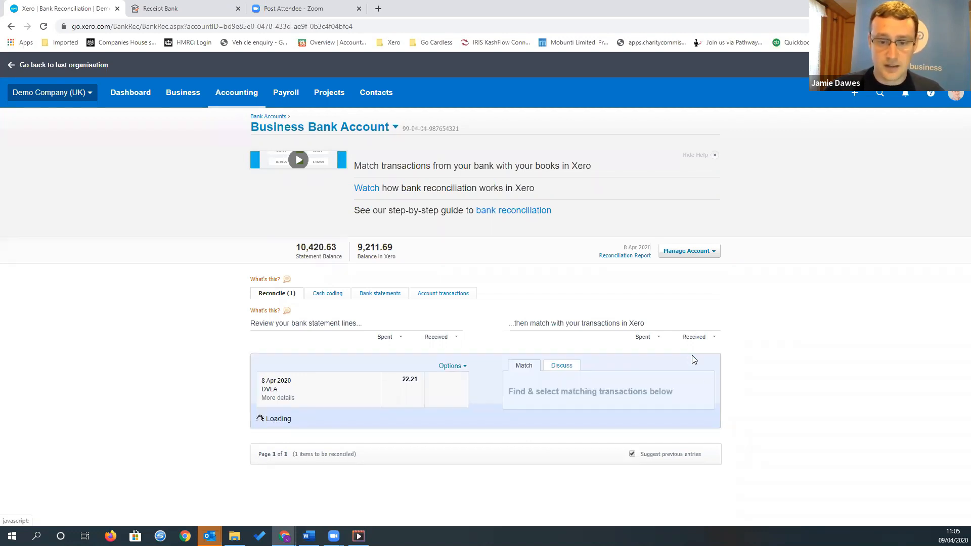
scroll(641, 374, "down", 1)
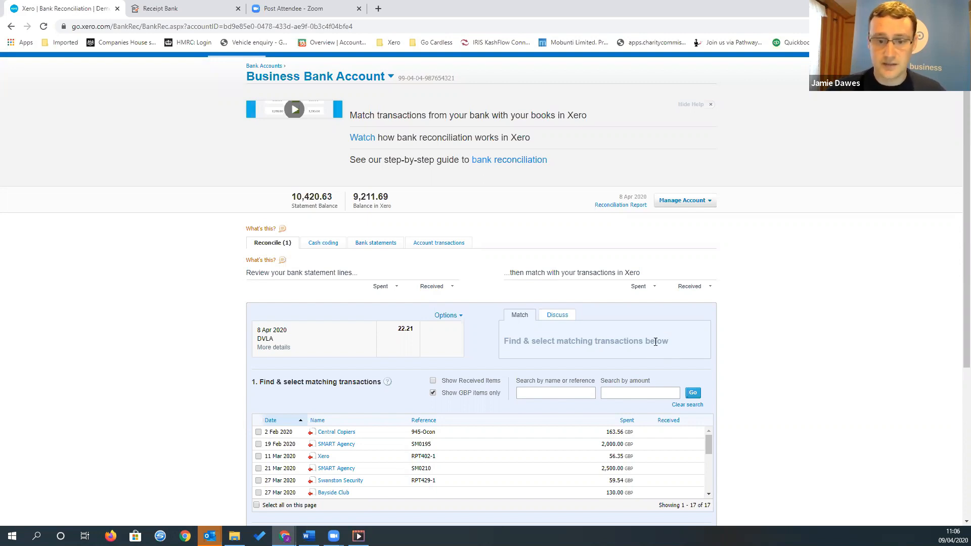
scroll(596, 432, "down", 2)
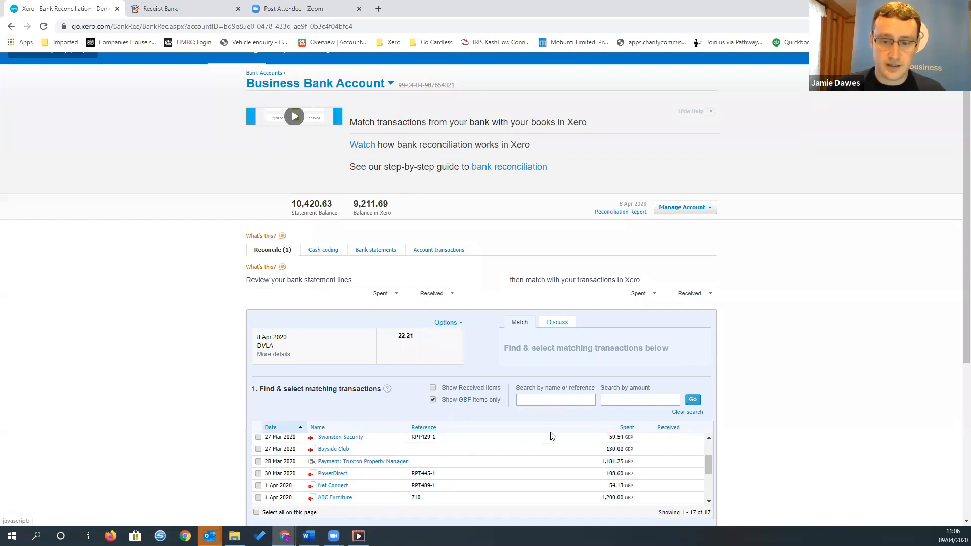
scroll(743, 403, "down", 2)
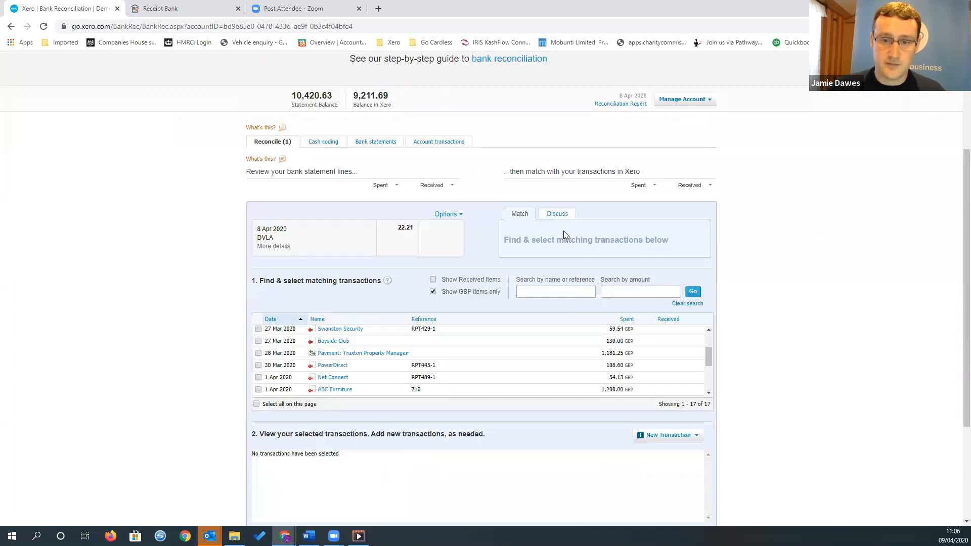
left_click(558, 291)
type("a")
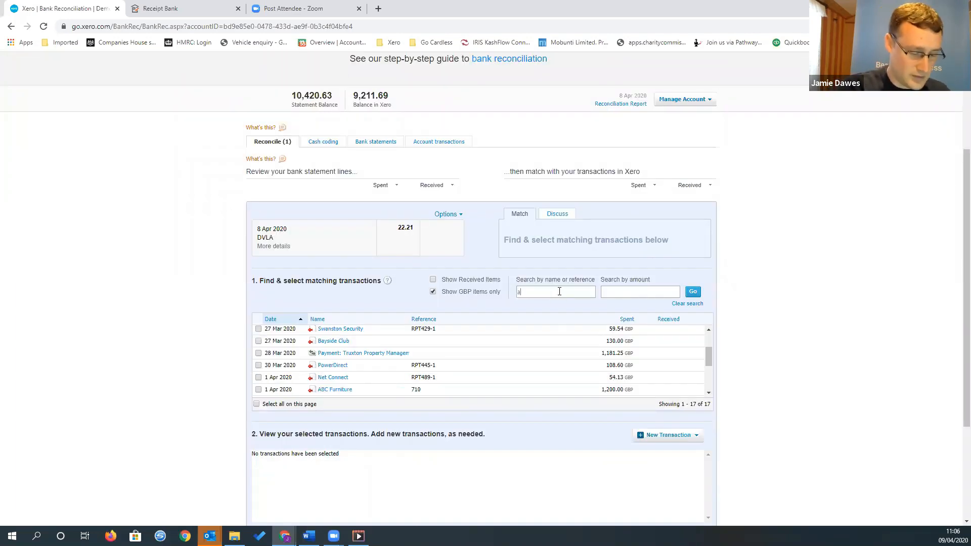
type("bc")
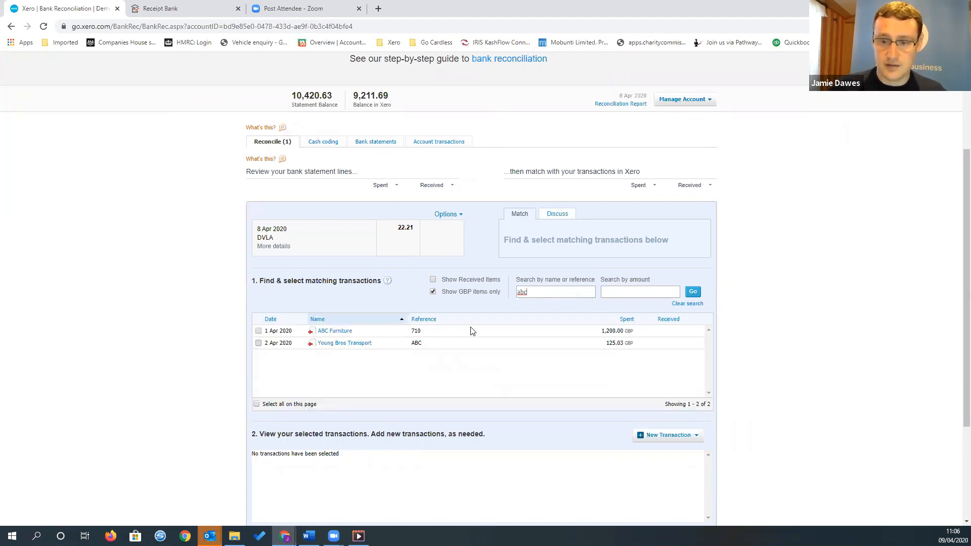
Select the ABC Furniture and Young Bros Transport bills as matches and compare their sum with the money spent
left_click(258, 331)
left_click(258, 342)
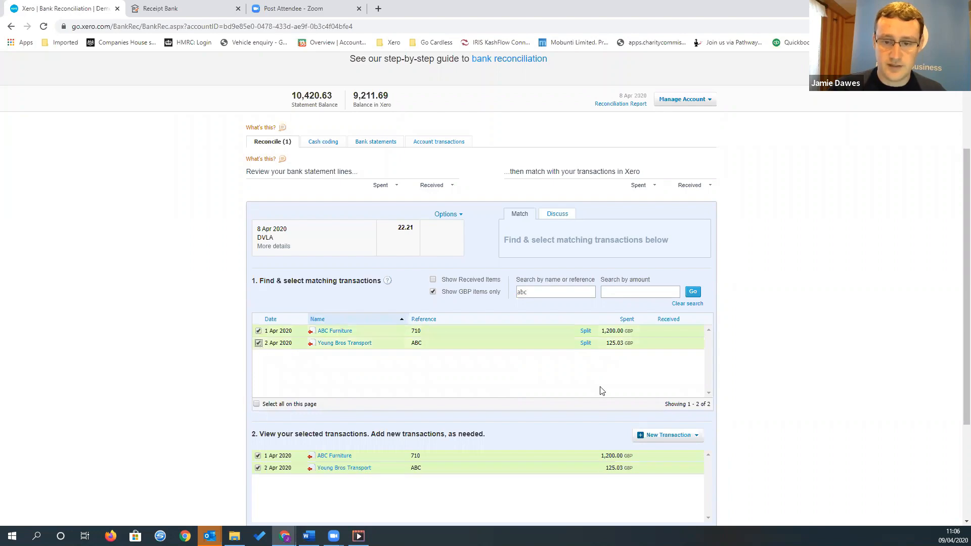
scroll(595, 288, "down", 1)
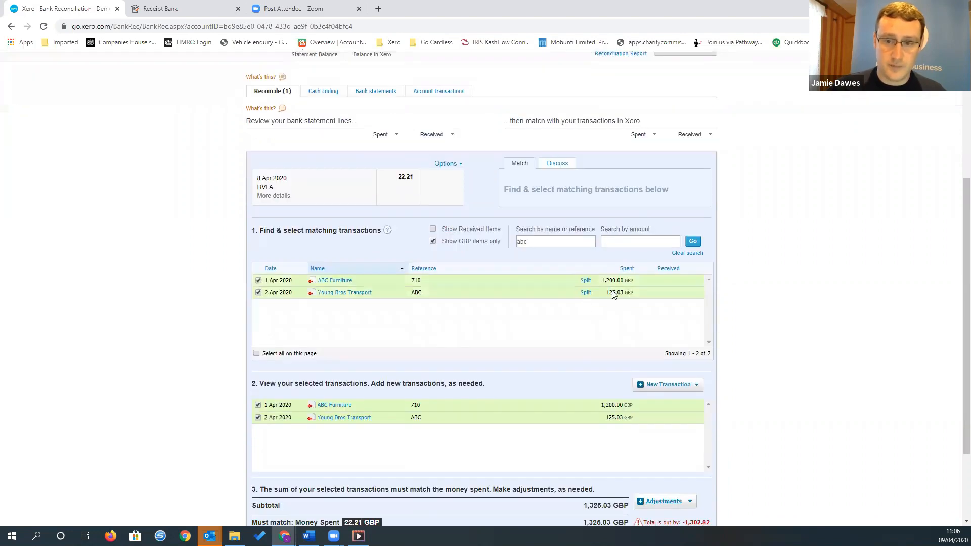
scroll(722, 475, "down", 2)
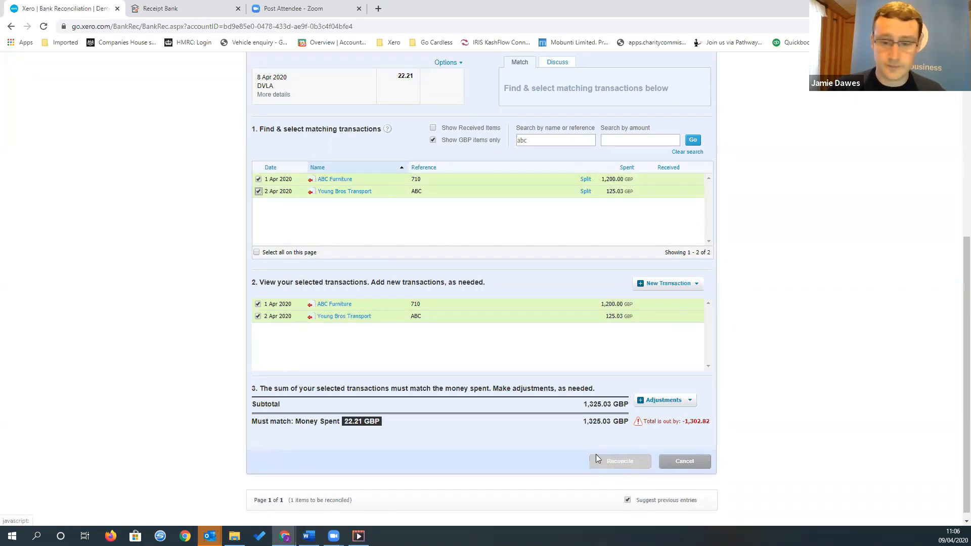
scroll(628, 429, "up", 3)
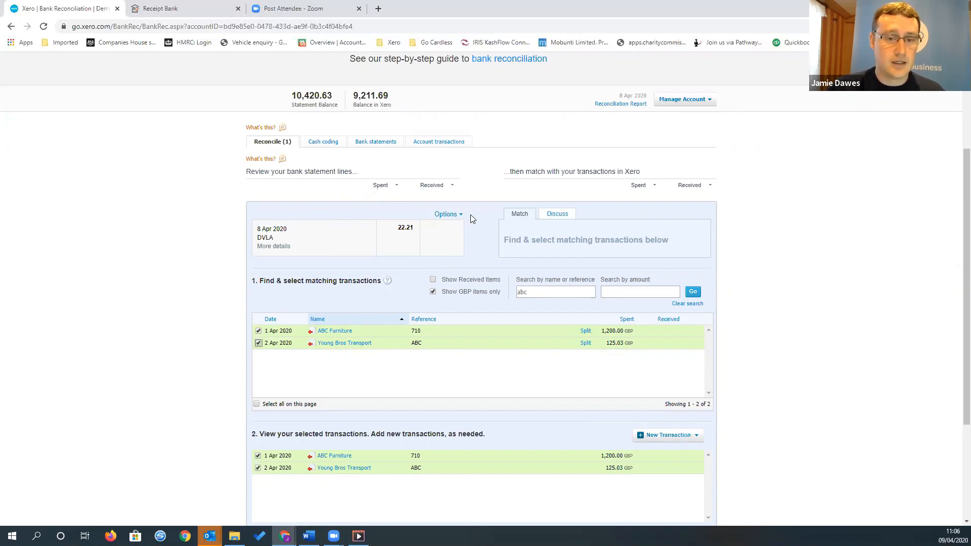
scroll(479, 211, "down", 1)
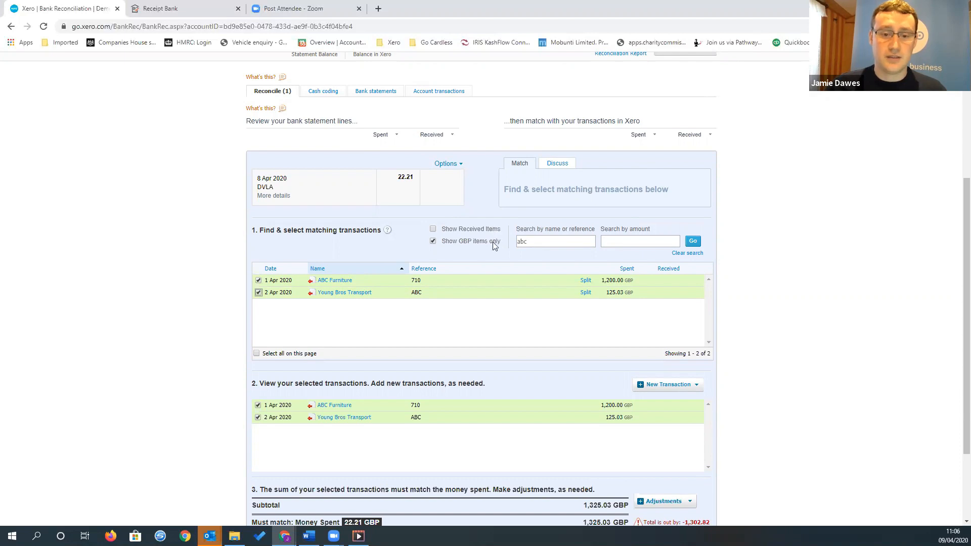
Open the part-payment split for the ABC Furniture bill, cancel it, and return to the list of statement lines to reconcile
left_click(585, 281)
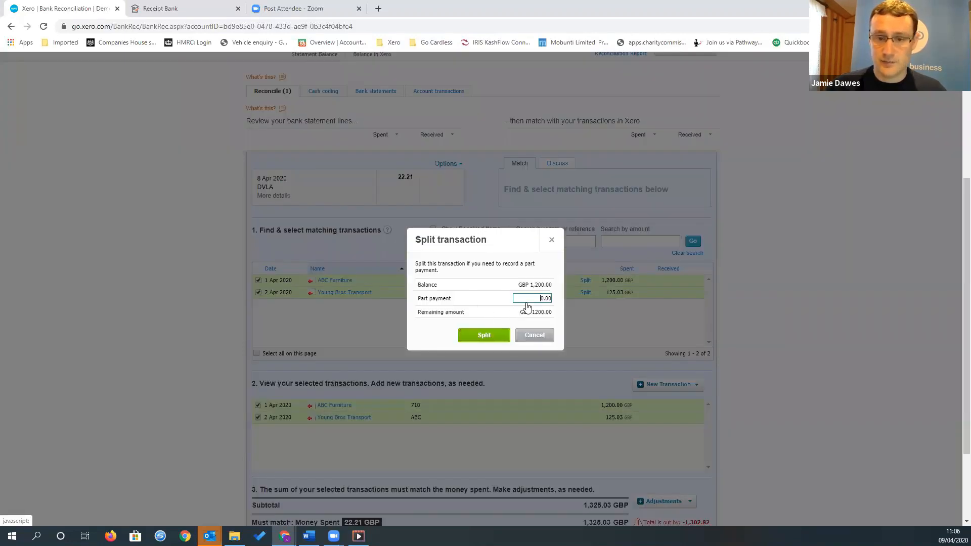
left_click(540, 336)
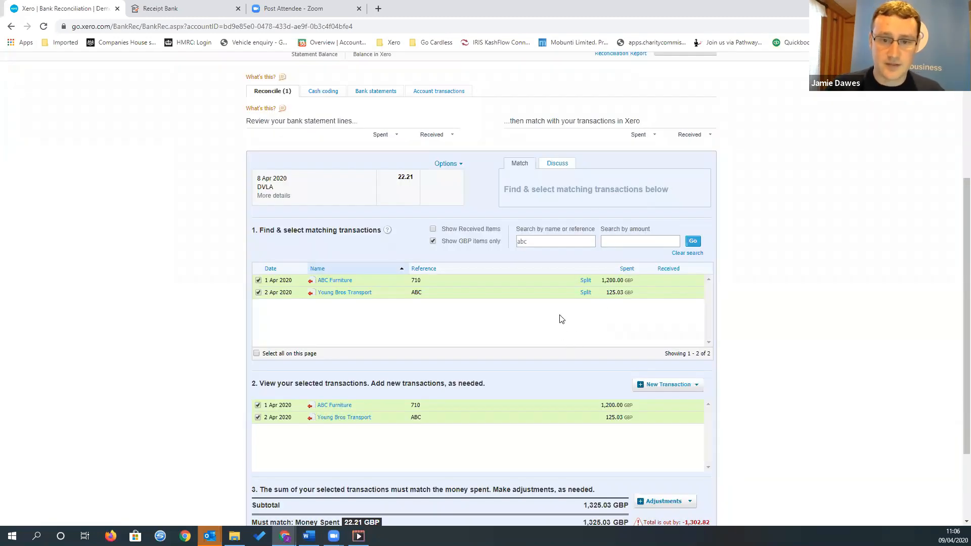
scroll(559, 314, "down", 1)
scroll(558, 314, "down", 1)
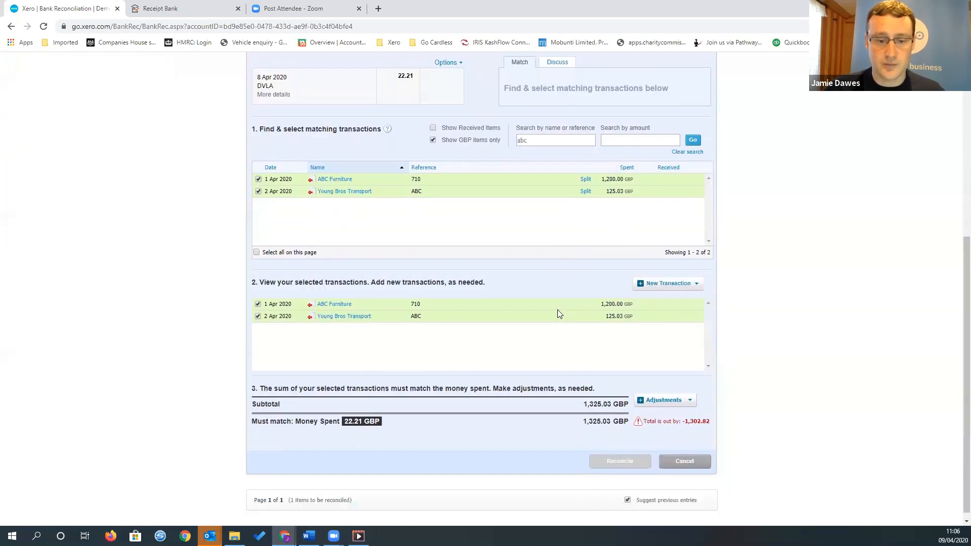
scroll(558, 313, "up", 3)
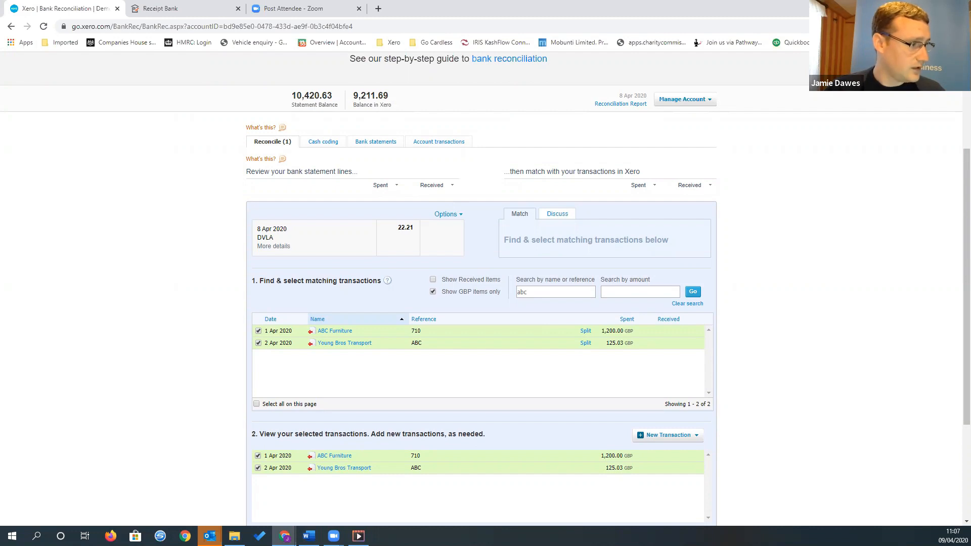
left_click(278, 144)
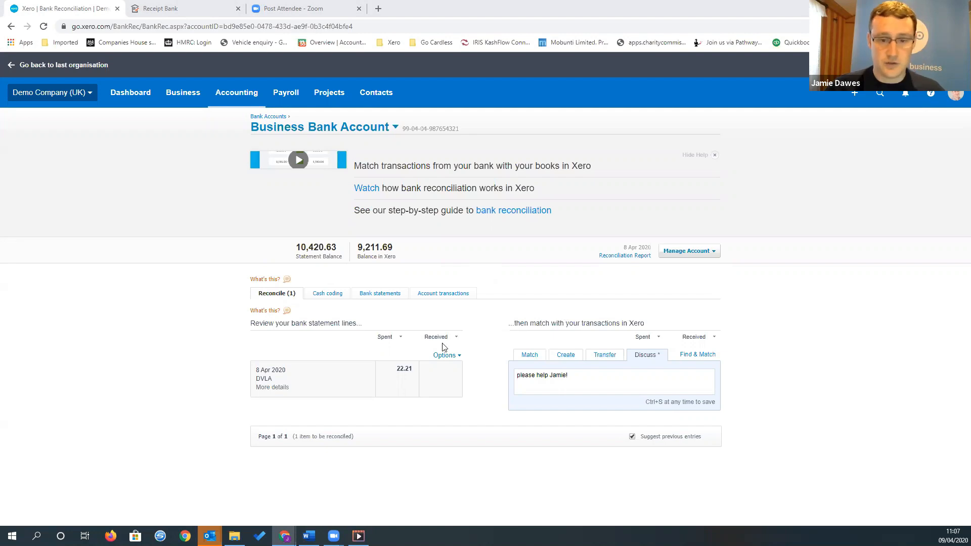
Try matching the DVLA payment to SMART Agency bill SM0195 by splitting off a 22.21 part payment, then leave without reconciling
left_click(708, 358)
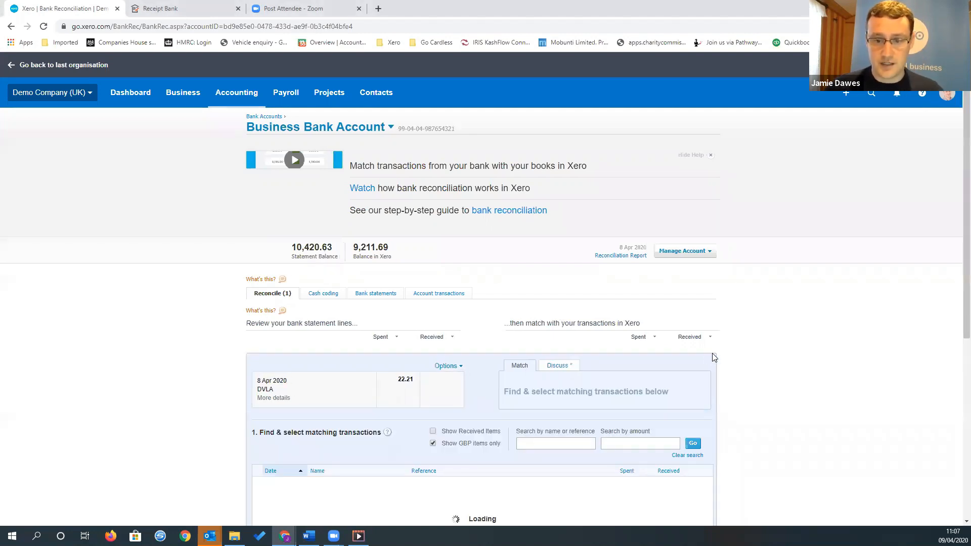
scroll(524, 348, "down", 4)
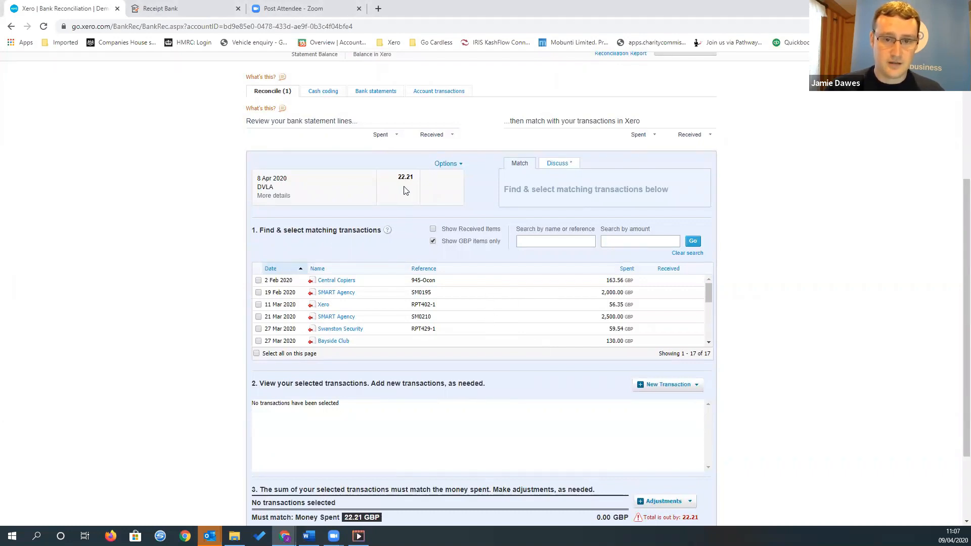
left_click(258, 292)
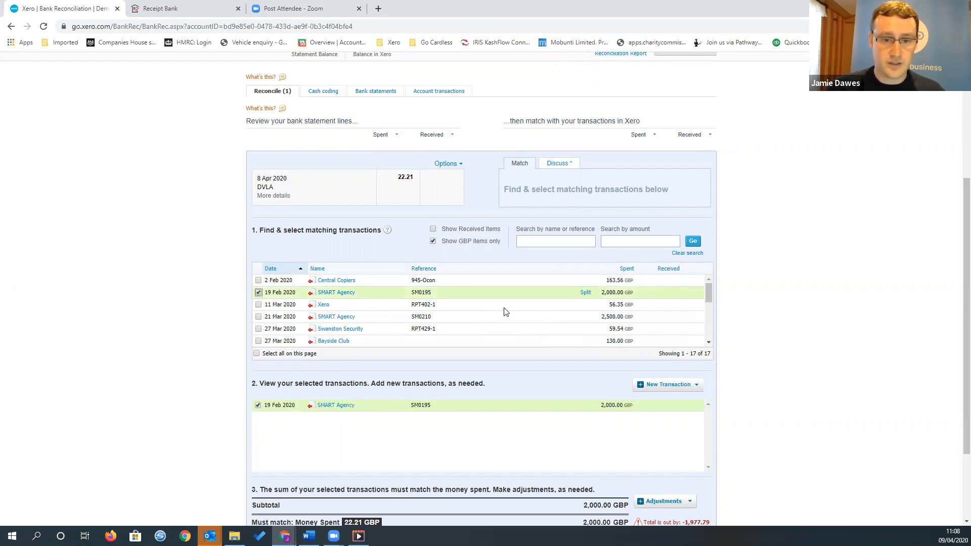
left_click(585, 294)
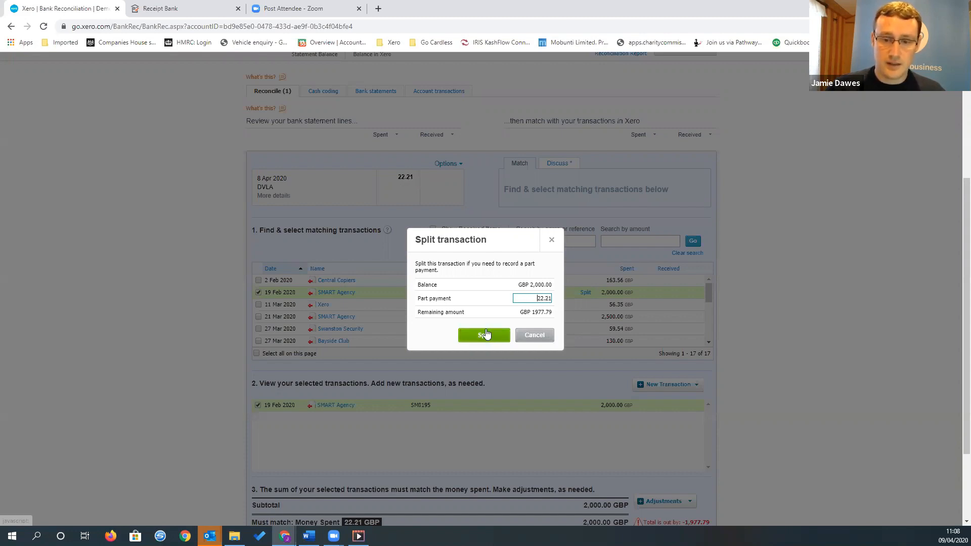
left_click(488, 336)
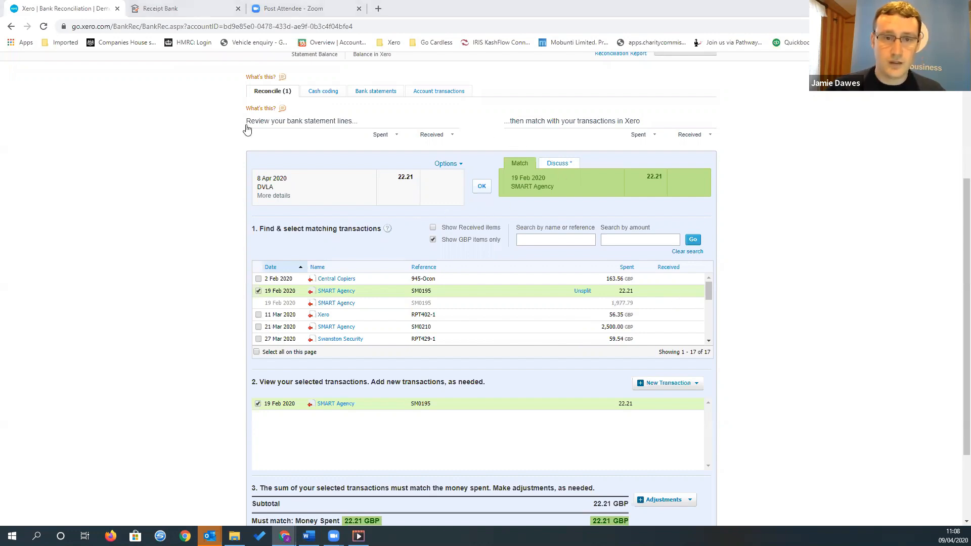
scroll(280, 149, "up", 1)
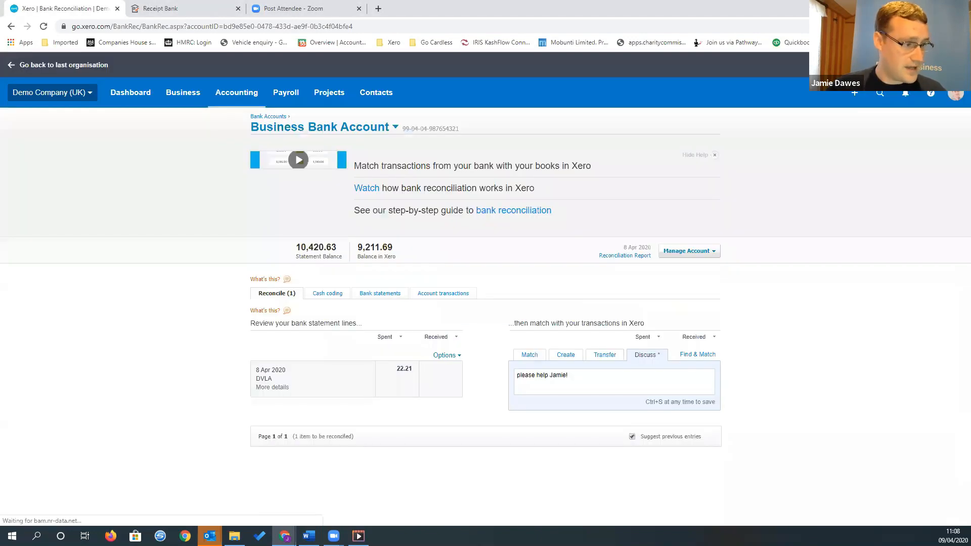
Code the 22.21 DVLA statement line to a new contact DVLA and account 449 - Motor Vehicle Expenses
left_click(565, 356)
left_click(563, 370)
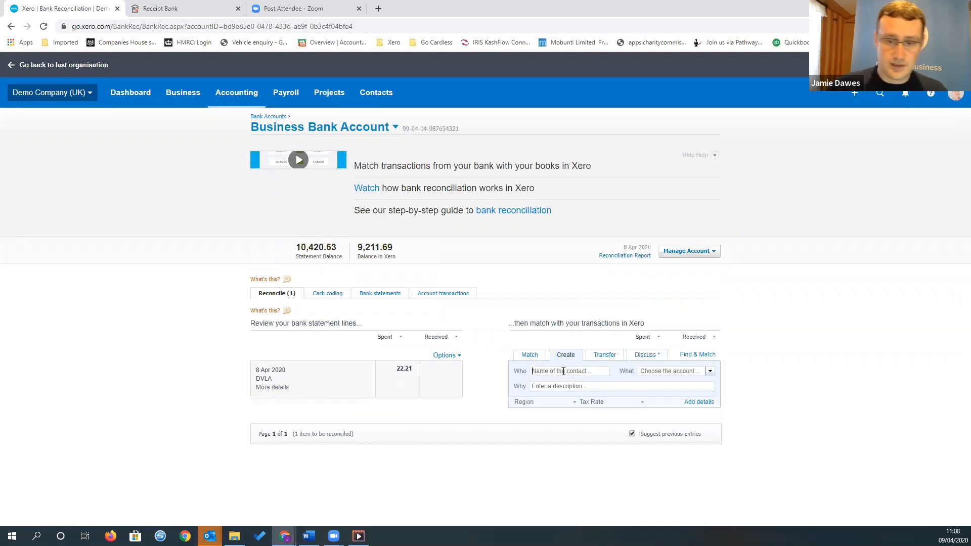
type("DV")
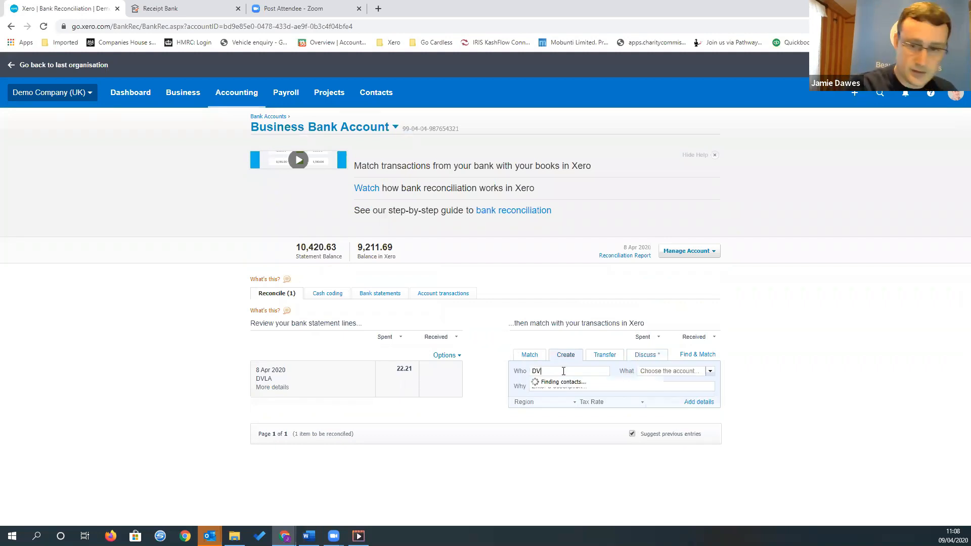
type("LA")
key("Tab")
type("mot")
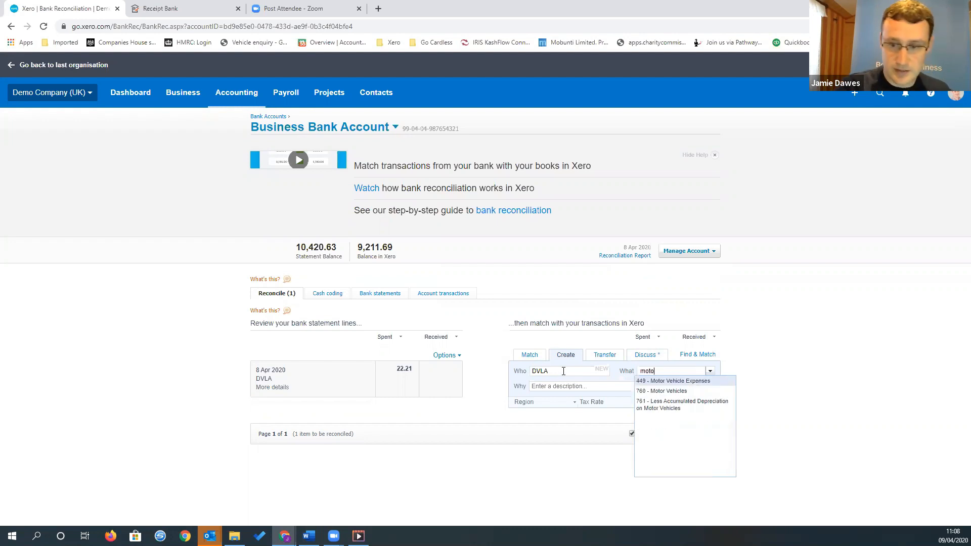
key("Tab")
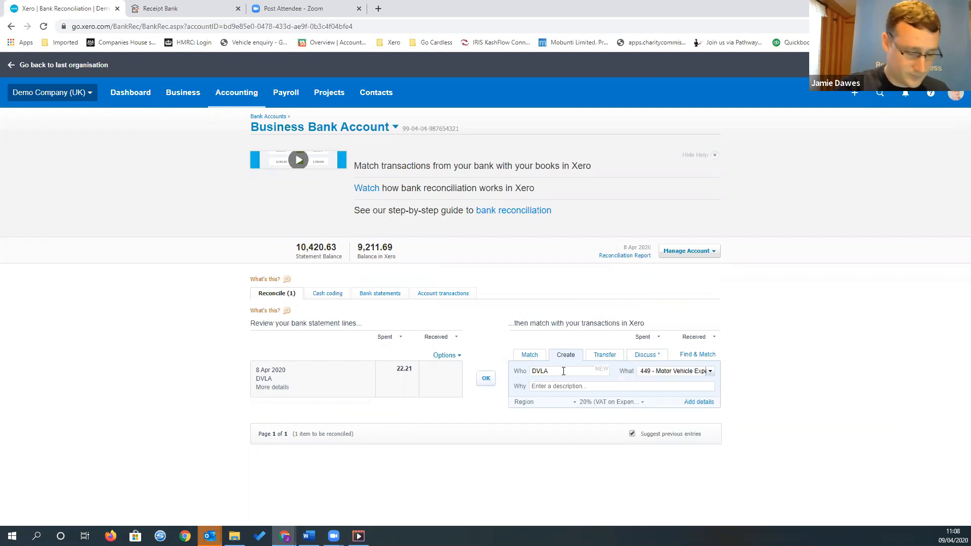
Describe the DVLA payment as licences, set its tax rate to No VAT and reconcile the statement line
key("Tab")
type("licences")
key("Tab")
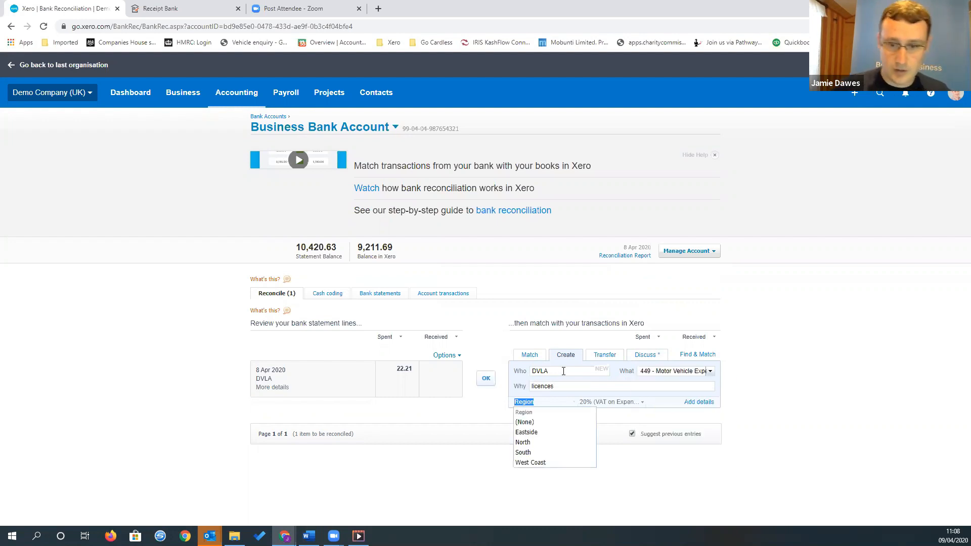
key("Tab")
type("no")
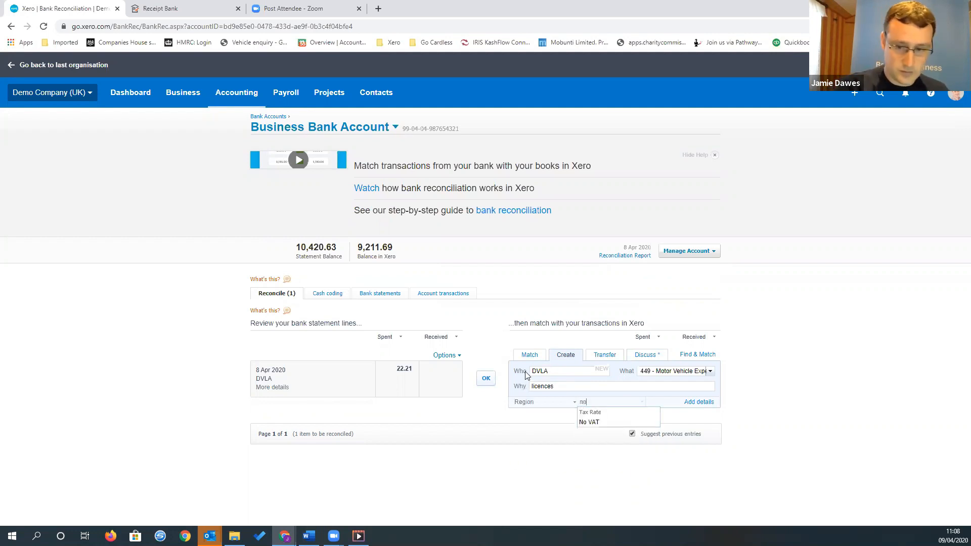
left_click(613, 421)
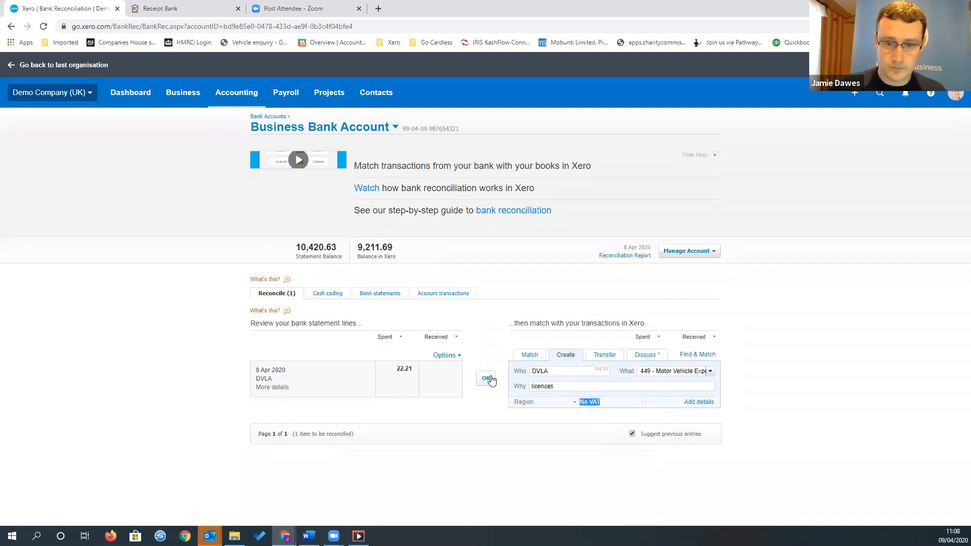
left_click(499, 377)
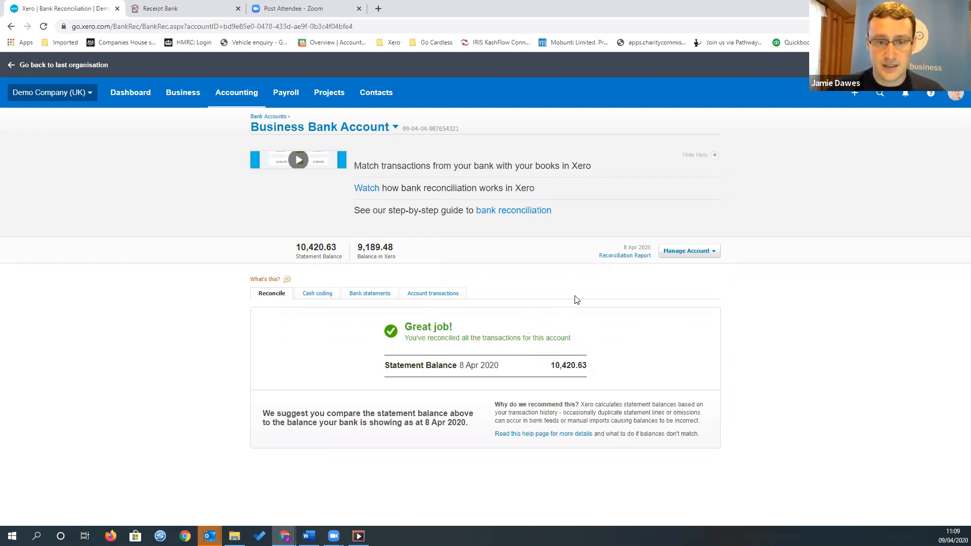
View the Business Bank Account's reconciliation report and examine its outstanding payments
left_click(632, 257)
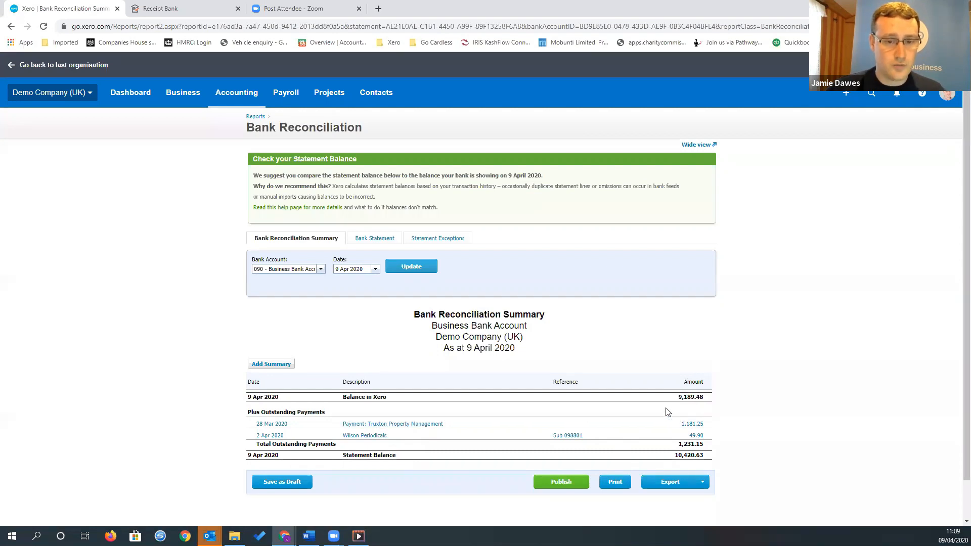
Record full payment of Bayside Wholesale bill GB1-White, dated 9 Apr 2020, from 090 - Business Bank Account with reference CHQ001
left_click(187, 104)
left_click(214, 202)
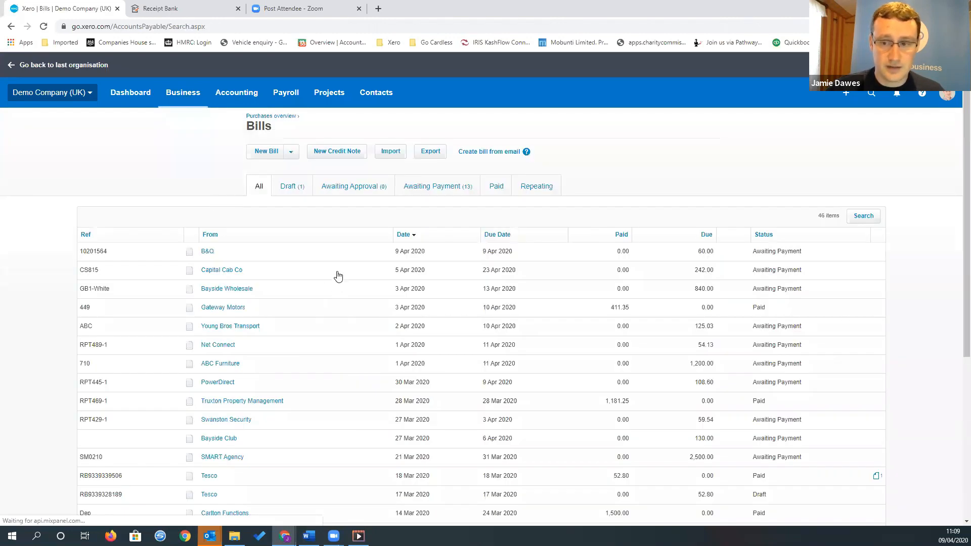
left_click(286, 295)
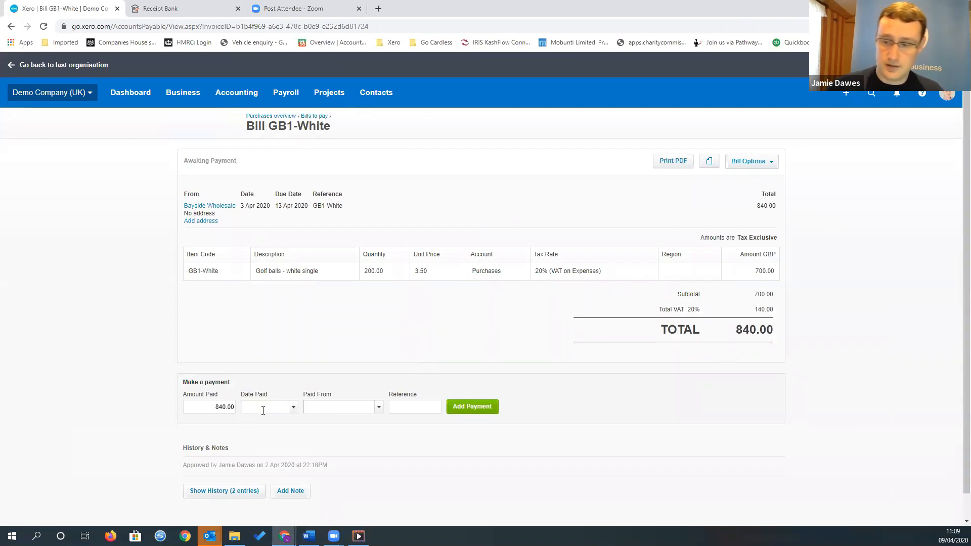
type("09/04/201")
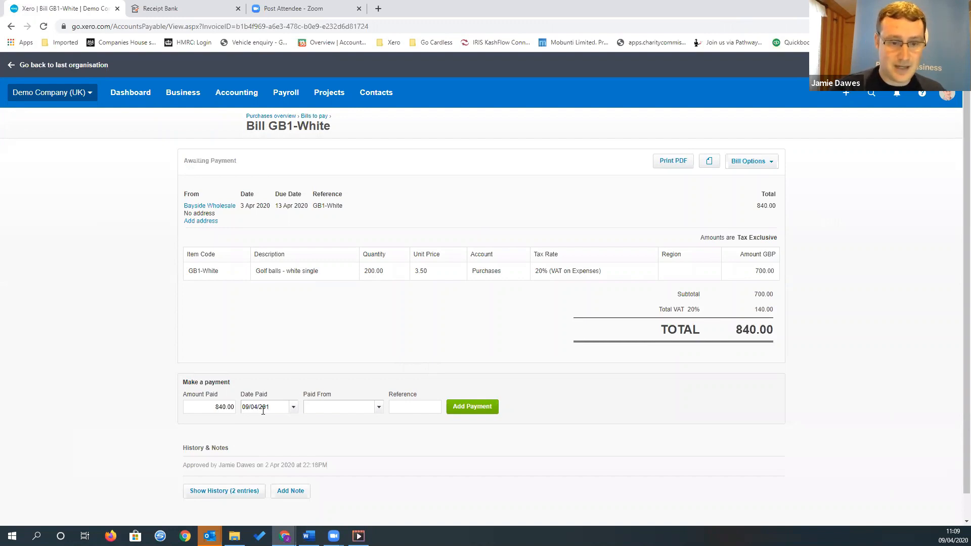
type("20")
key("Tab")
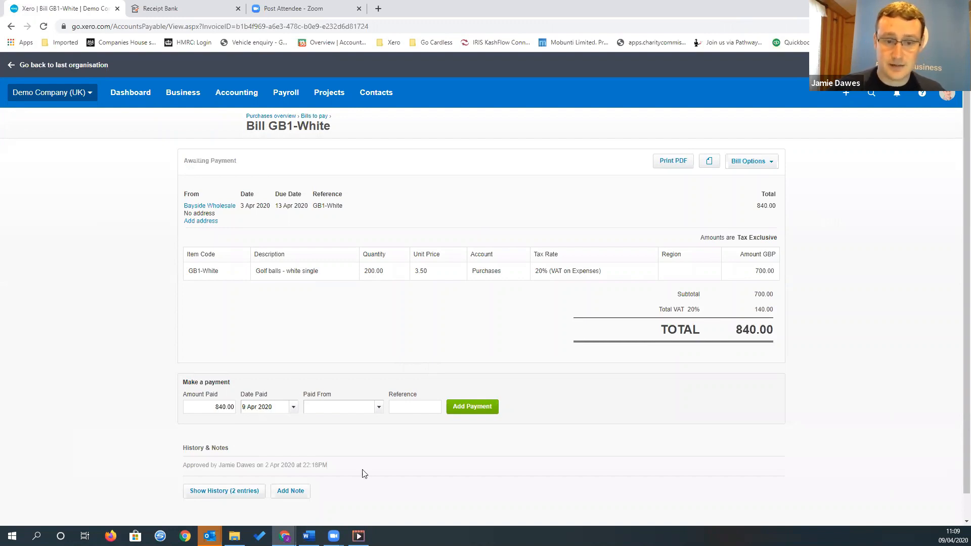
type("b")
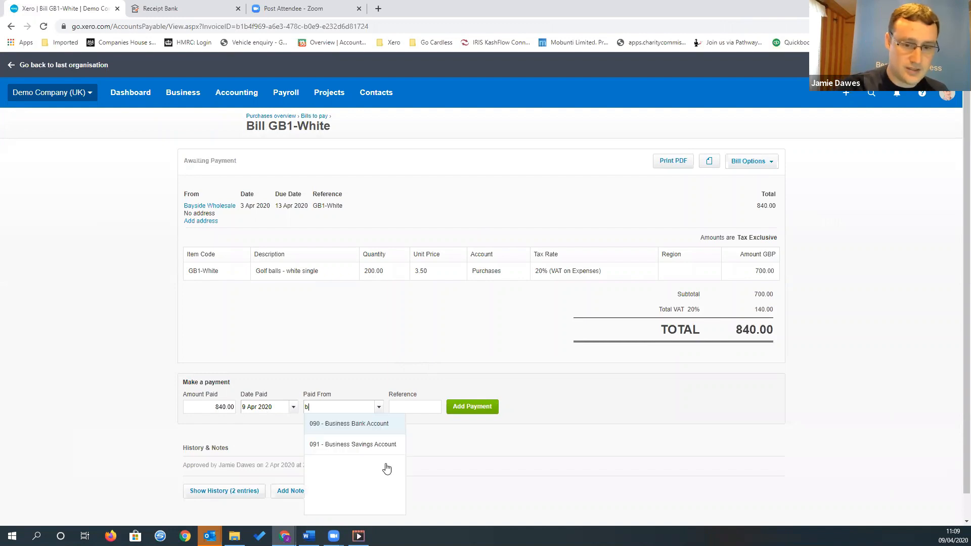
key("Return")
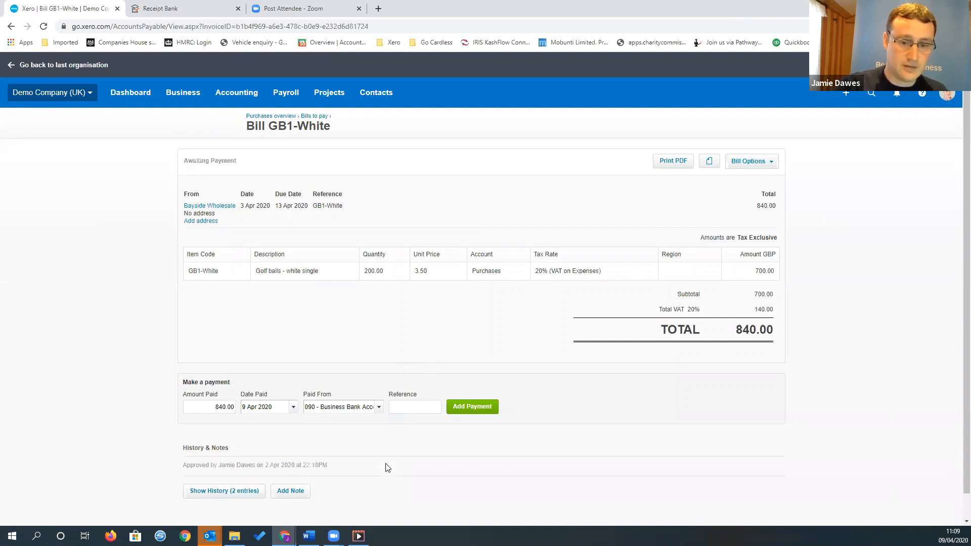
type("CHQ")
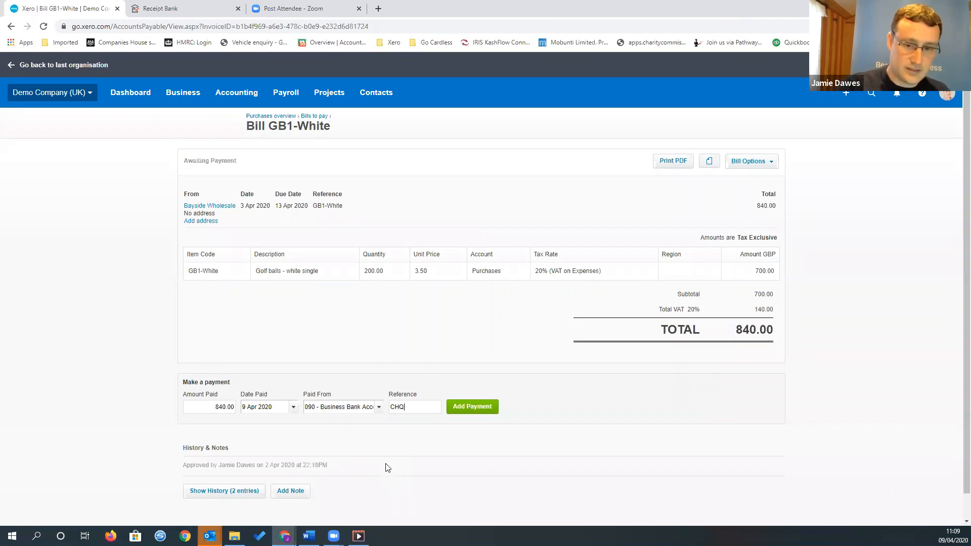
type("001")
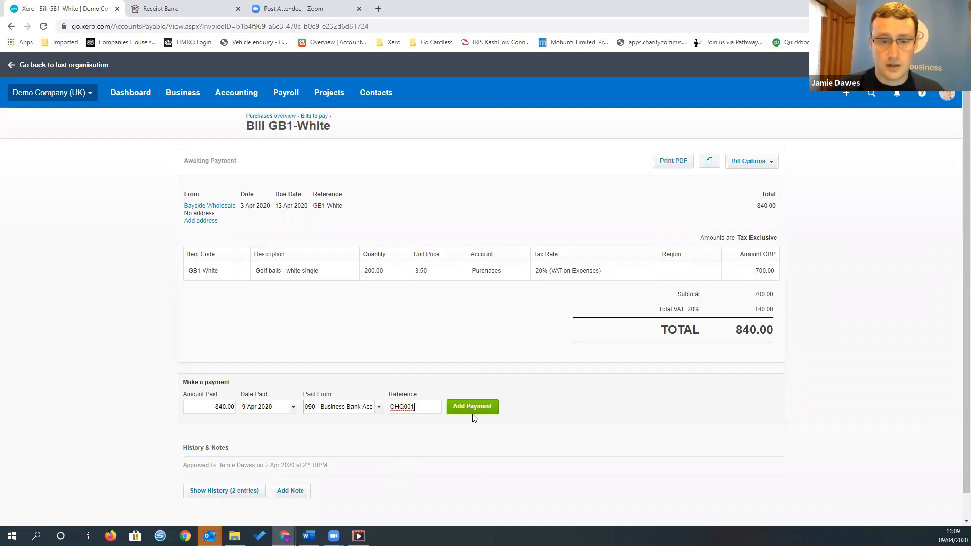
left_click(485, 412)
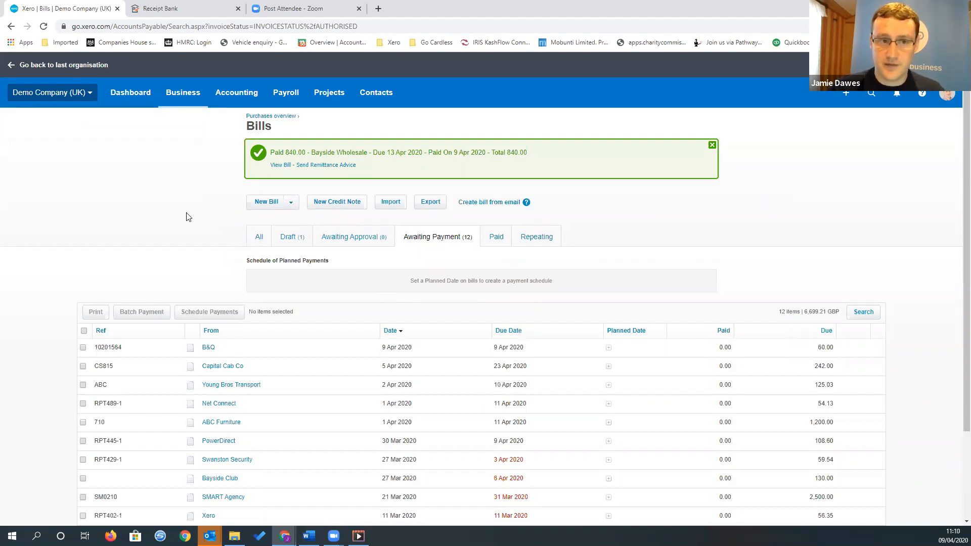
Check the Business Bank Account's transactions and reconciliation report for the Bayside Wholesale payment, and return to the account's reconcile page
left_click(141, 102)
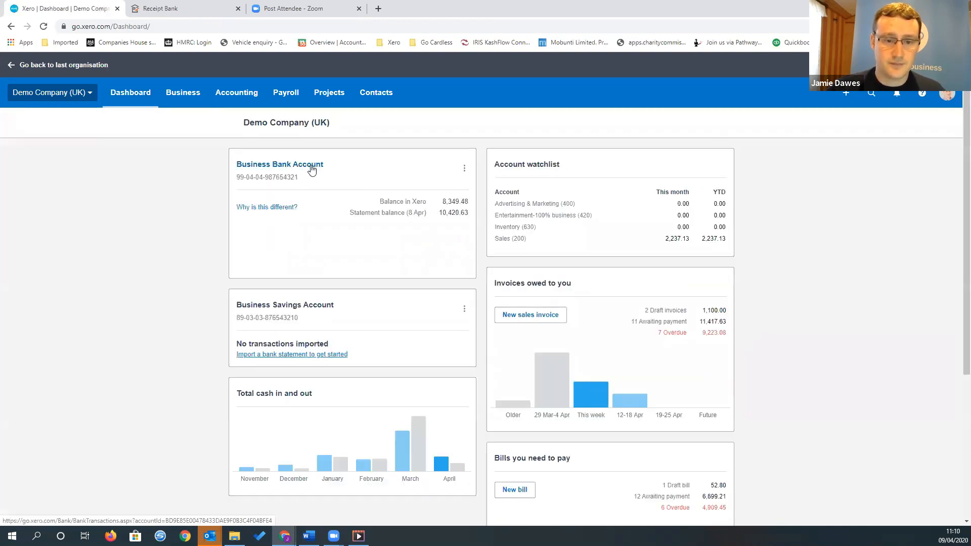
left_click(310, 170)
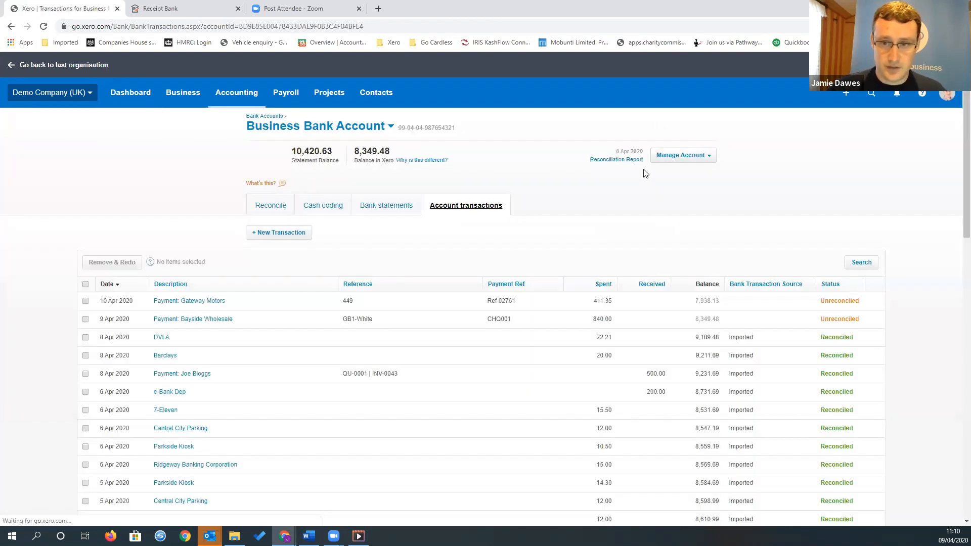
left_click(625, 160)
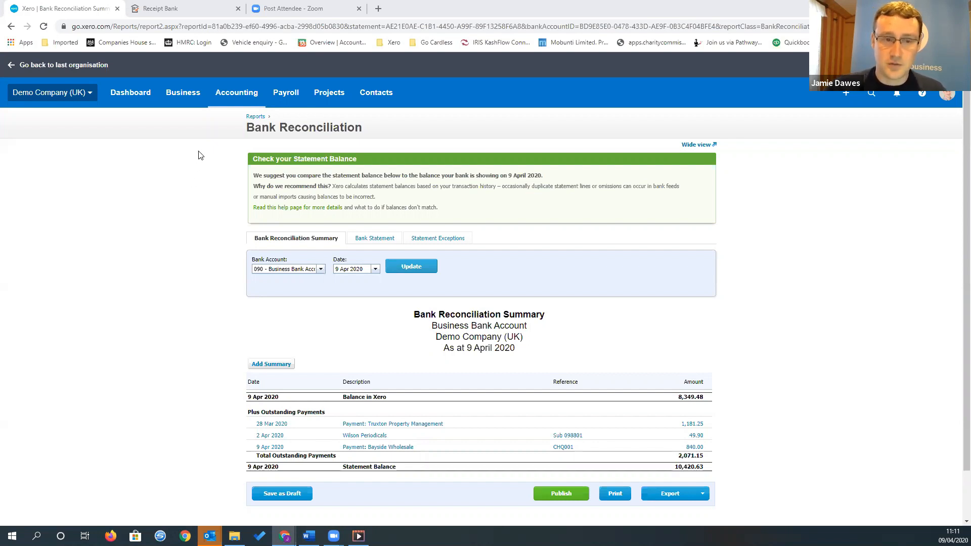
left_click(134, 94)
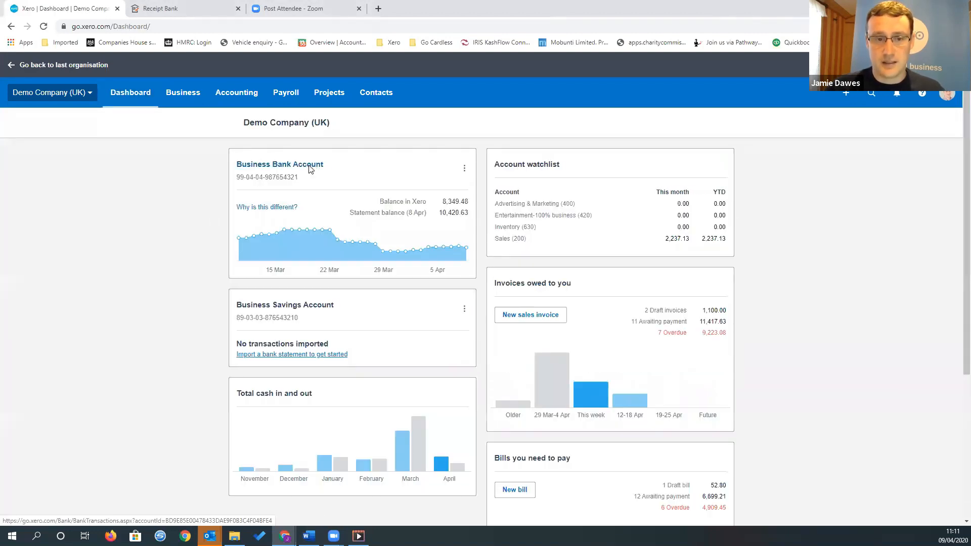
left_click(311, 166)
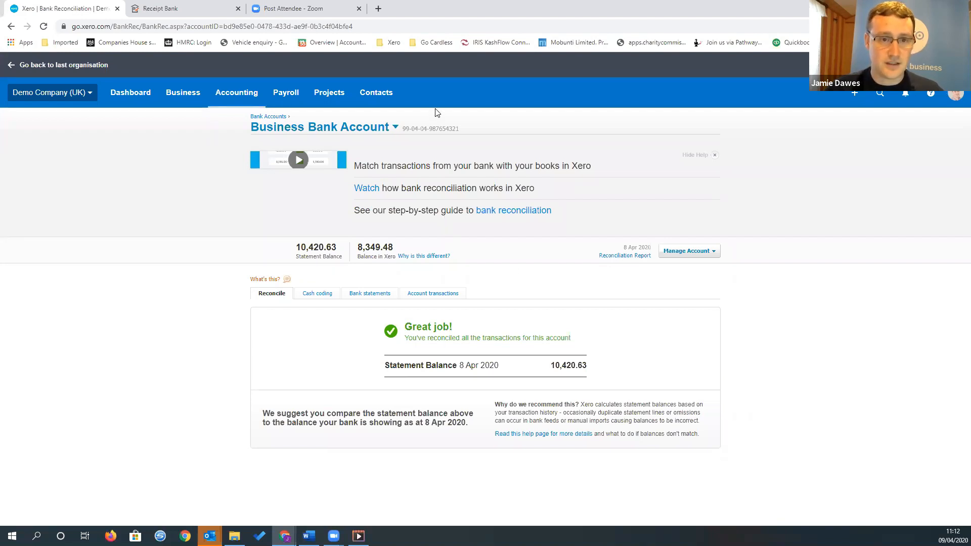
Open a blank contact form from the list of all contacts and examine its name, phone and address fields
left_click(376, 95)
left_click(395, 127)
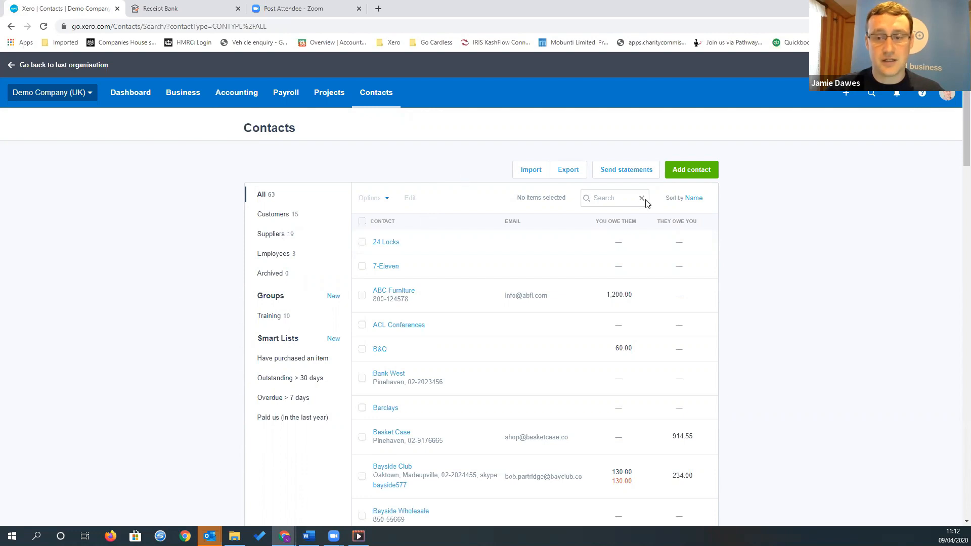
left_click(706, 174)
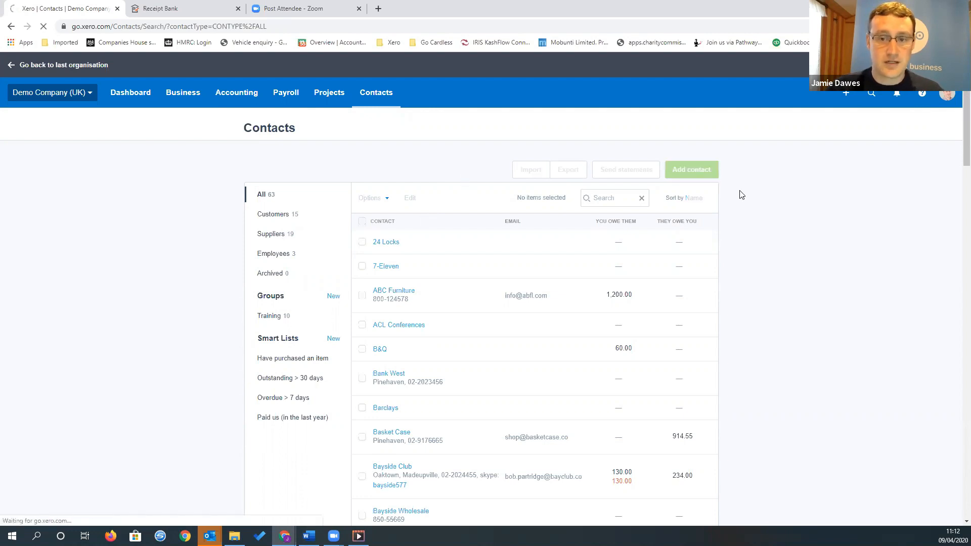
scroll(460, 198, "down", 1)
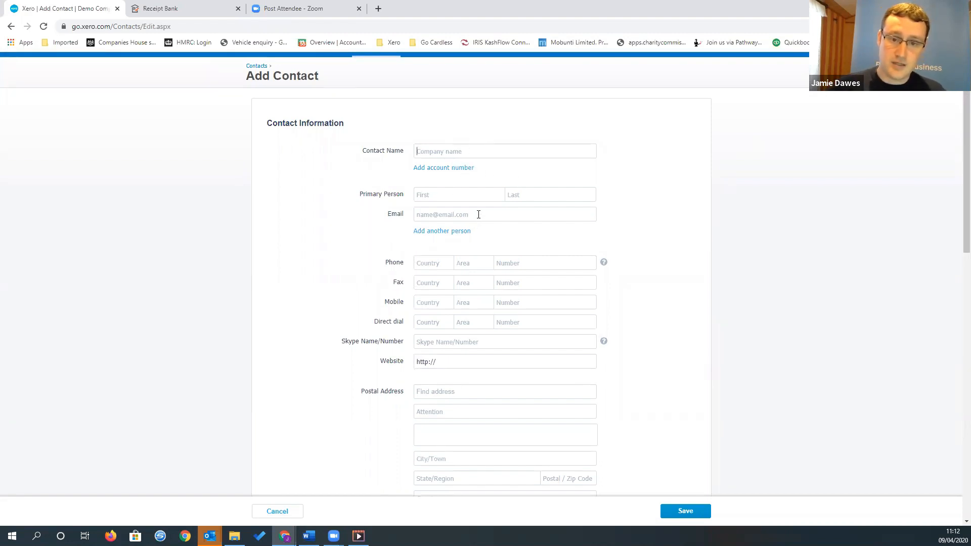
scroll(667, 209, "down", 2)
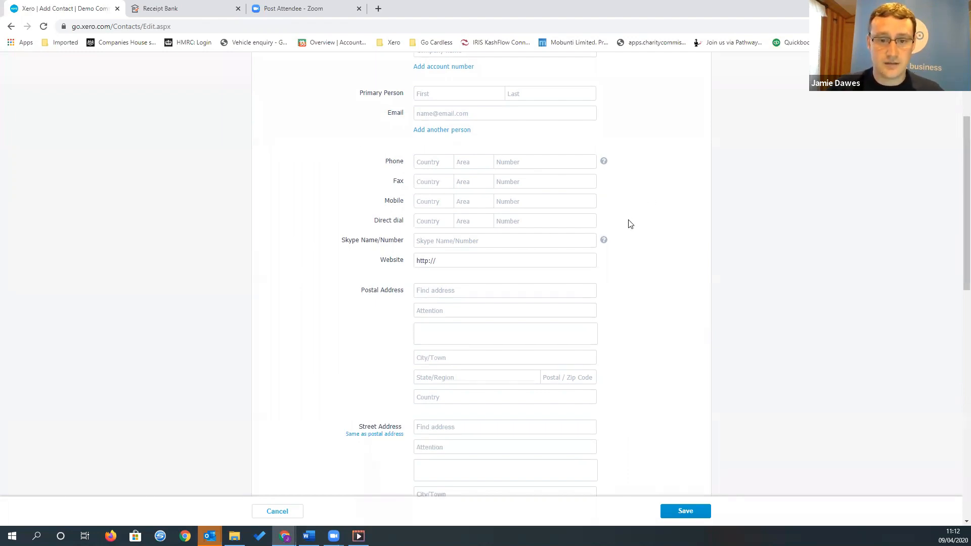
scroll(627, 215, "down", 1)
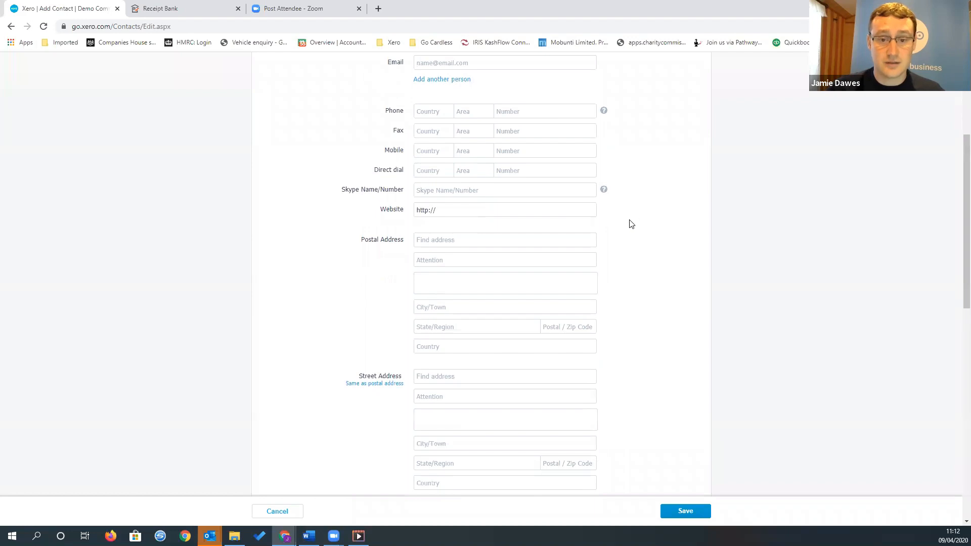
Examine the new contact's financial details, including default sales account choices, VAT, credit limit, batch payment and due date settings
scroll(491, 257, "down", 7)
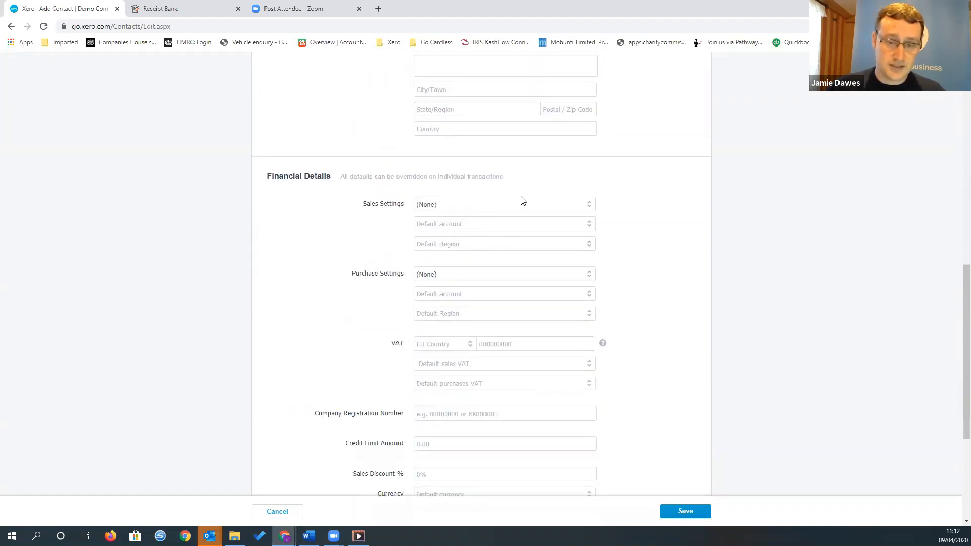
scroll(522, 201, "down", 2)
scroll(464, 115, "up", 1)
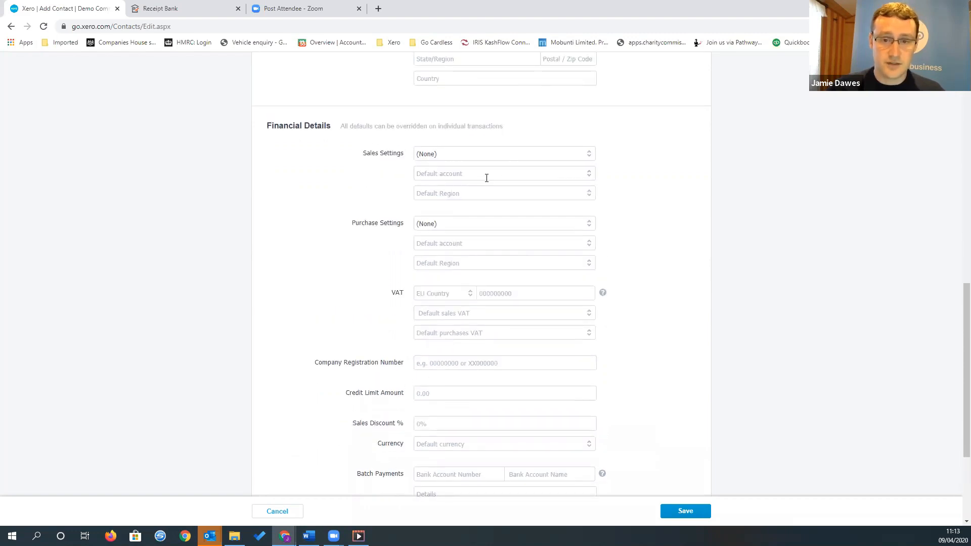
left_click(584, 176)
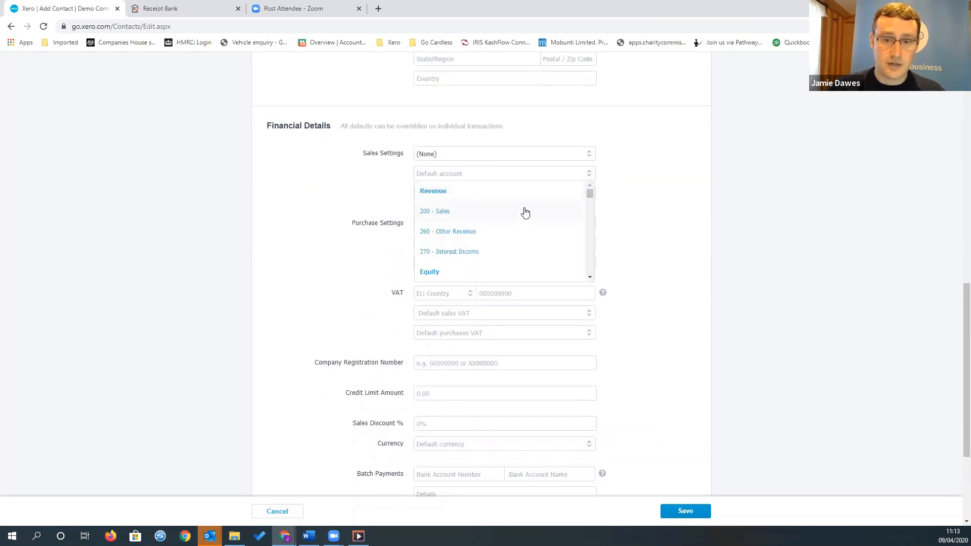
left_click(635, 197)
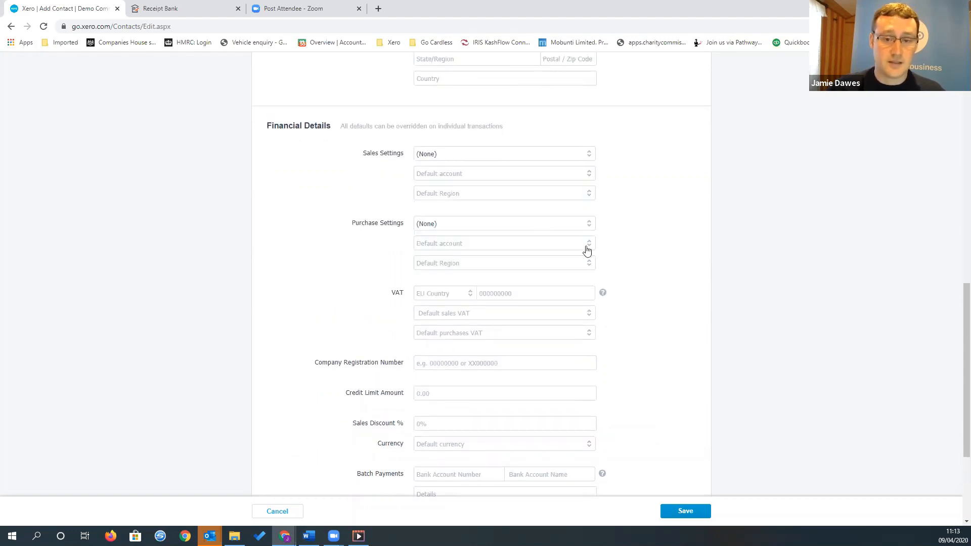
scroll(657, 252, "down", 1)
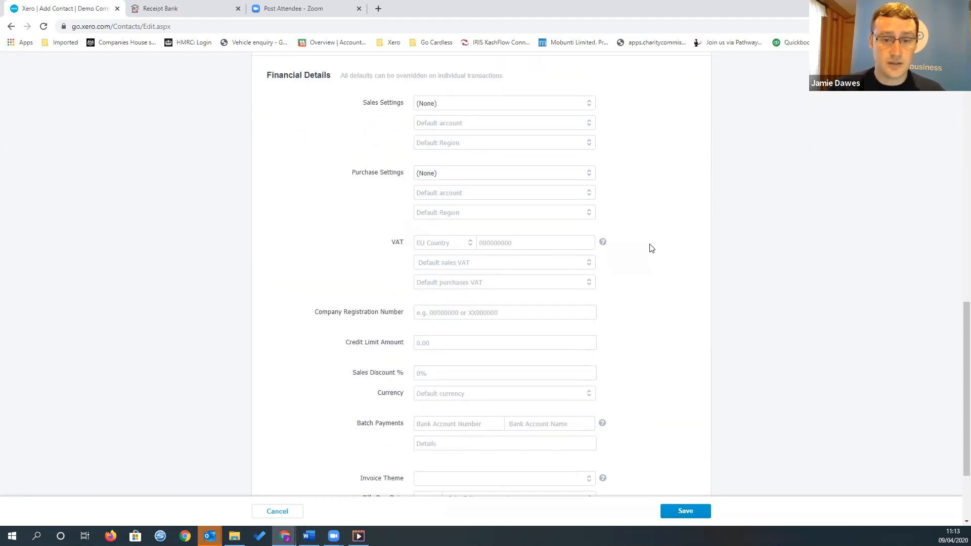
scroll(656, 250, "down", 3)
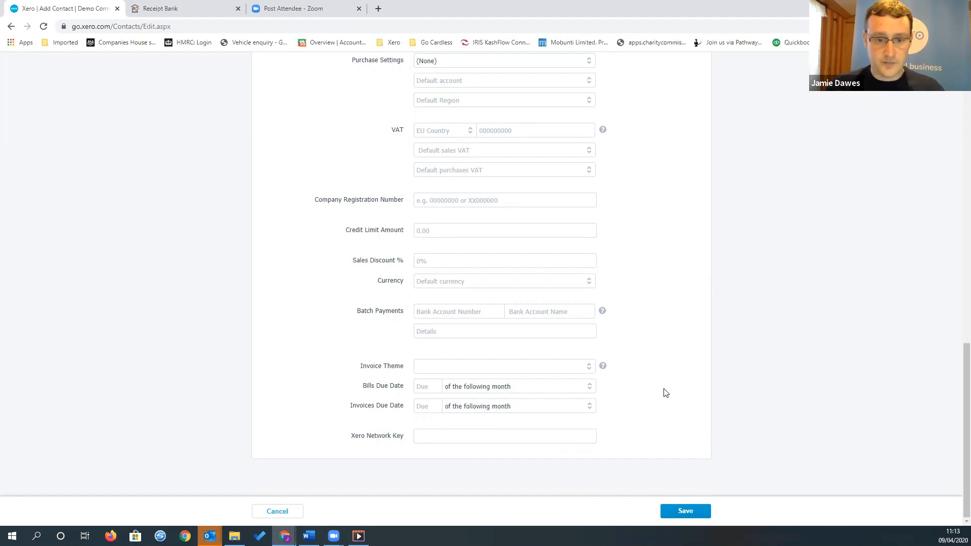
scroll(657, 390, "up", 15)
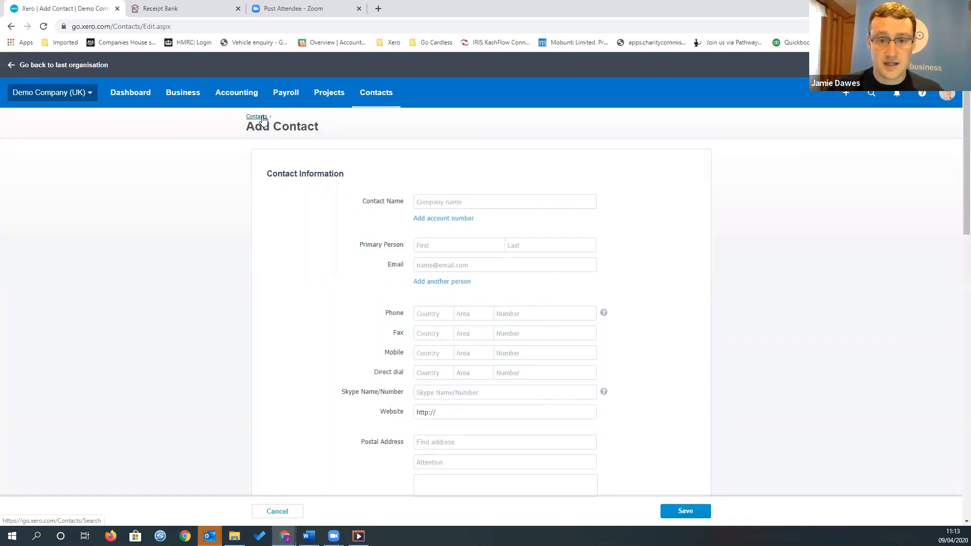
Review the blank contact form down to its financial details and return to the list of all contacts
scroll(660, 295, "down", 2)
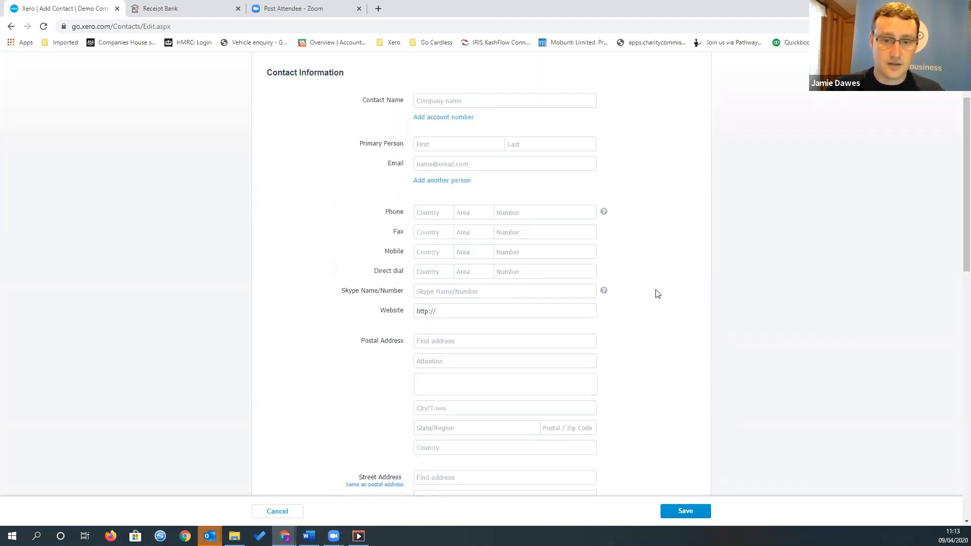
scroll(657, 292, "down", 8)
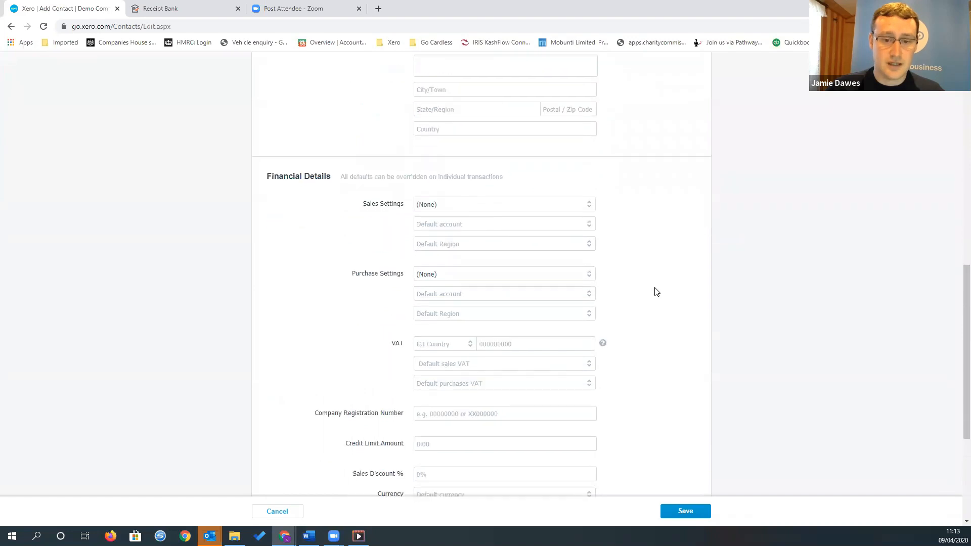
scroll(655, 290, "up", 10)
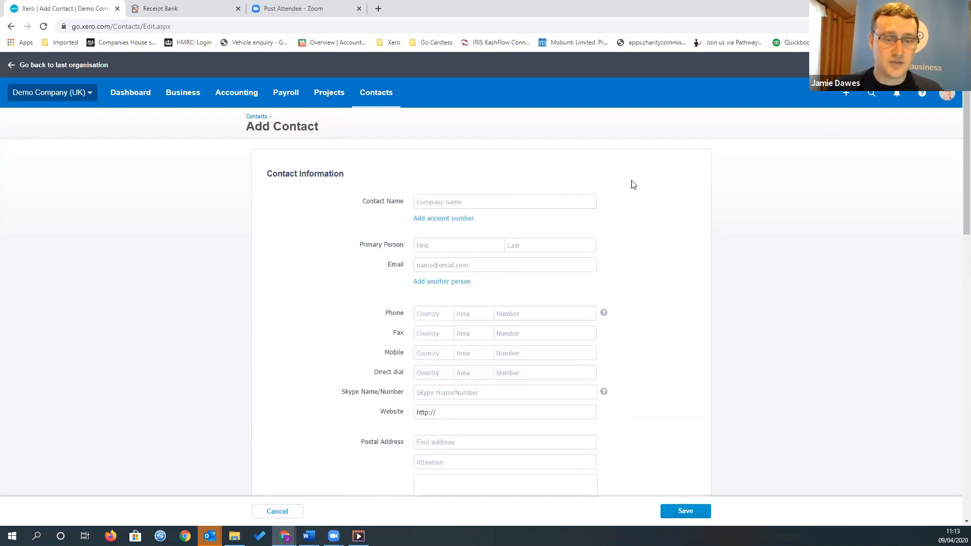
left_click(260, 117)
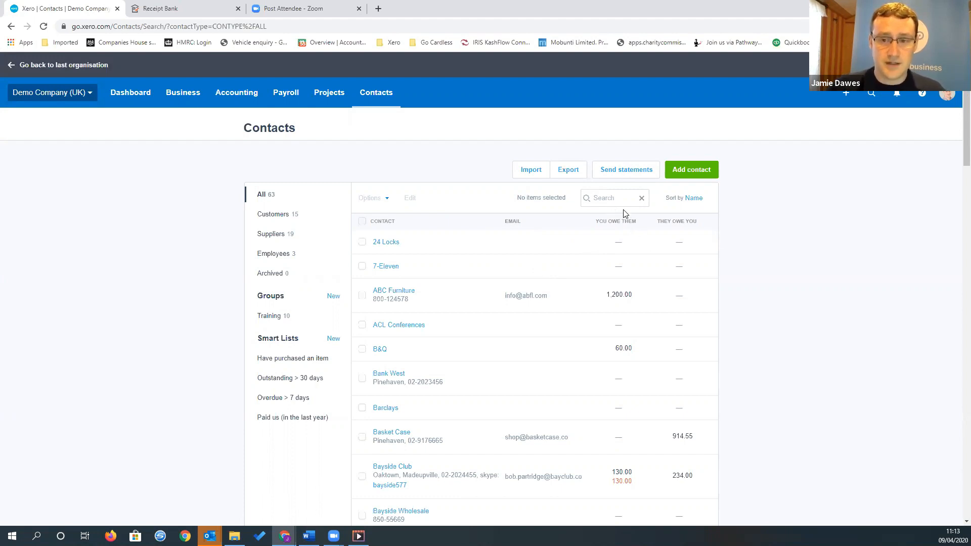
Open the customer statements and list the Outstanding type as at today's date, 9 Apr 2020
left_click(636, 173)
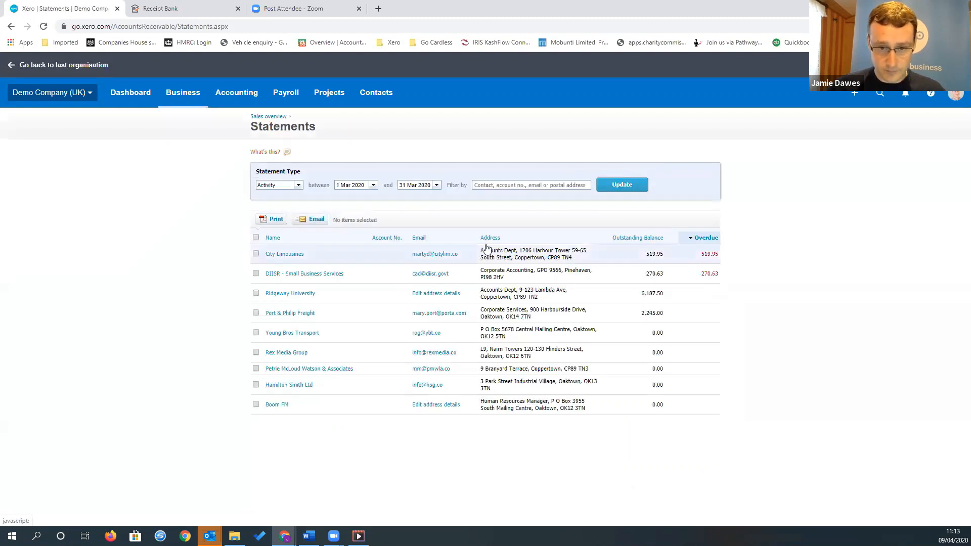
left_click(297, 186)
left_click(277, 205)
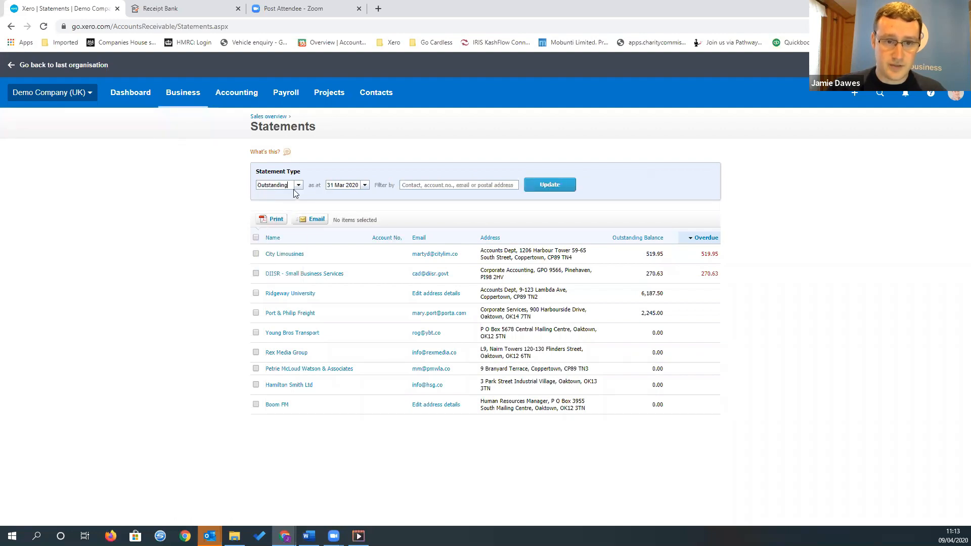
left_click(364, 186)
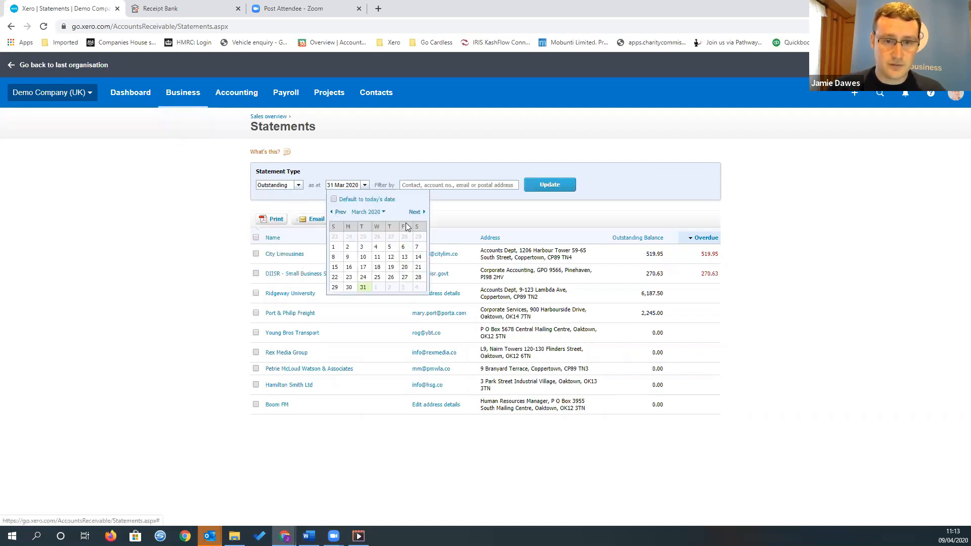
left_click(334, 199)
left_click(550, 185)
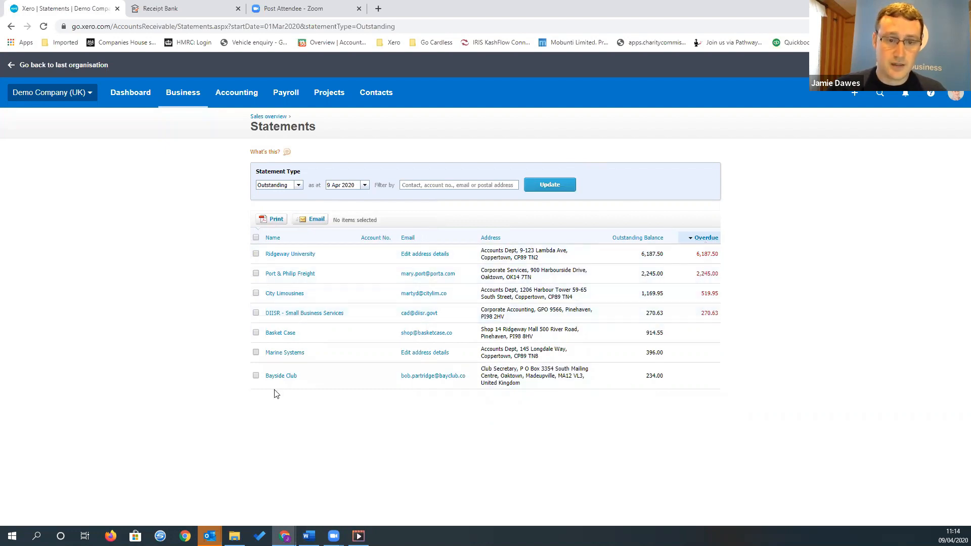
Select the statements for Ridgeway University, Port & Philip Freight, City Limousines and DIISR, and preview the statement email without sending it
left_click(256, 238)
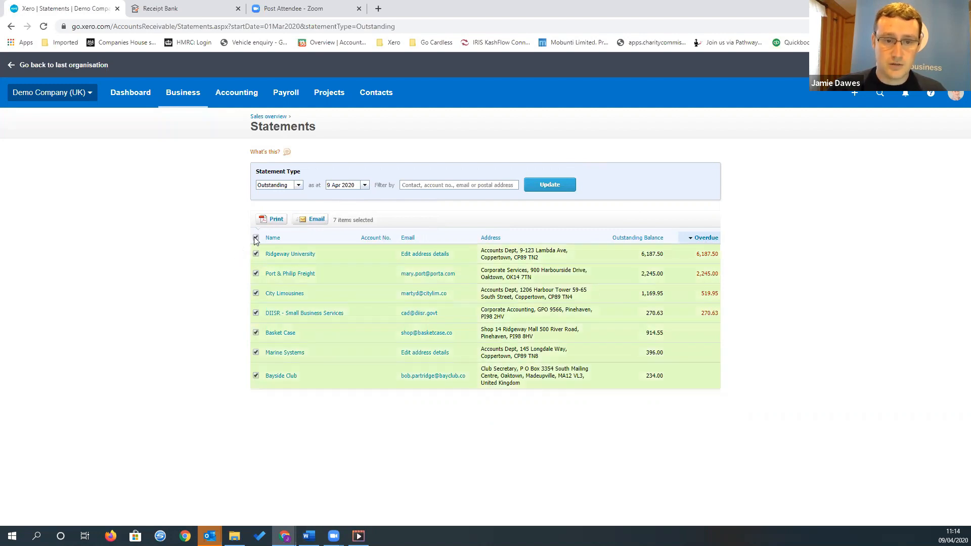
left_click(256, 238)
left_click(256, 313)
left_click(256, 293)
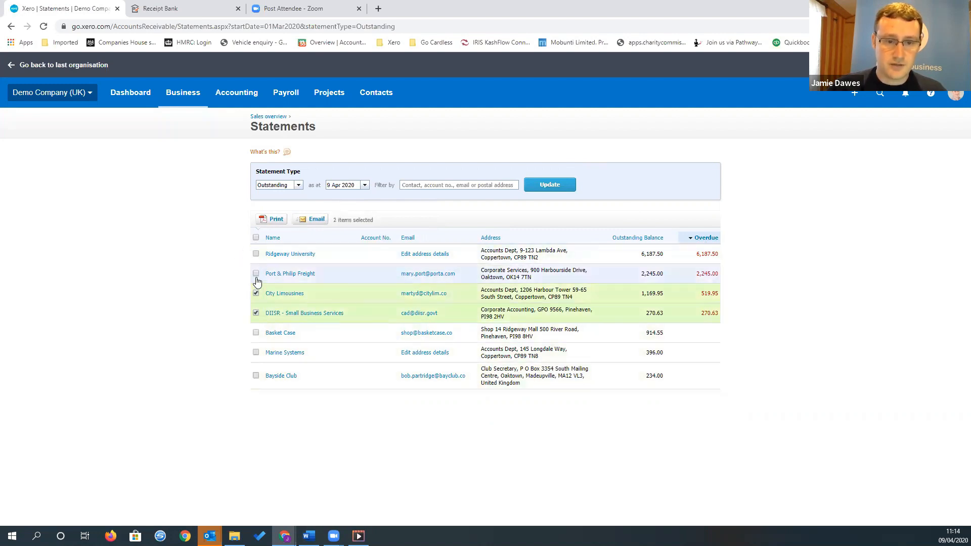
left_click(256, 273)
left_click(256, 254)
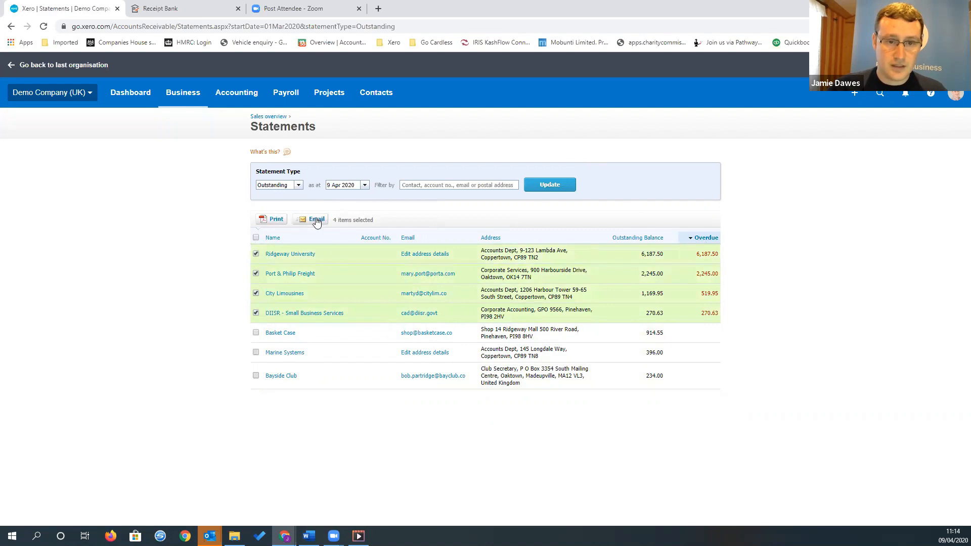
left_click(316, 219)
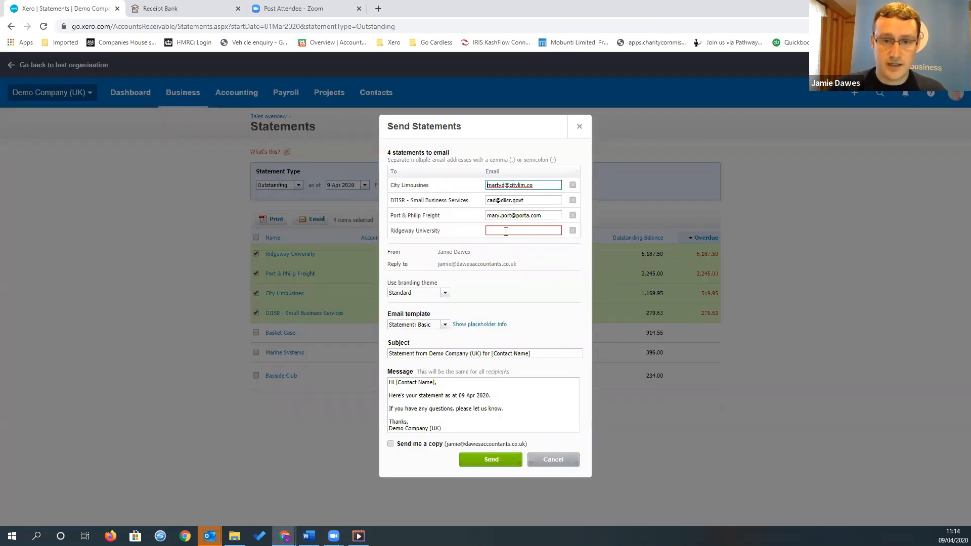
left_click(553, 460)
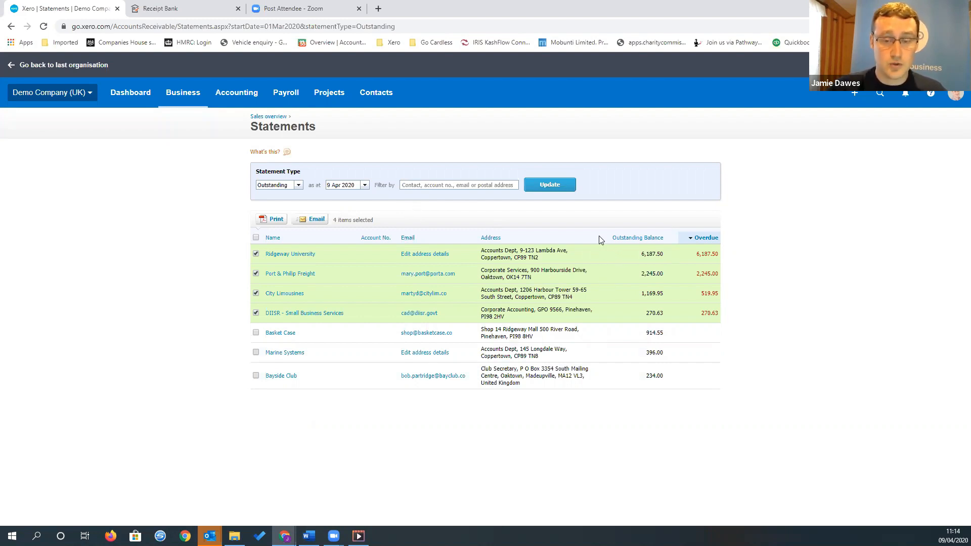
Open Bayside Club from the customer contacts and examine its invoices, bills, activity history and financial details
left_click(382, 99)
left_click(389, 145)
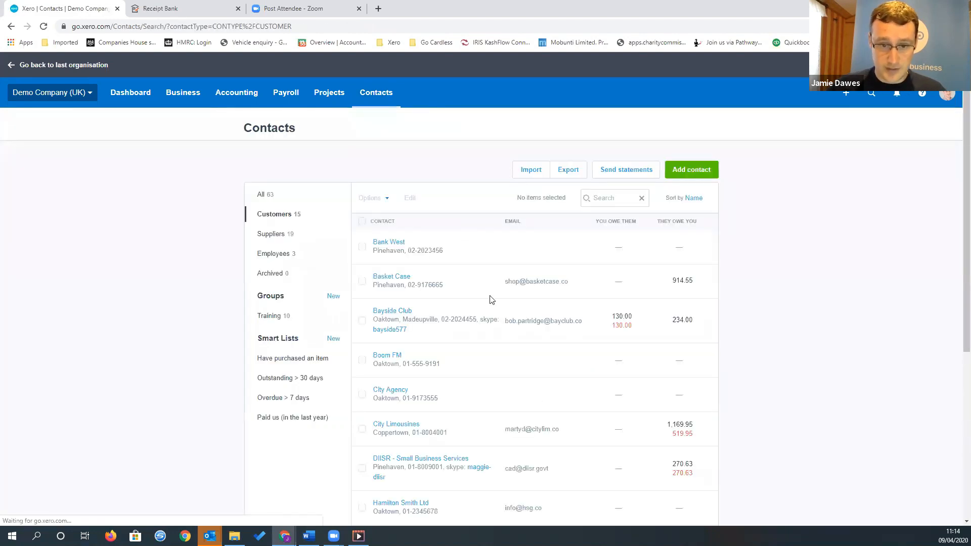
left_click(409, 316)
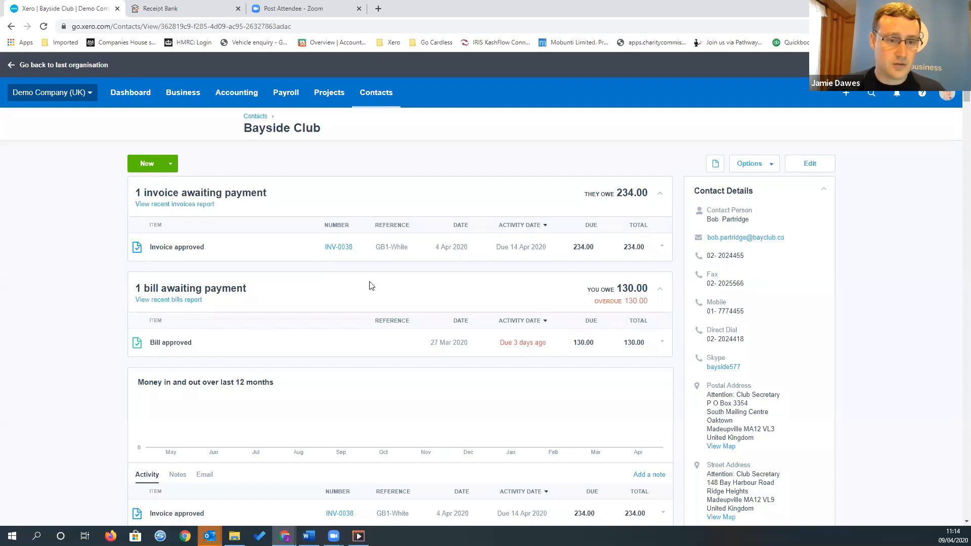
scroll(370, 285, "down", 1)
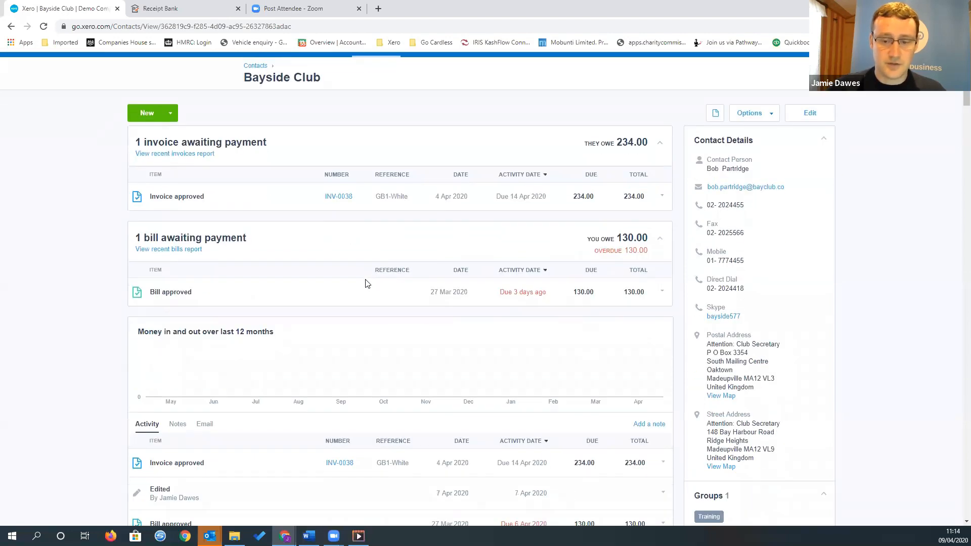
scroll(367, 284, "down", 1)
scroll(365, 282, "up", 2)
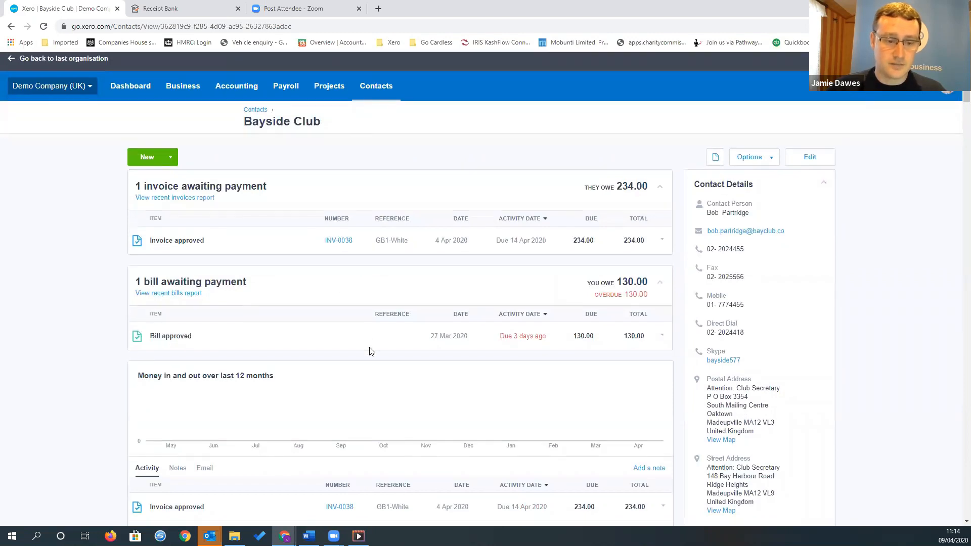
scroll(368, 347, "down", 6)
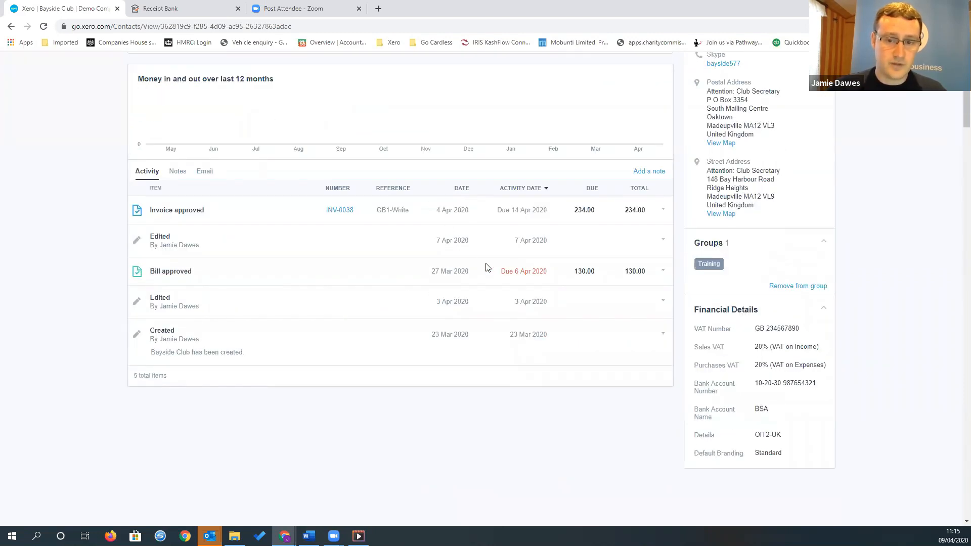
scroll(526, 280, "up", 6)
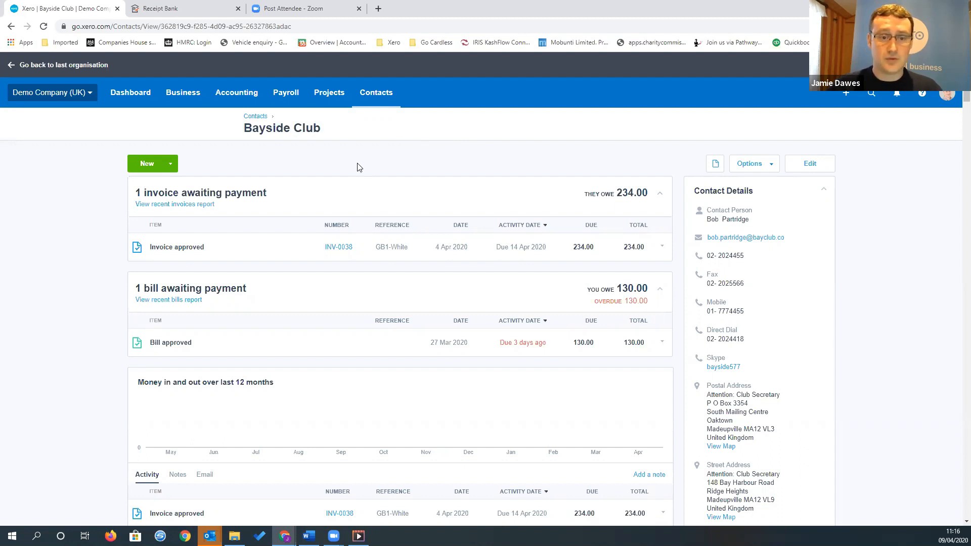
Open the Aged Receivables Detail report from the reports list, examine the outstanding invoices by age, and return to the list
left_click(235, 92)
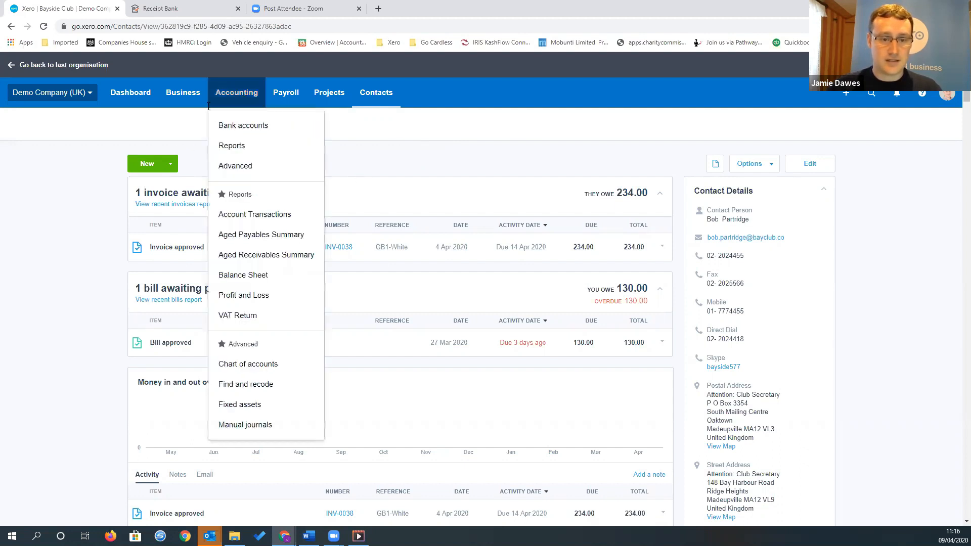
left_click(252, 277)
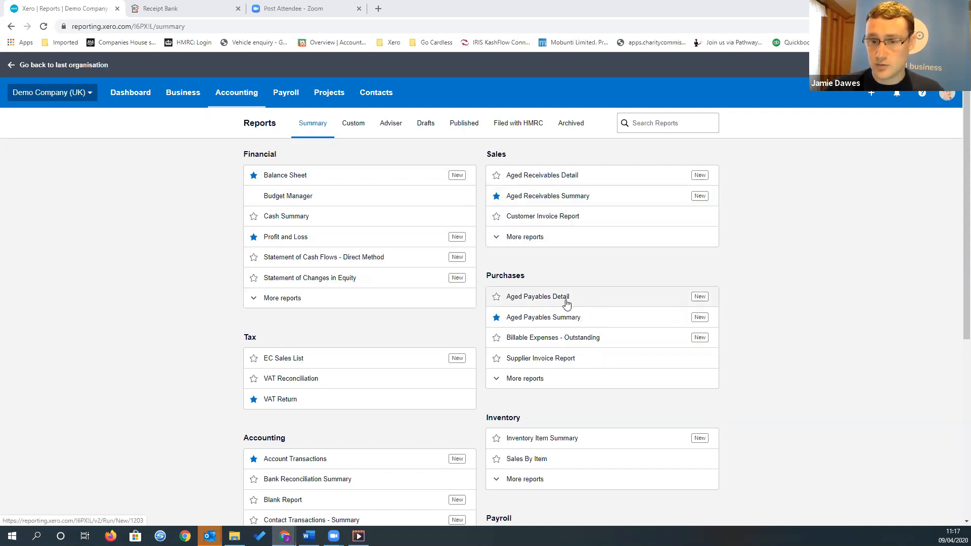
left_click(562, 179)
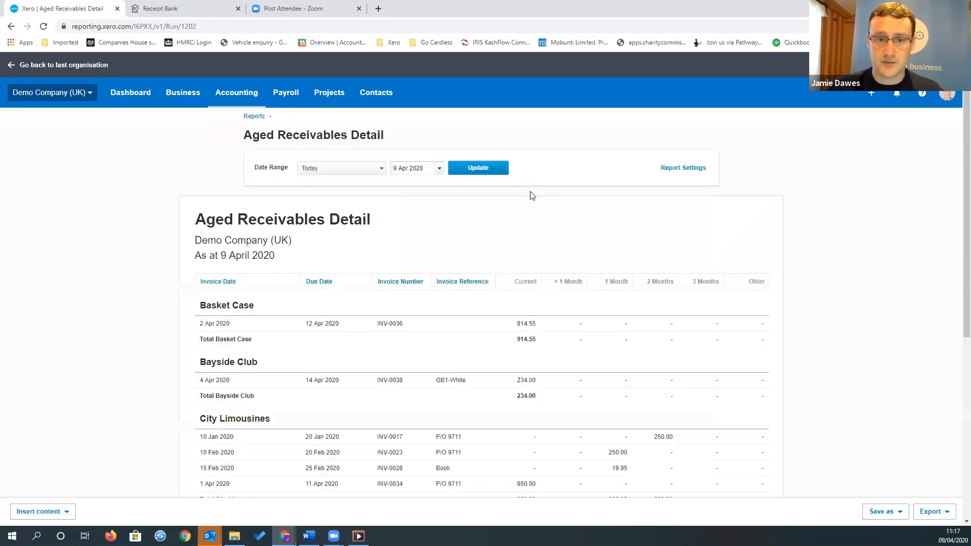
scroll(511, 272, "down", 2)
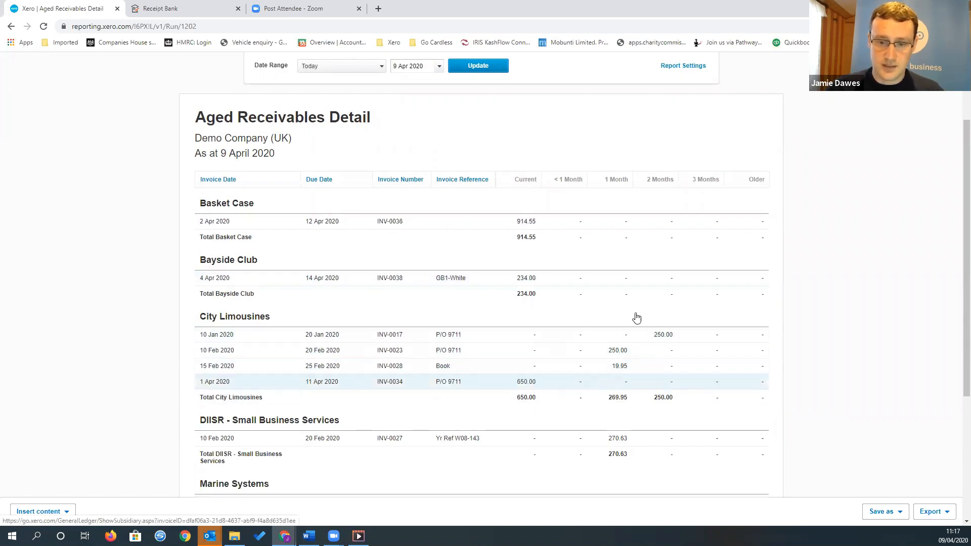
scroll(635, 316, "down", 1)
scroll(541, 342, "down", 4)
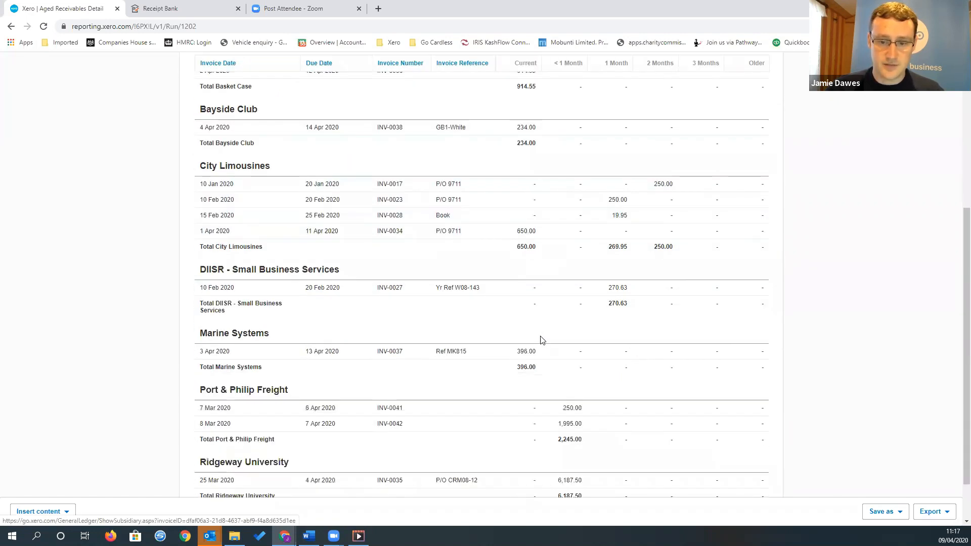
scroll(539, 340, "up", 8)
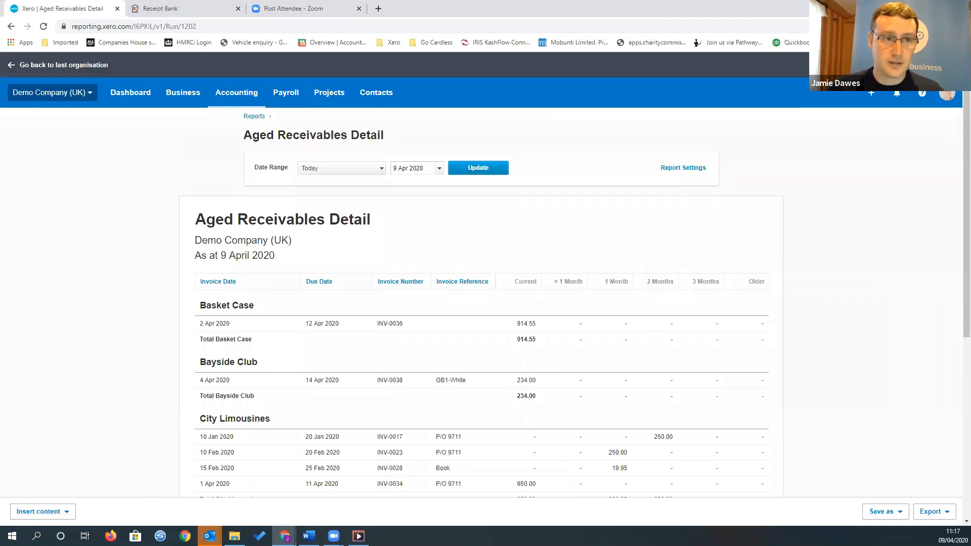
left_click(11, 26)
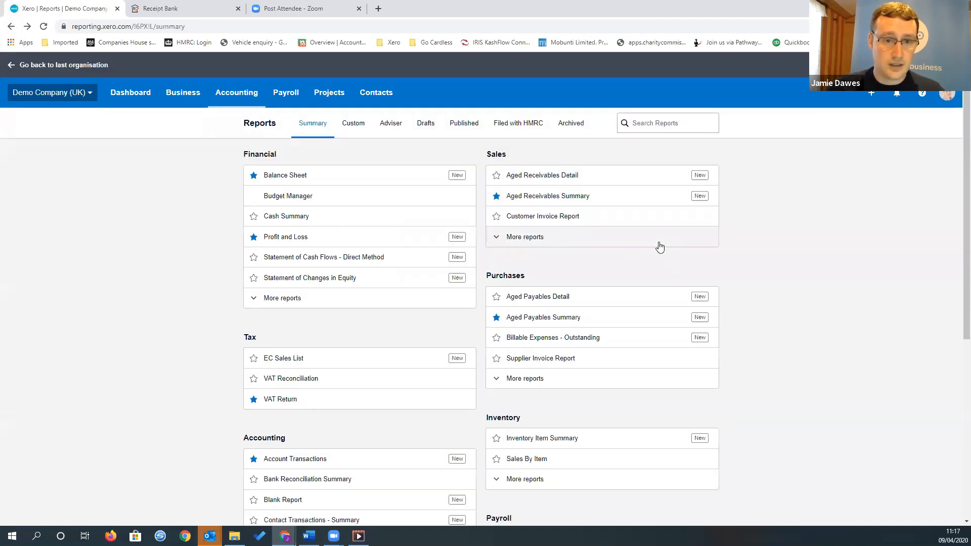
Look through the available tax, accounting, fixed asset, inventory and payroll reports in the report summary
scroll(746, 289, "down", 1)
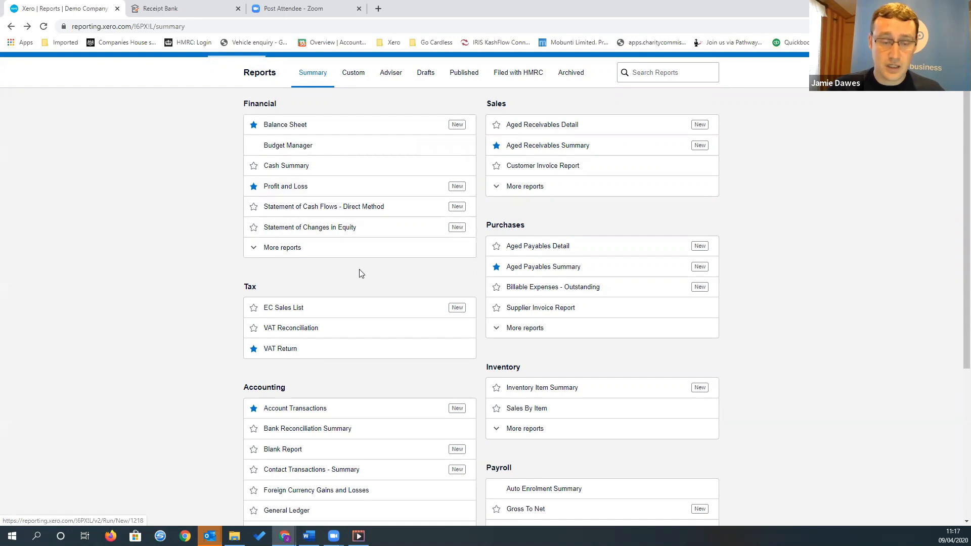
scroll(380, 267, "down", 2)
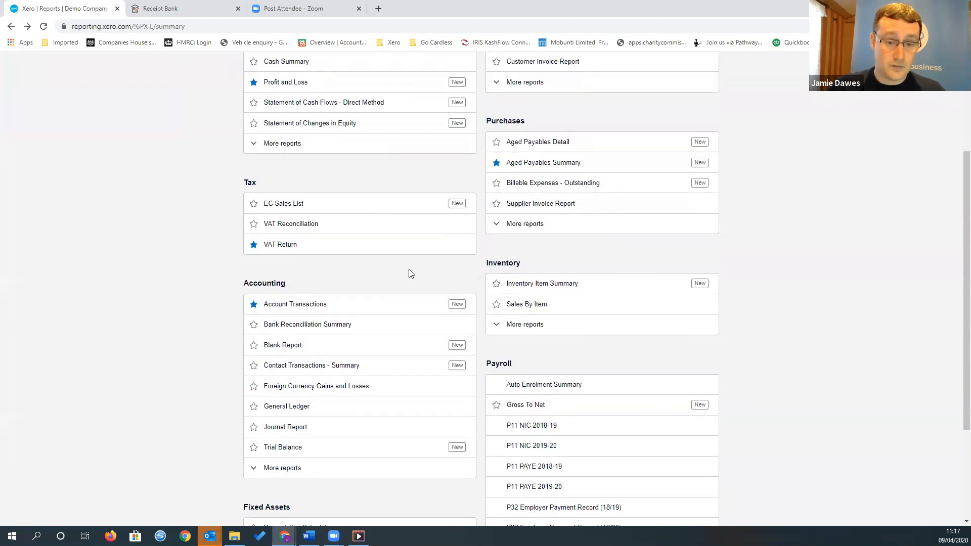
scroll(408, 273, "down", 2)
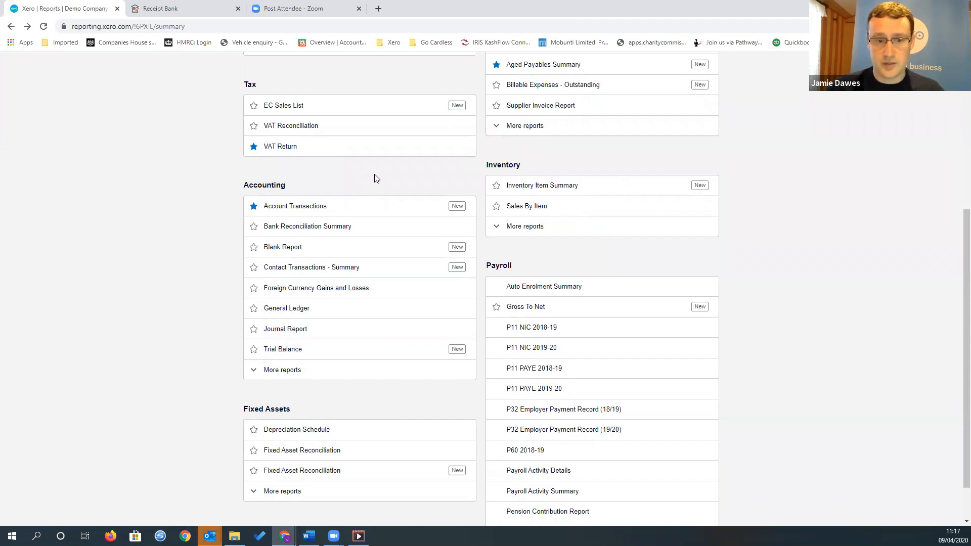
scroll(385, 186, "up", 1)
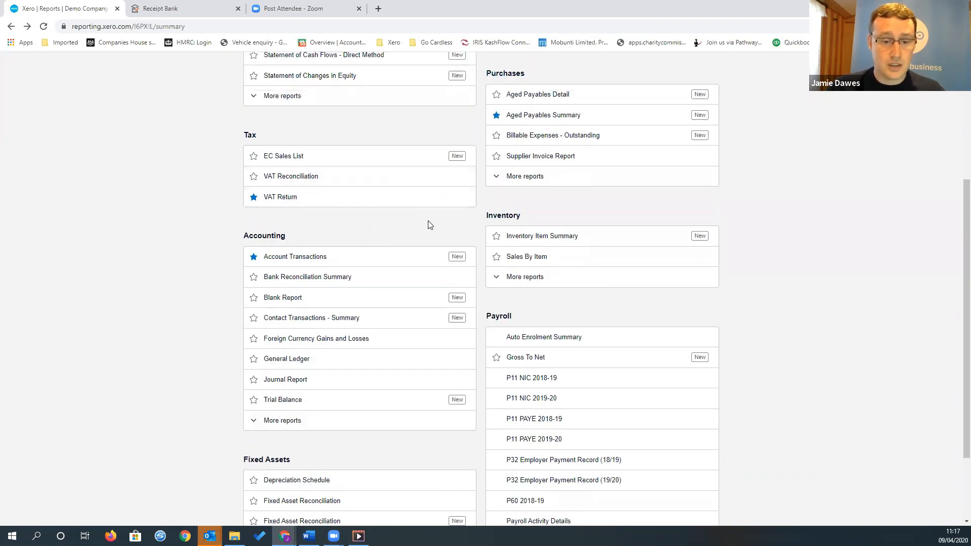
scroll(426, 223, "down", 2)
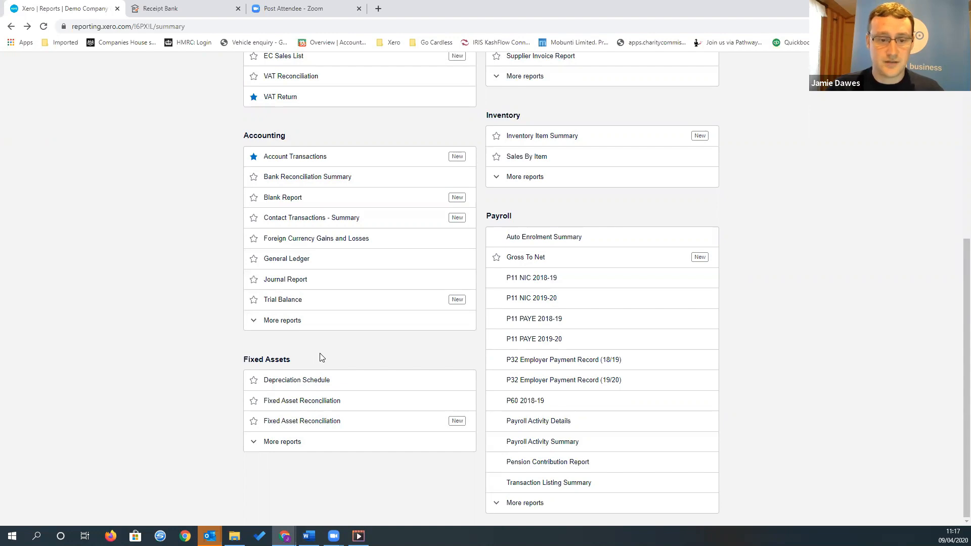
scroll(320, 357, "up", 7)
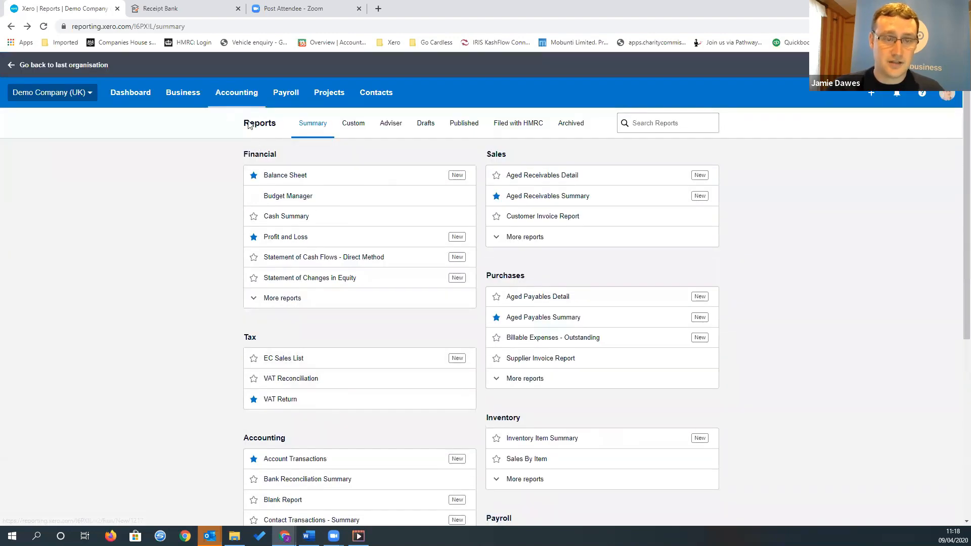
View the draft fixed assets register, and open the chart of accounts
left_click(236, 92)
left_click(259, 404)
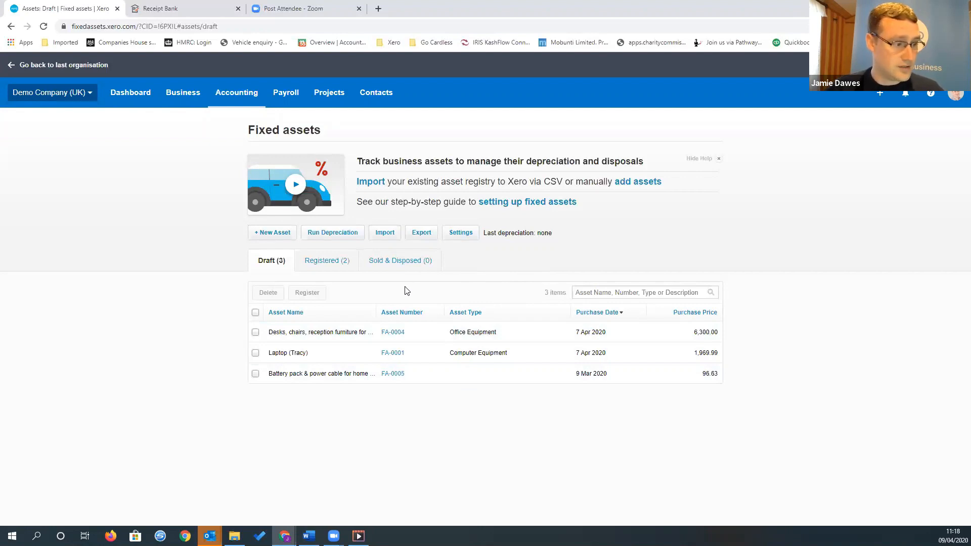
left_click(238, 103)
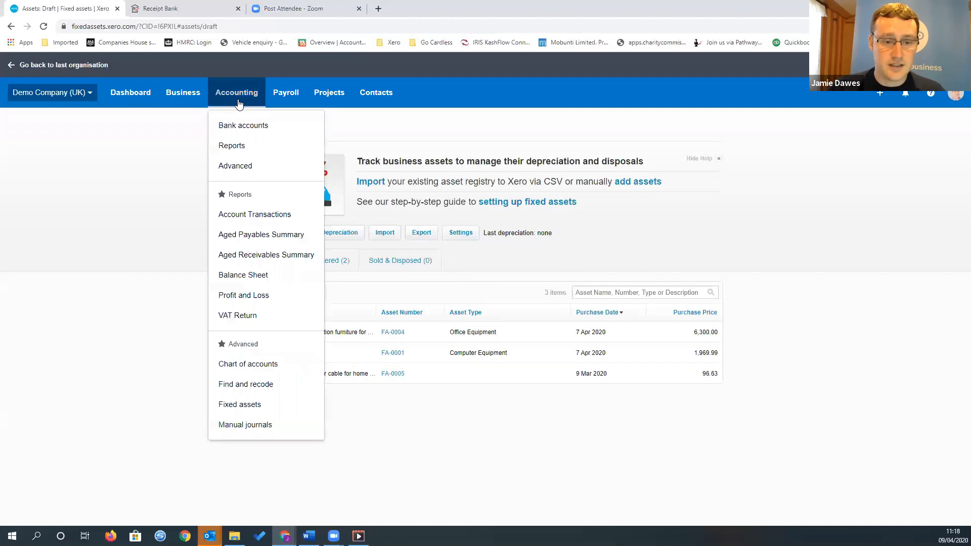
left_click(271, 373)
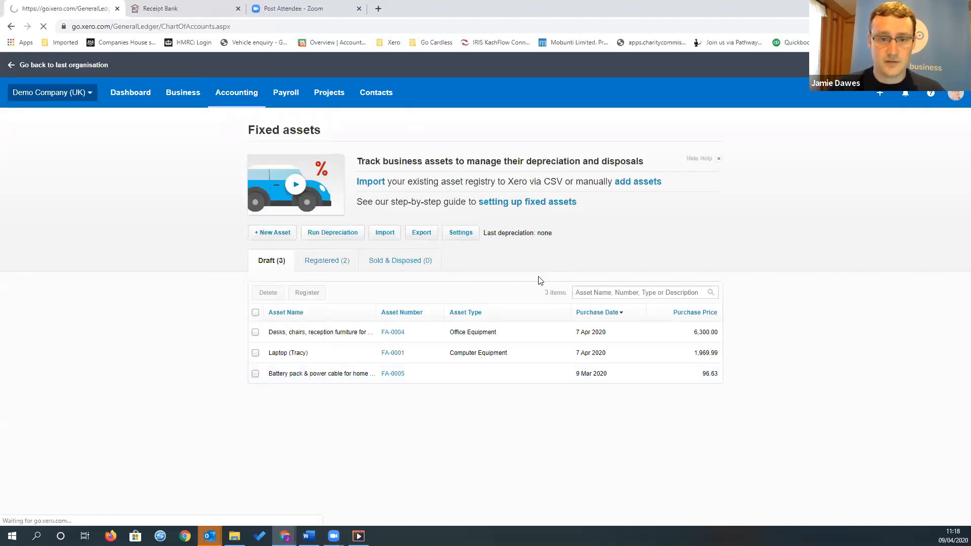
Examine the codes, names, types and tax rates of the accounts throughout the chart of accounts
scroll(541, 261, "down", 2)
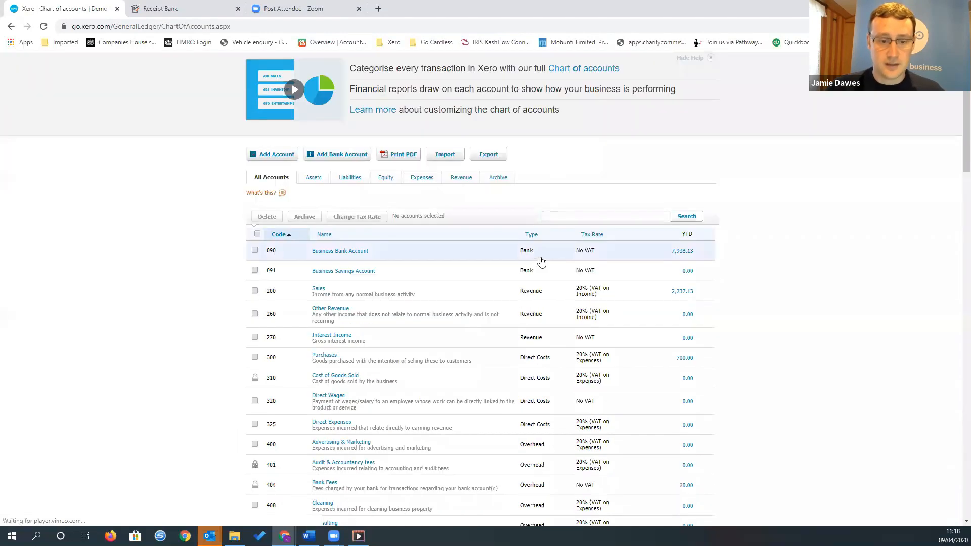
scroll(431, 271, "down", 3)
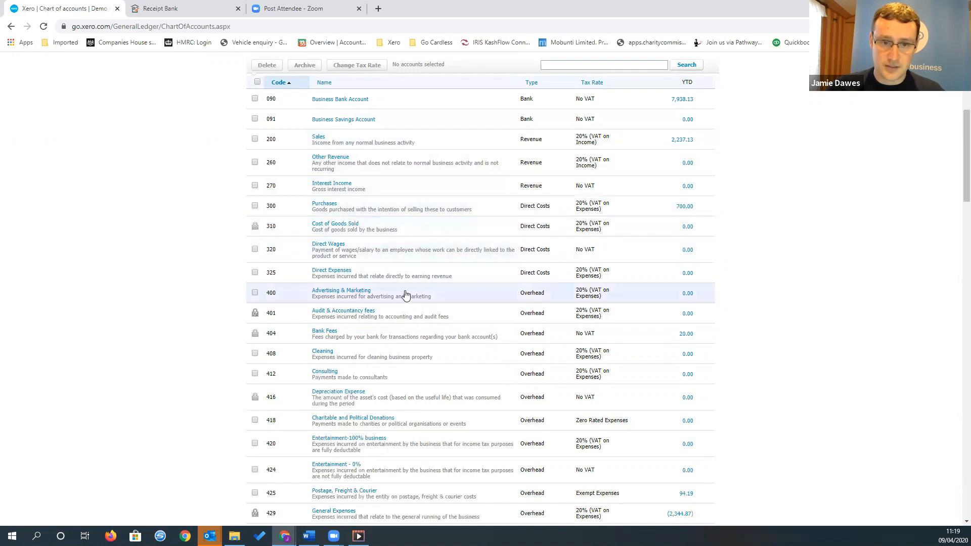
scroll(385, 330, "down", 1)
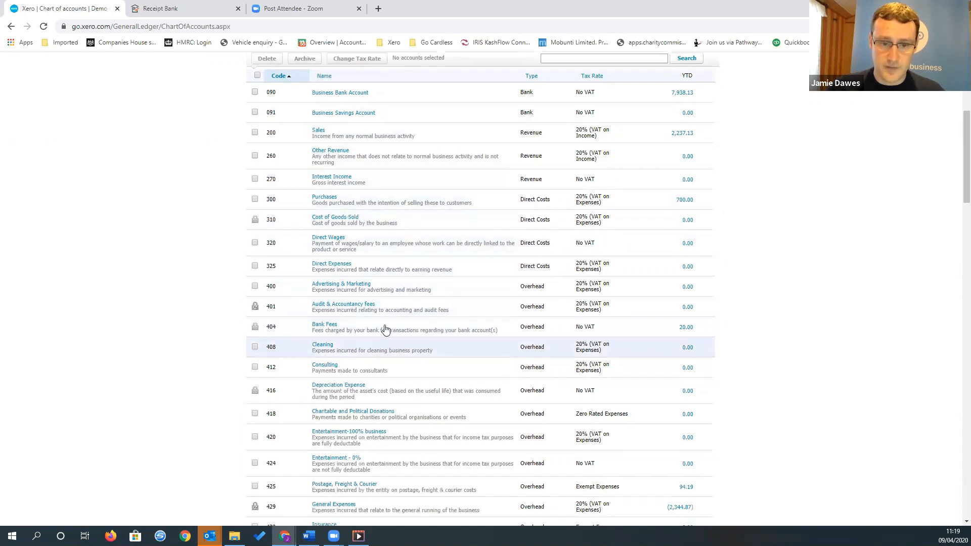
scroll(385, 329, "down", 2)
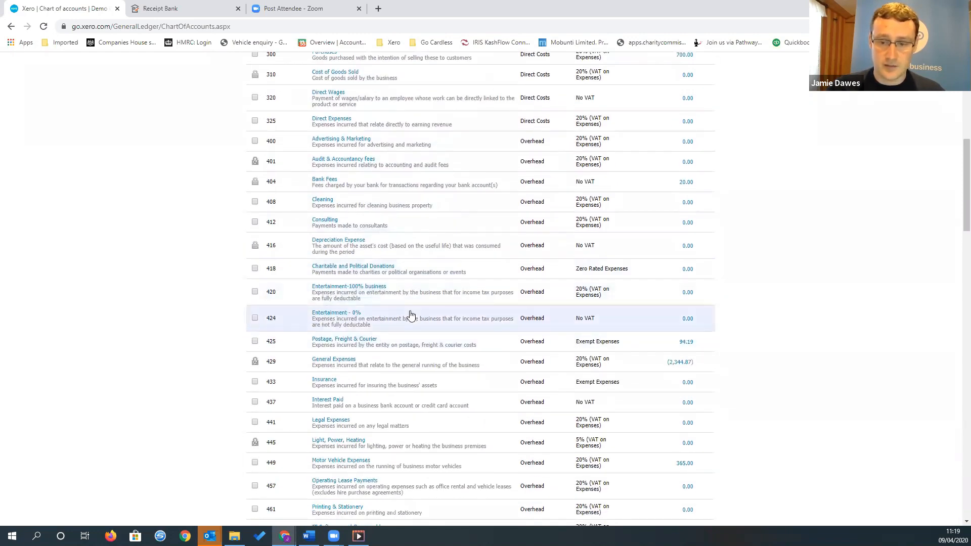
scroll(404, 308, "down", 2)
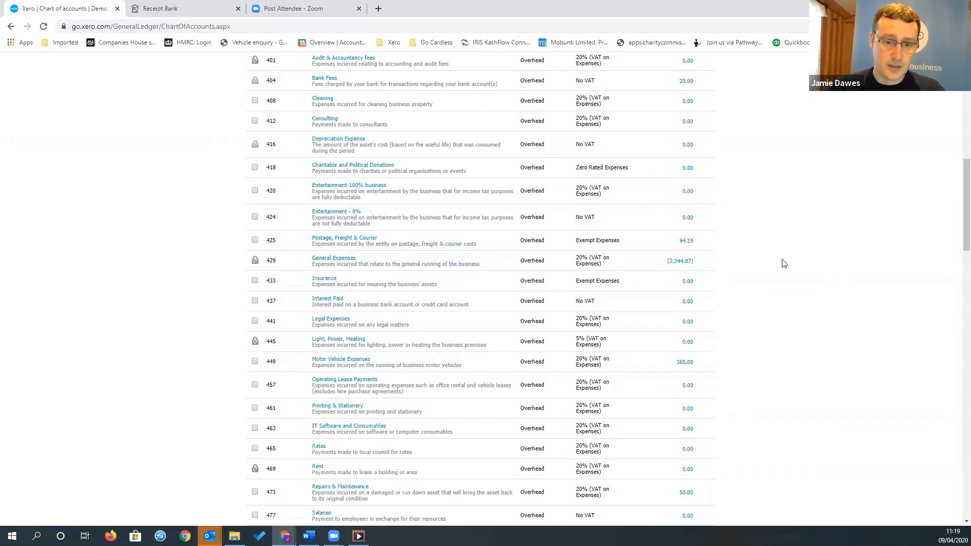
scroll(744, 248, "down", 4)
scroll(742, 247, "down", 6)
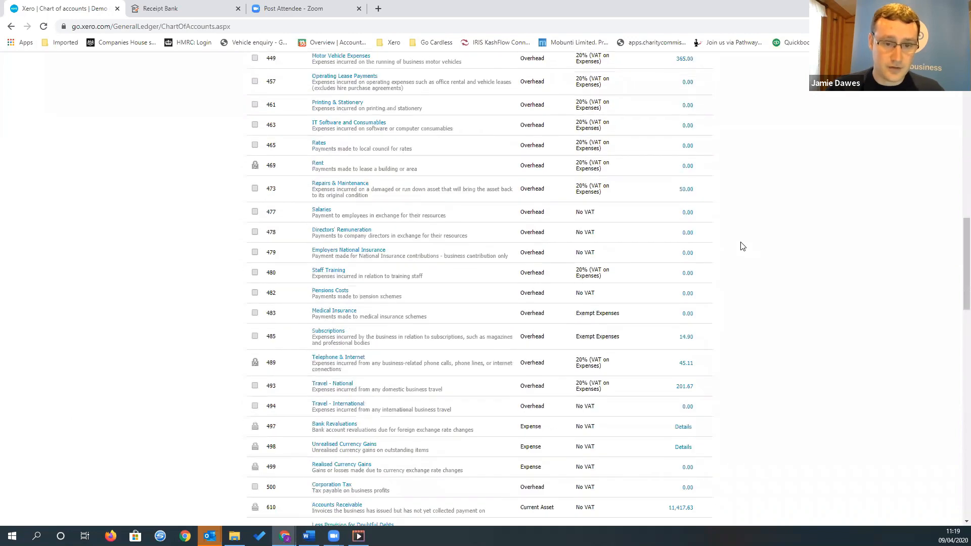
scroll(740, 244, "up", 12)
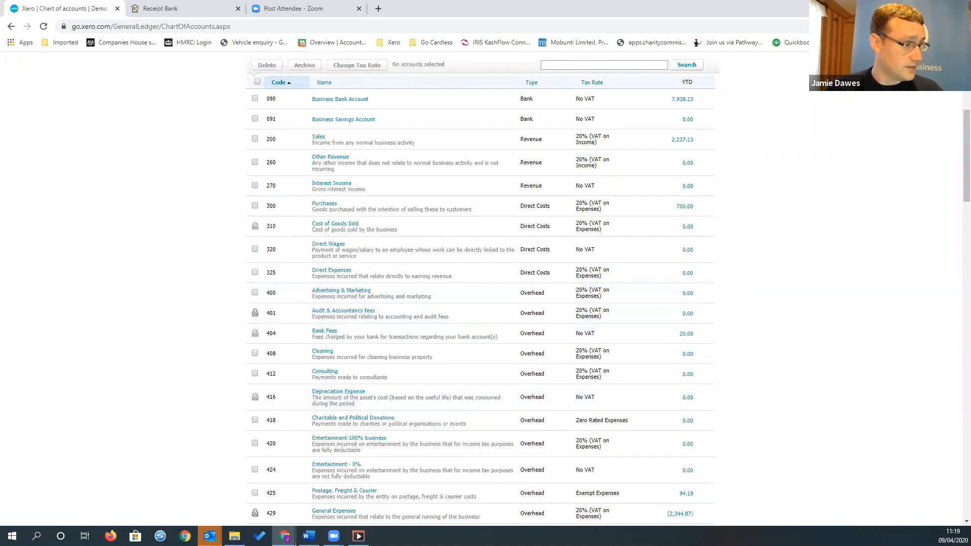
scroll(431, 260, "up", 5)
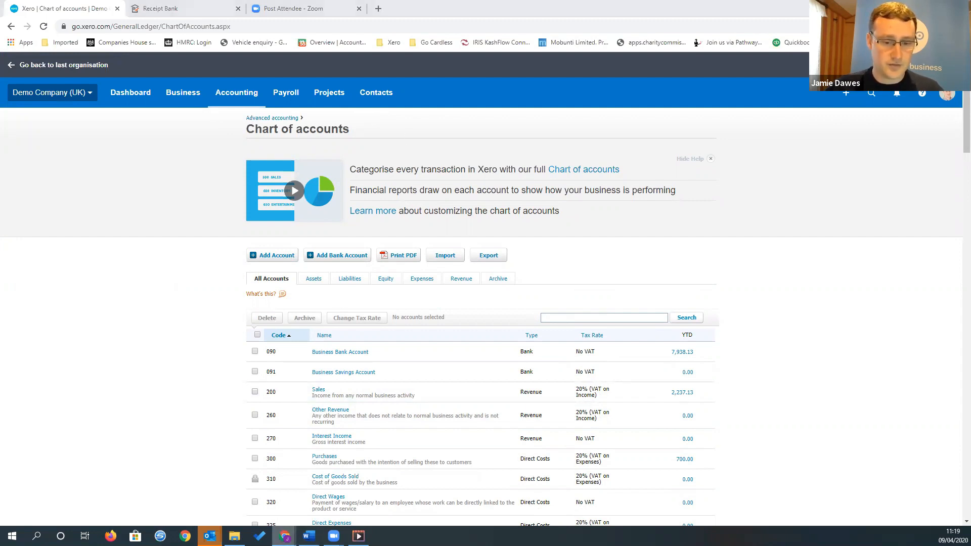
Switch to the LinkedIn article "Time saving Xero Apps" and read through its list of recommended apps
mouse_move(285, 535)
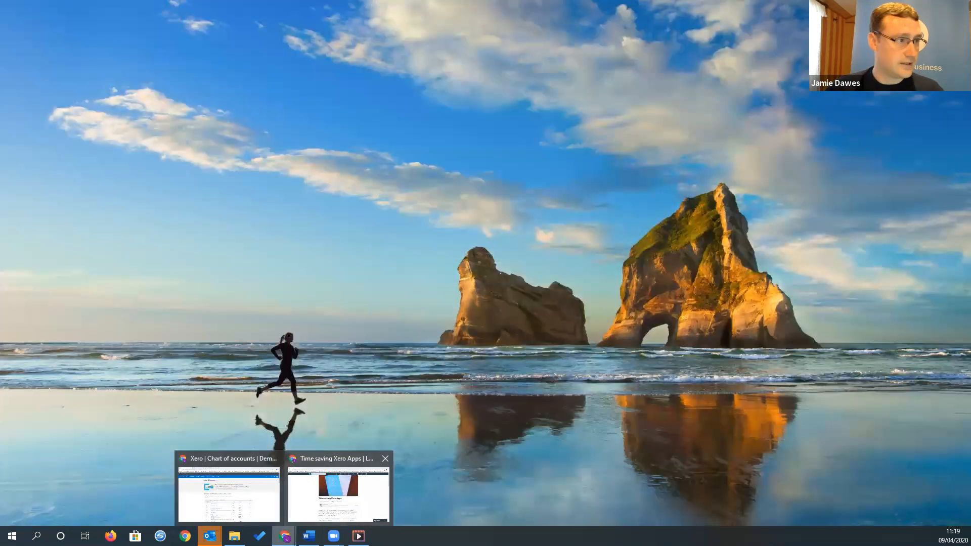
left_click(336, 514)
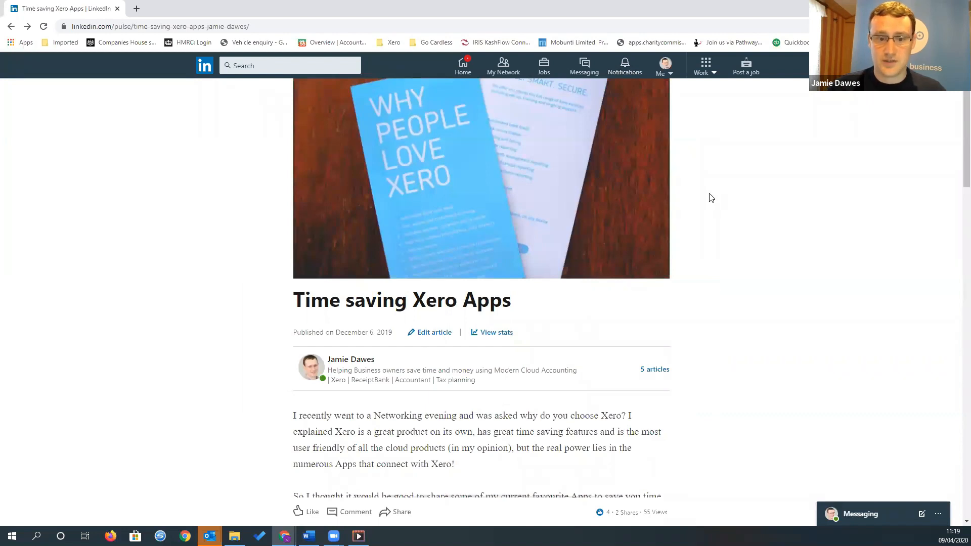
scroll(711, 198, "down", 2)
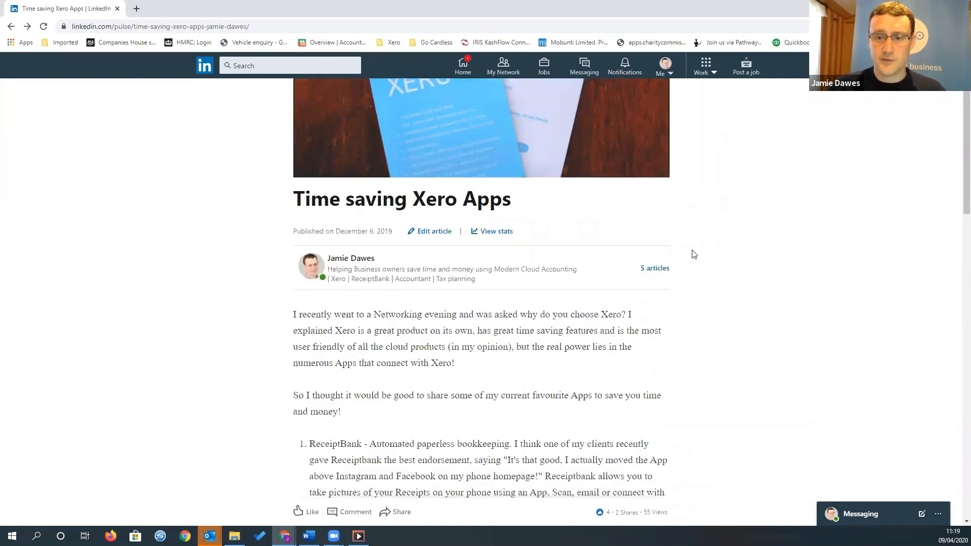
scroll(416, 481, "down", 1)
scroll(416, 482, "down", 1)
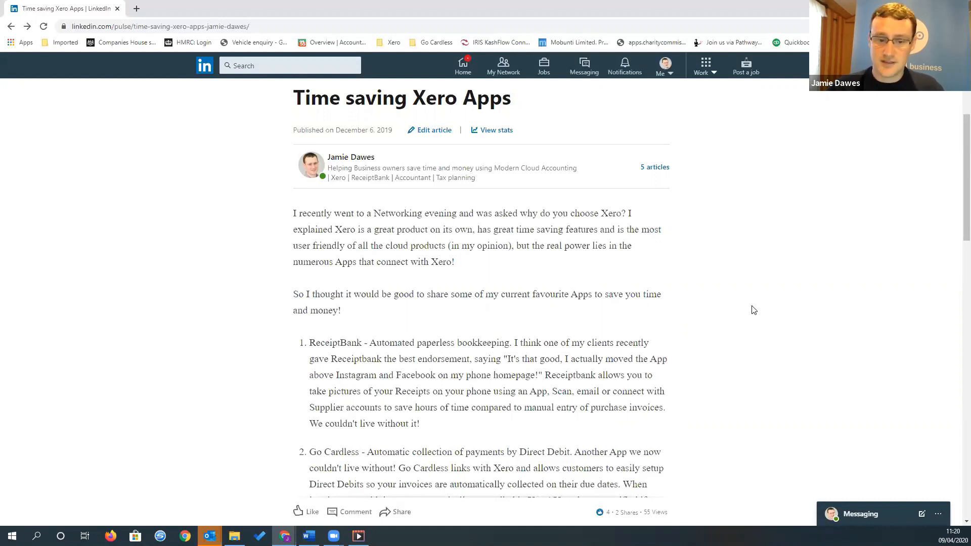
scroll(382, 389, "down", 3)
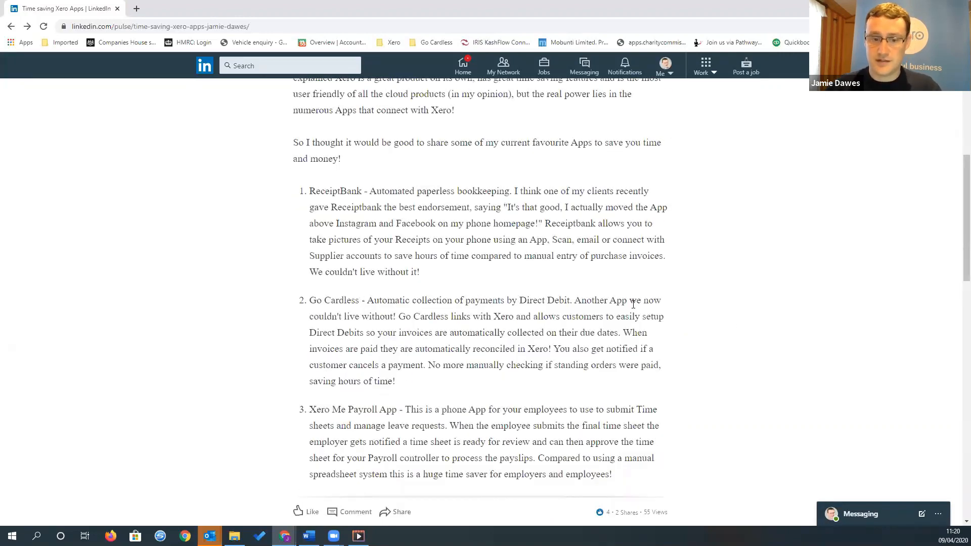
scroll(685, 302, "down", 2)
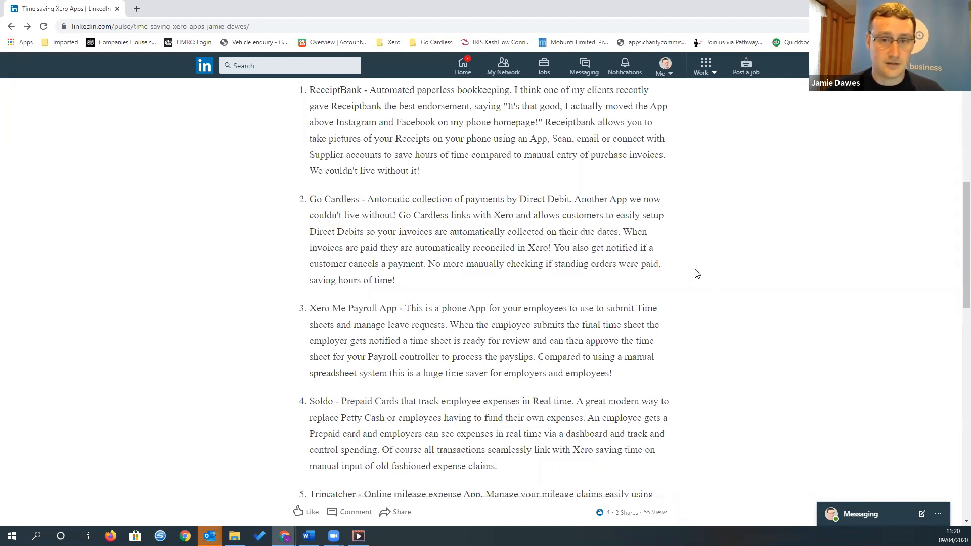
scroll(720, 247, "down", 1)
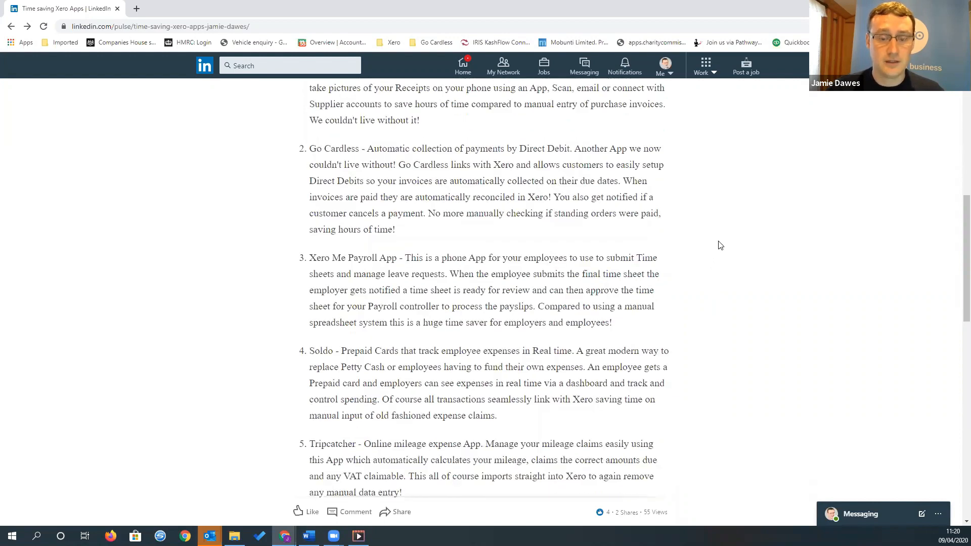
scroll(720, 246, "down", 1)
scroll(719, 243, "down", 1)
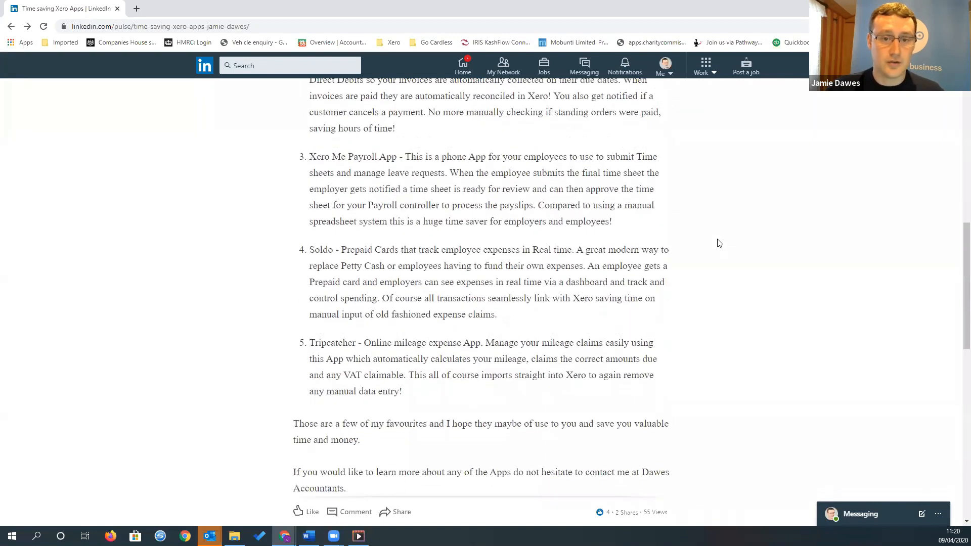
scroll(730, 236, "down", 1)
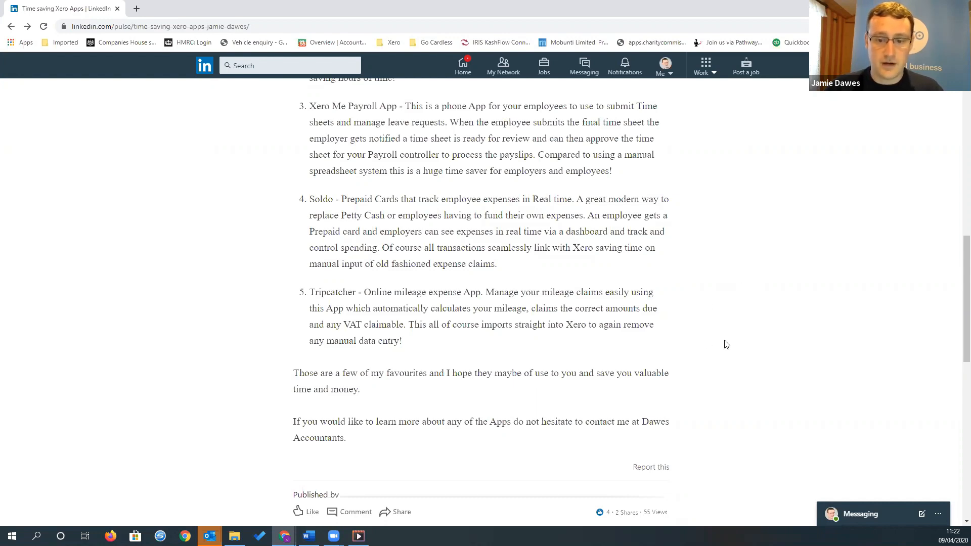
scroll(723, 336, "up", 10)
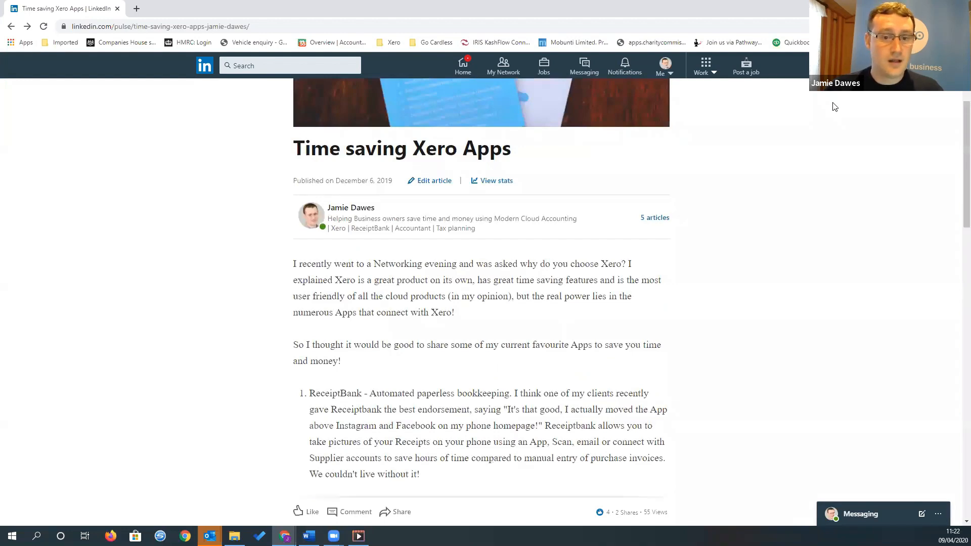
Switch back to Xero, open the Demo Company (UK) dashboard, and review its bank accounts, invoices owed and bills to pay
key("alt+Tab")
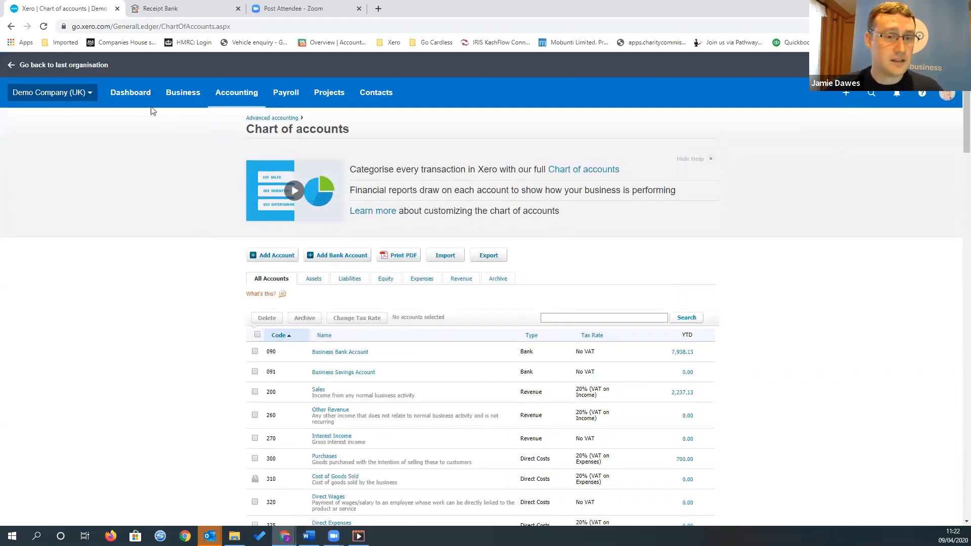
left_click(139, 97)
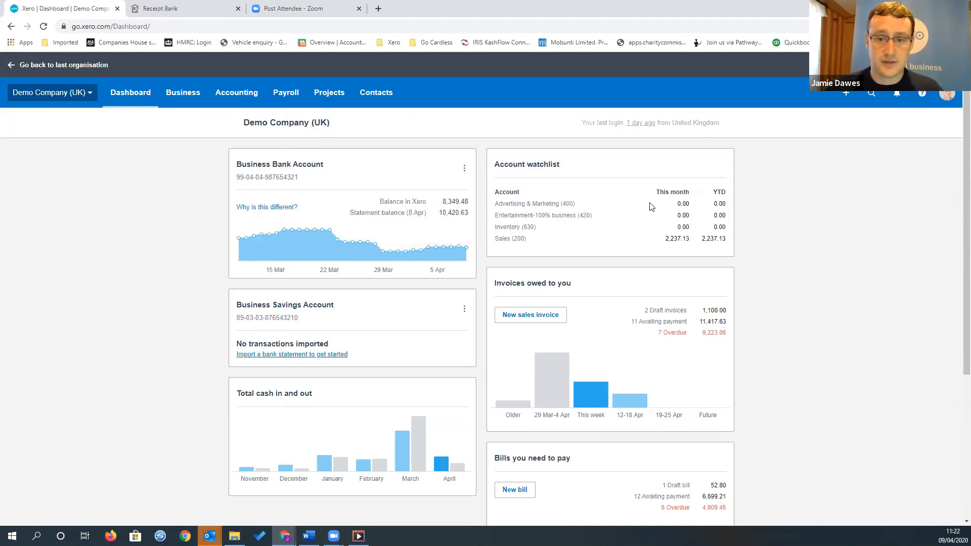
scroll(811, 275, "down", 3)
mouse_move(606, 252)
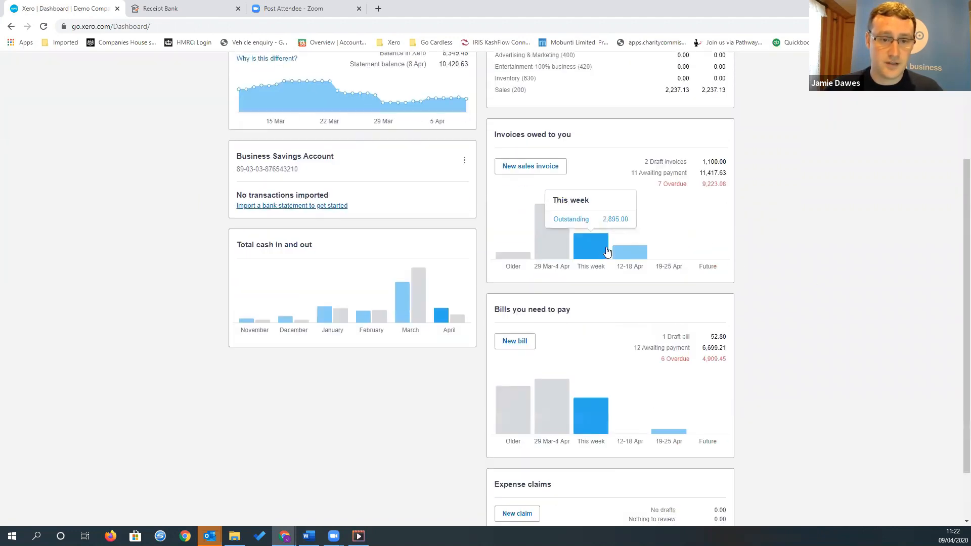
scroll(607, 249, "down", 1)
scroll(765, 250, "up", 3)
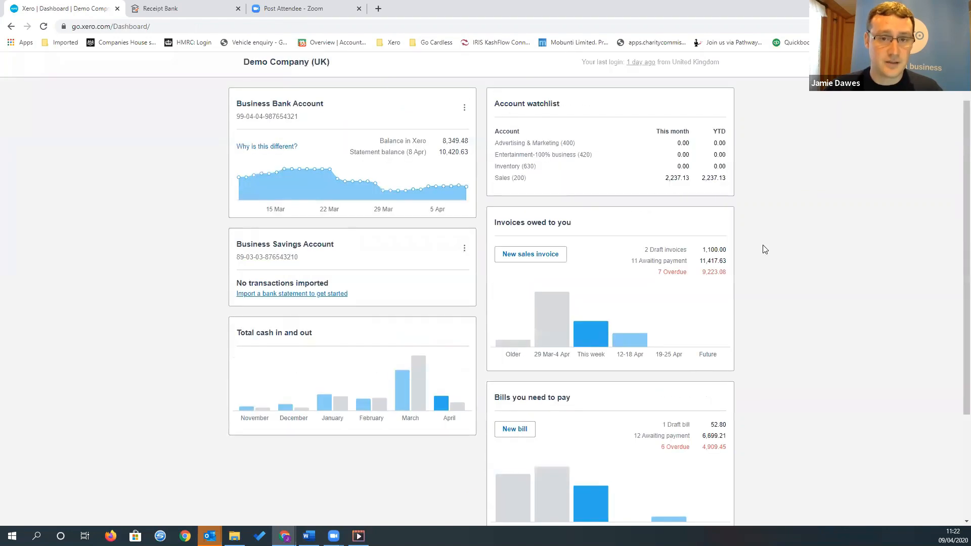
scroll(764, 249, "up", 1)
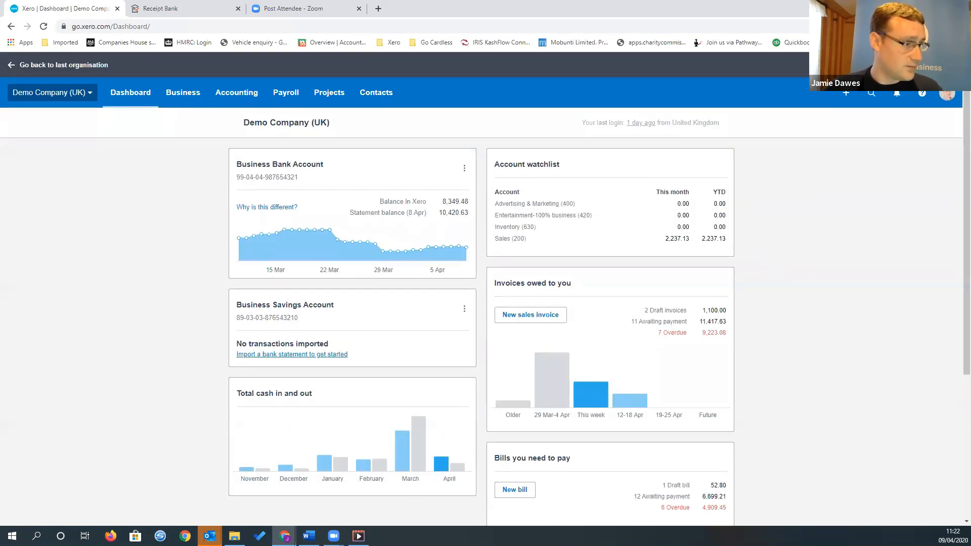